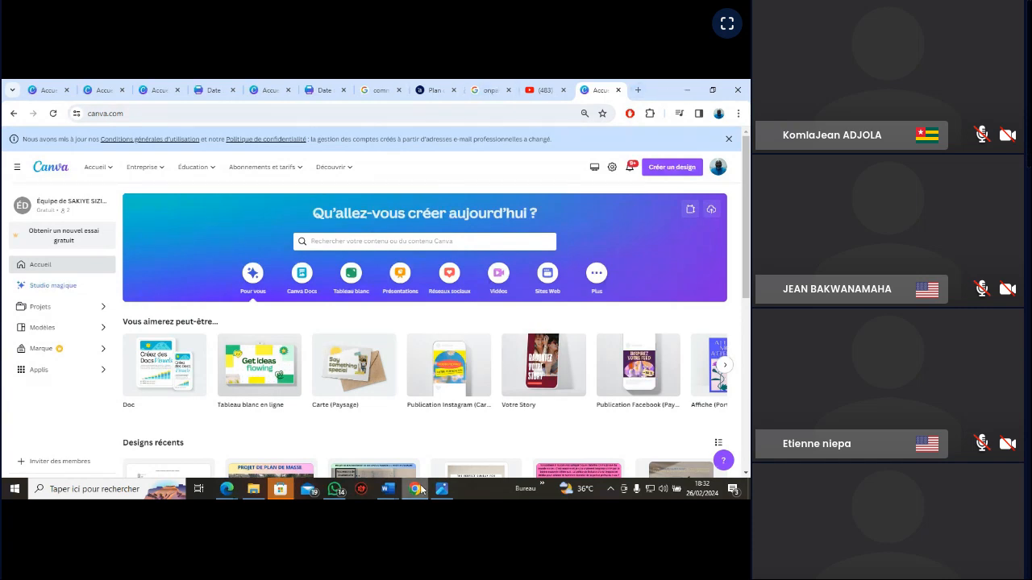
Switch to File Explorer and open the Bureau folder
mouse_move(413, 492)
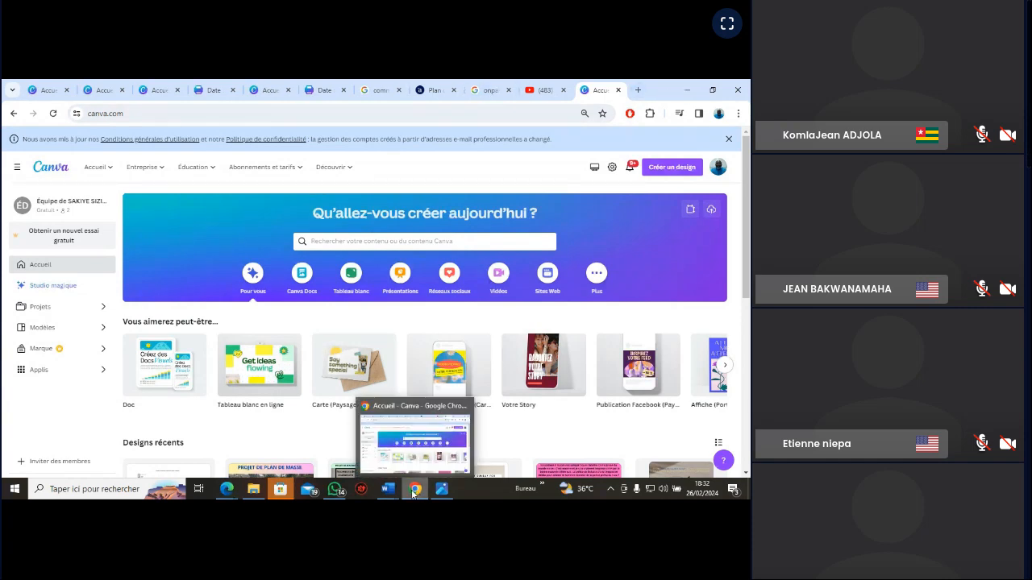
left_click(688, 94)
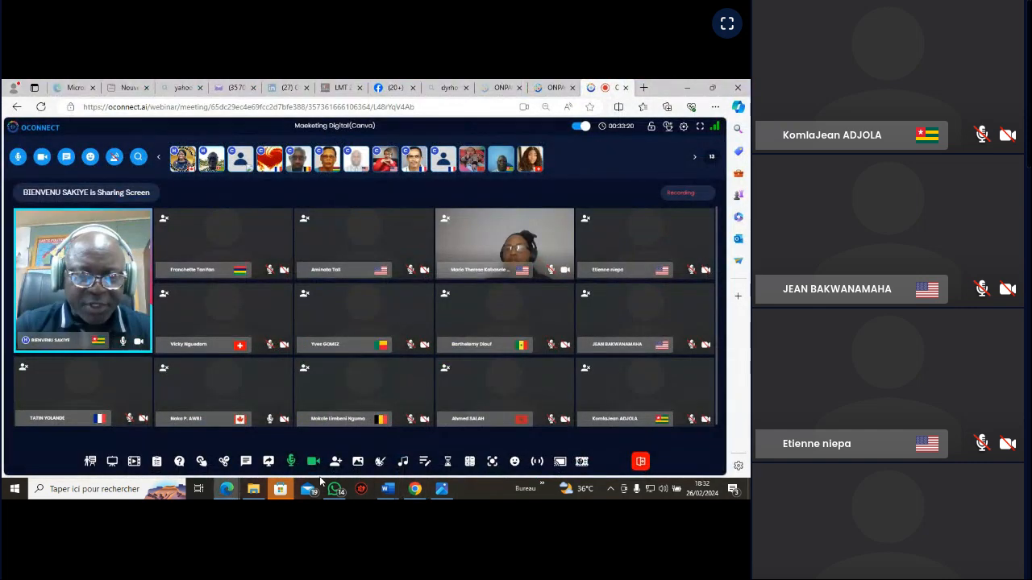
left_click(685, 89)
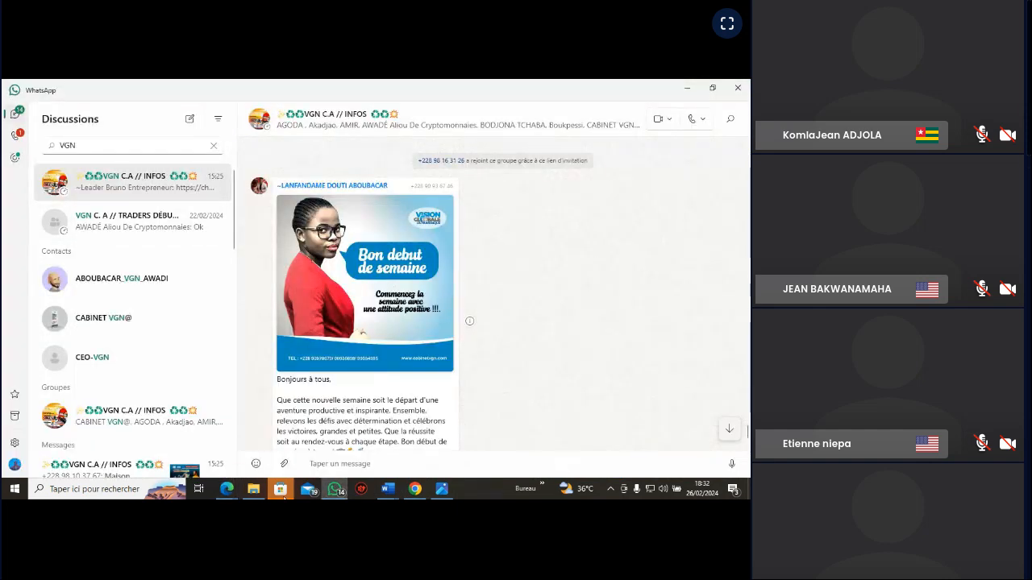
left_click(253, 489)
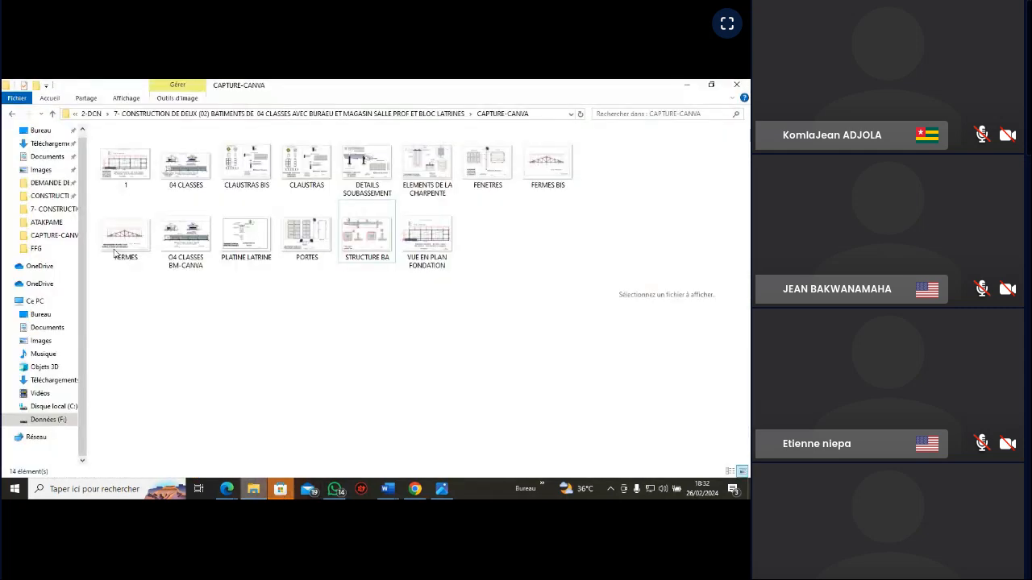
left_click(40, 130)
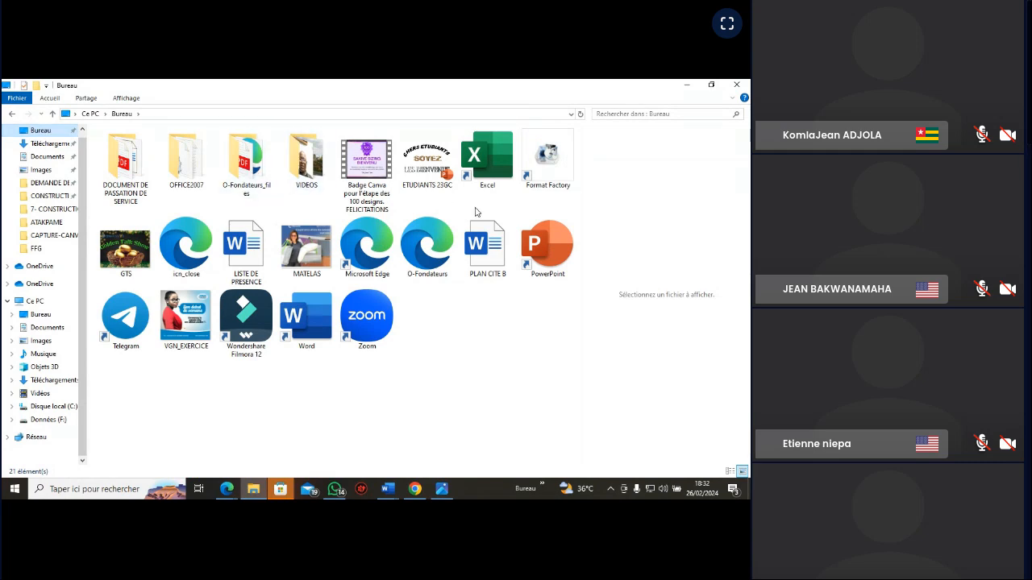
Open the VGN_EXERCICE image in the photo viewer, close the FENETRES.PNG window and maximize the VGN_EXERCICE view
left_click(187, 323)
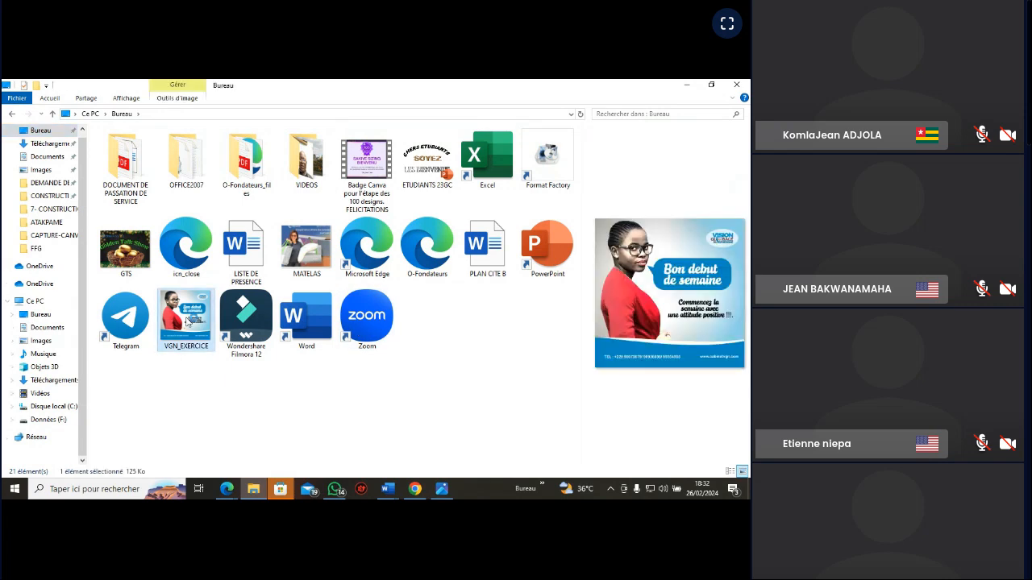
double_click(188, 322)
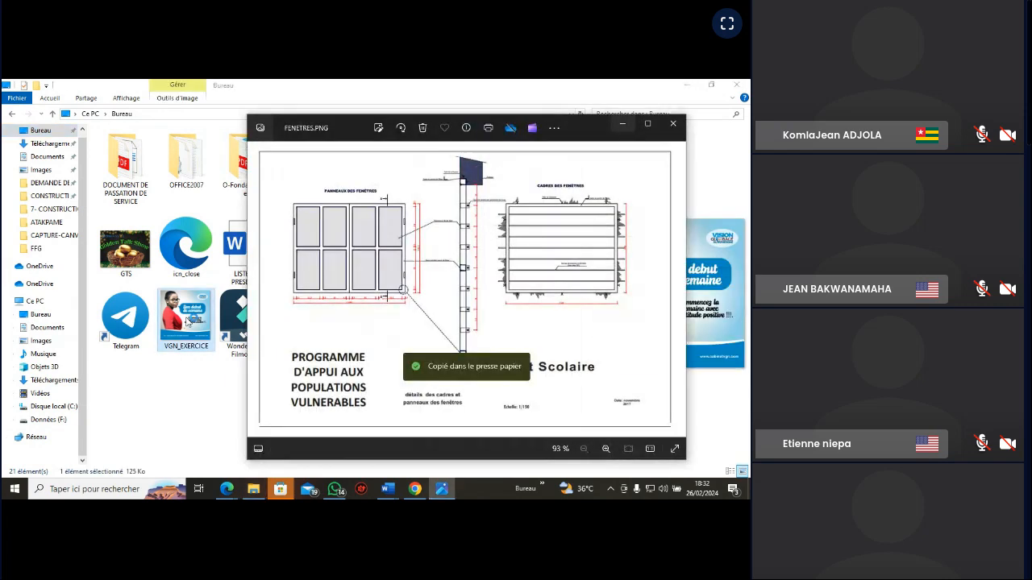
left_click(674, 126)
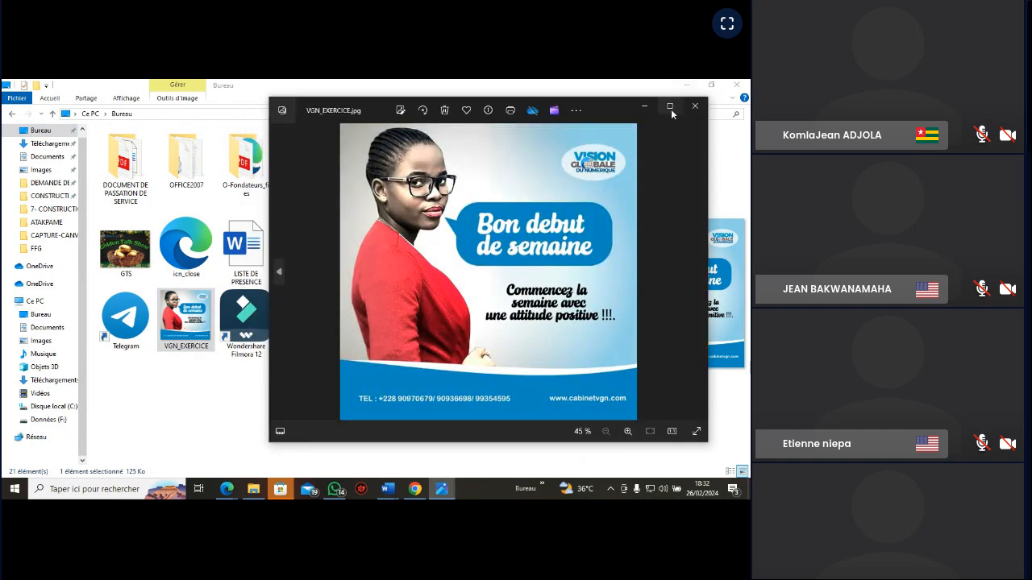
left_click(670, 108)
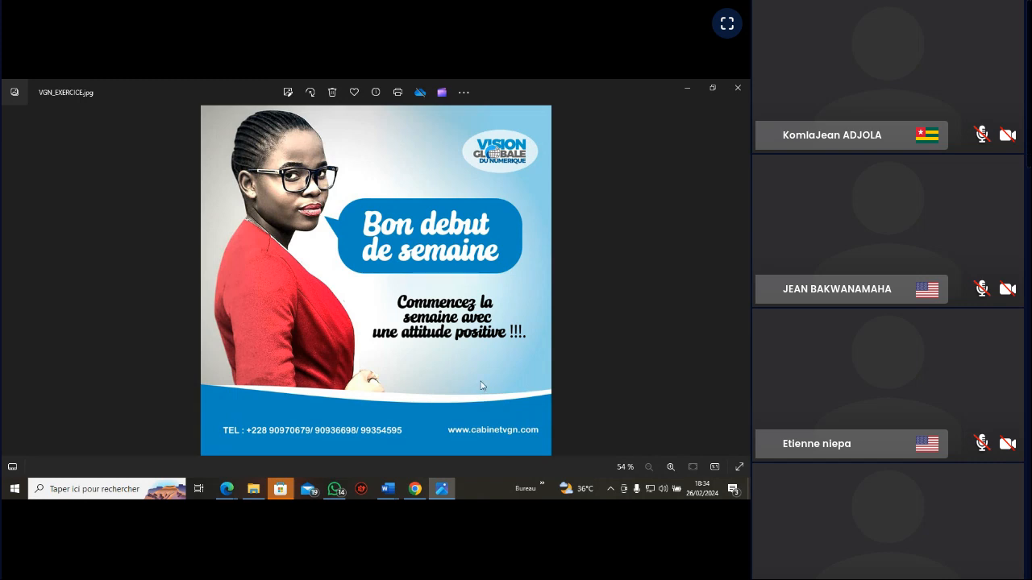
Switch to Canva in Chrome, search for "CARRE" and choose the Carte (Carré) format
left_click(687, 90)
mouse_move(444, 492)
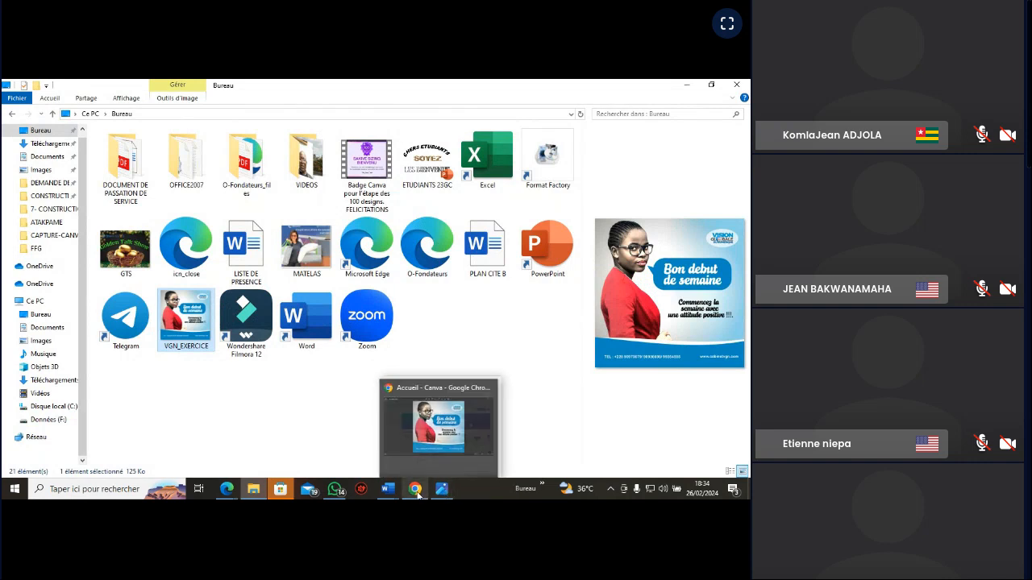
left_click(416, 491)
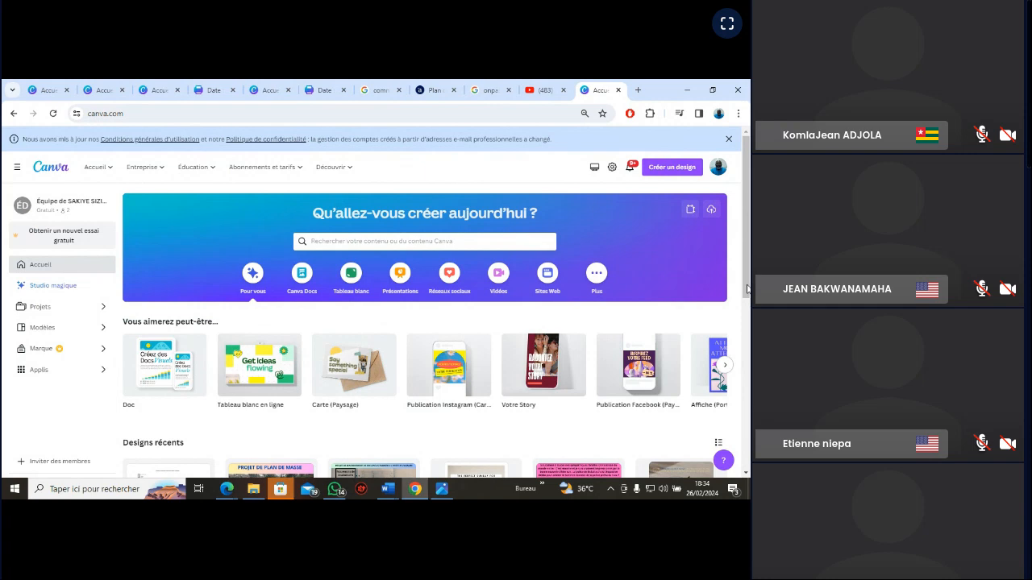
left_click_drag(748, 286, 748, 308)
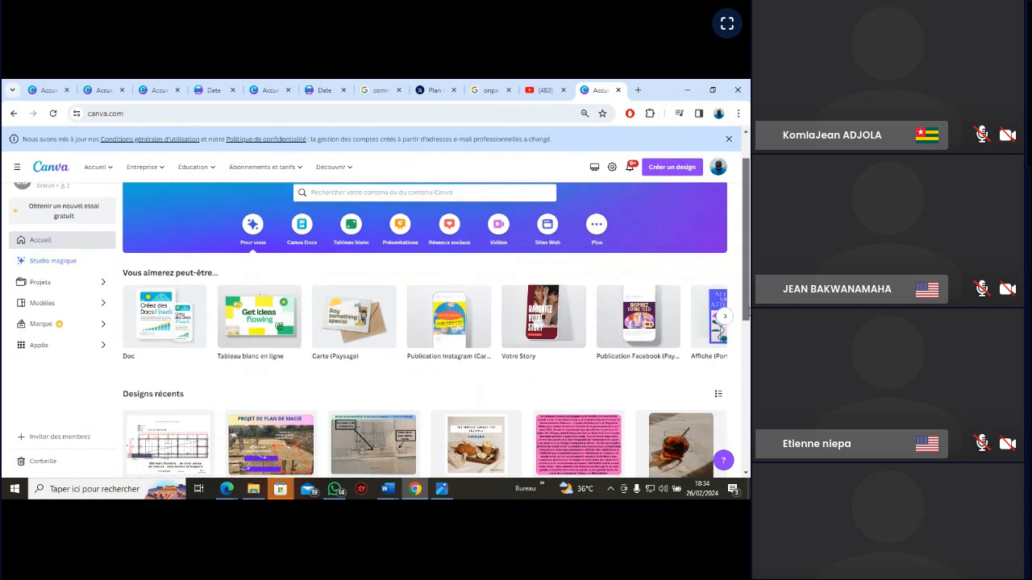
left_click(727, 317)
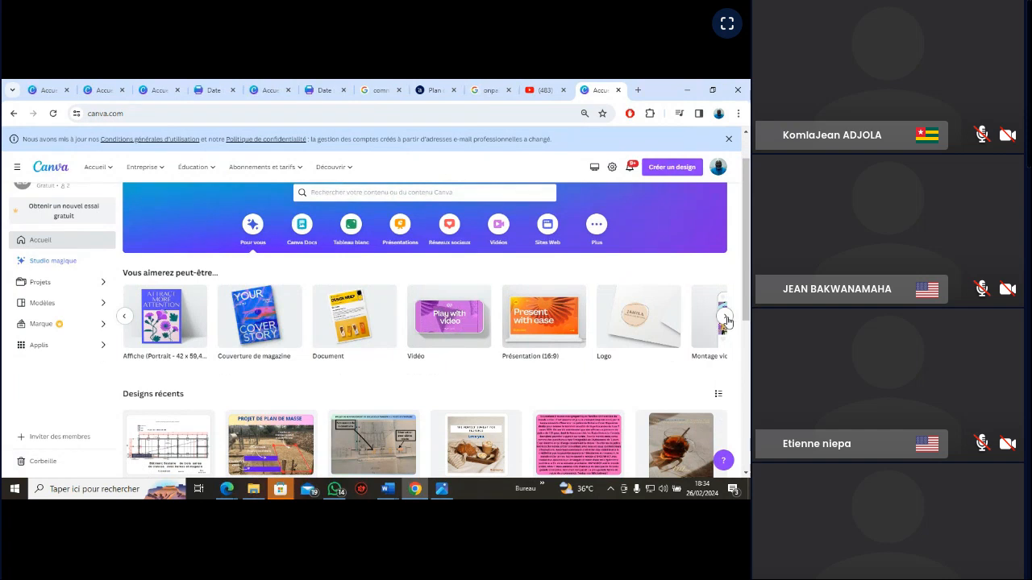
left_click(386, 193)
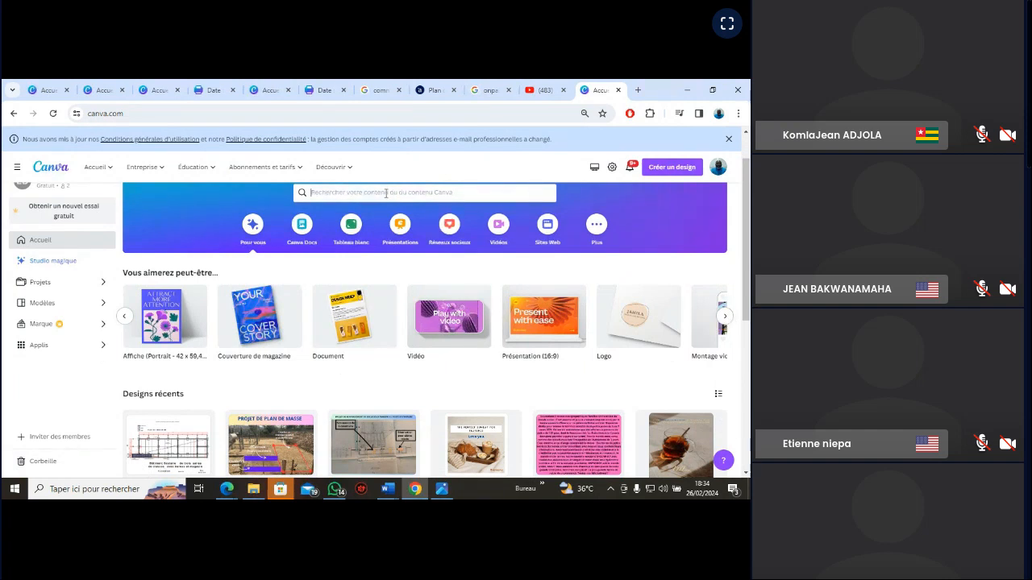
type("CARRE")
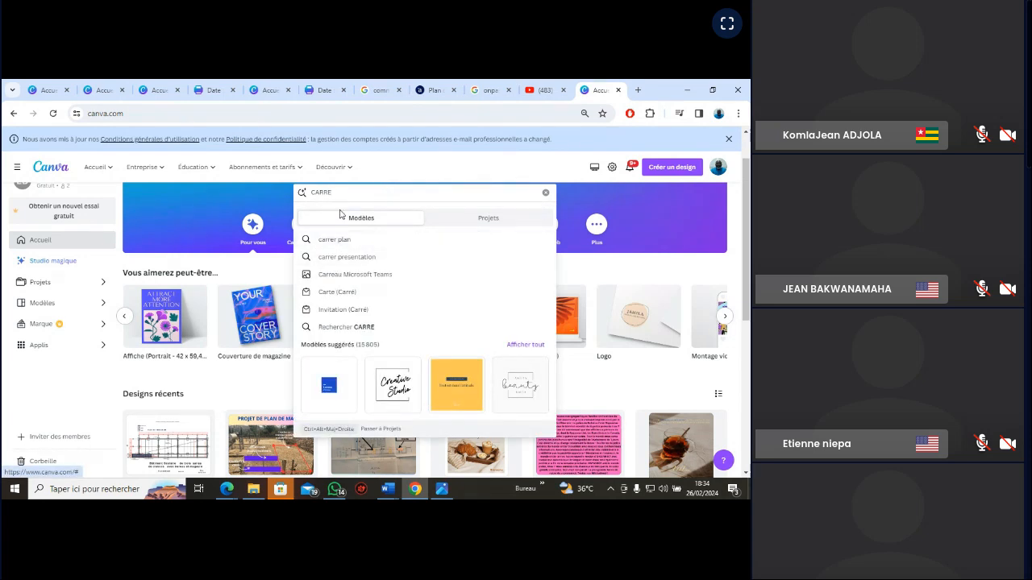
left_click(346, 295)
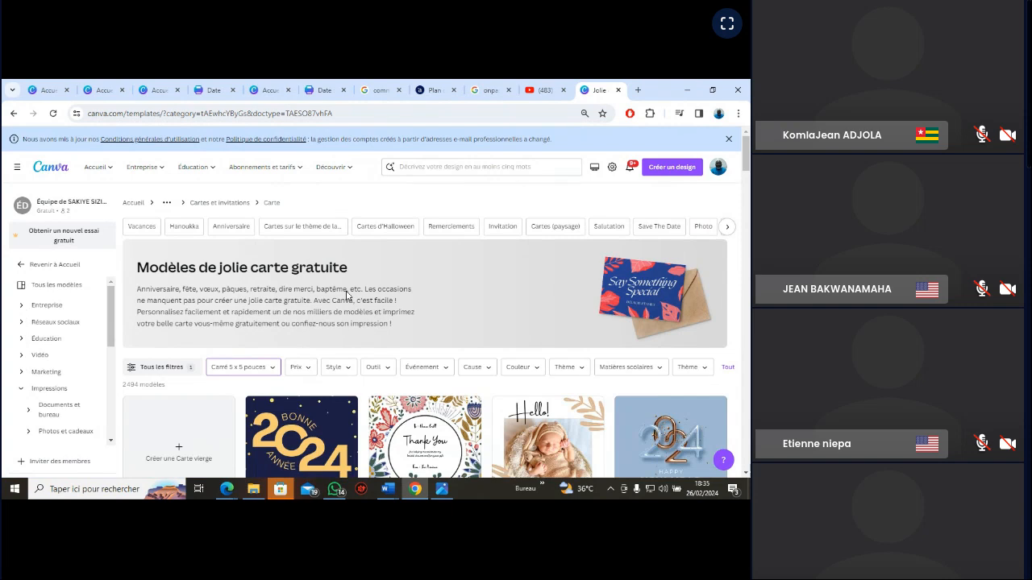
Create a blank card from the 5 x 5 inch square card templates page
scroll(346, 295, "down", 2)
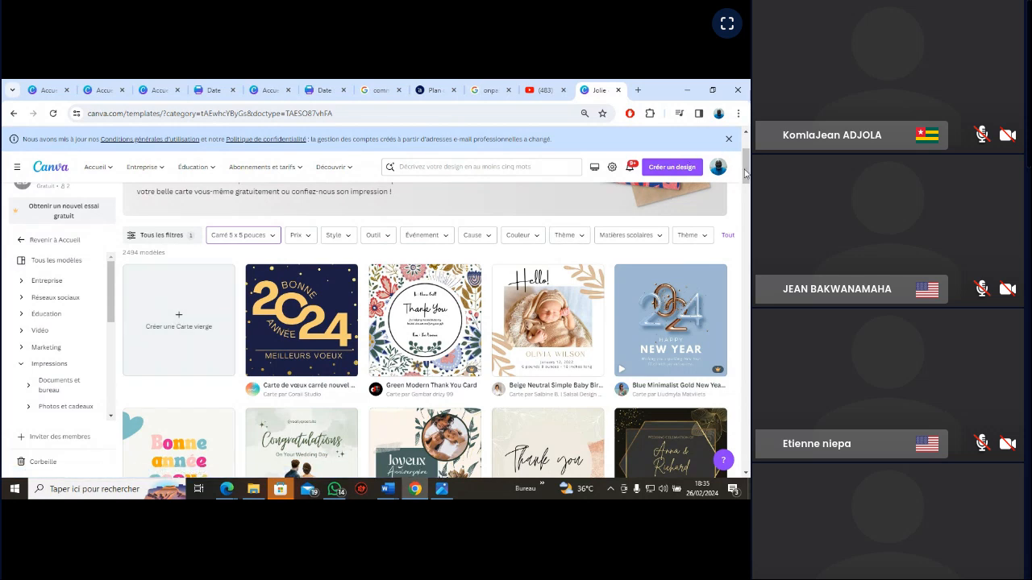
mouse_move(745, 173)
left_mouse_down()
mouse_move(745, 164)
mouse_move(746, 175)
left_mouse_up()
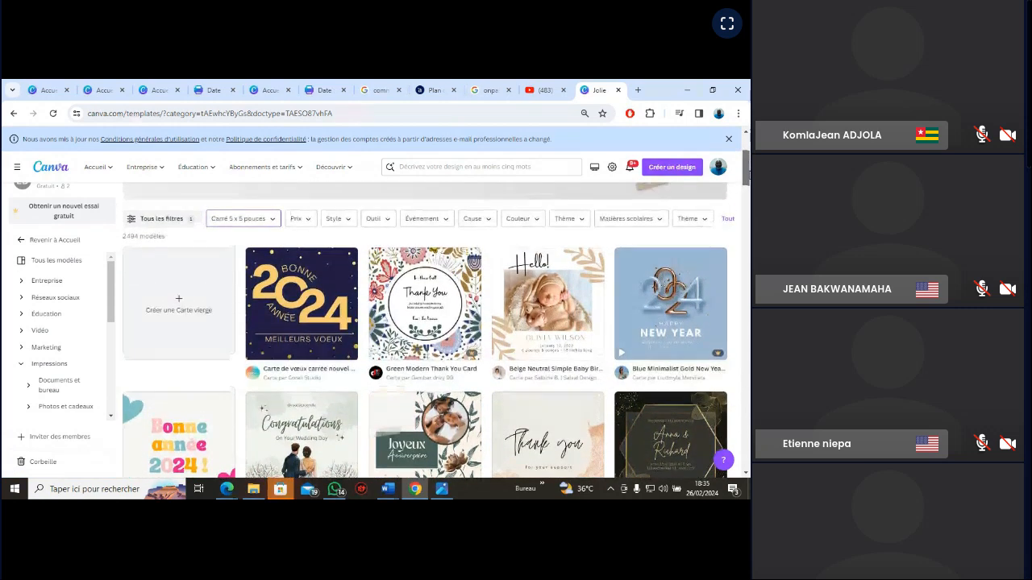
left_click(182, 309)
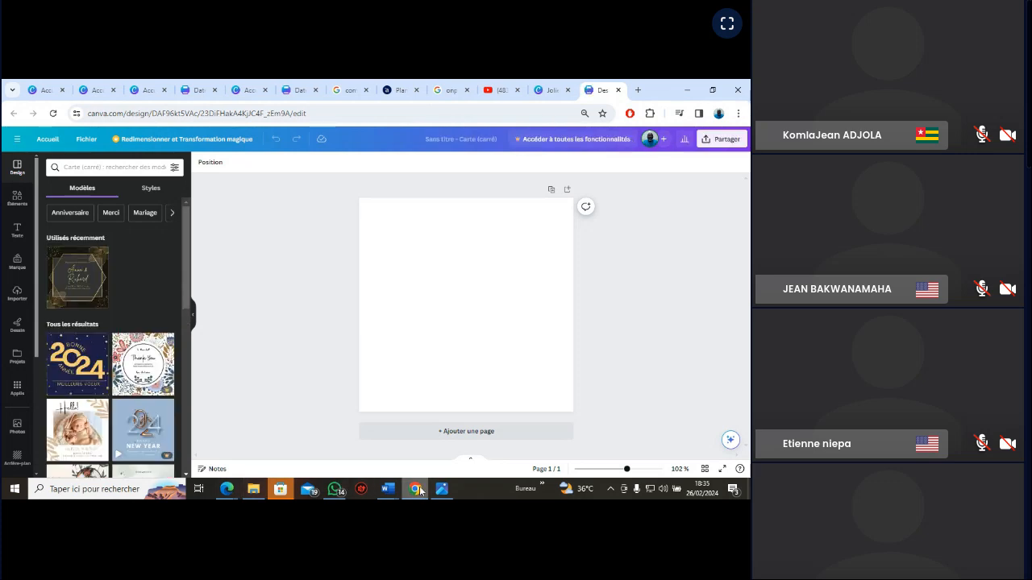
Review the VGN_EXERCICE reference image, return to Canva and open the blank page's background colour options
left_click(442, 489)
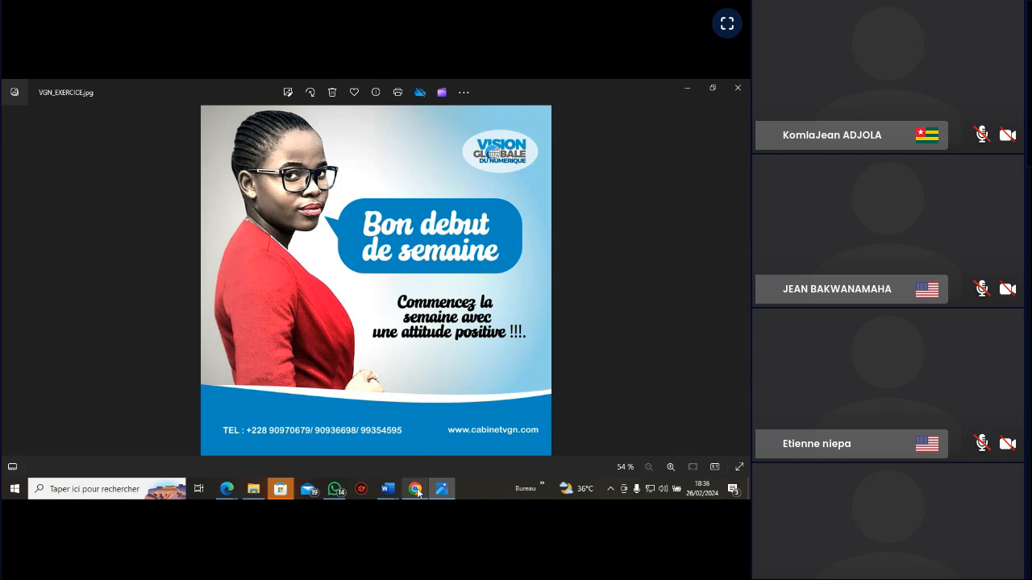
mouse_move(416, 492)
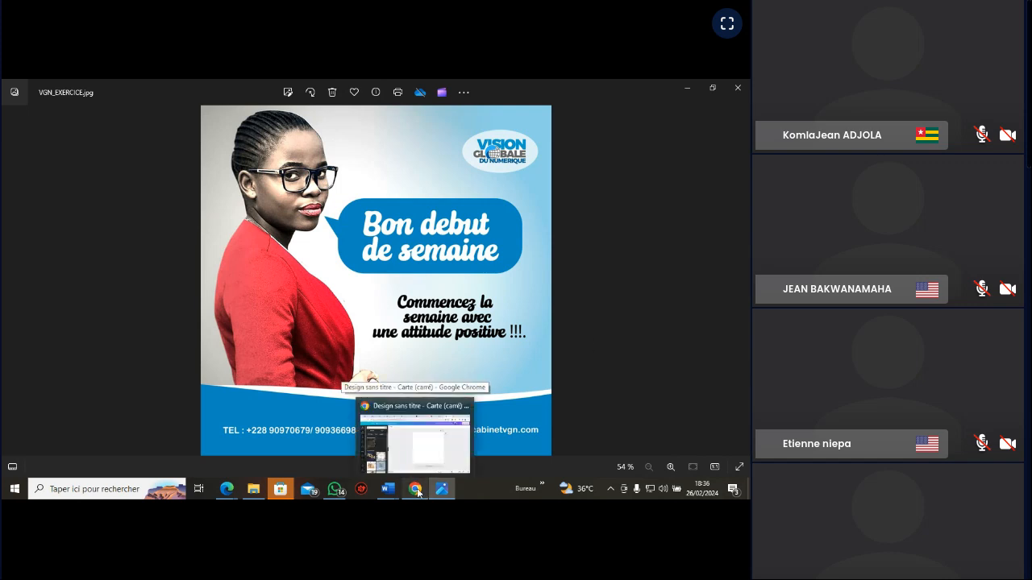
left_click(417, 489)
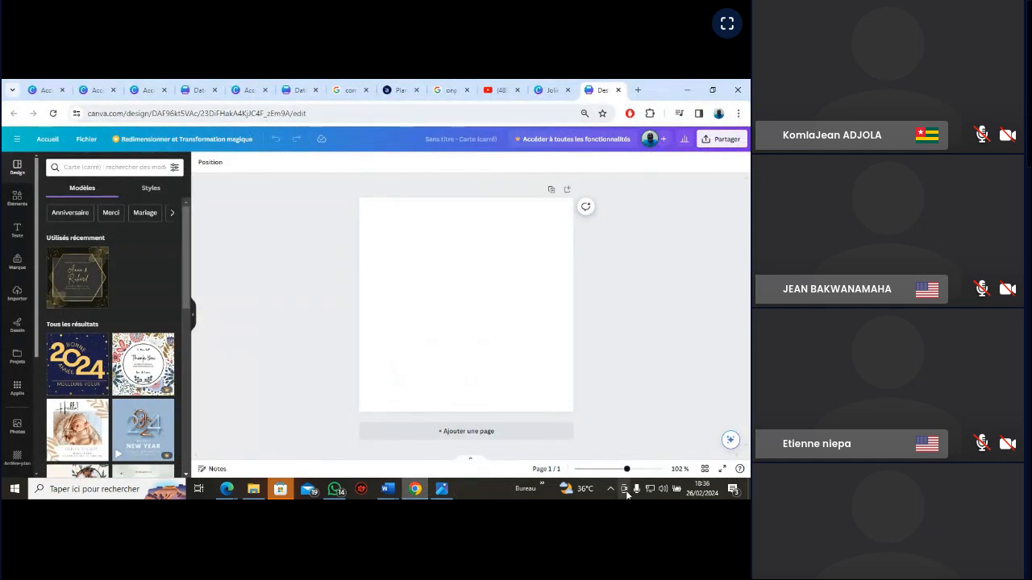
left_click_drag(626, 468, 629, 470)
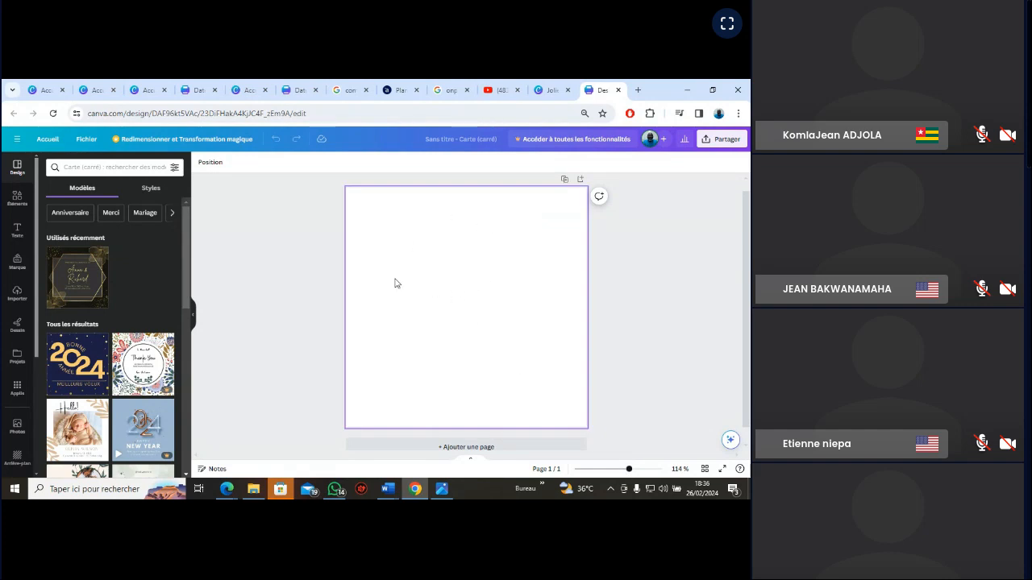
left_click(437, 355)
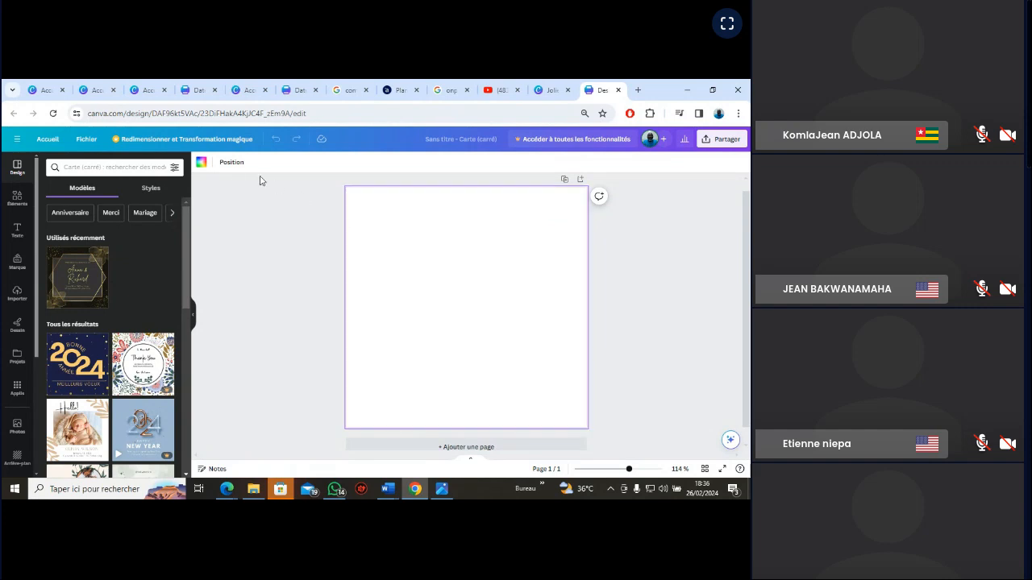
left_click(200, 164)
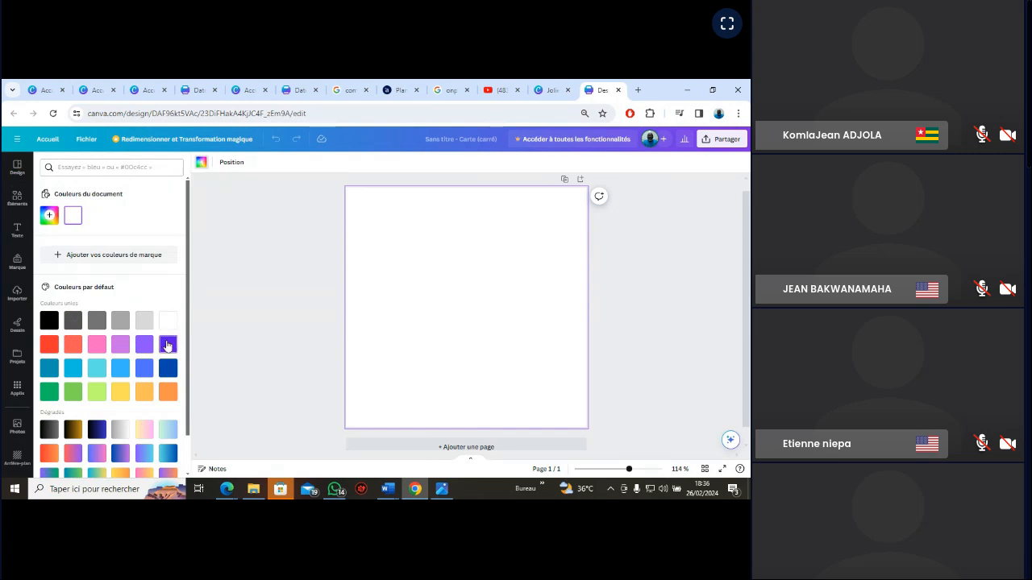
Try purple, dark blue, coral, red and light orange as solid background colours for the page
left_click(168, 346)
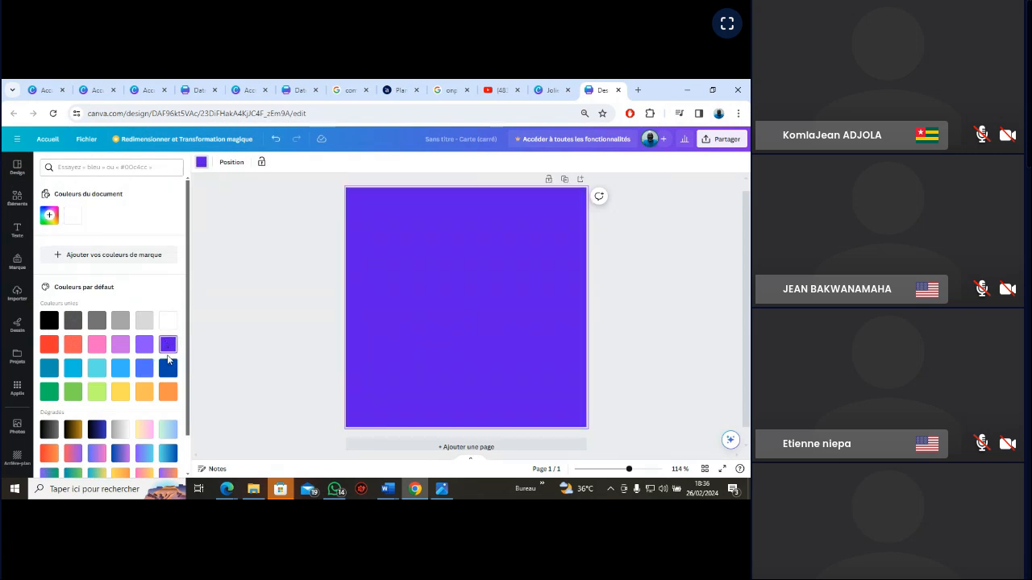
left_click(168, 372)
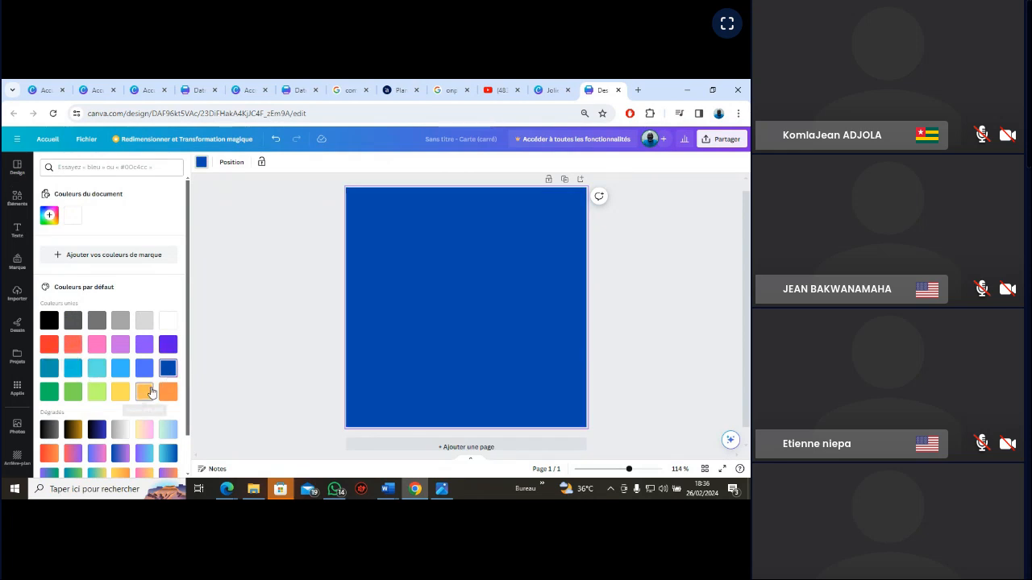
left_click(81, 346)
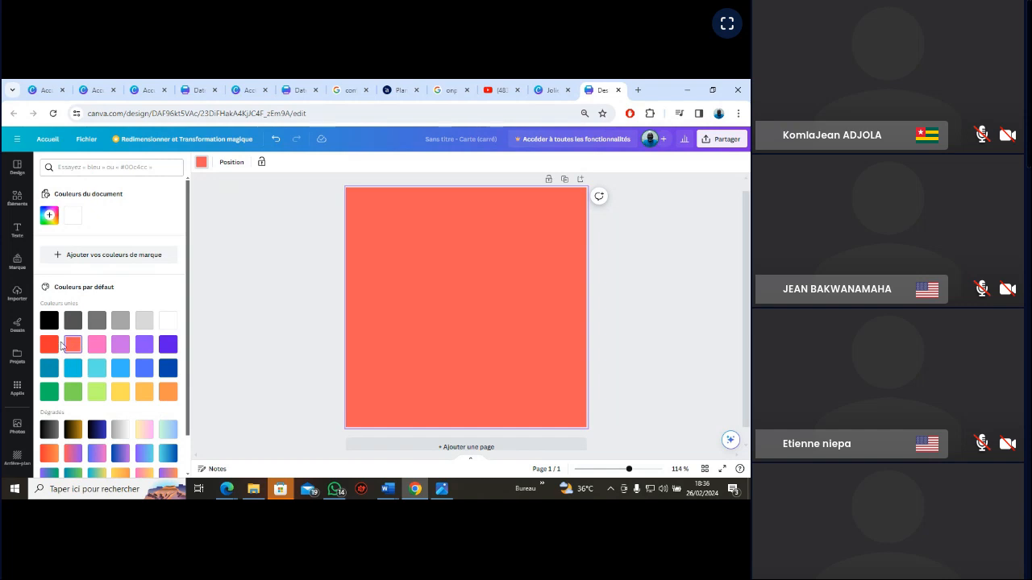
left_click(49, 345)
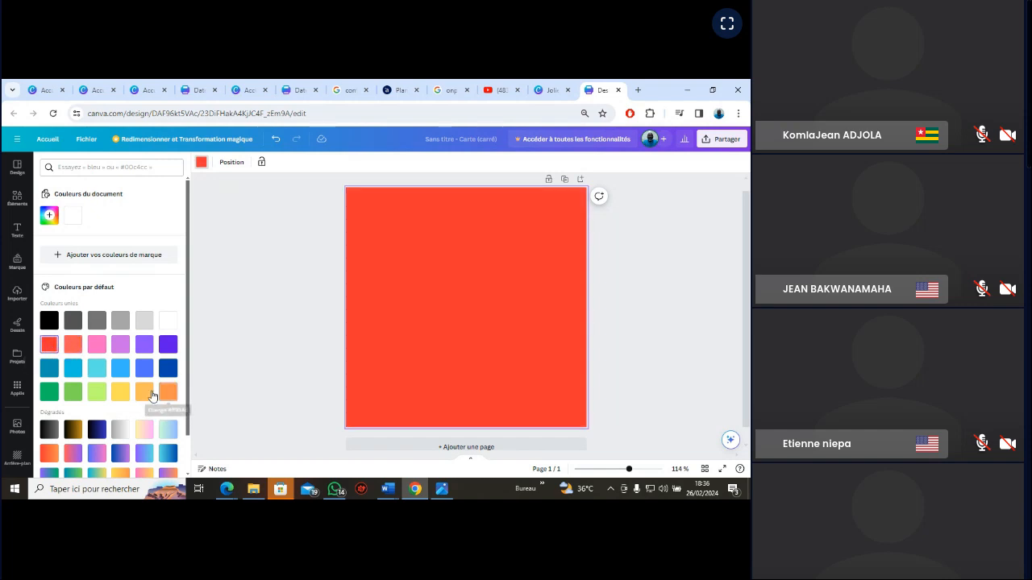
left_click(145, 394)
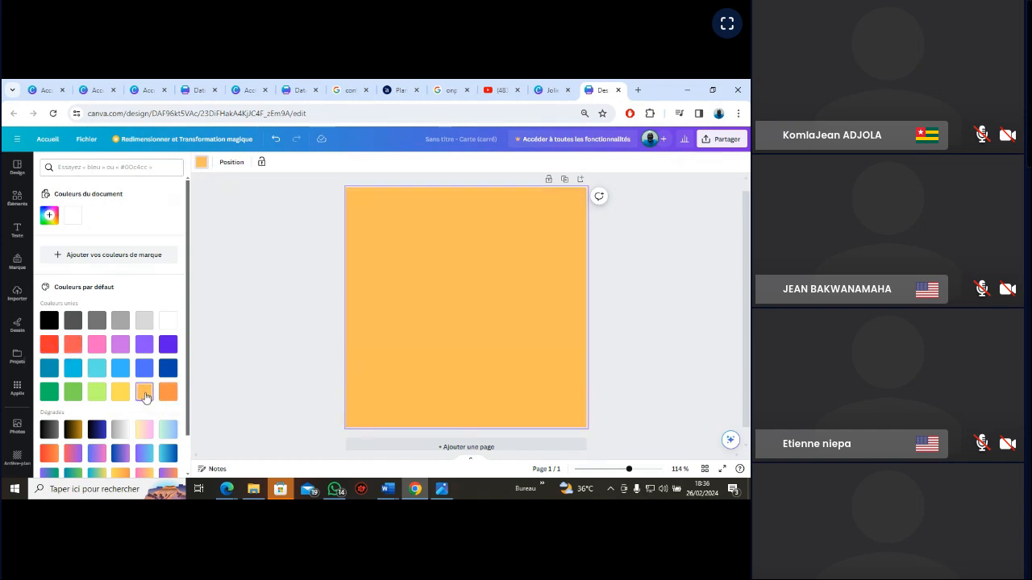
Check the reference image and give the page in Canva a custom turquoise-to-blue gradient background
left_click(442, 489)
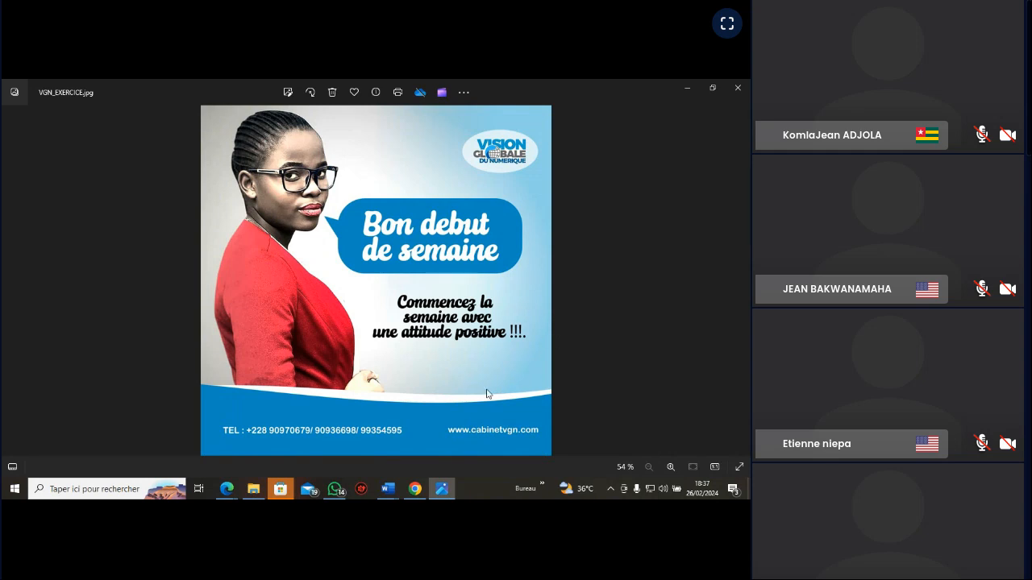
left_click(414, 489)
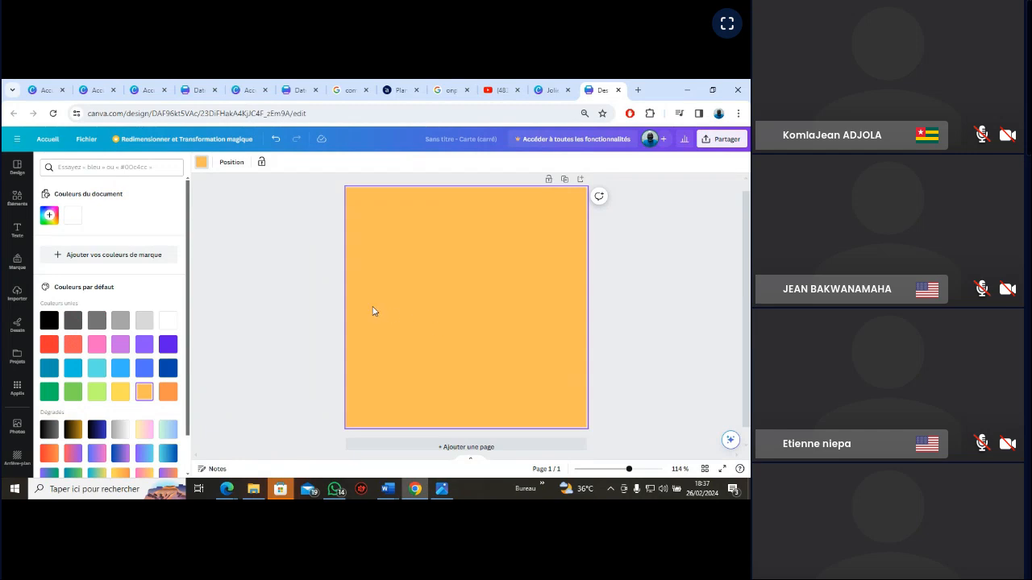
left_click(49, 218)
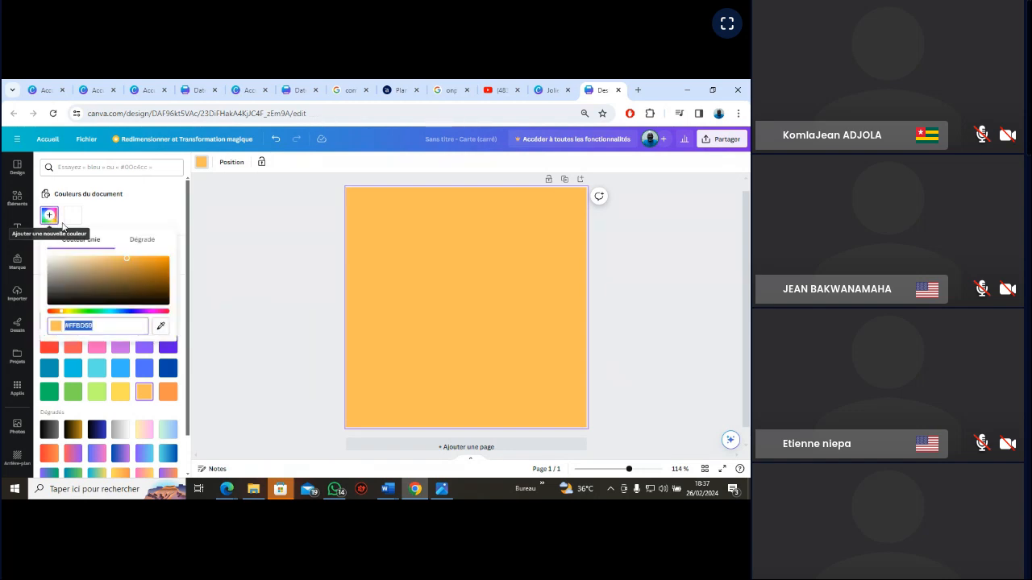
left_click(111, 312)
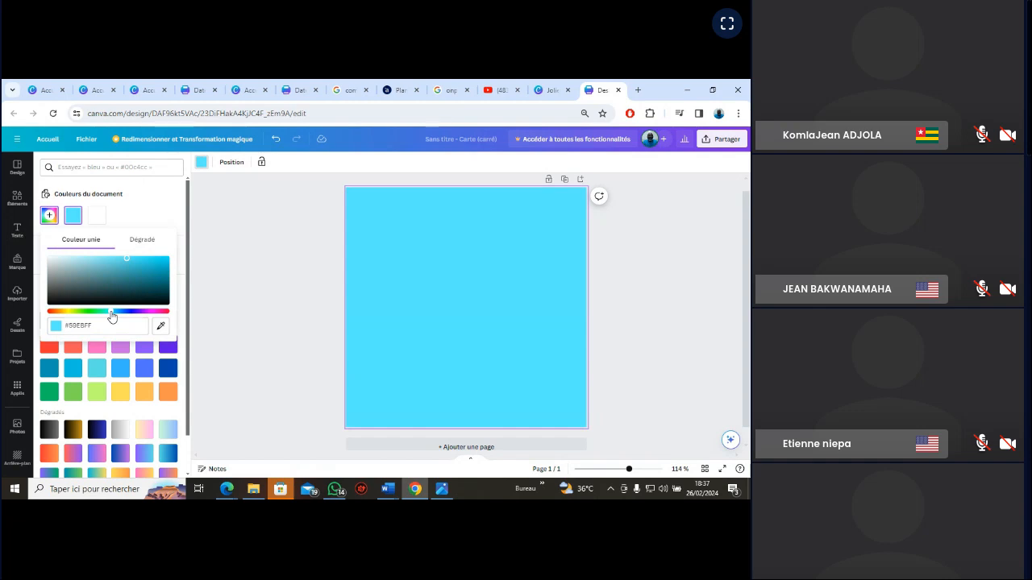
left_click_drag(111, 314, 107, 316)
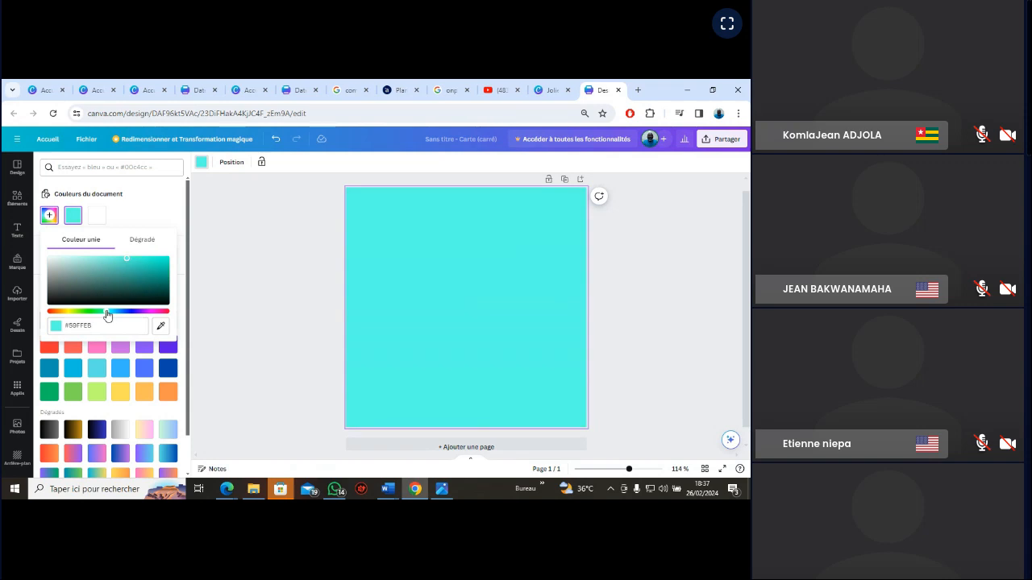
left_click(144, 240)
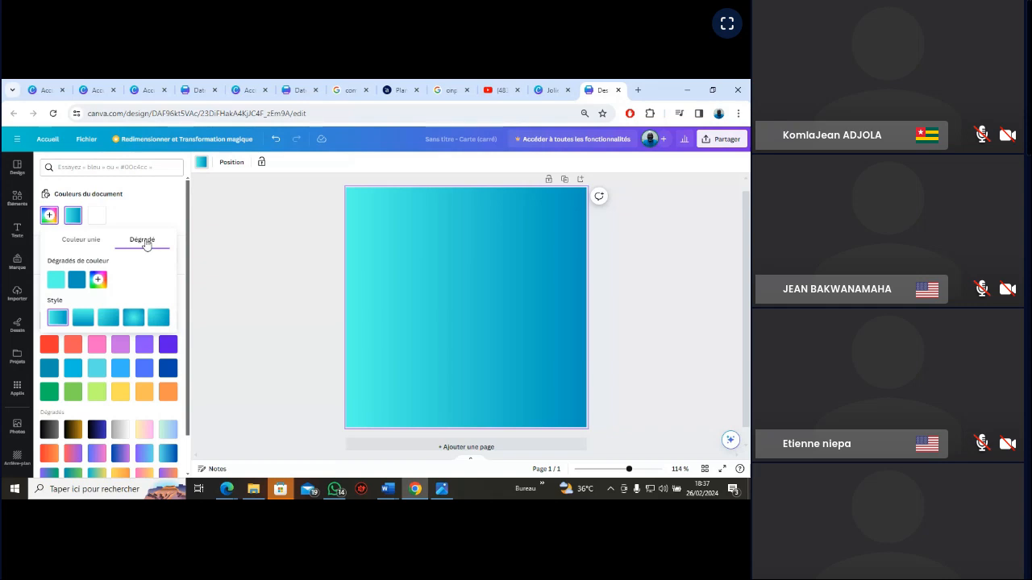
Compare the page with the VGN_EXERCICE reference image and switch its background gradient to the vertical top-to-bottom style
left_click(441, 490)
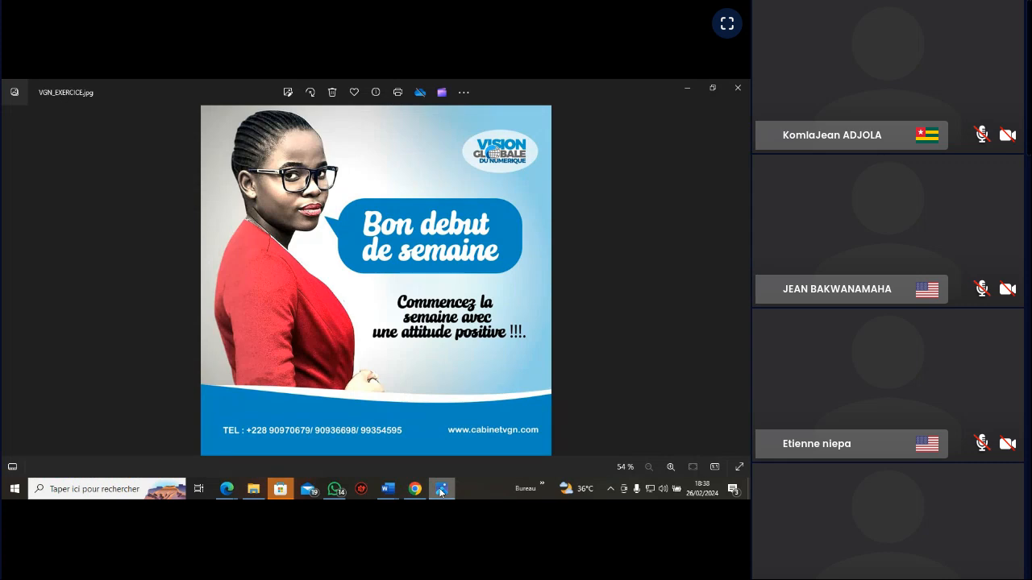
left_click(441, 491)
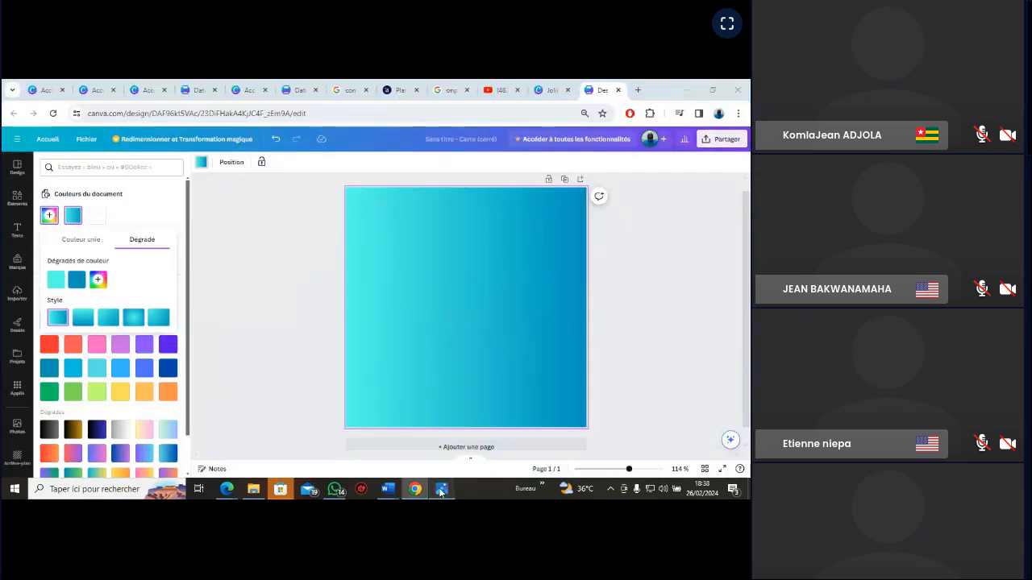
left_click(441, 490)
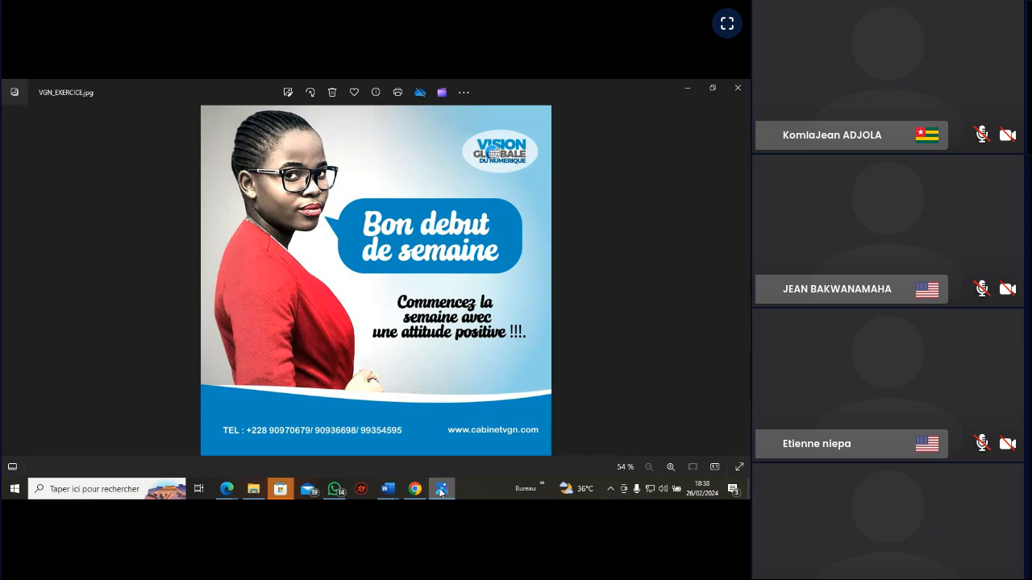
left_click(441, 490)
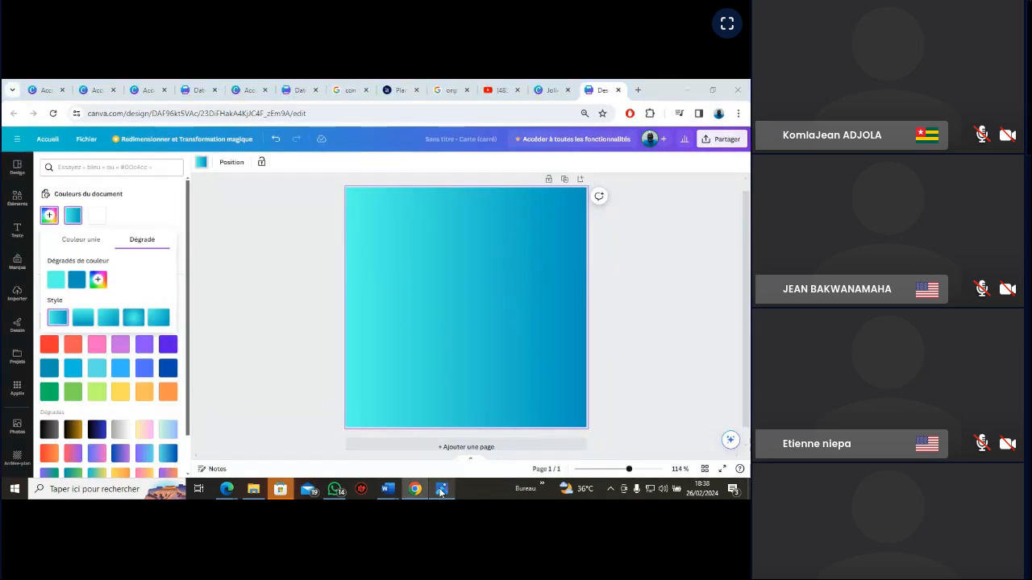
left_click(441, 490)
left_click(441, 490)
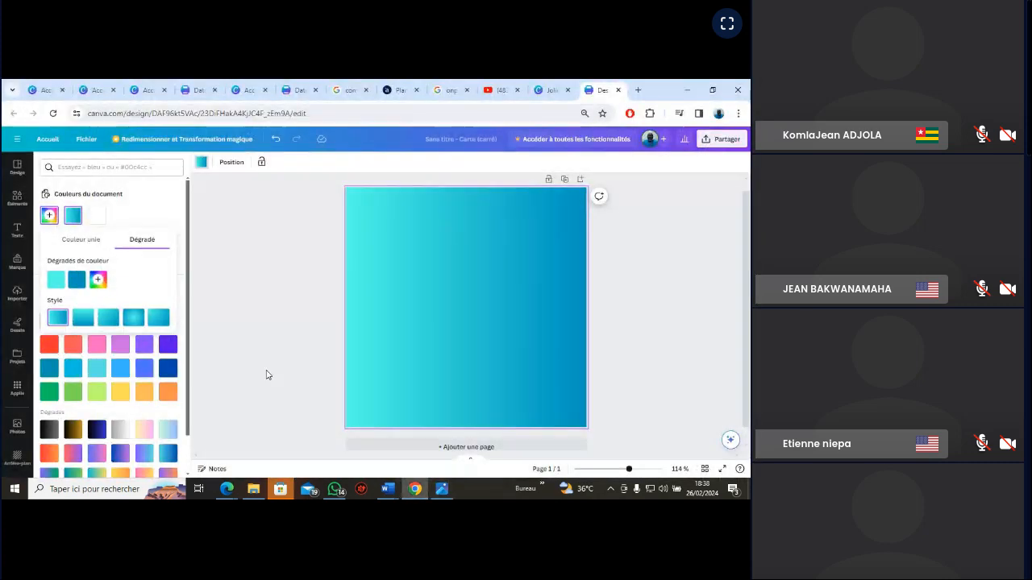
left_click(83, 321)
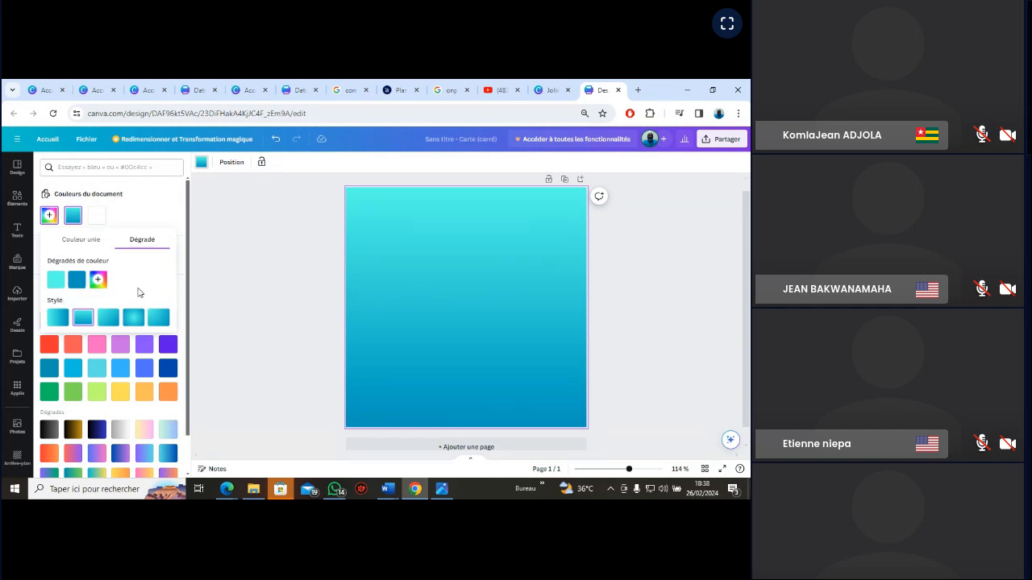
Add a third colour to the background gradient, turquoise #08DFC5 at 2% opacity, so the page fades out at its lower edge
left_click(99, 280)
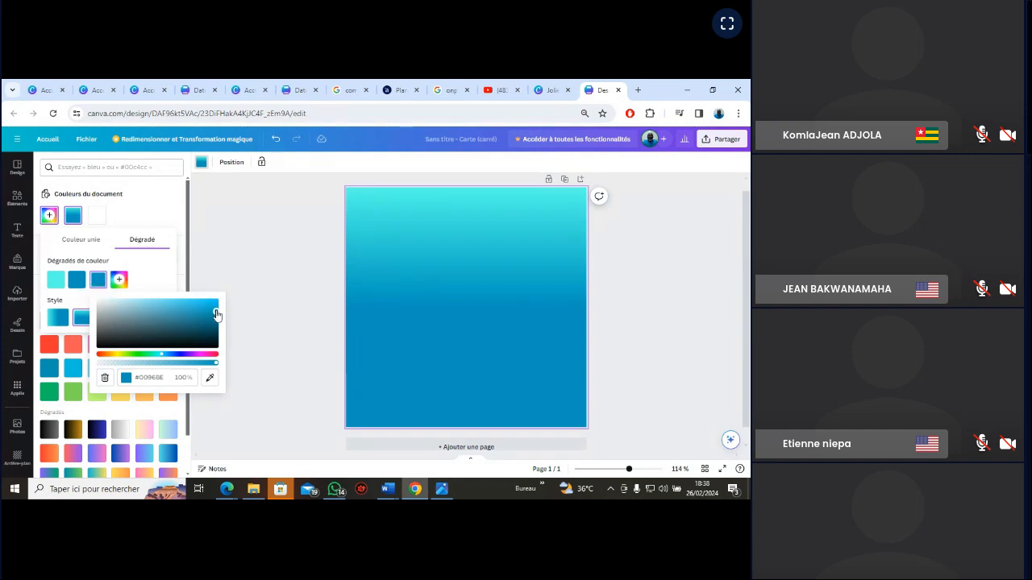
mouse_move(216, 314)
left_mouse_down()
mouse_move(200, 343)
mouse_move(216, 309)
left_mouse_up()
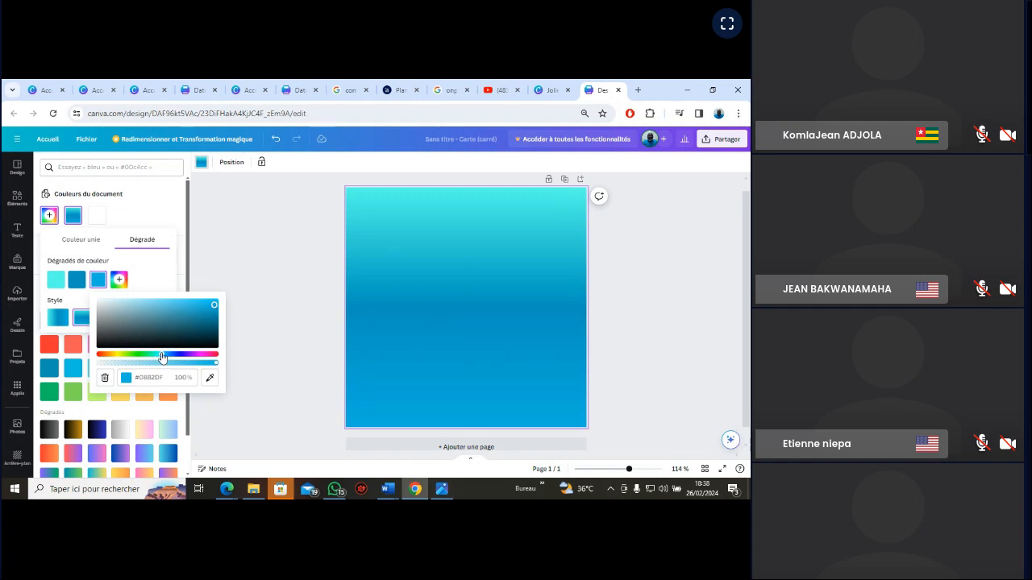
mouse_move(162, 357)
left_mouse_down()
mouse_move(176, 357)
mouse_move(157, 357)
left_mouse_up()
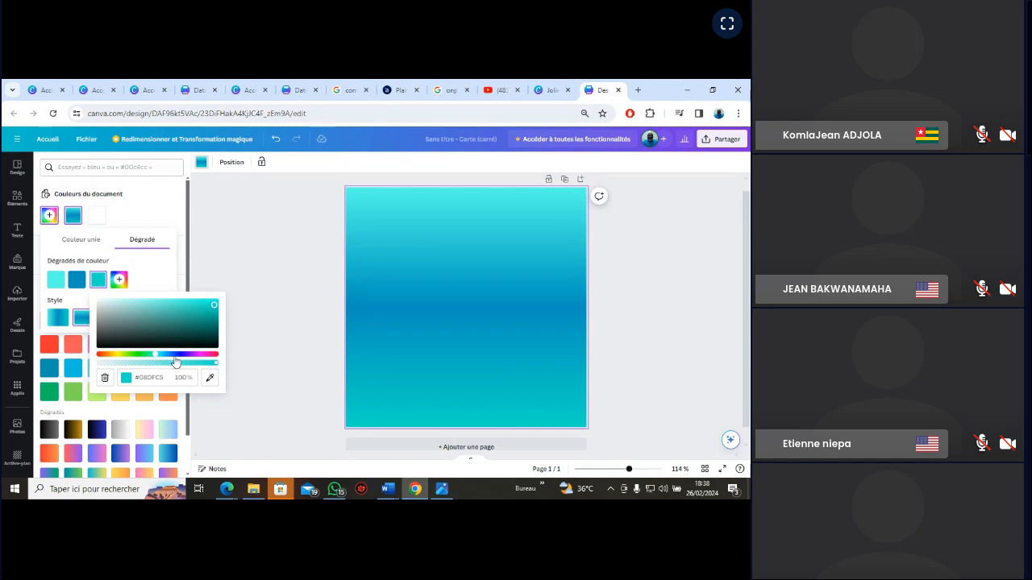
left_click_drag(216, 368, 108, 368)
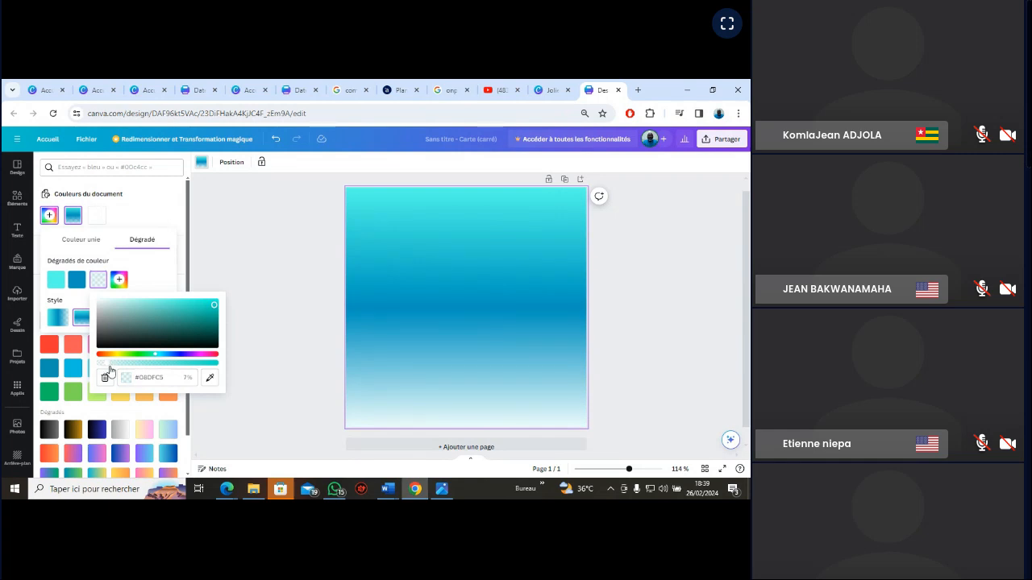
left_click_drag(104, 367, 99, 366)
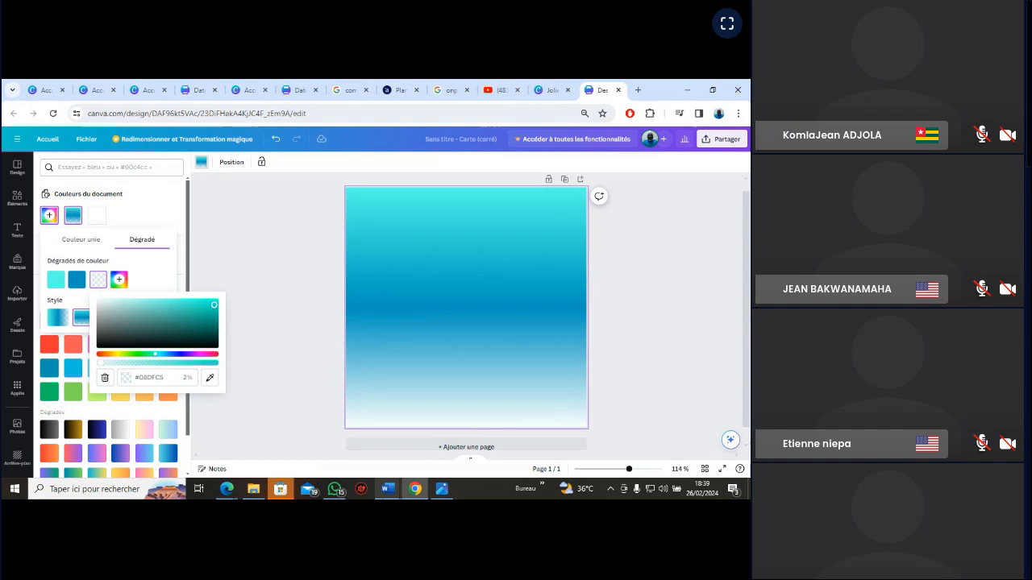
Compare the page's gradient background with the VGN_EXERCICE reference image and close the gradient colour editor
left_click(443, 490)
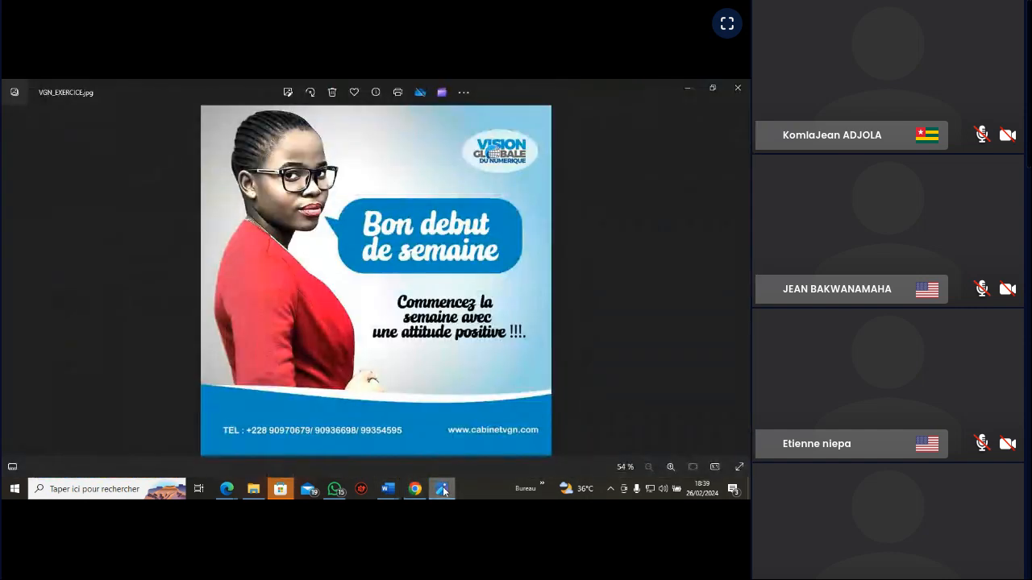
left_click(443, 489)
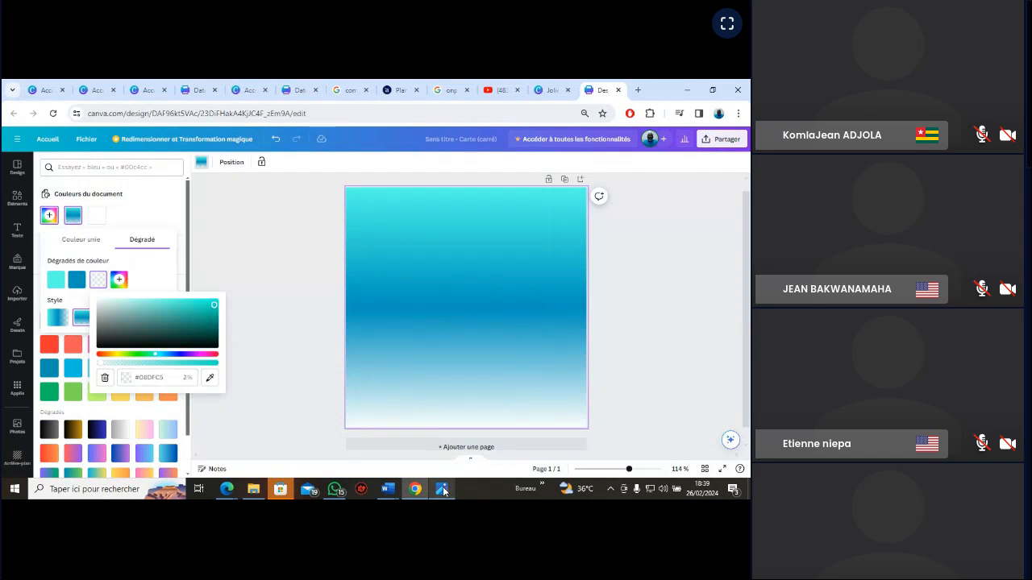
left_click(442, 489)
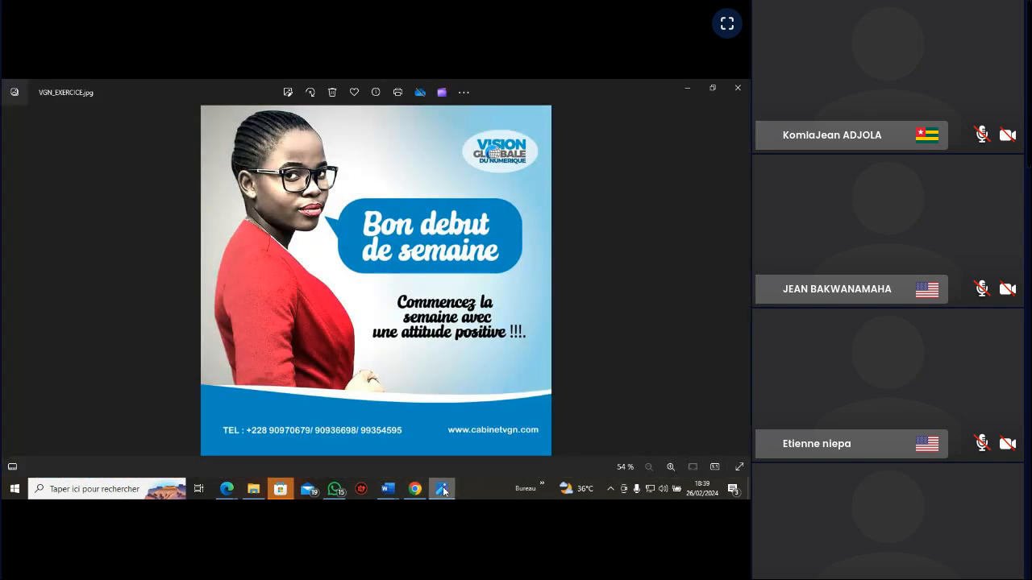
left_click(443, 489)
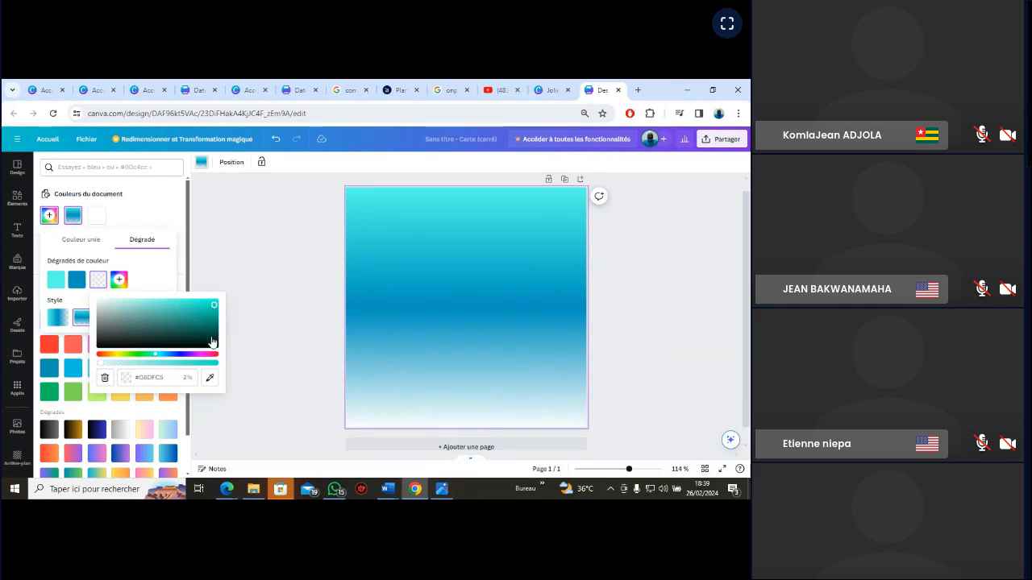
left_click(186, 190)
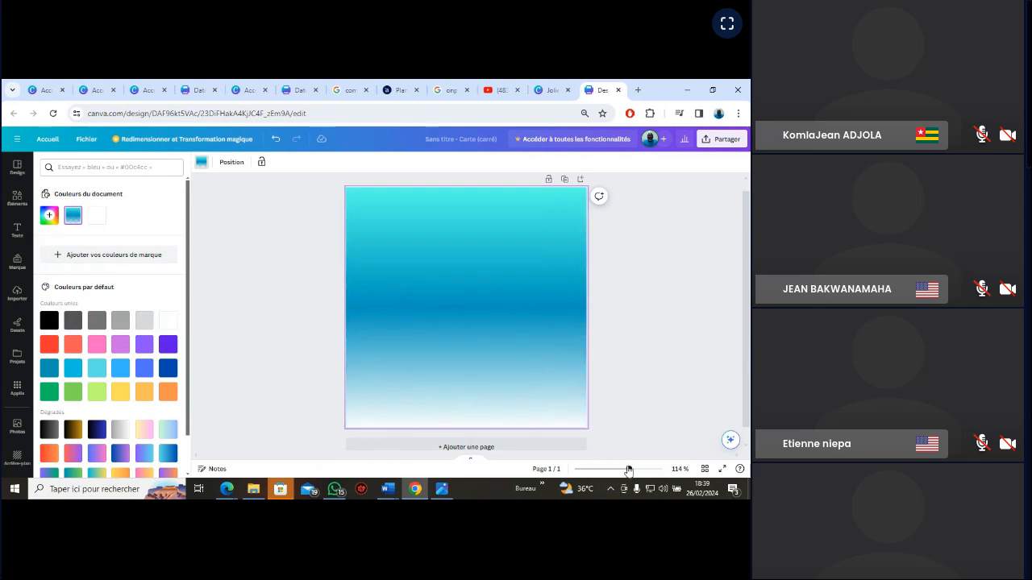
left_click_drag(630, 470, 631, 473)
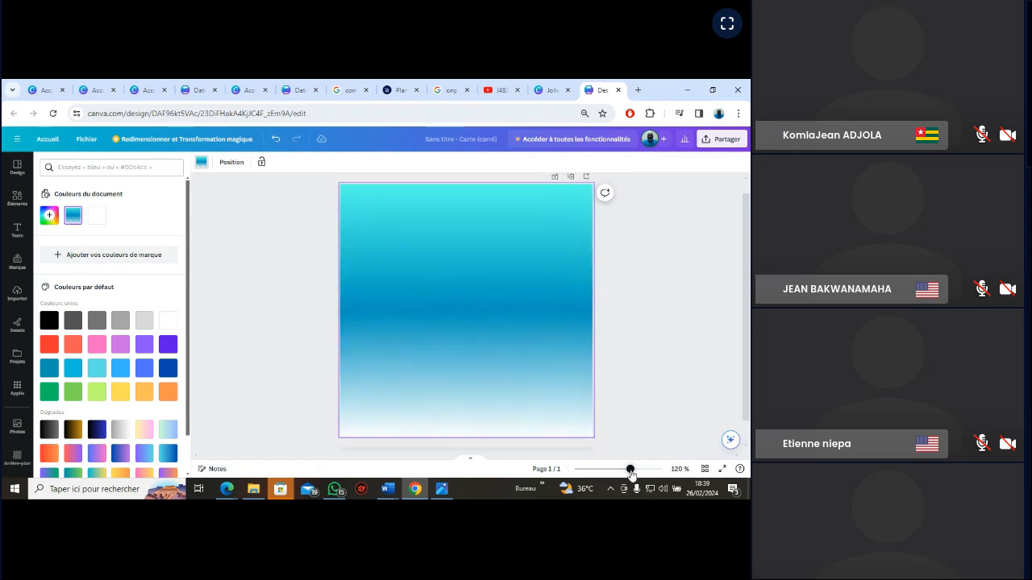
left_click(443, 489)
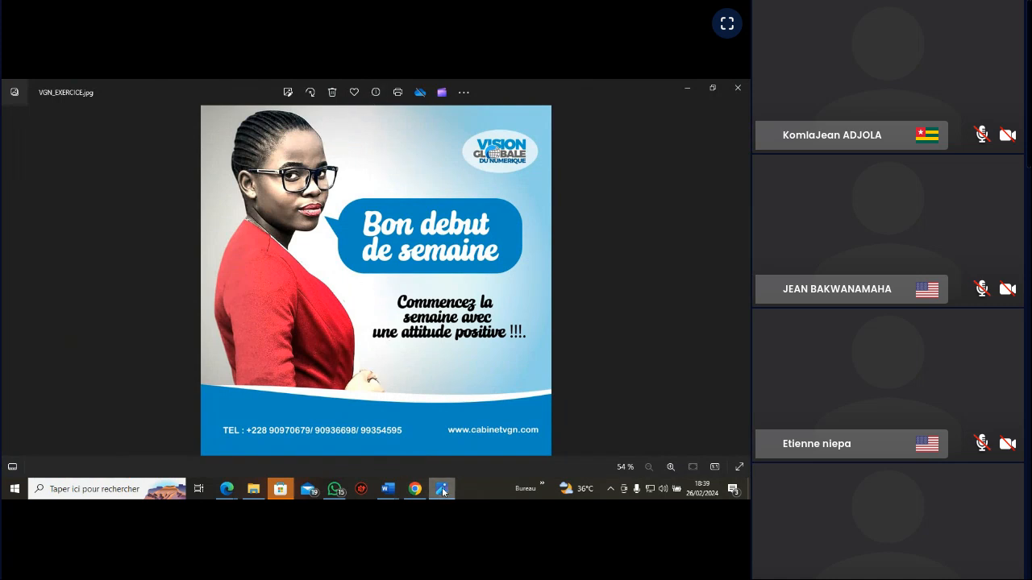
mouse_move(443, 492)
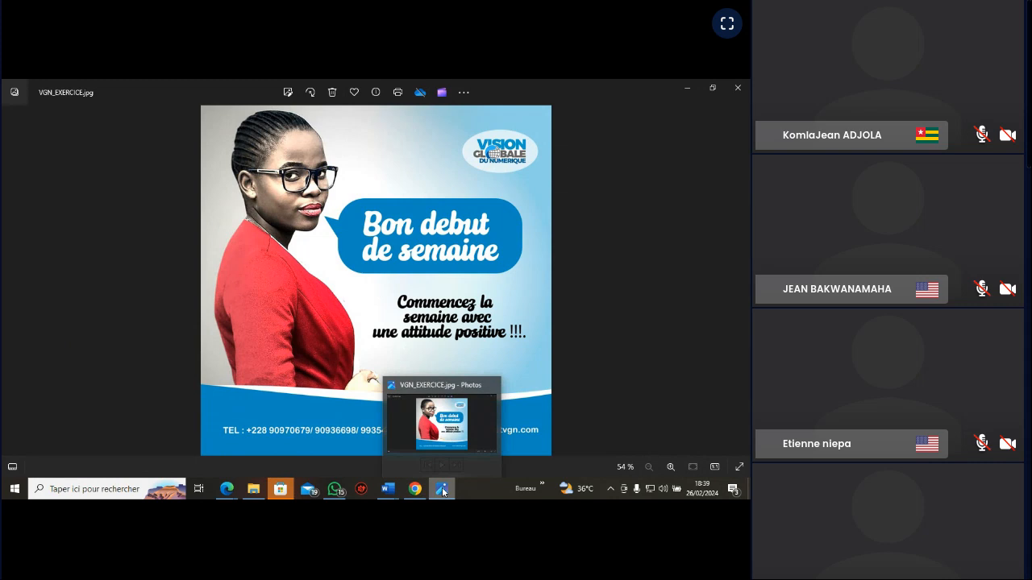
left_click(443, 490)
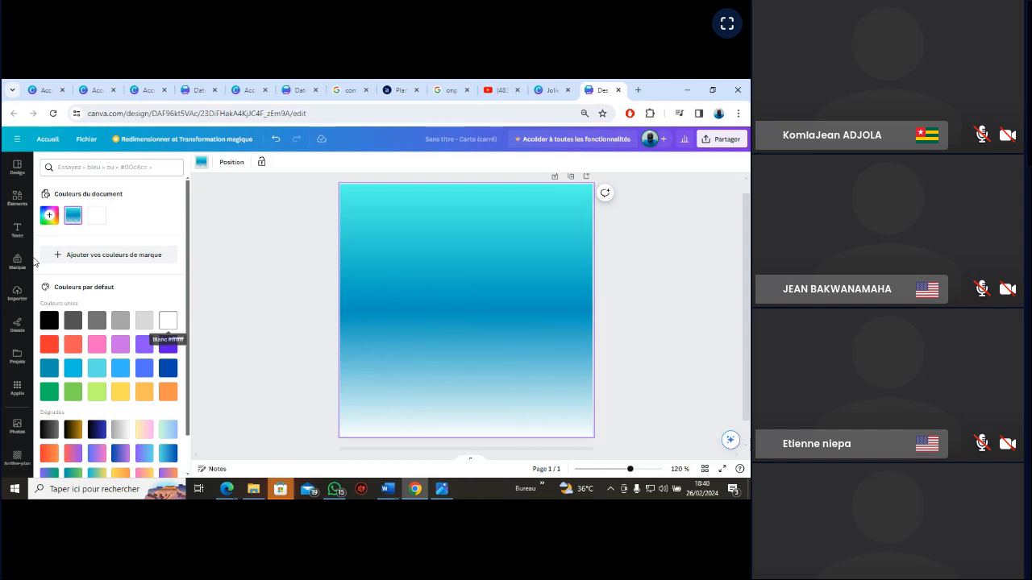
Add a square shape in the page's upper-left corner and stretch it to about two-thirds of the page height and just over half its width
left_click(16, 198)
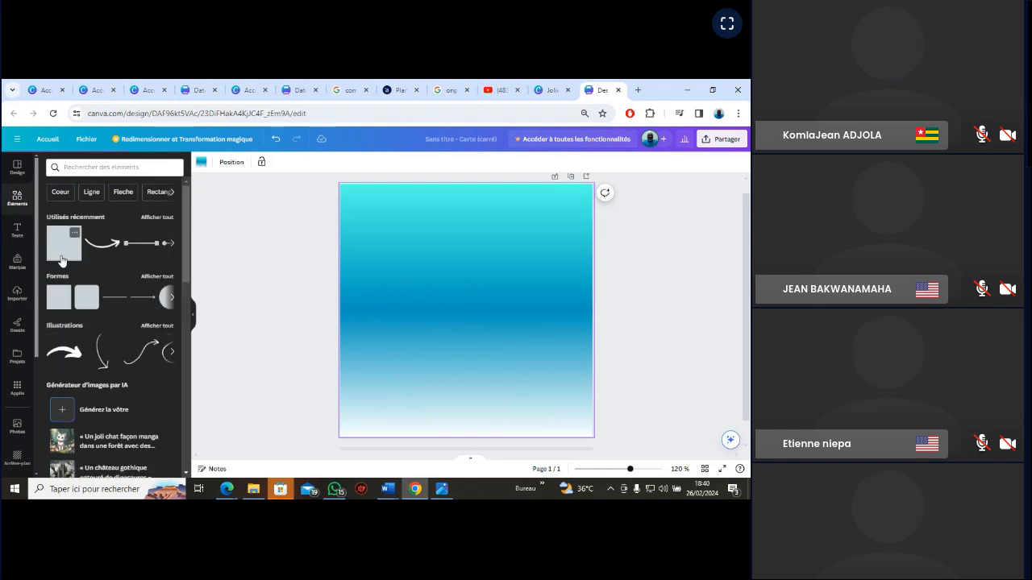
left_click(56, 303)
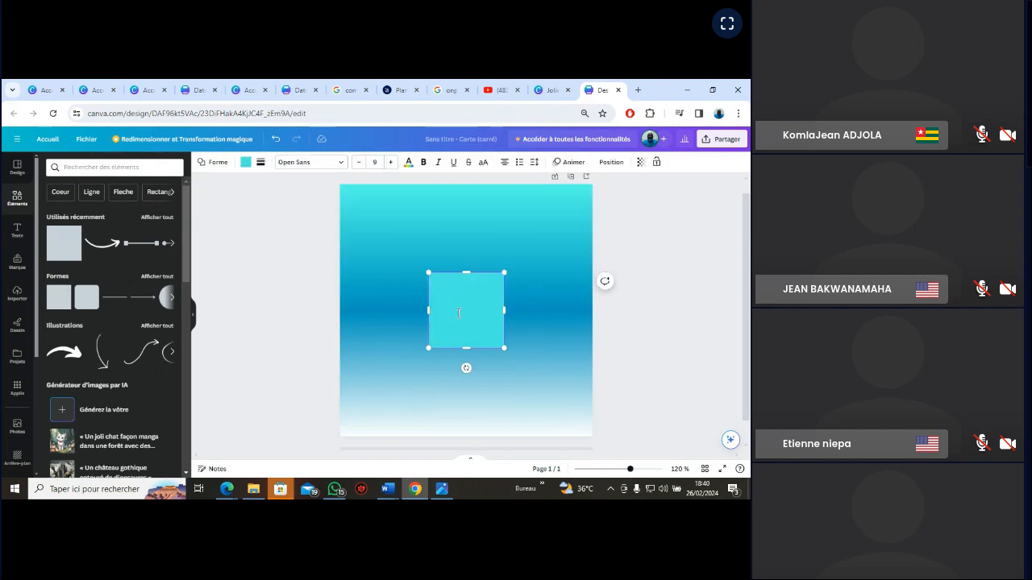
left_click(549, 295)
left_click(481, 301)
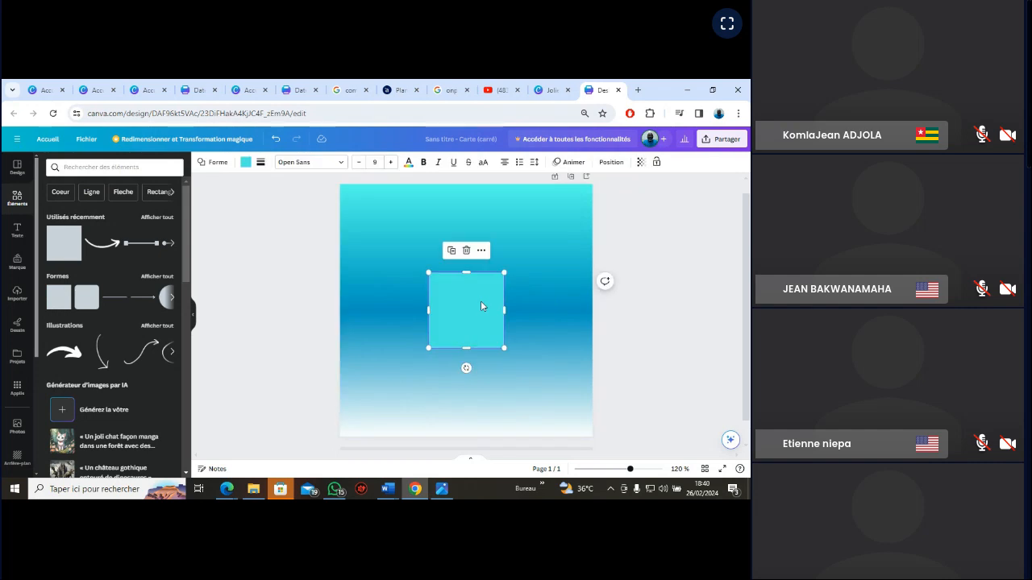
left_click_drag(481, 304, 391, 216)
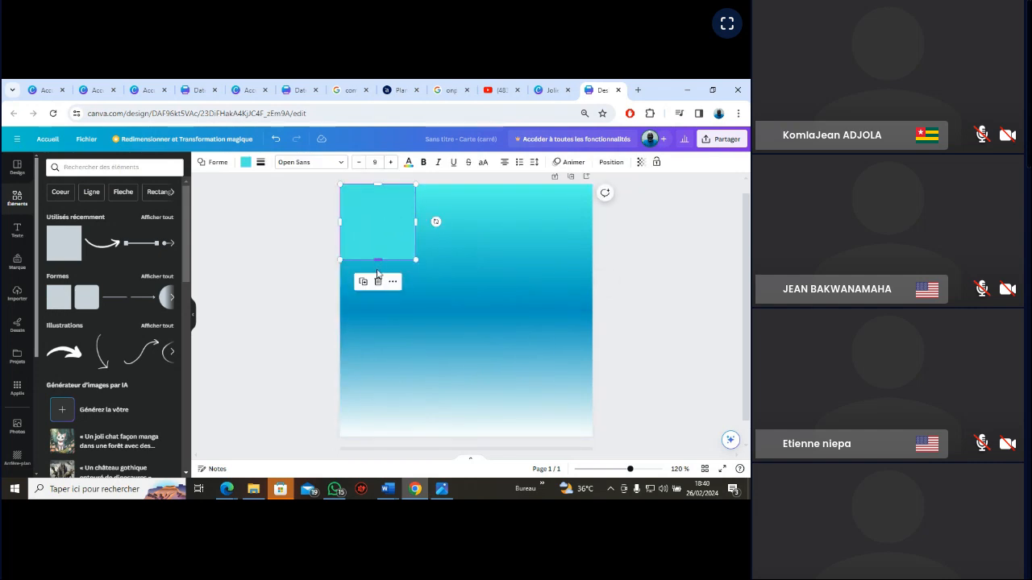
left_click_drag(378, 262, 383, 356)
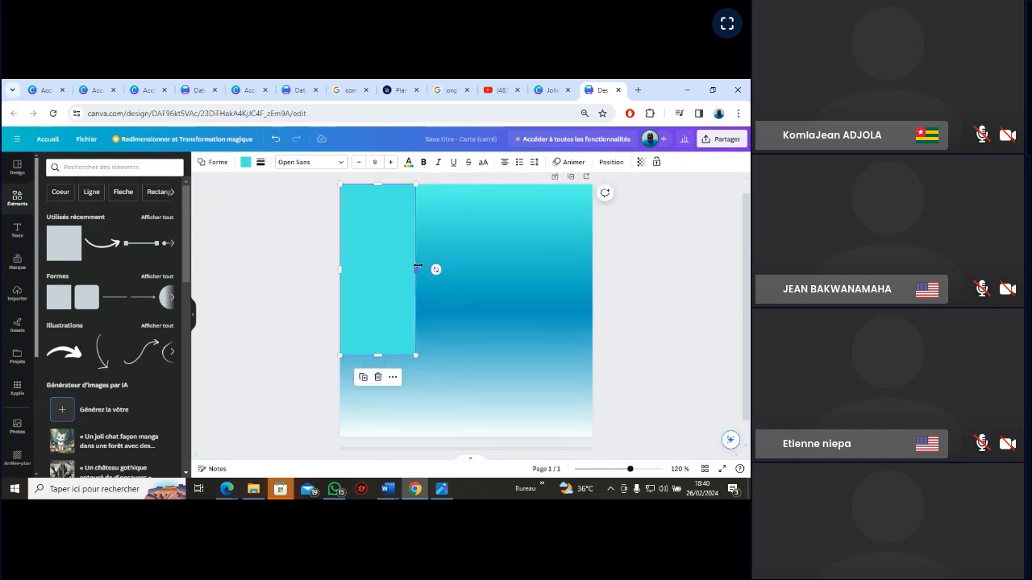
left_click_drag(415, 271, 481, 277)
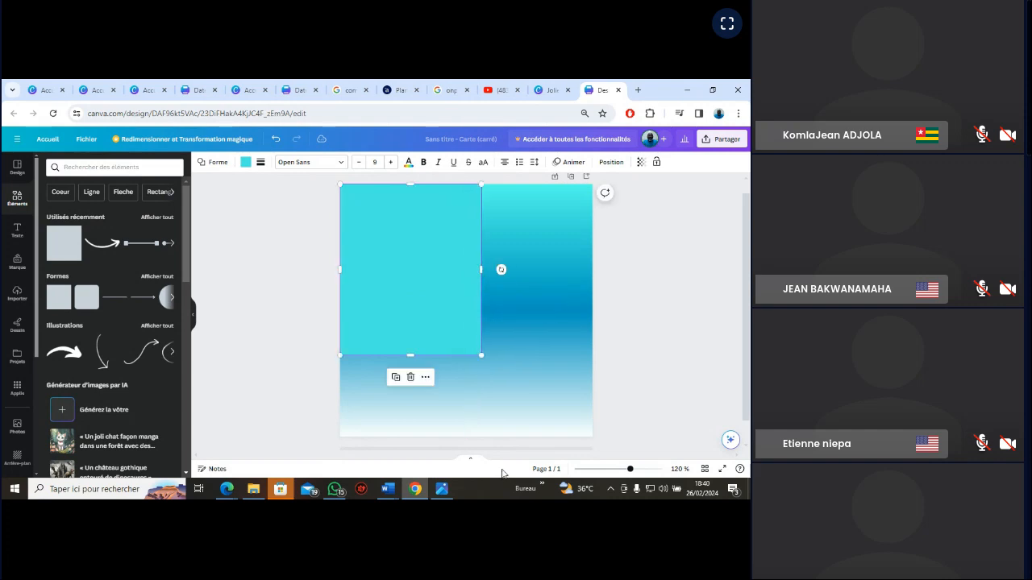
Check the reference image, try a grey-to-white gradient on the rectangle, and fill it with solid light grey #d9d9d9 instead
left_click(441, 488)
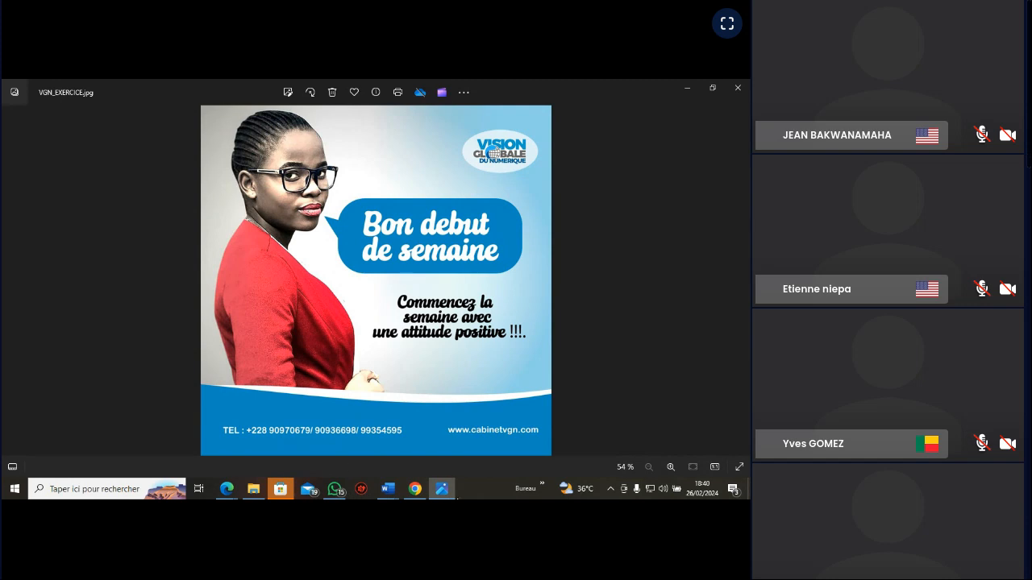
left_click(442, 491)
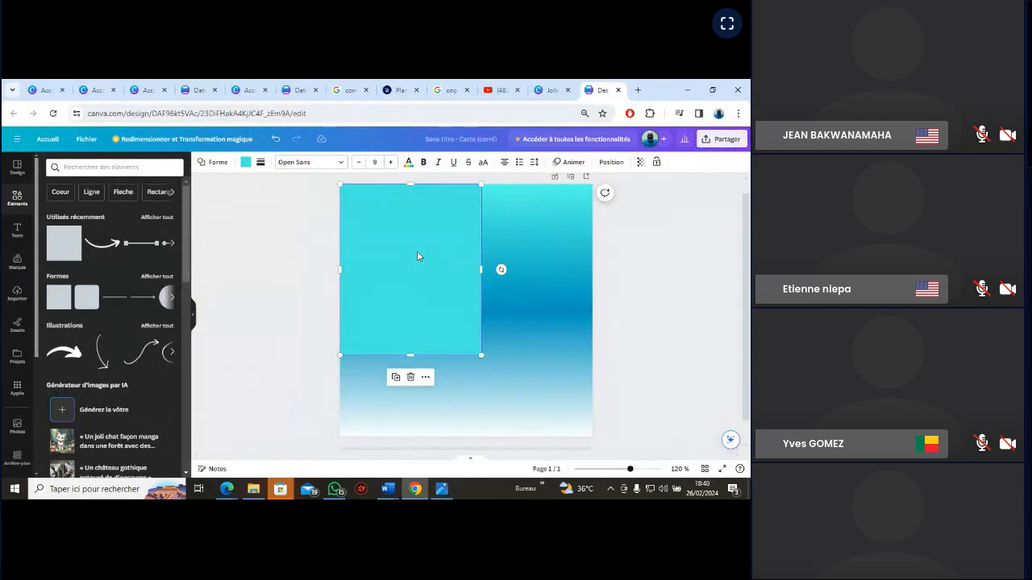
left_click(246, 163)
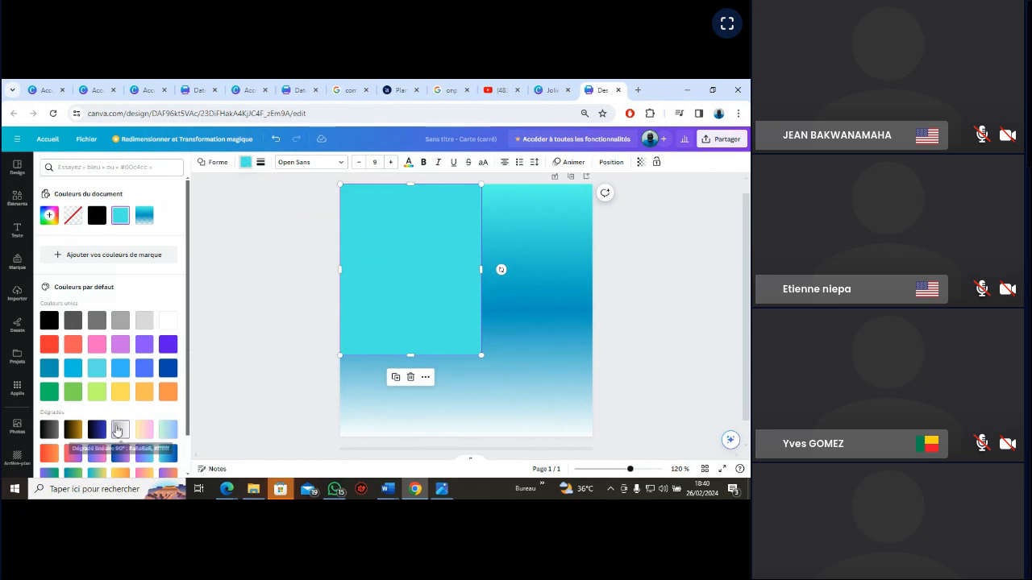
left_click(119, 430)
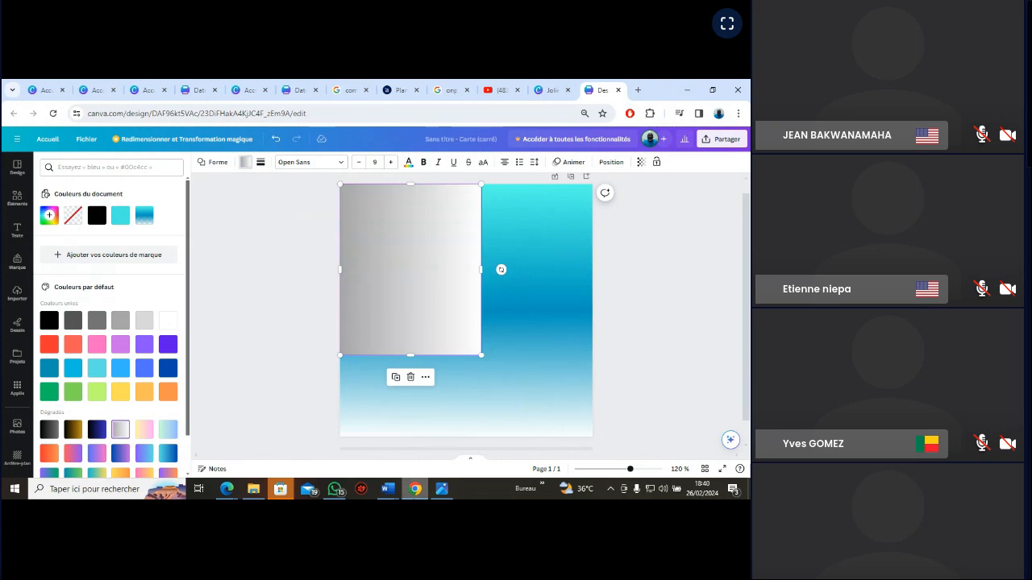
left_click(443, 489)
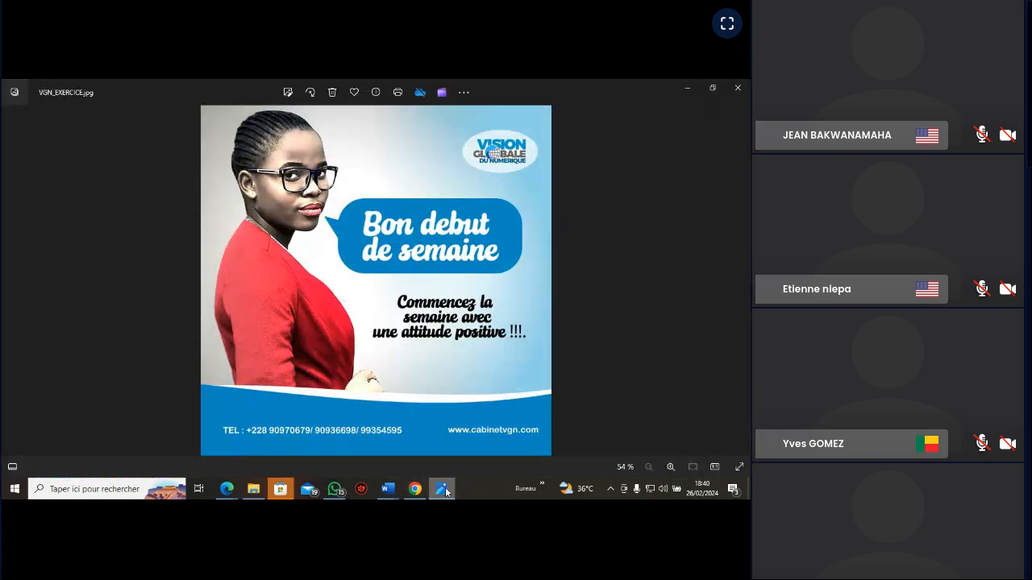
left_click(444, 489)
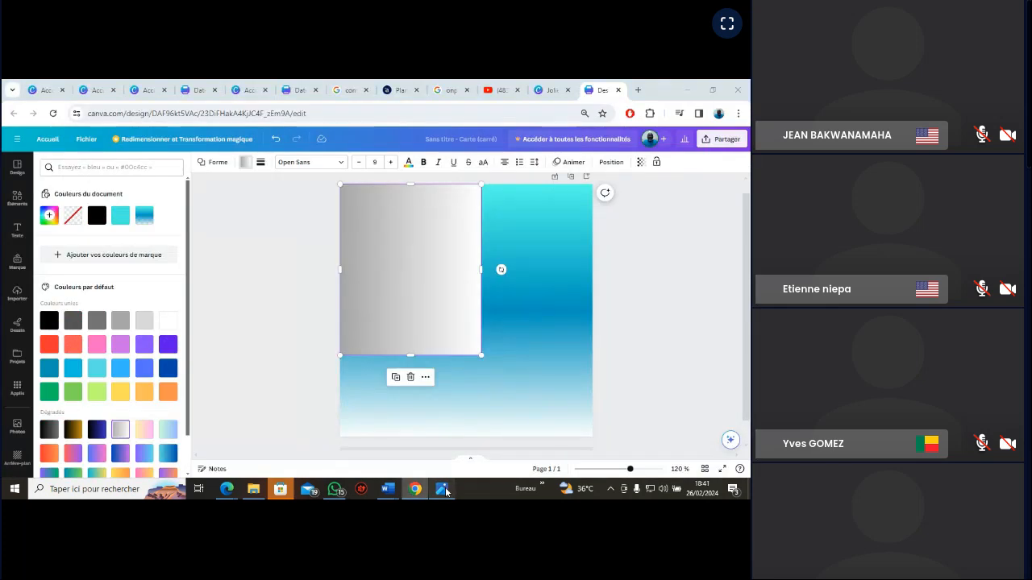
left_click(443, 489)
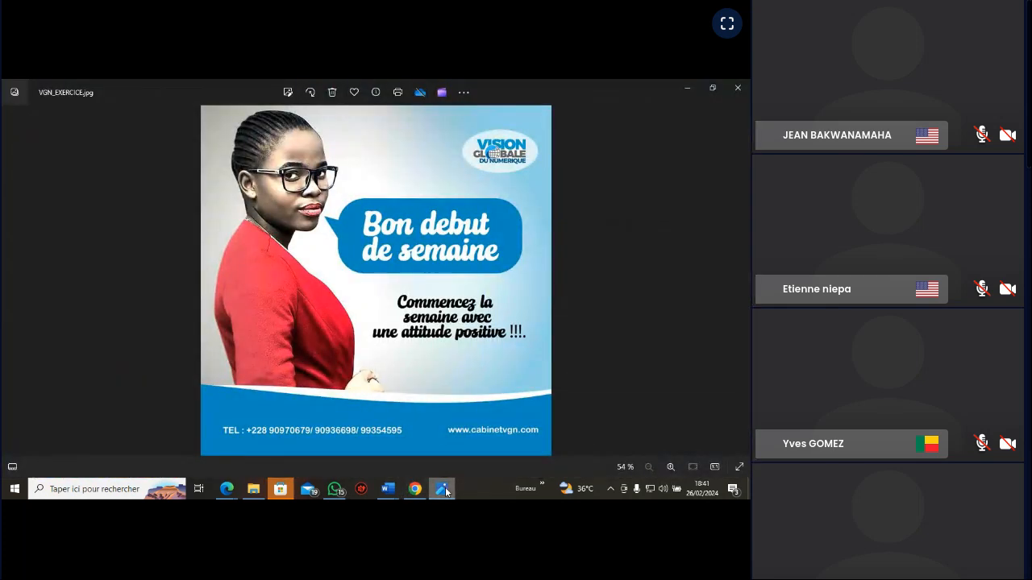
left_click(444, 489)
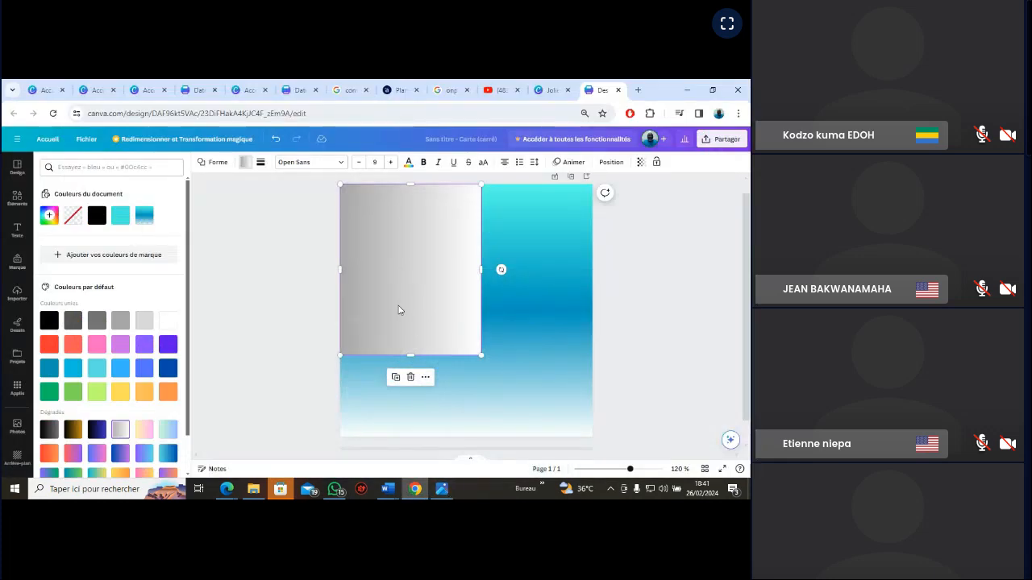
left_click(144, 322)
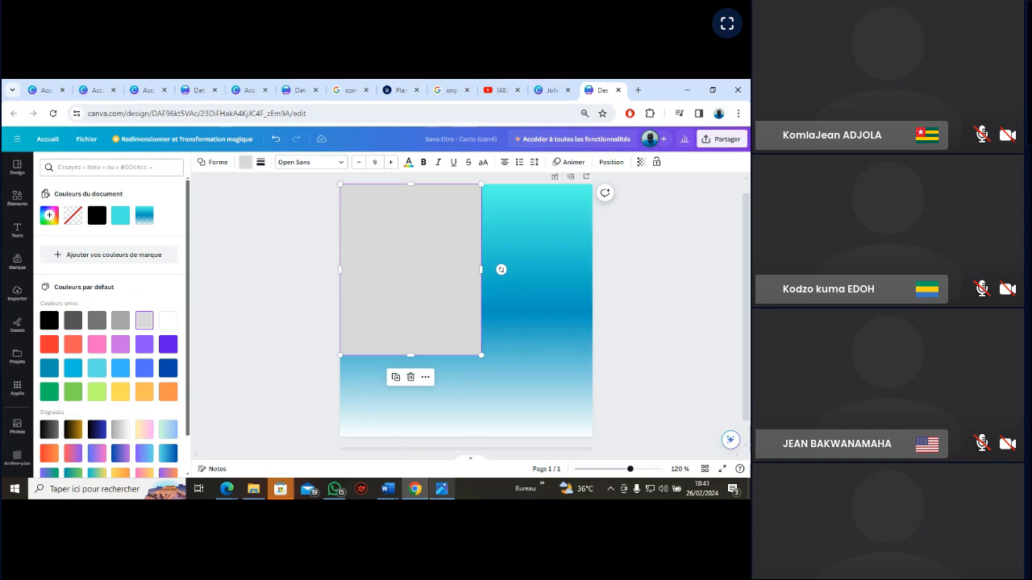
Check the VGN_EXERCICE reference image and fill the grey rectangle with the linear gradient from #a6a6a6 to #ffffff
left_click(442, 489)
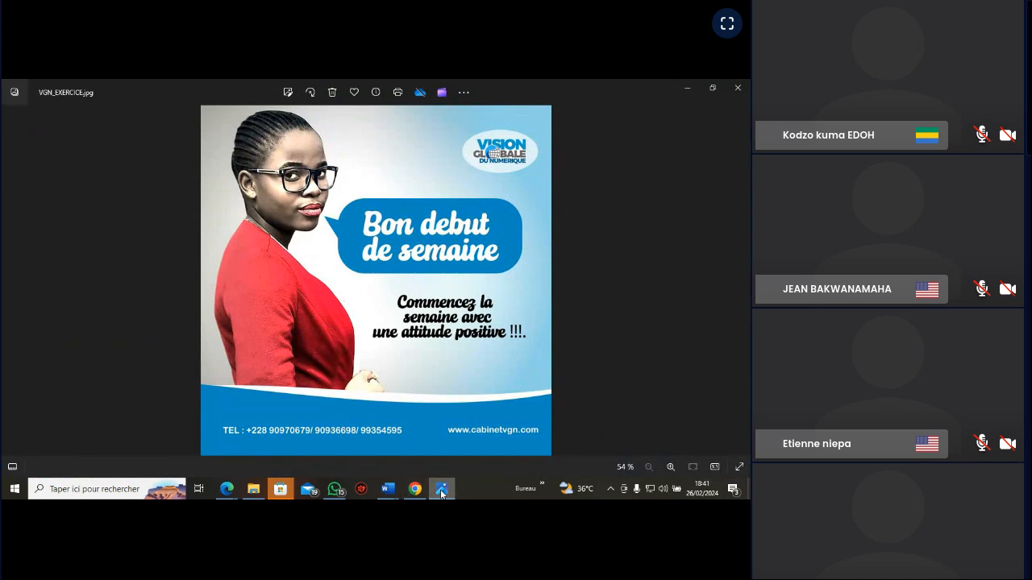
left_click(442, 489)
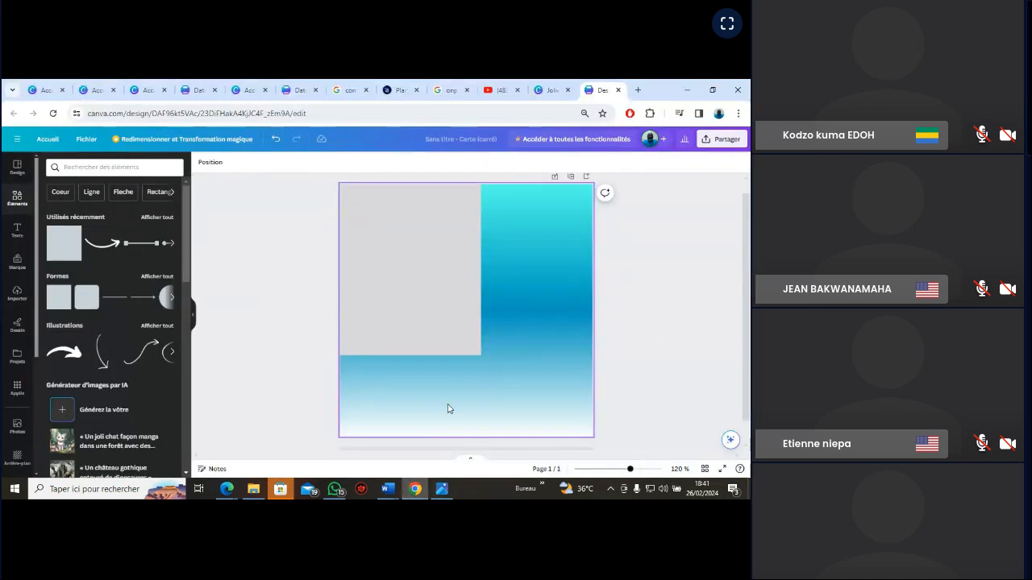
left_click(442, 489)
left_click(442, 489)
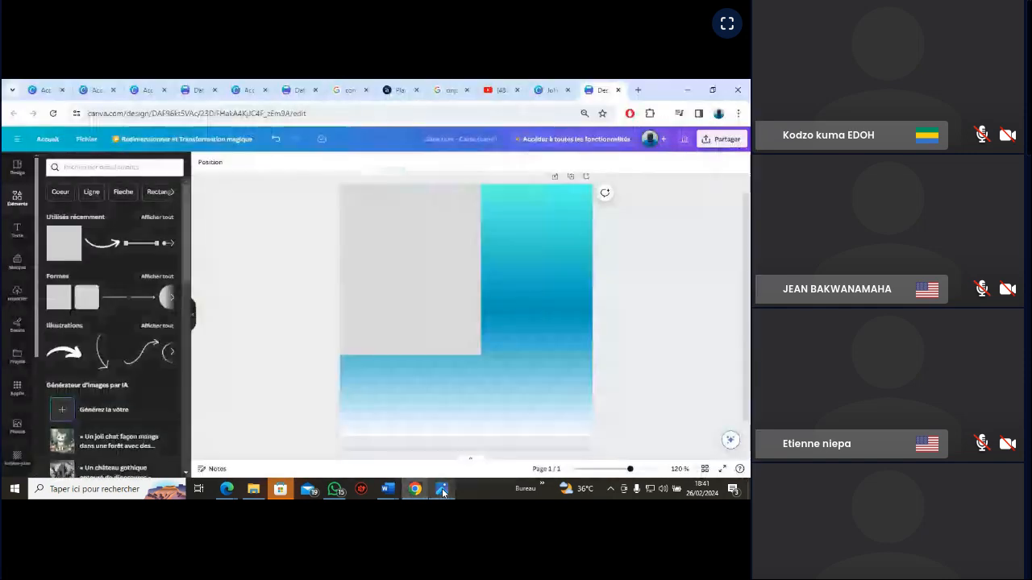
left_click(417, 328)
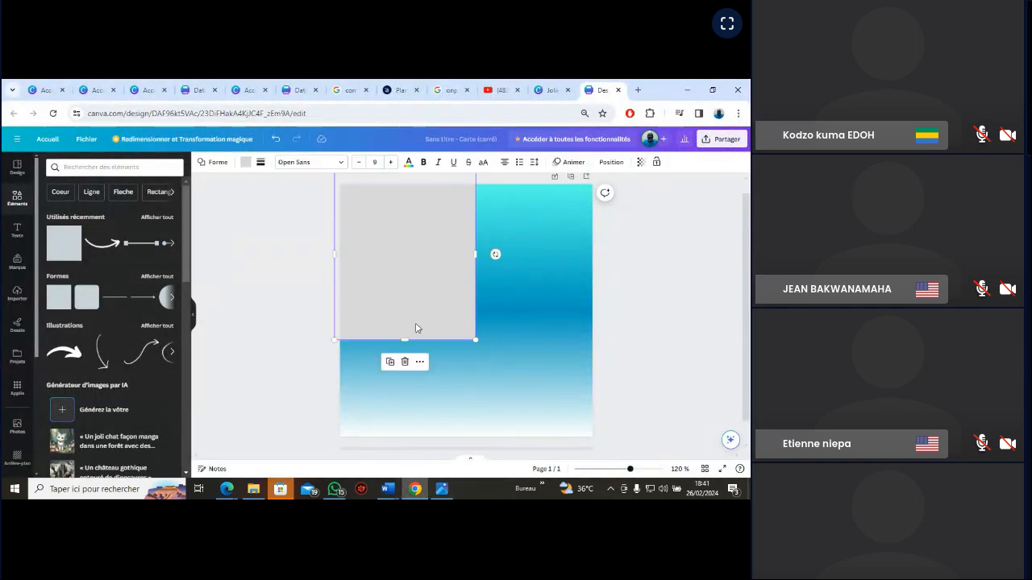
left_click(246, 164)
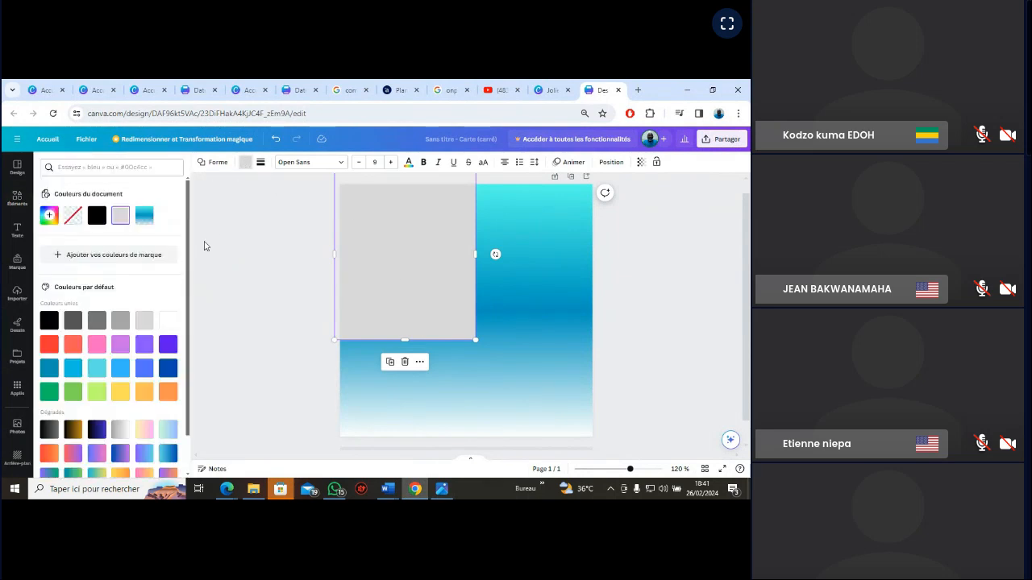
scroll(188, 315, "down", 2)
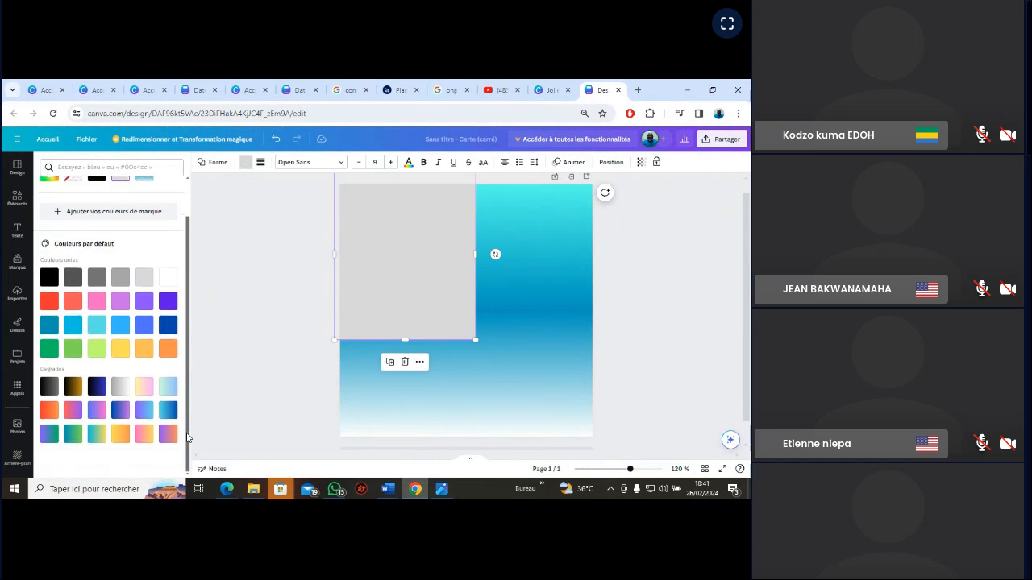
left_click(119, 391)
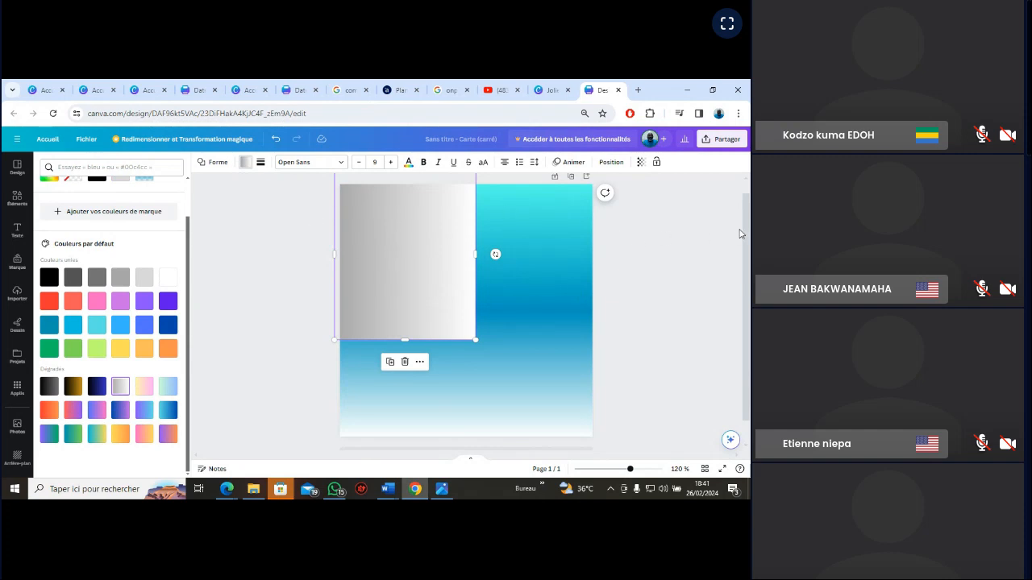
Move the grey-to-white rectangle so it sits flush in the page's upper-left corner
left_click_drag(747, 237, 749, 232)
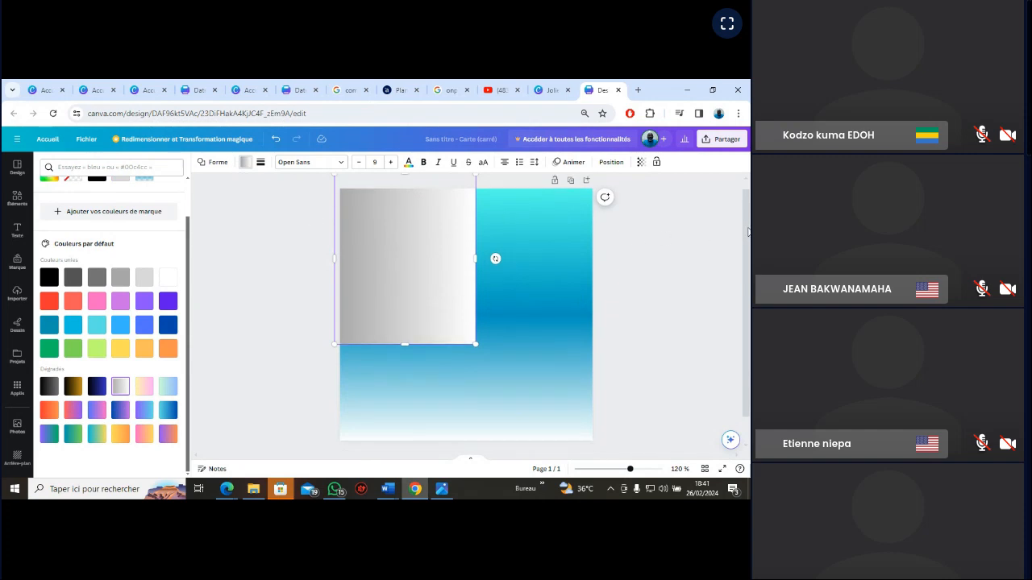
left_click(440, 251)
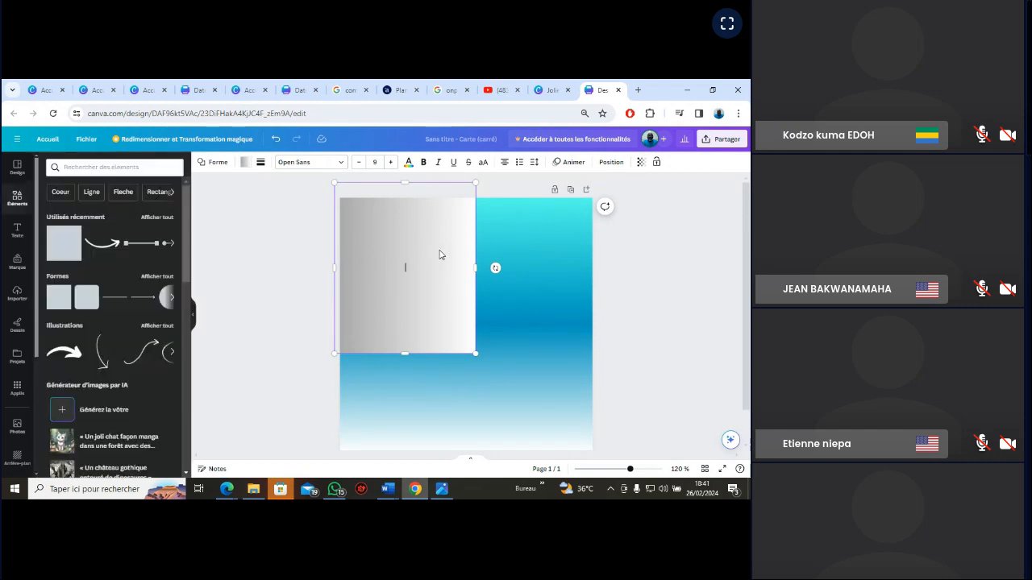
left_click_drag(440, 252, 444, 267)
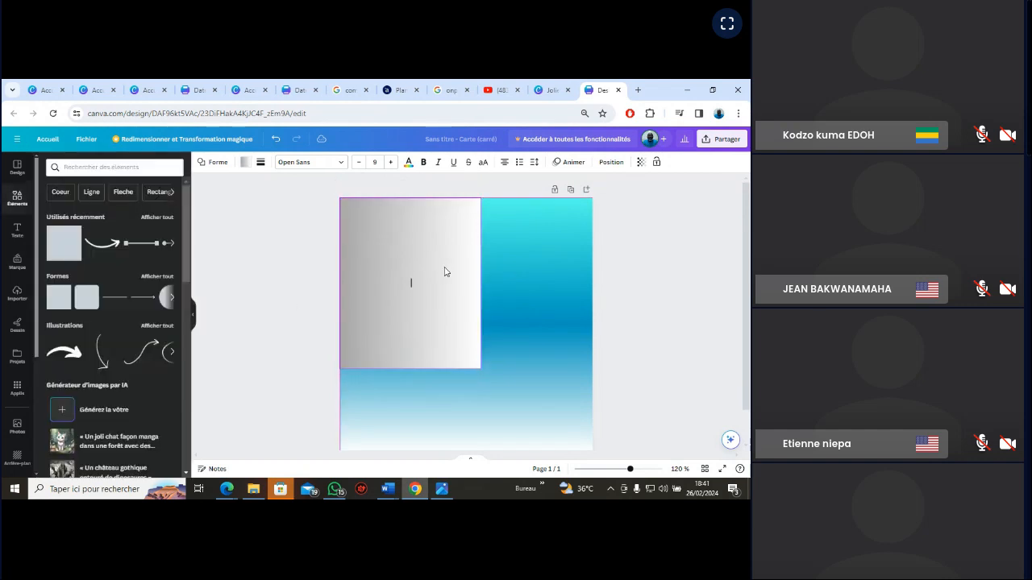
Change the grey colour of the rectangle's gradient to dusty pink #D8B4B4
left_click(543, 258)
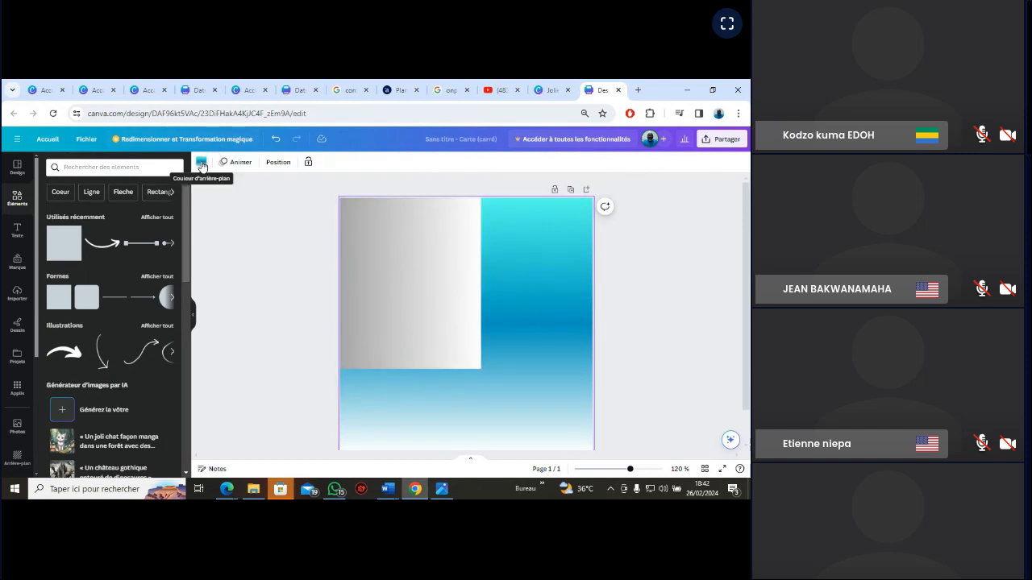
left_click(386, 258)
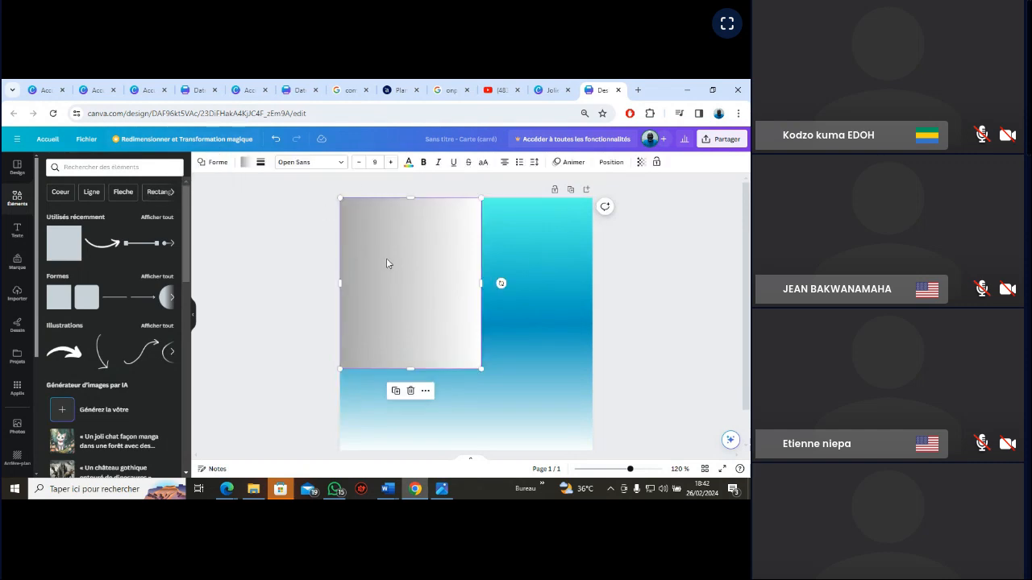
left_click(245, 164)
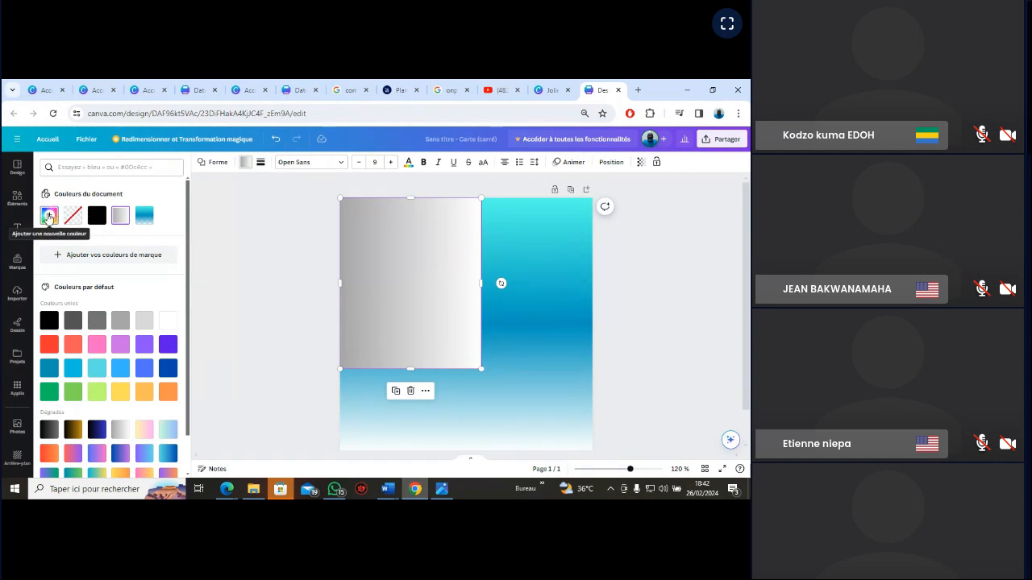
left_click(417, 280)
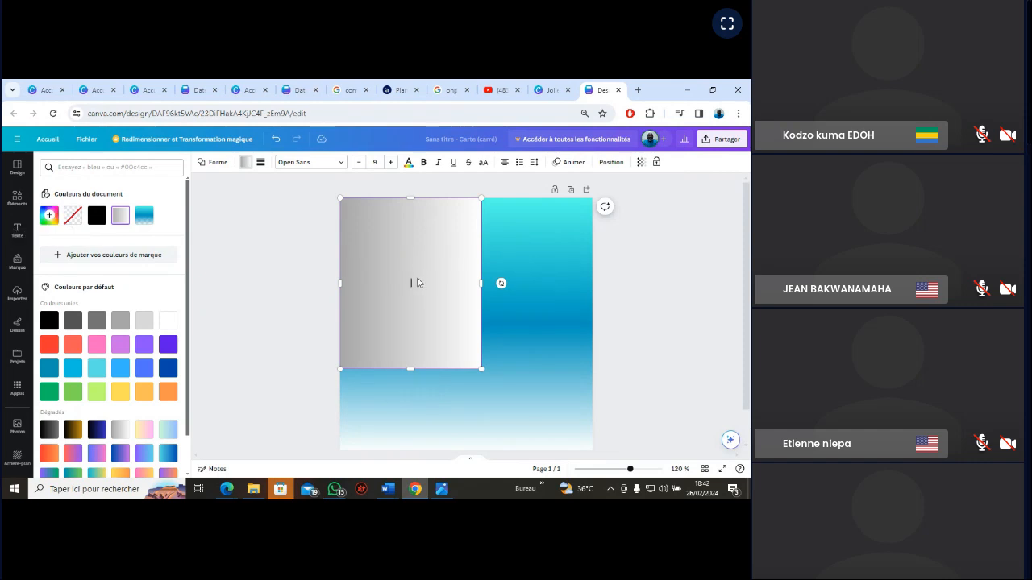
left_click(49, 217)
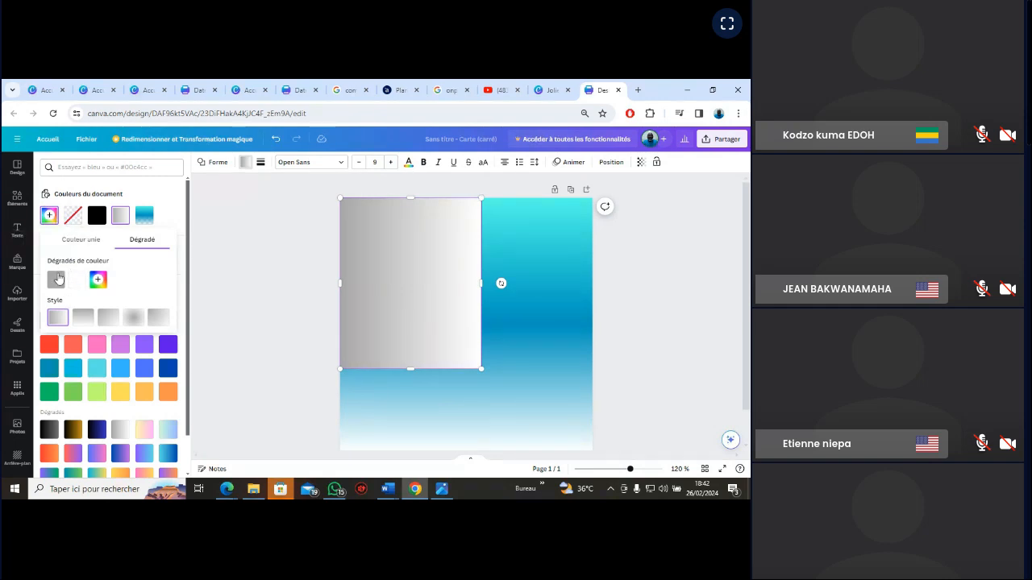
left_click(56, 280)
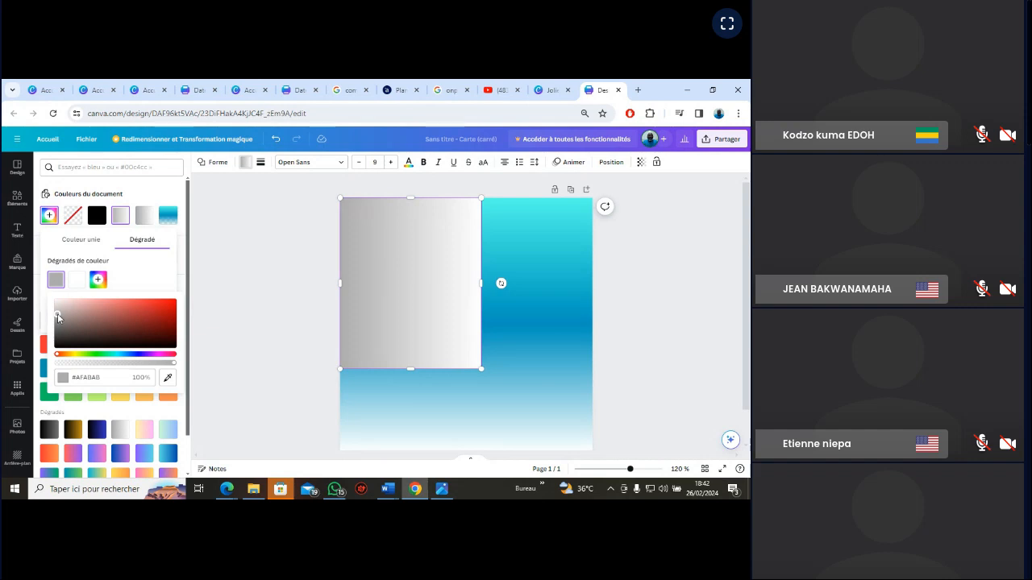
left_click_drag(57, 314, 74, 307)
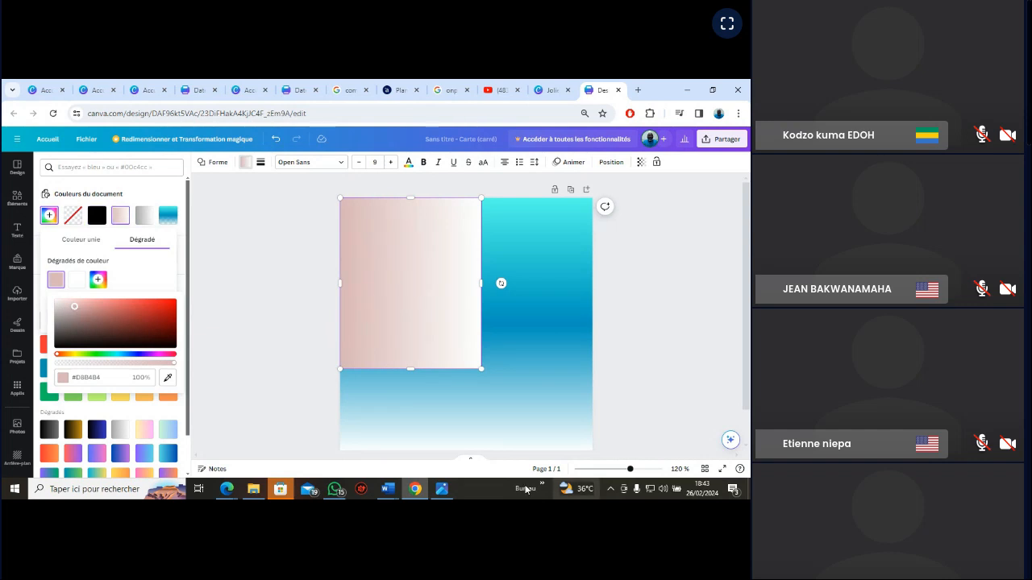
Check the VGN_EXERCICE reference image and replace the page's gradient background with solid turquoise
left_click(443, 490)
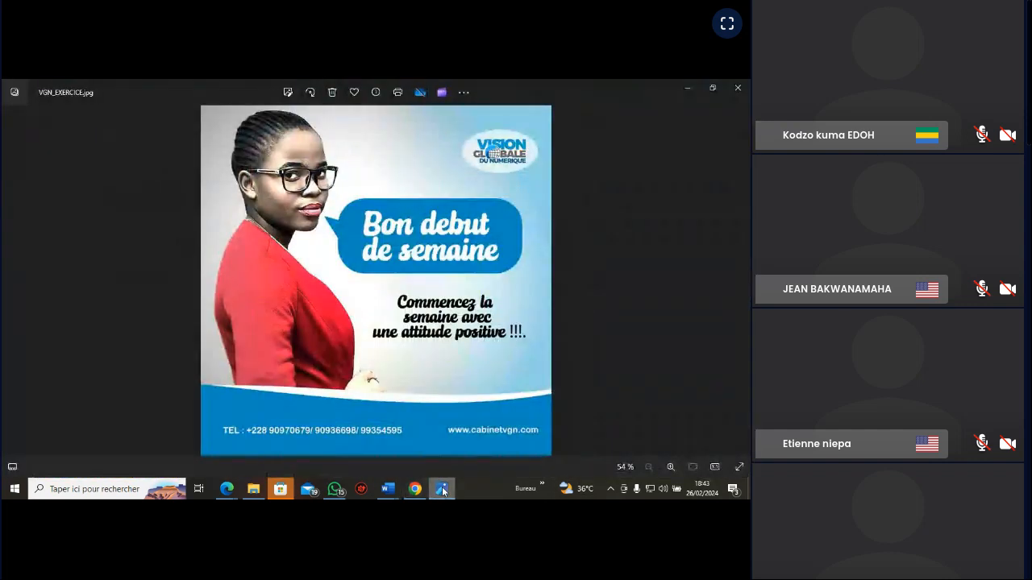
left_click(442, 490)
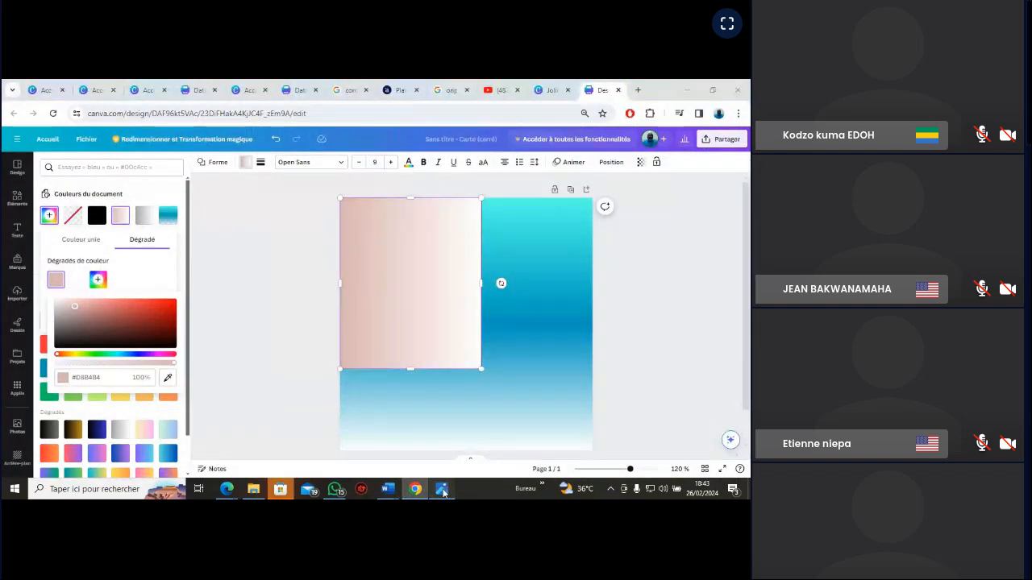
left_click(442, 489)
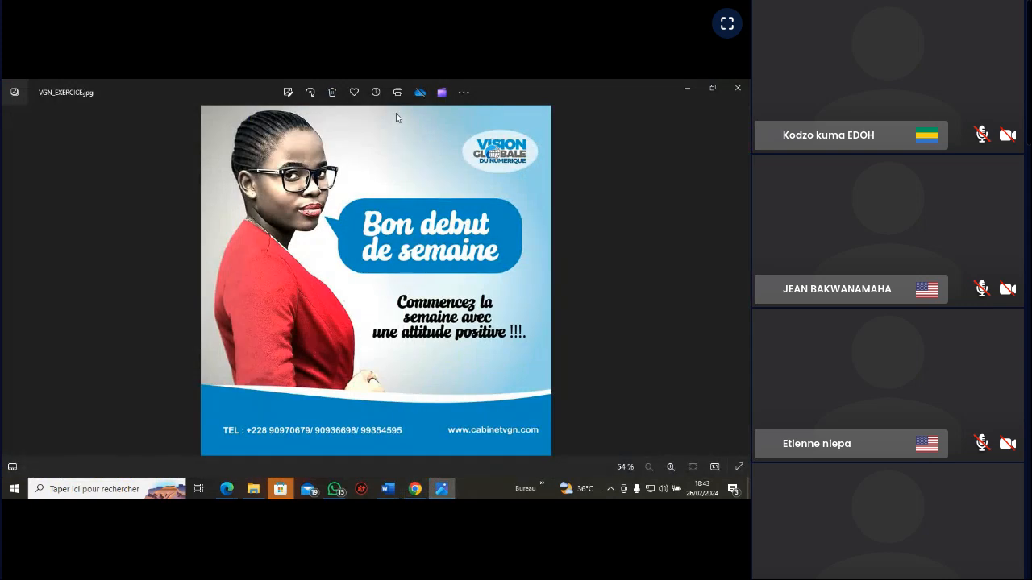
left_click(442, 490)
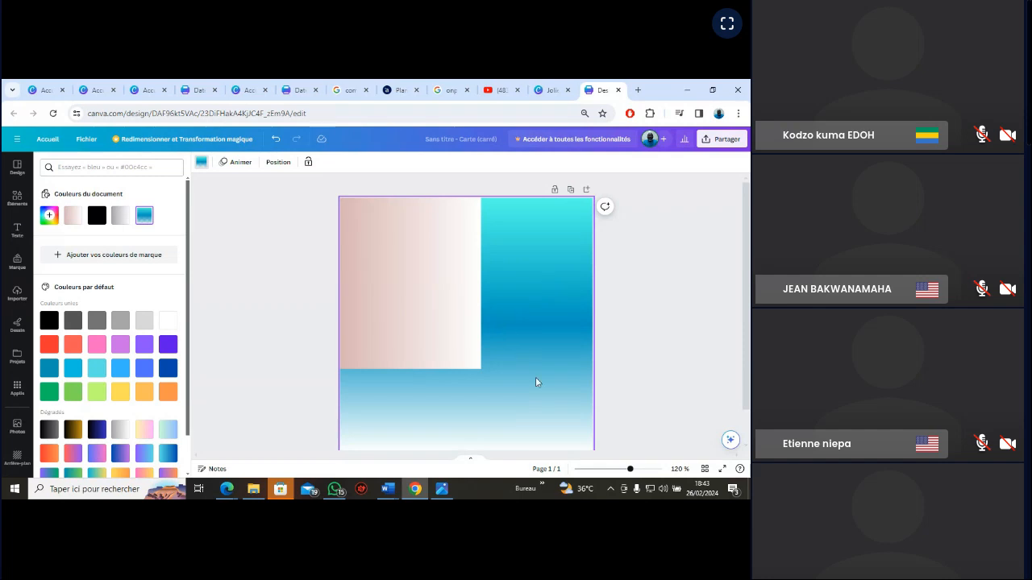
left_click(95, 374)
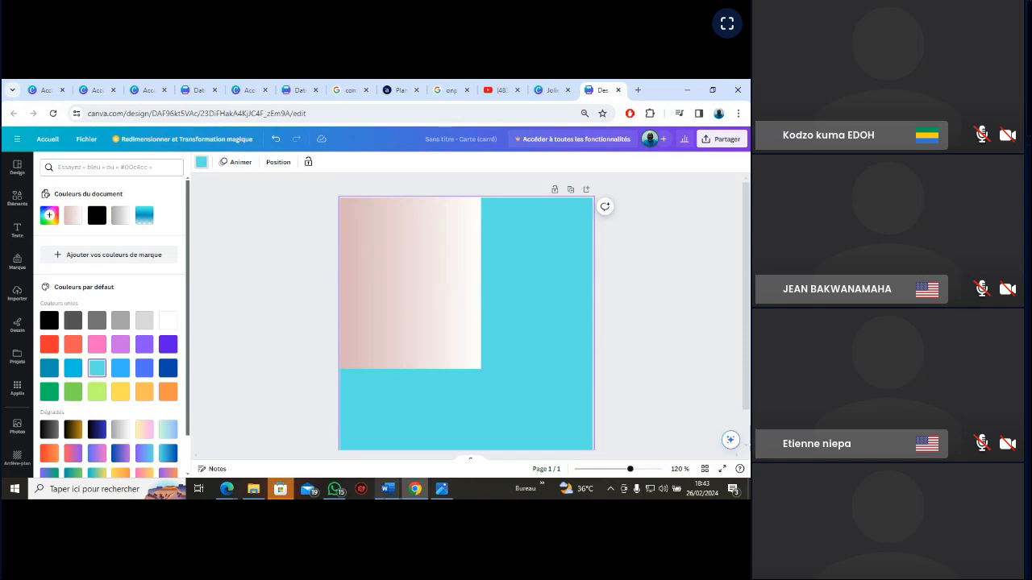
Compare the turquoise page background with the VGN_EXERCICE reference image and return to the design
left_click(388, 491)
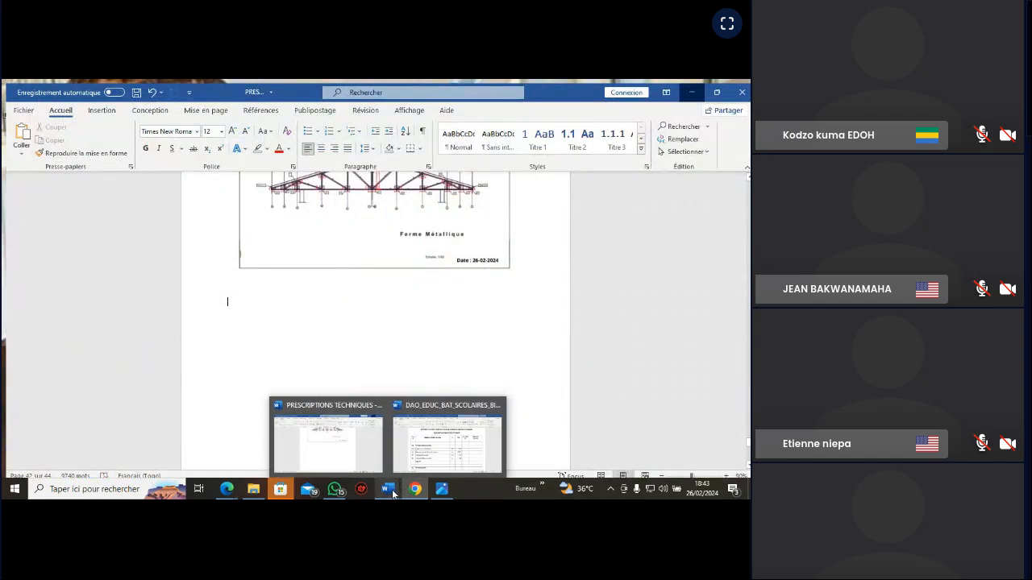
left_click(449, 457)
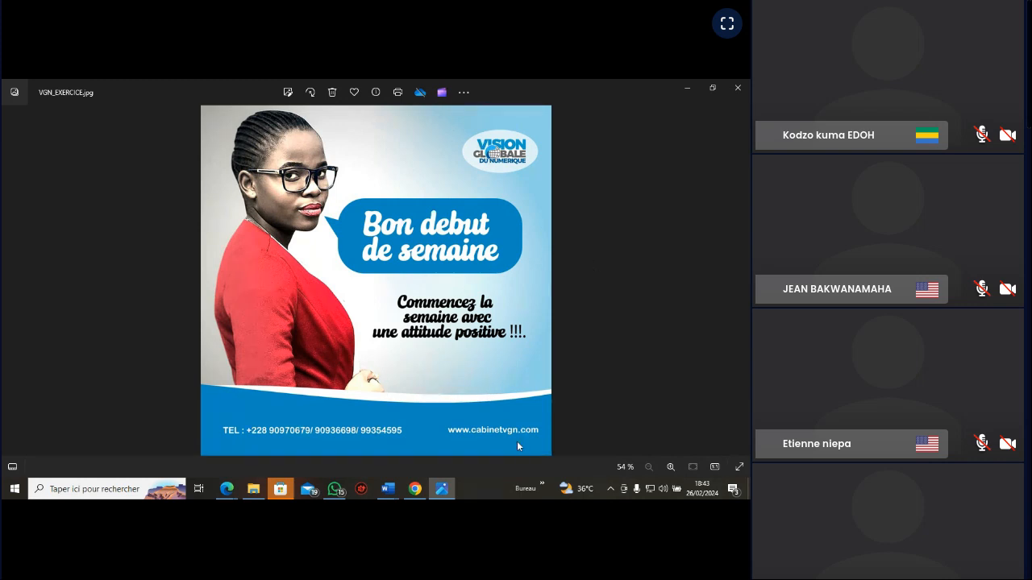
left_click(441, 490)
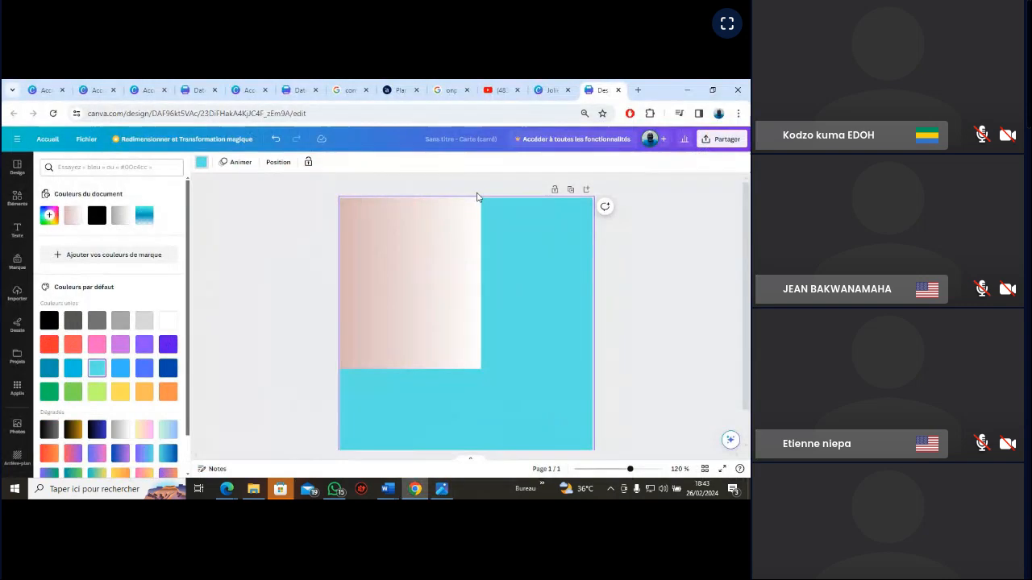
Narrow the pink-to-white rectangle to about half the page width and place a duplicate, about a fifth of the page wide, against its right edge
left_click(452, 305)
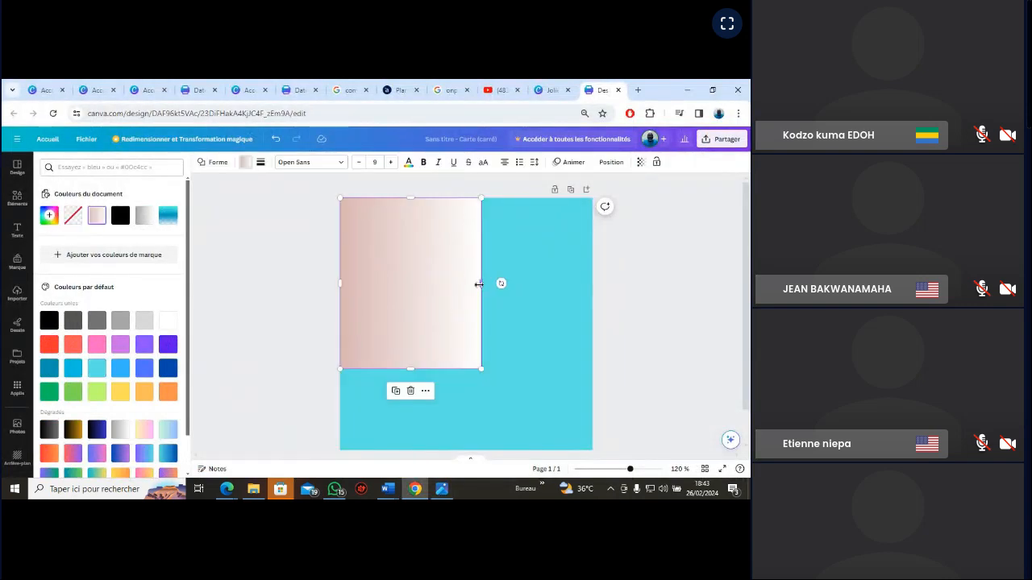
left_click_drag(478, 283, 469, 288)
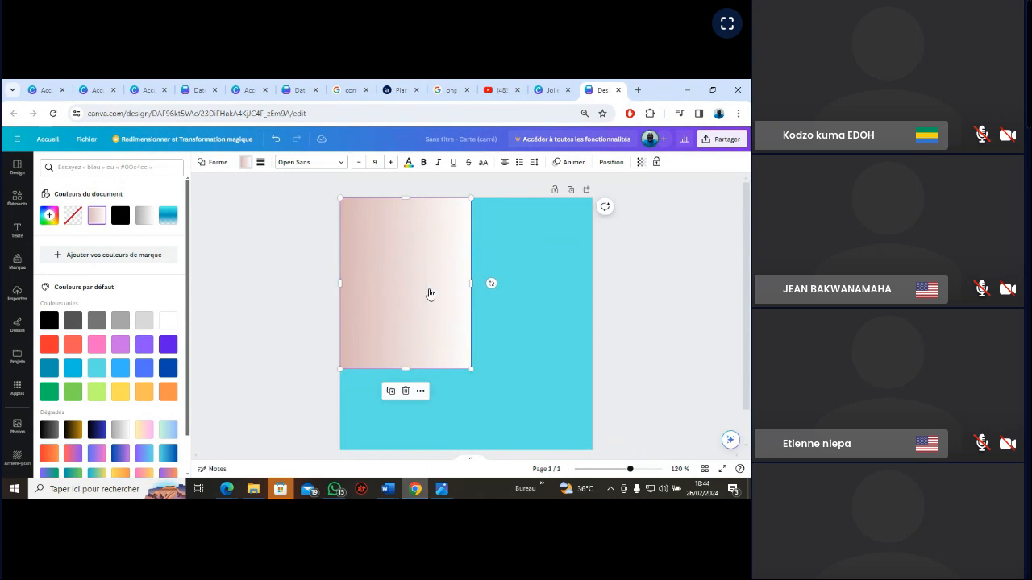
right_click(430, 294)
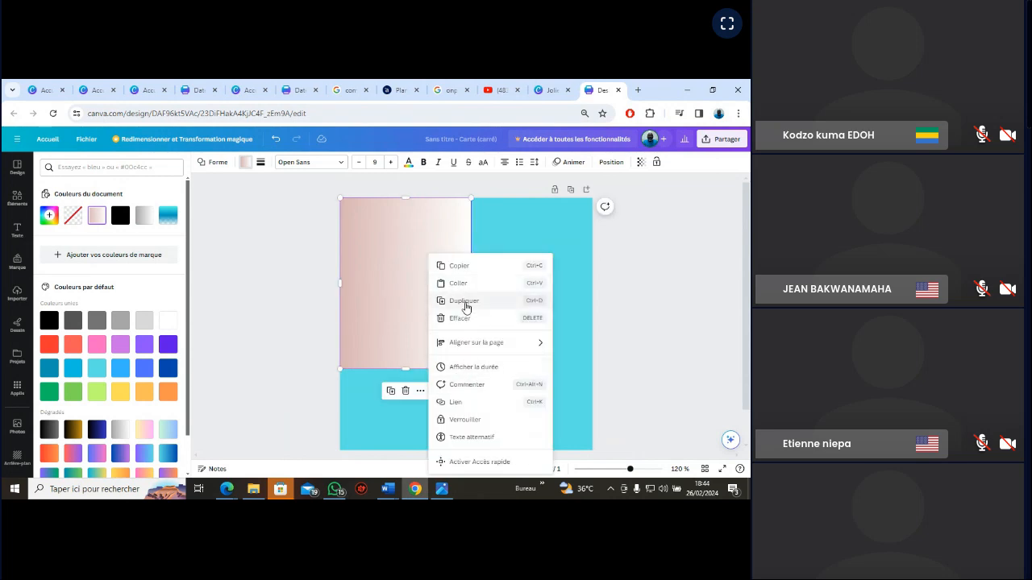
left_click(465, 303)
left_click_drag(433, 285, 525, 312)
left_click_drag(505, 255, 505, 257)
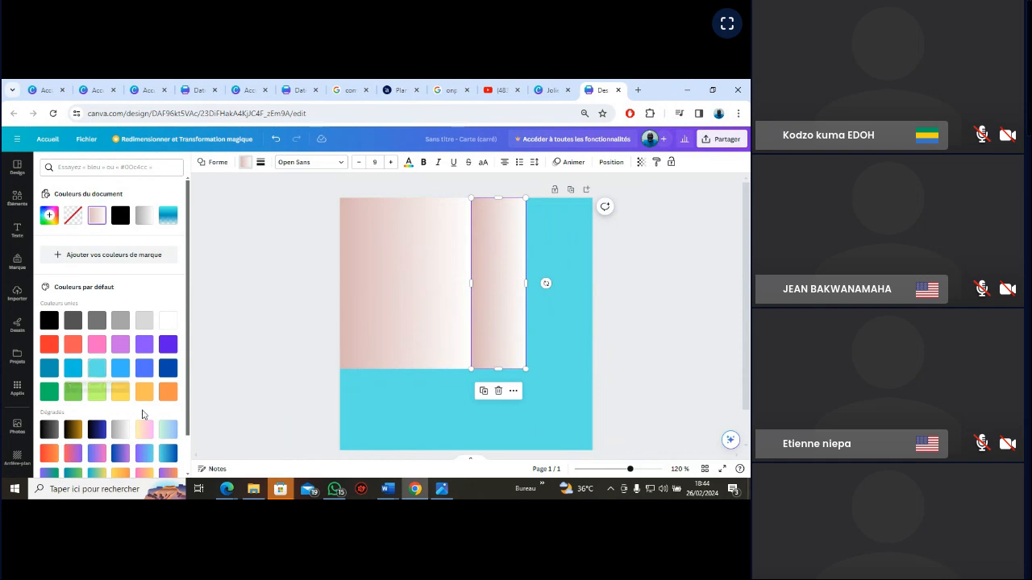
Fill the narrow duplicate rectangle with the default pale green to light blue gradient and deselect it
left_click(166, 431)
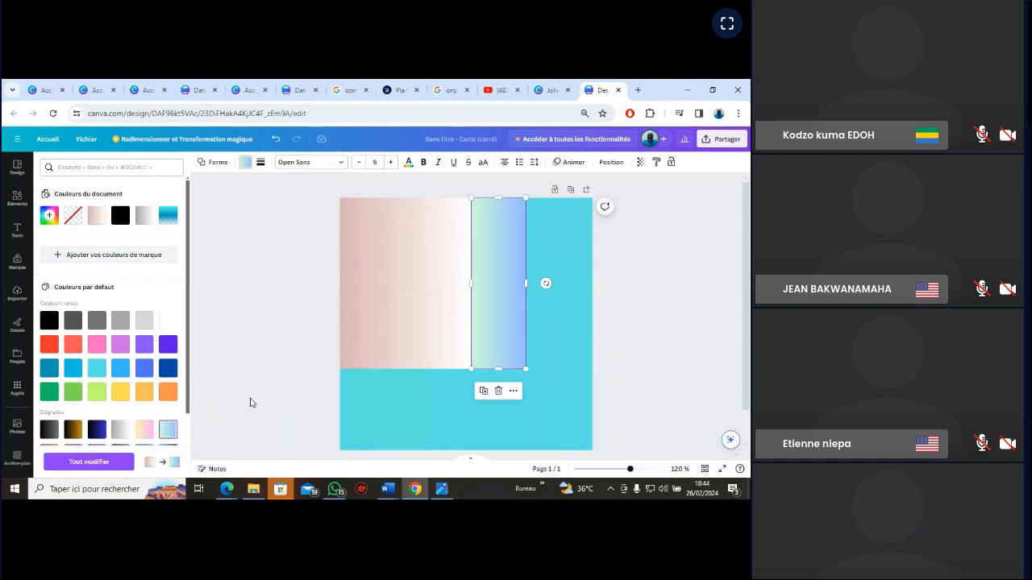
left_click(652, 276)
left_click(652, 277)
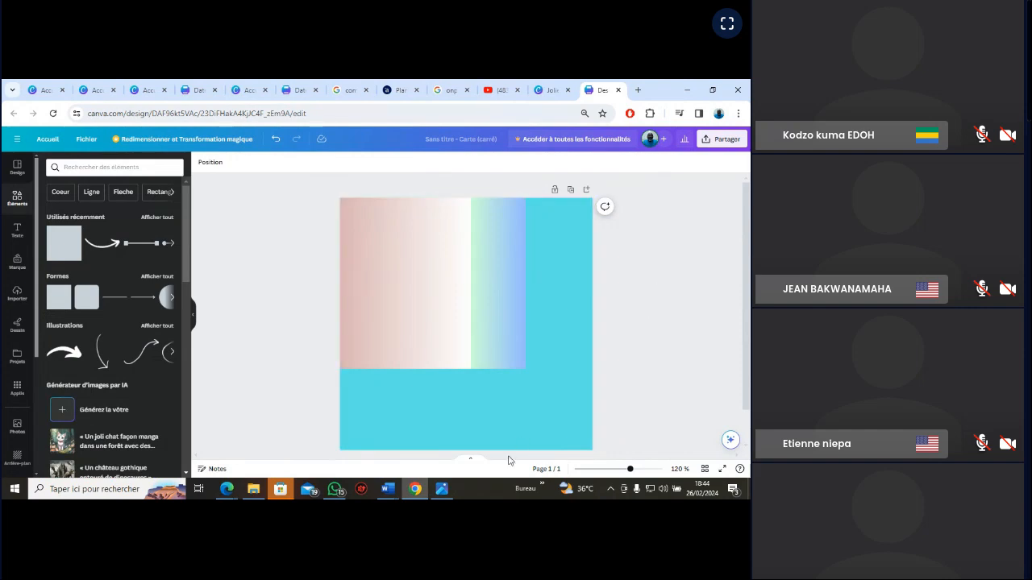
Compare the two gradient rectangles and the turquoise page with the VGN_EXERCICE reference image
left_click(443, 489)
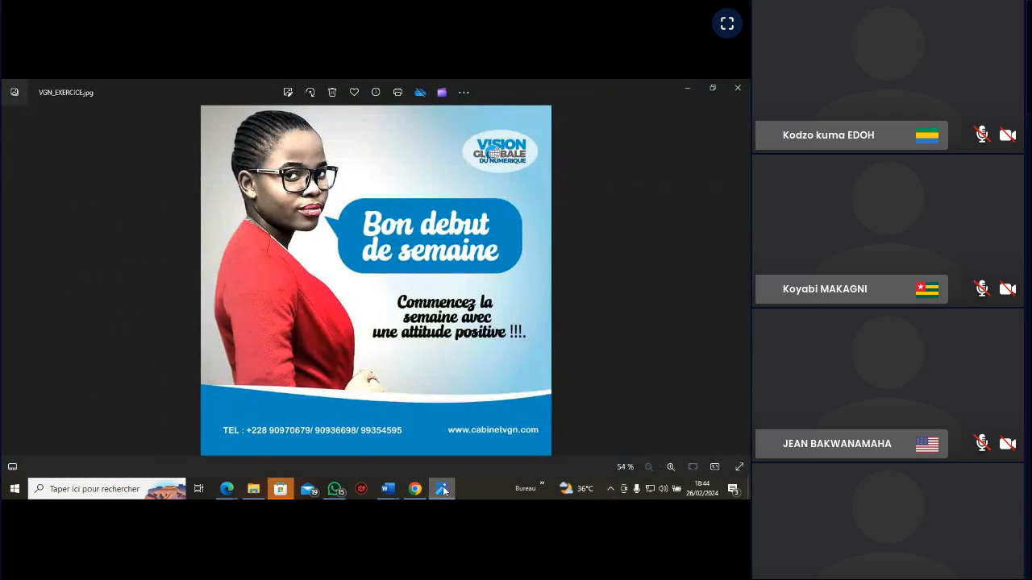
left_click(442, 489)
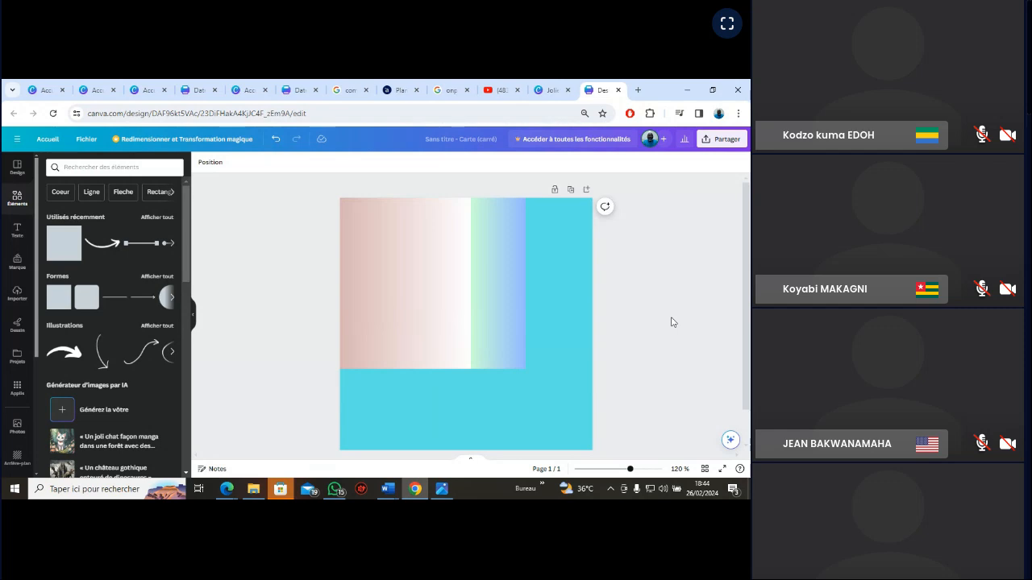
left_click(443, 489)
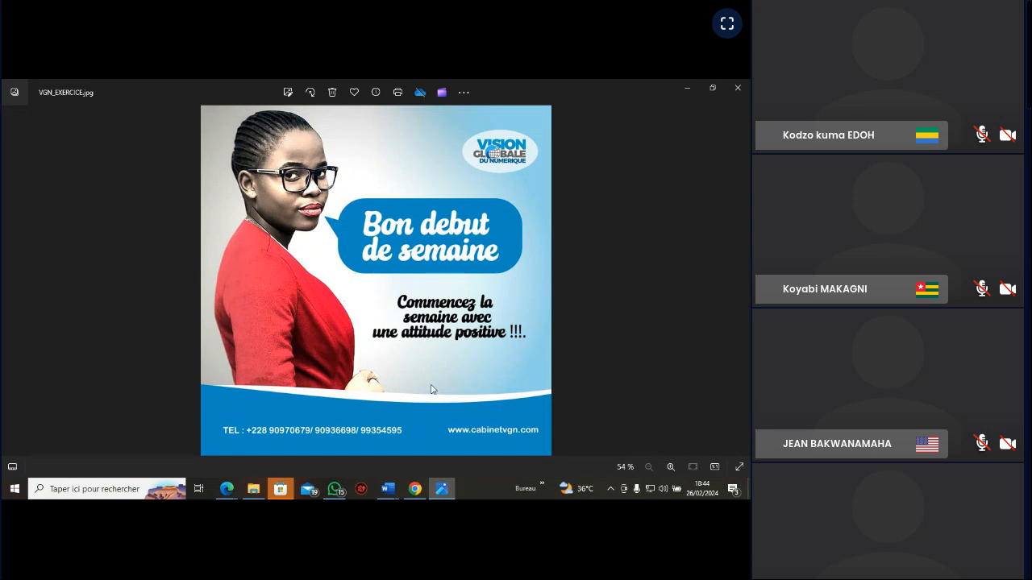
left_click(441, 488)
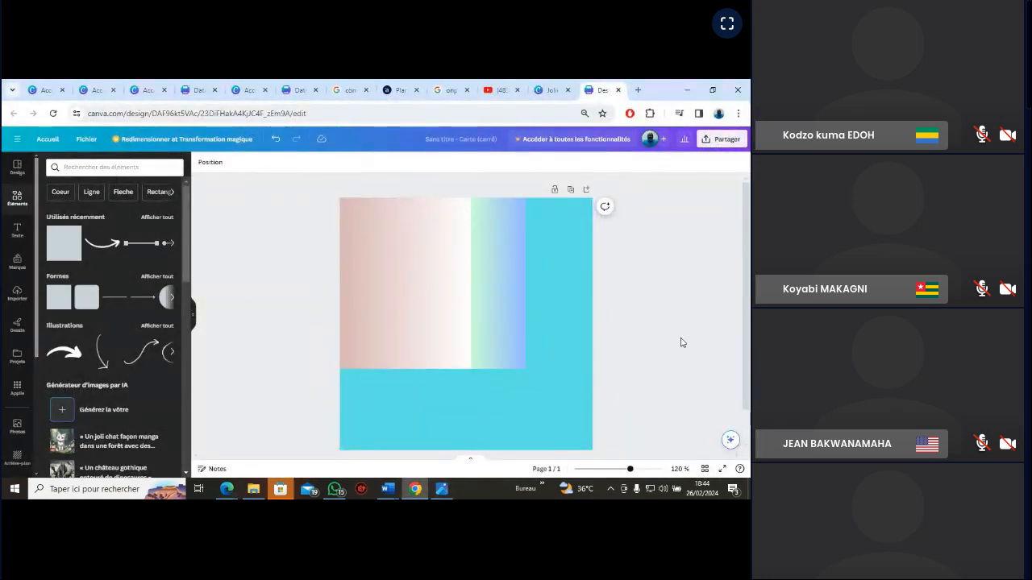
mouse_move(629, 475)
left_mouse_down()
mouse_move(653, 480)
mouse_move(628, 480)
left_mouse_up()
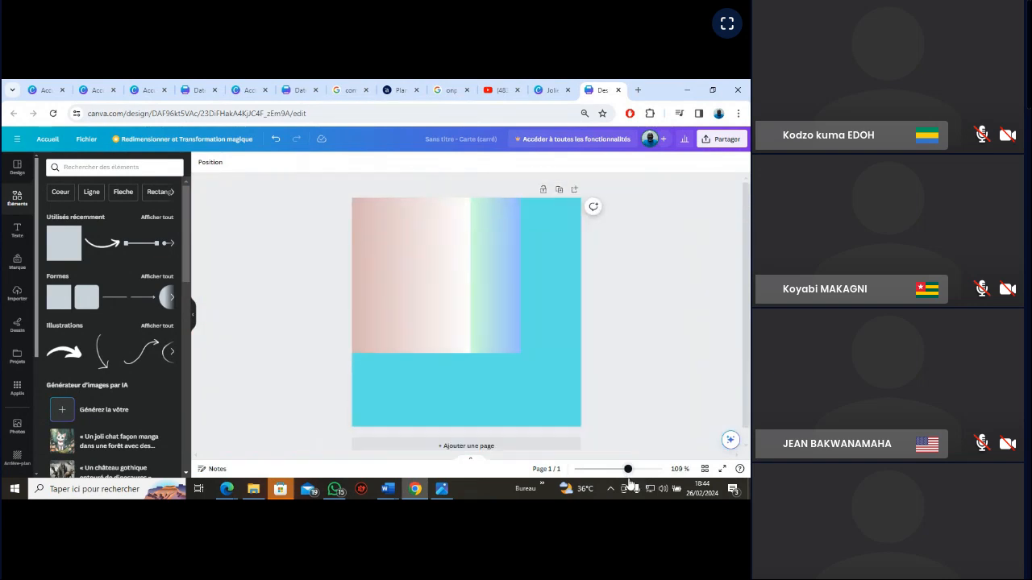
Examine the background gradients and bottom band of the VGN_EXERCICE reference image up close and as a whole, and return to the design
left_click(444, 488)
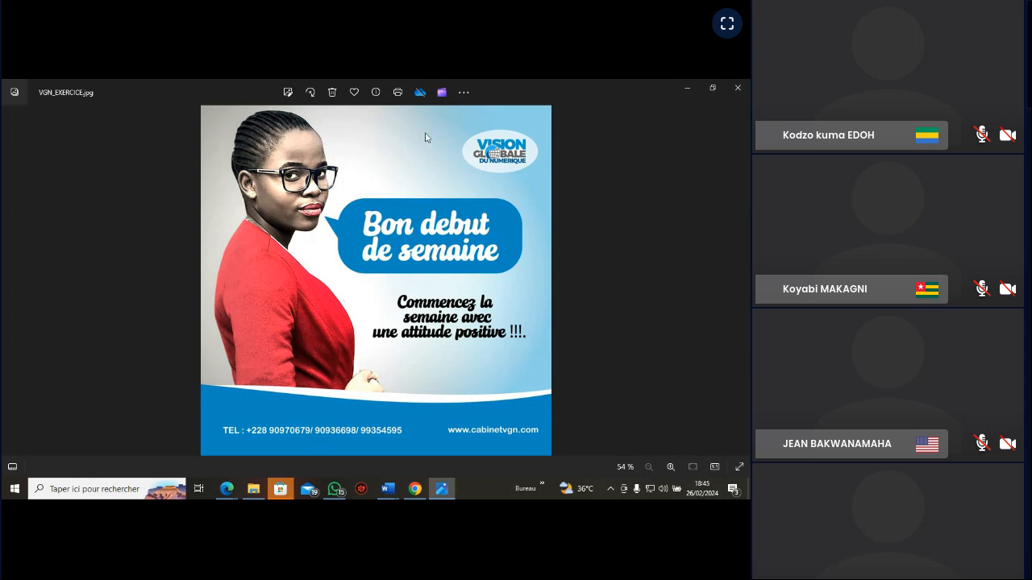
left_click(669, 466)
left_click(669, 467)
left_click(670, 467)
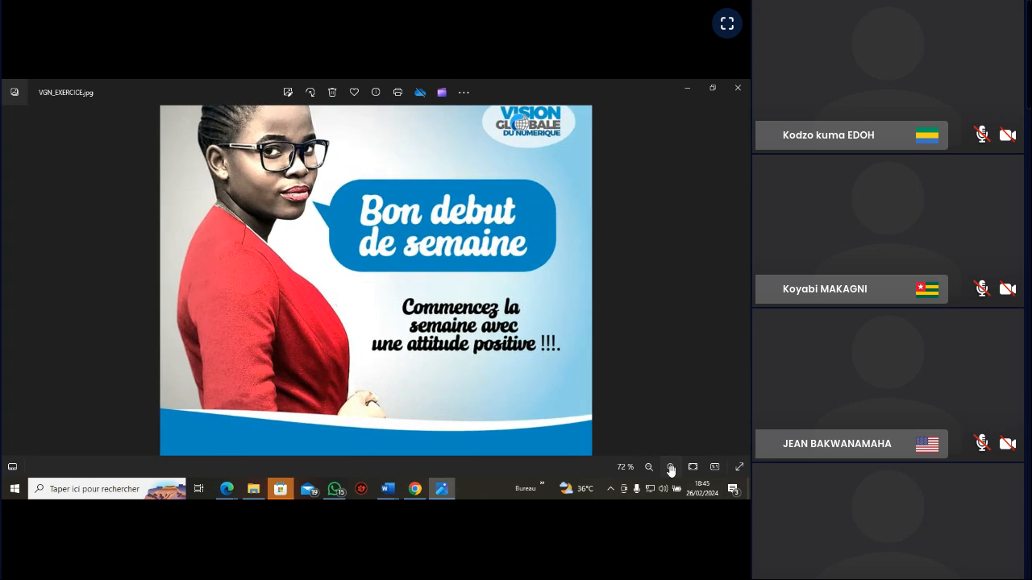
left_click(670, 467)
left_click(670, 468)
left_click(670, 468)
left_click(670, 467)
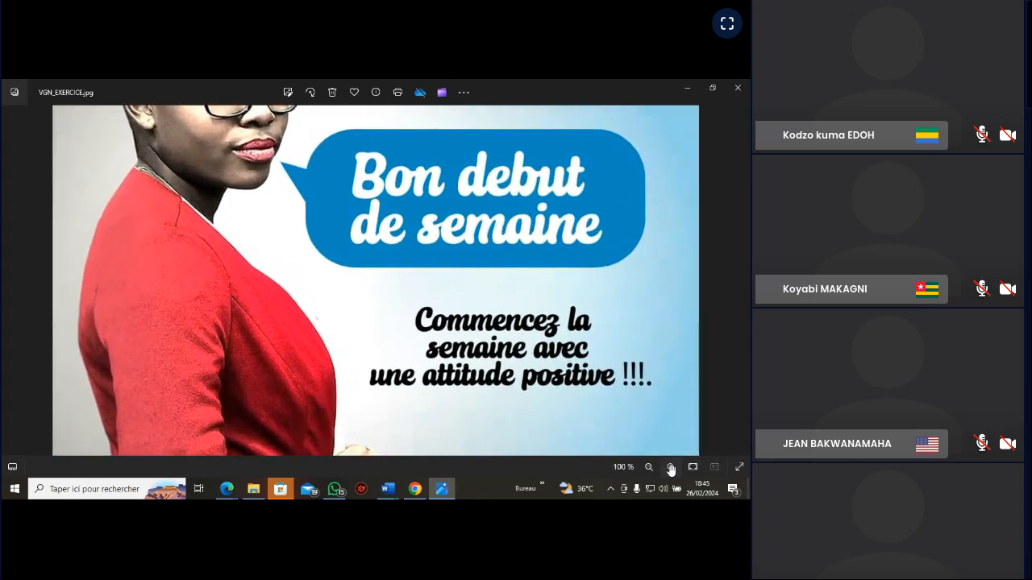
left_click(670, 467)
left_click(670, 467)
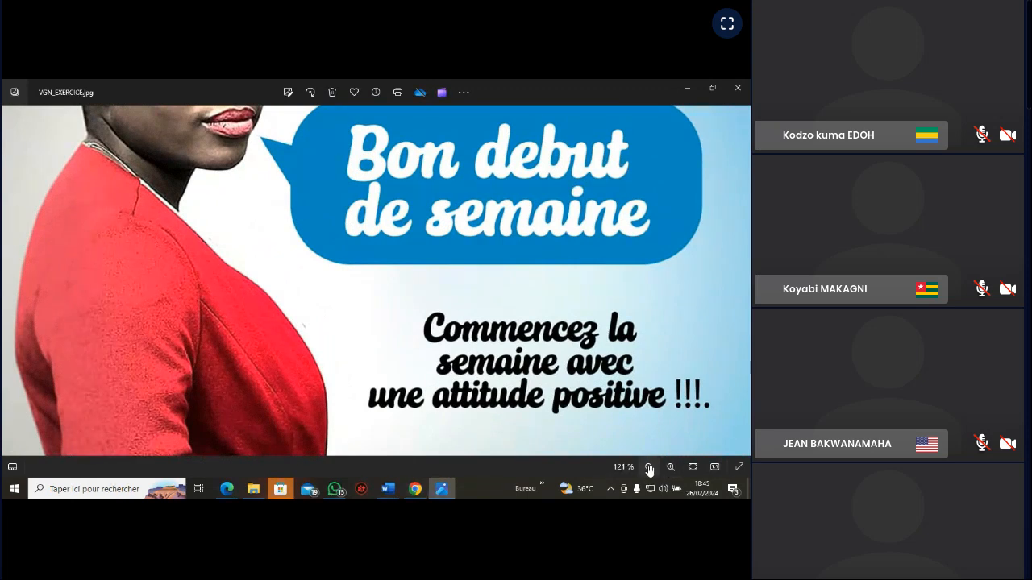
left_click(648, 468)
left_click(648, 467)
left_click(648, 468)
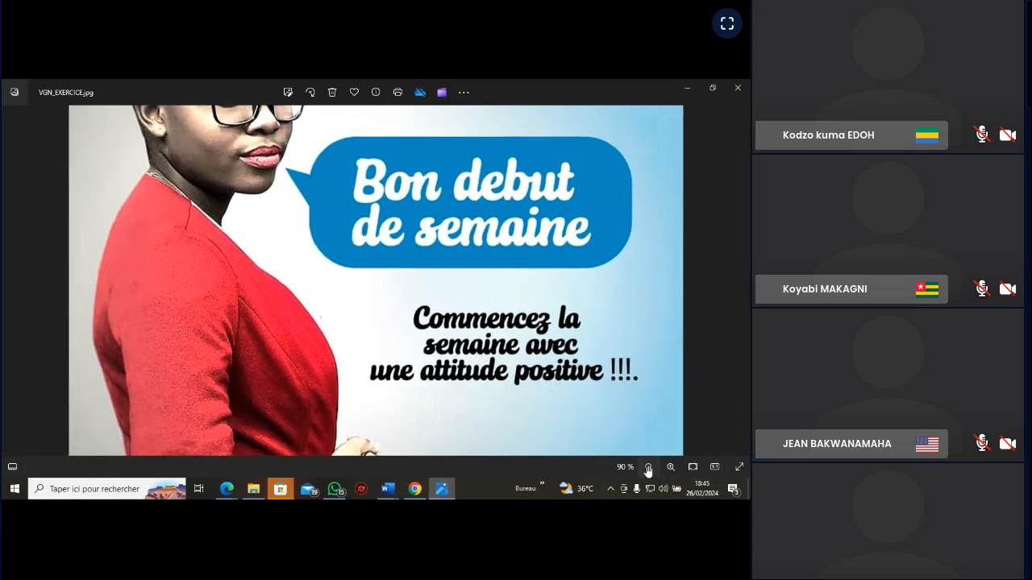
left_click(648, 468)
left_click(649, 467)
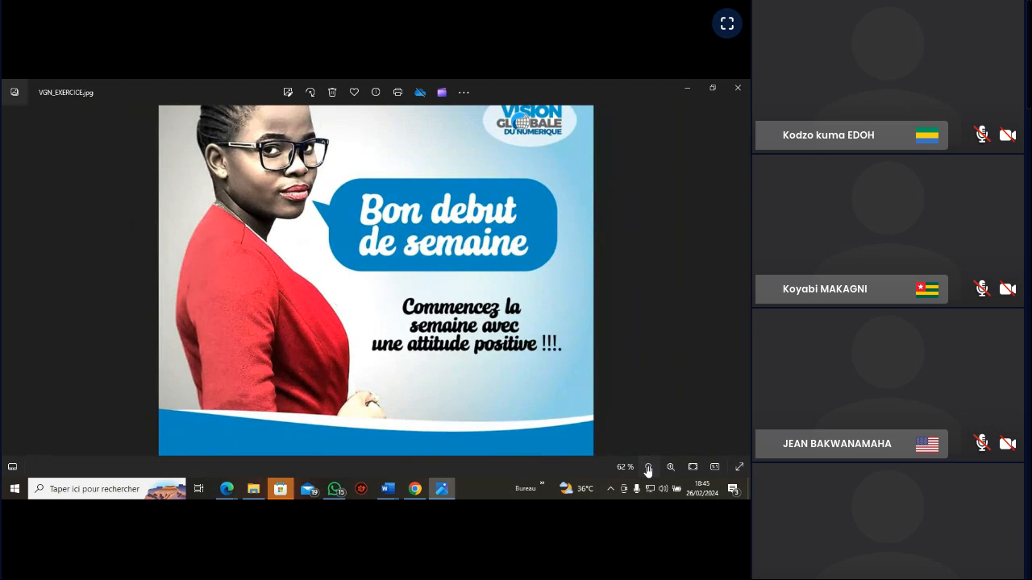
left_click(647, 468)
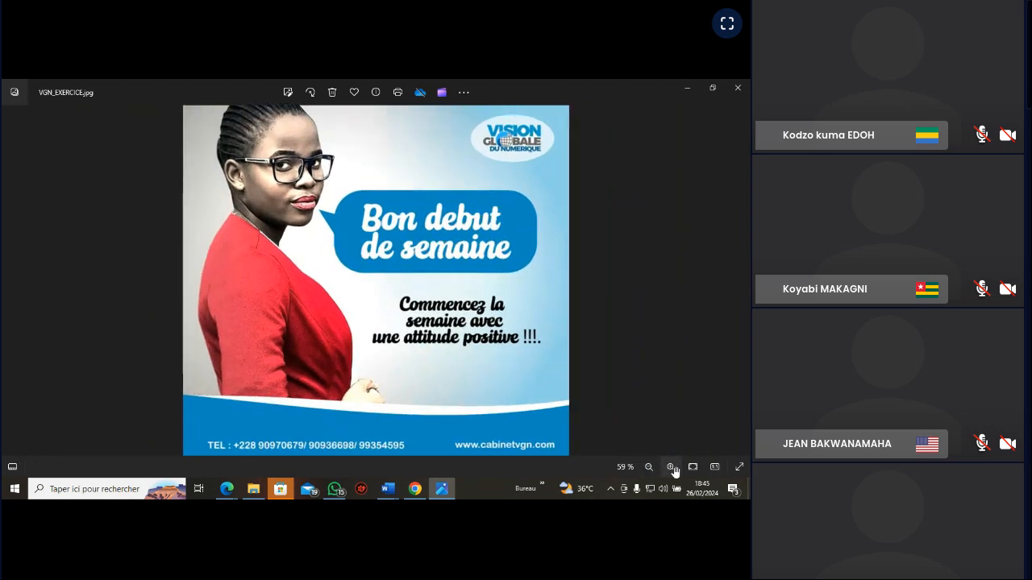
left_click(648, 467)
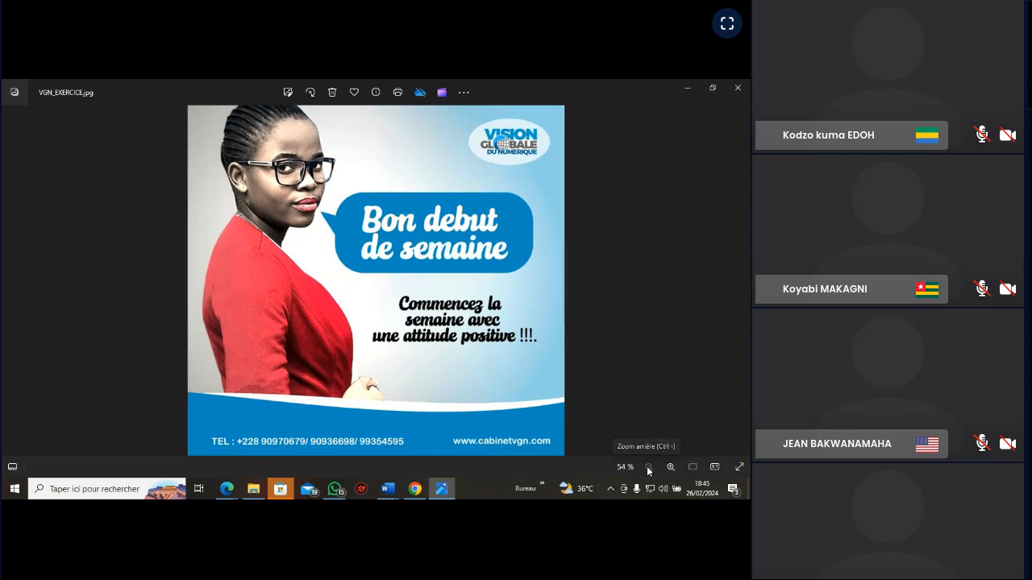
left_click(671, 467)
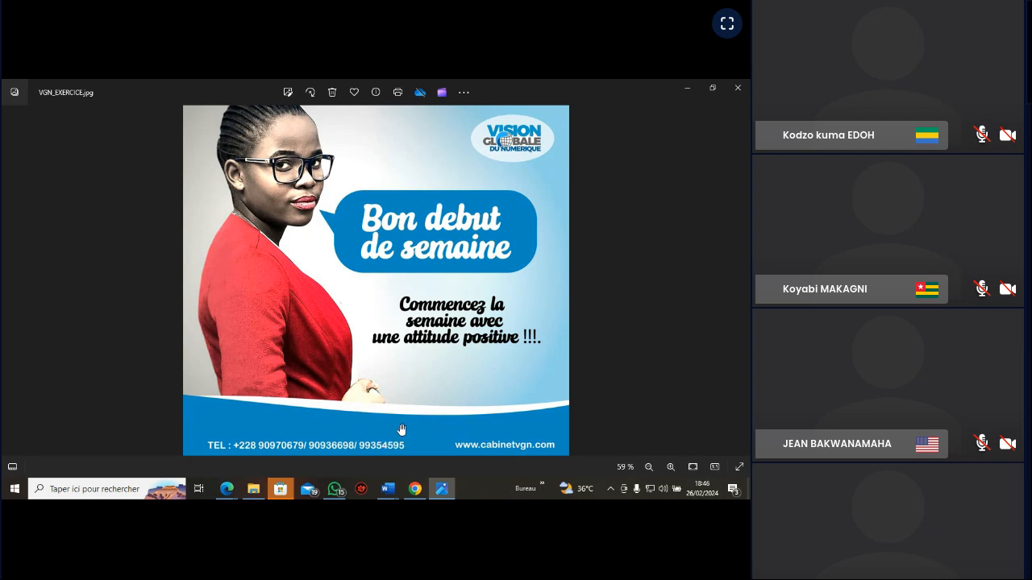
left_click(445, 492)
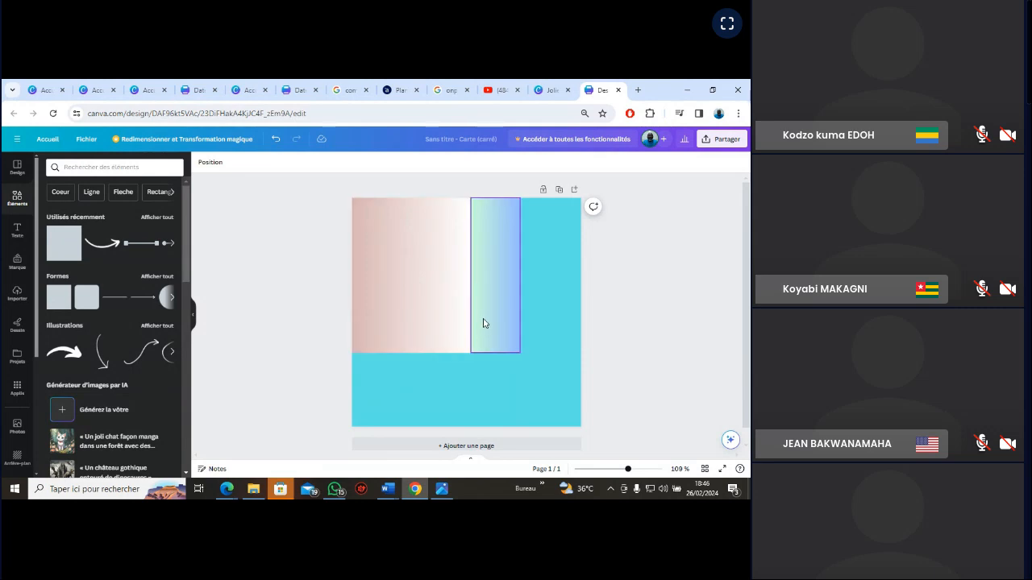
Duplicate the green-to-blue rectangle and lay the copy along the page's bottom edge as a full-width strip about a sixth of the page high
right_click(484, 323)
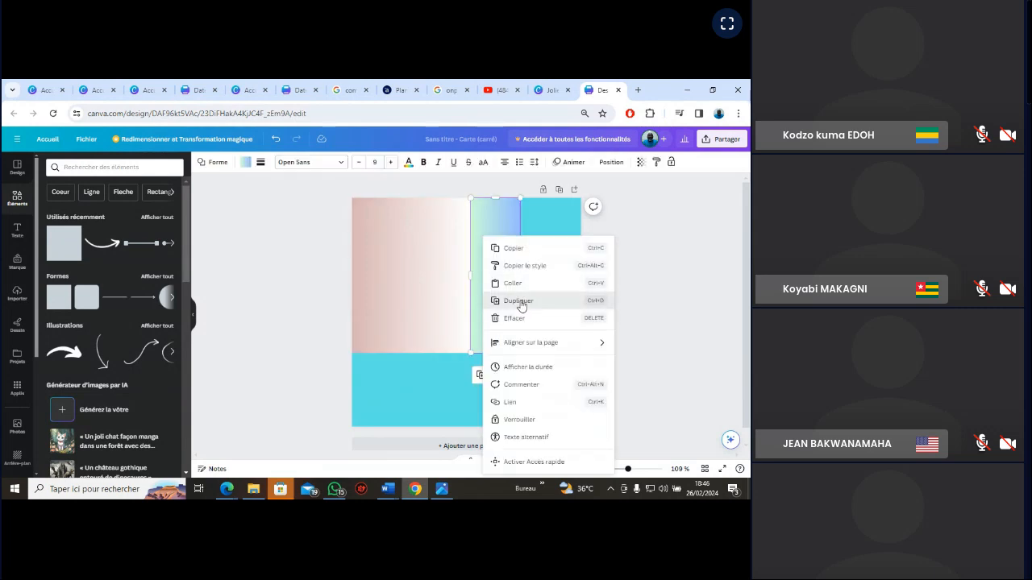
left_click(520, 302)
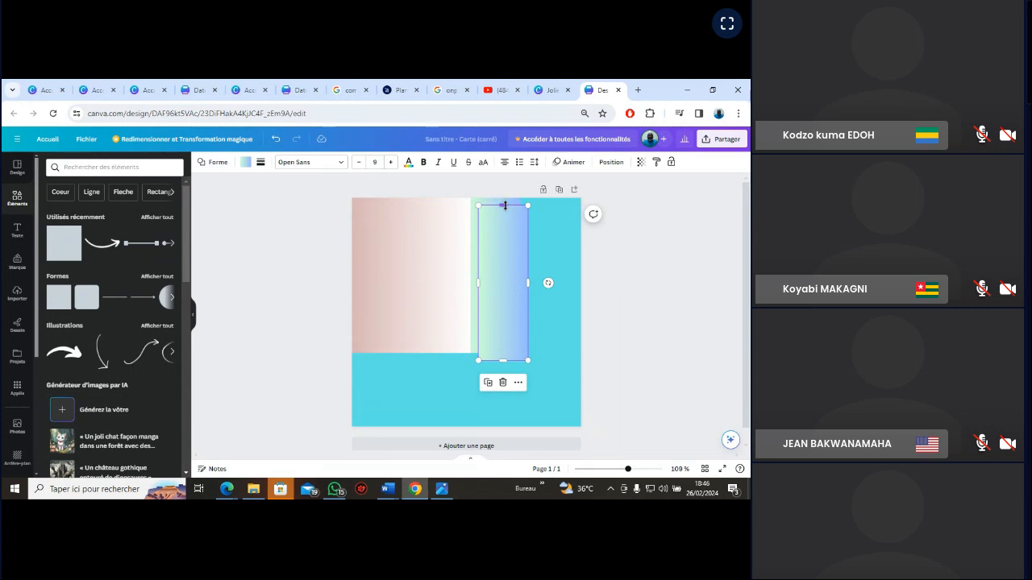
left_click_drag(503, 205, 352, 408)
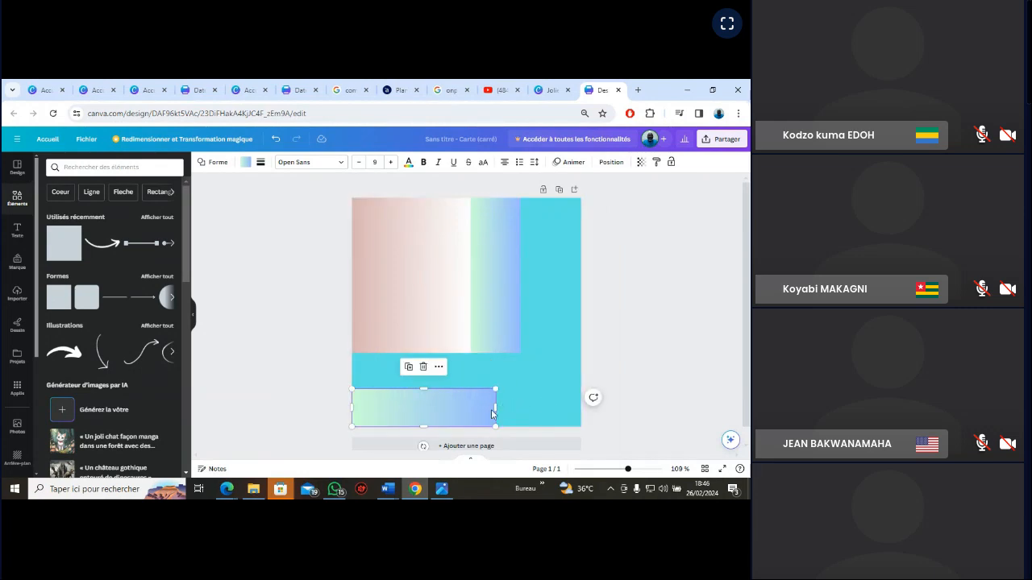
left_click_drag(494, 412, 580, 406)
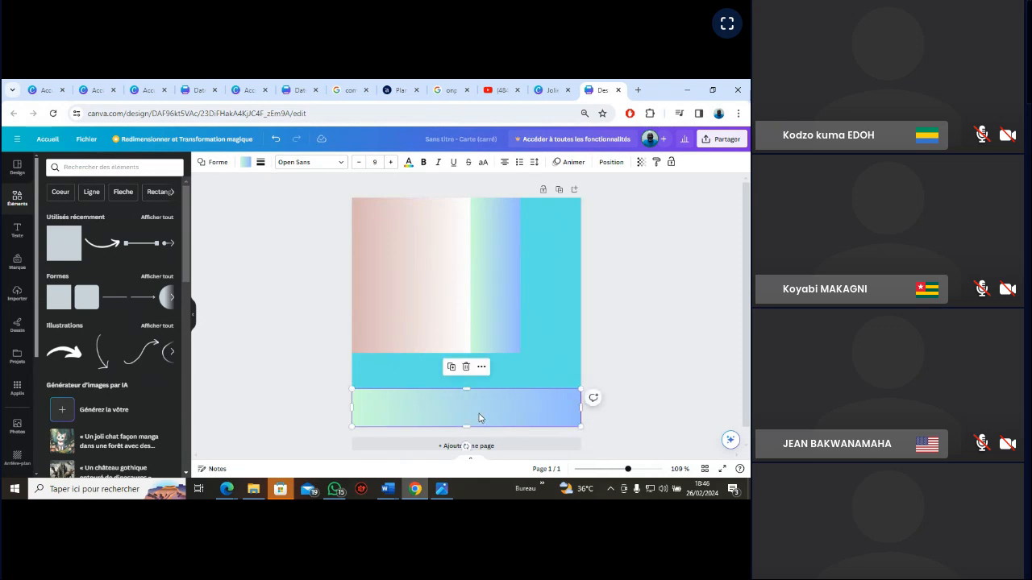
Try a solid dark blue fill on the bottom strip and check it against the VGN_EXERCICE reference image
left_click(246, 164)
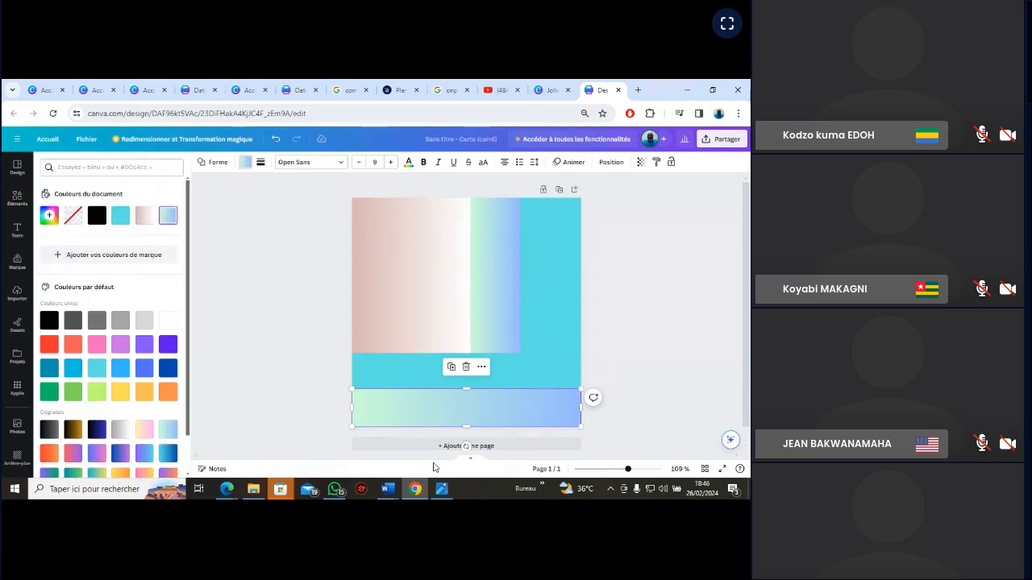
left_click(443, 488)
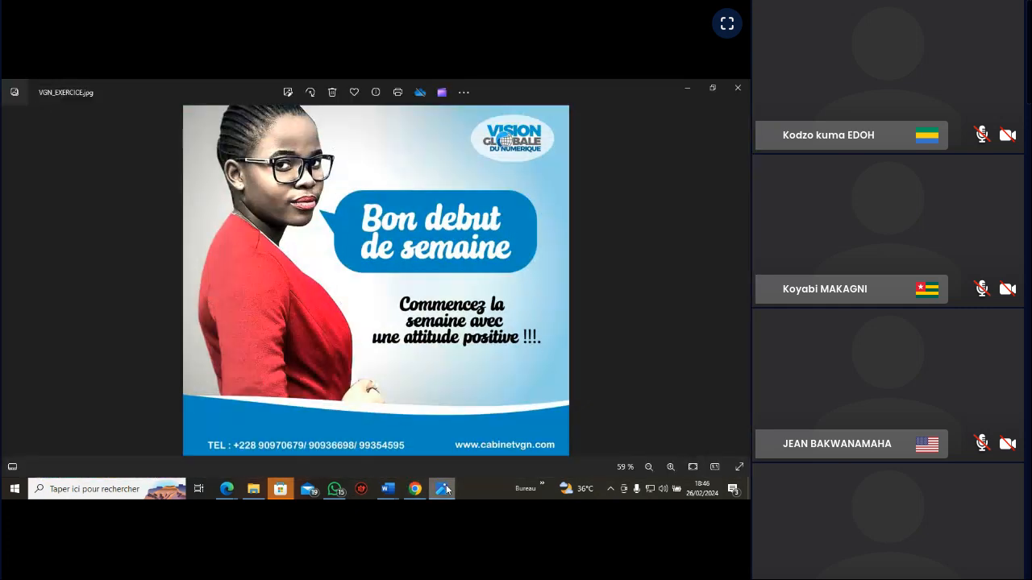
left_click(445, 488)
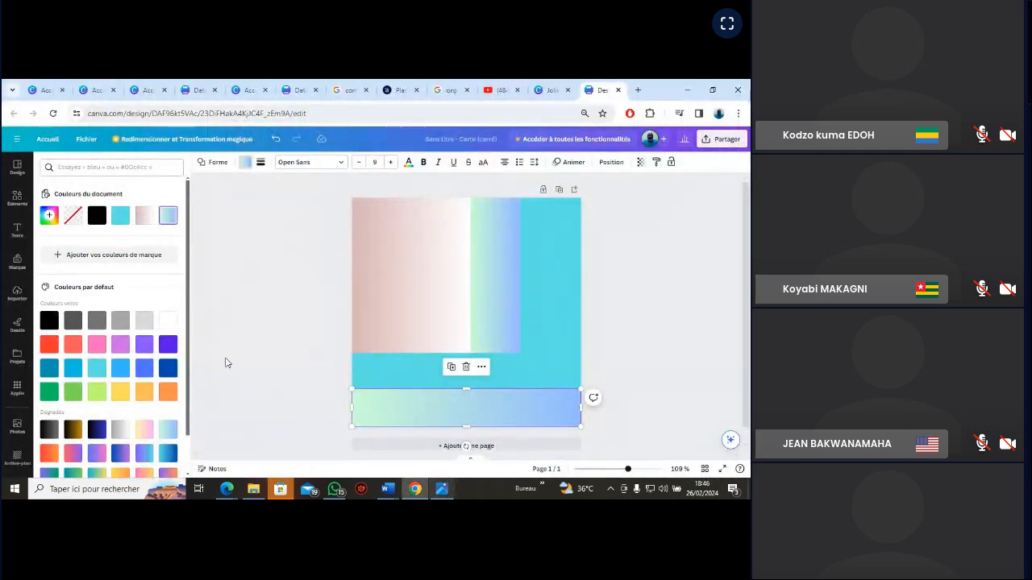
left_click(167, 369)
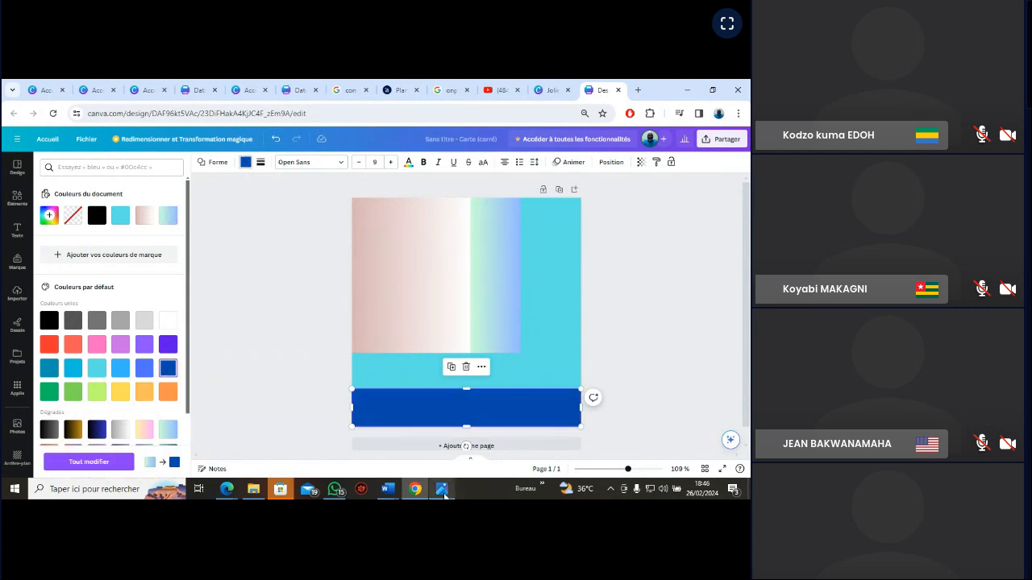
left_click(442, 489)
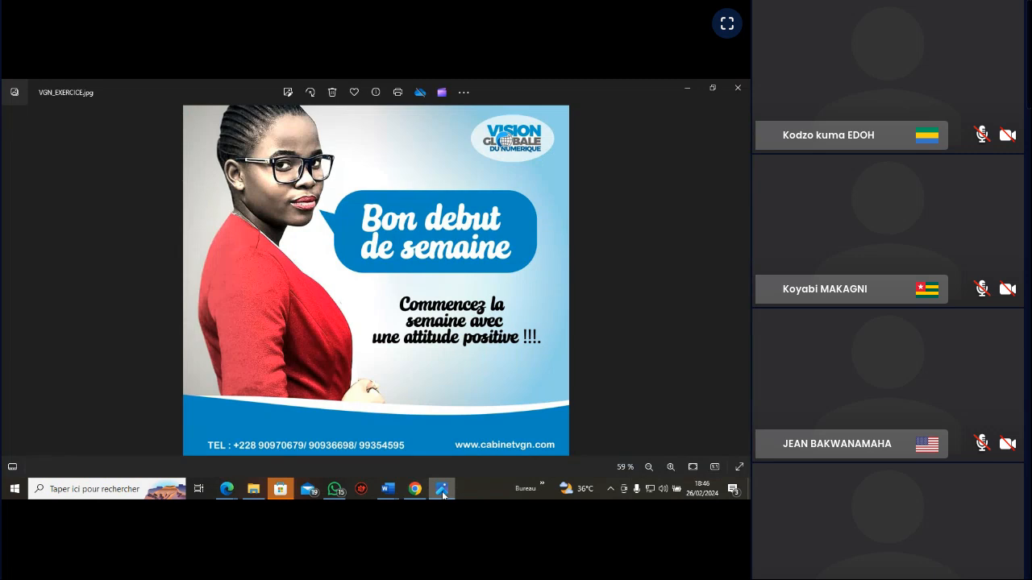
left_click(442, 491)
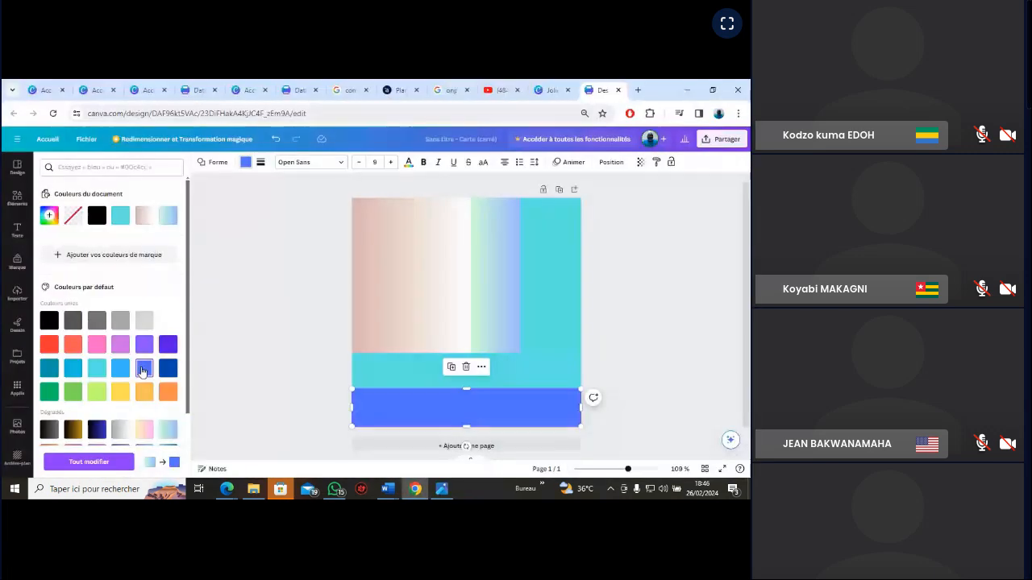
Compare the bottom strip's royal blue fill with the blue band in the VGN_EXERCICE reference image
left_click(442, 490)
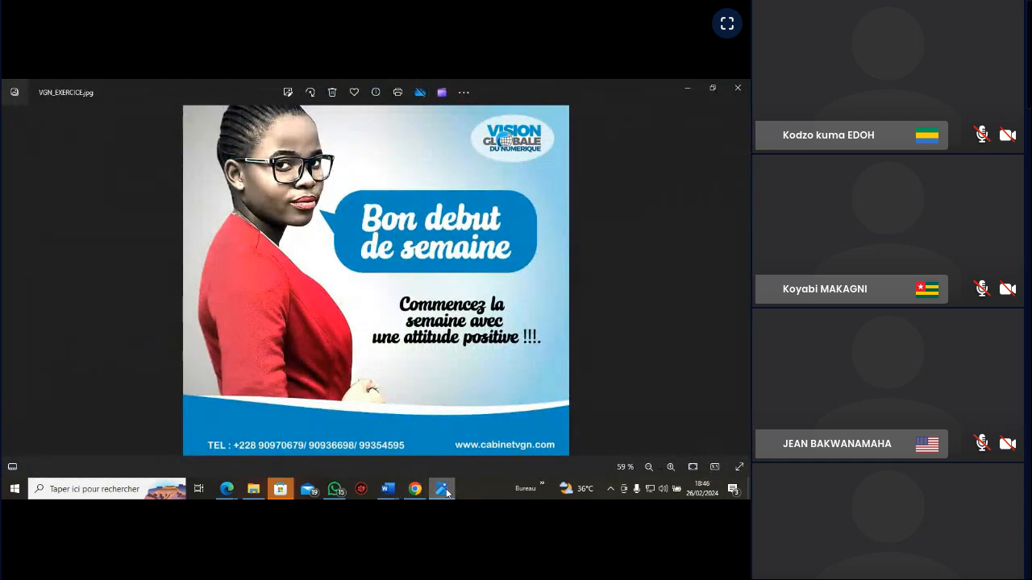
left_click(445, 490)
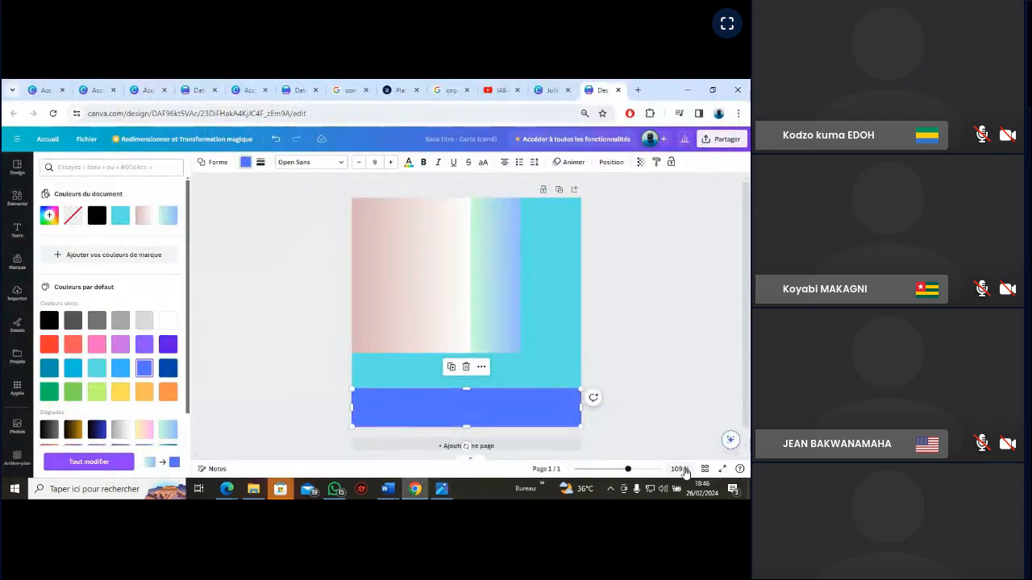
left_click_drag(628, 470, 634, 472)
left_click_drag(745, 367, 745, 433)
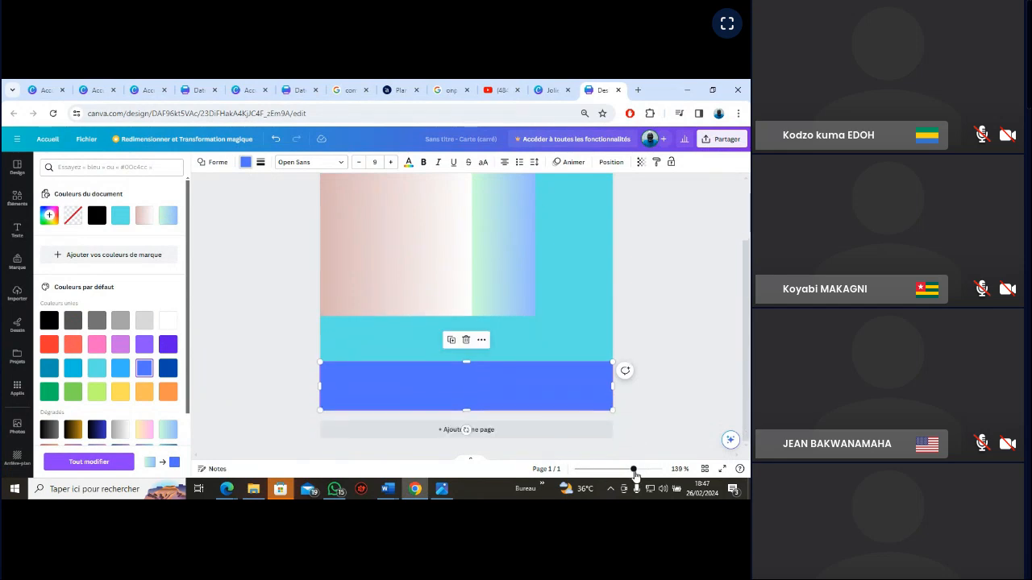
left_click_drag(635, 473, 638, 474)
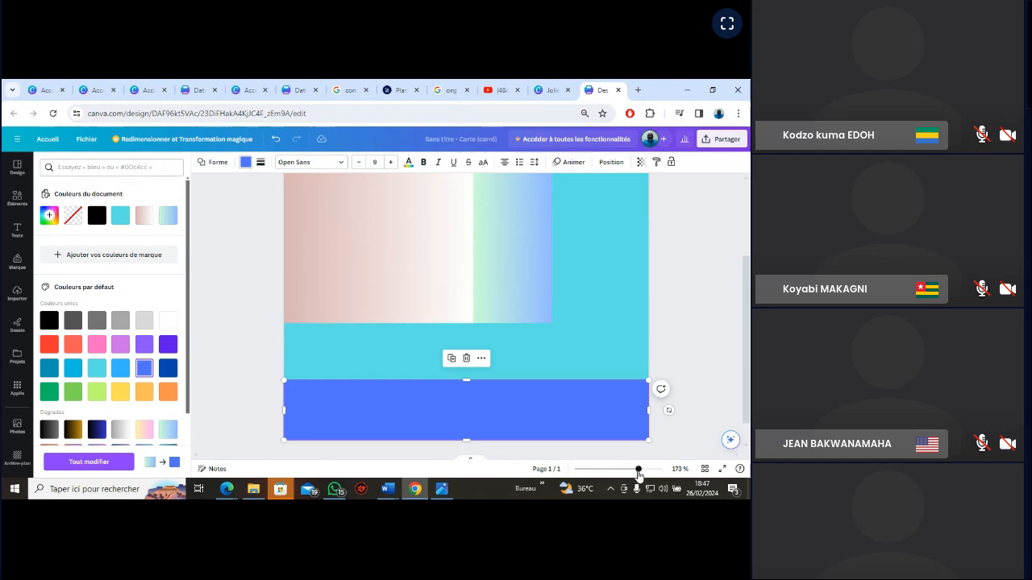
left_click(447, 491)
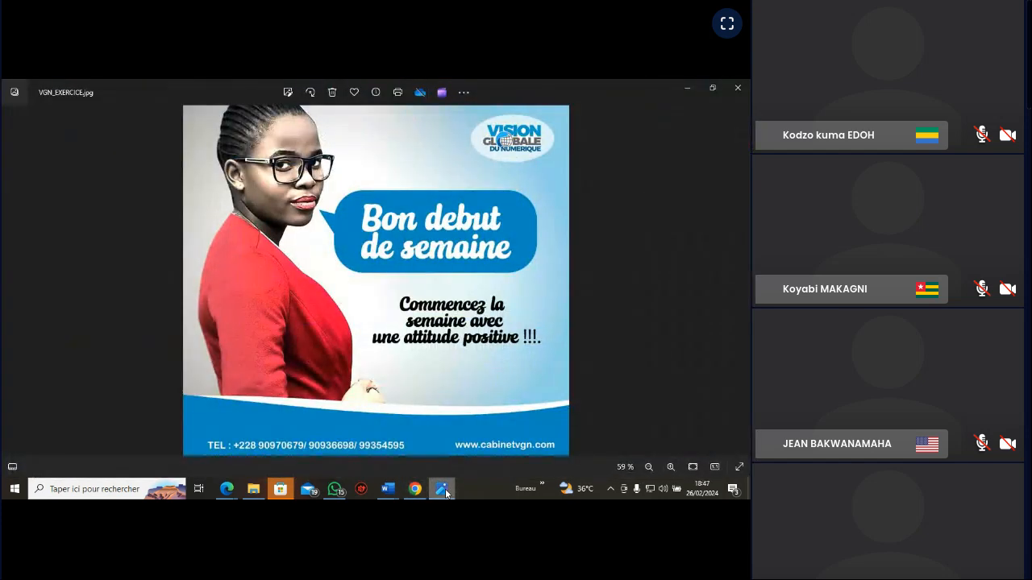
left_click(446, 492)
left_click(445, 492)
left_click(446, 492)
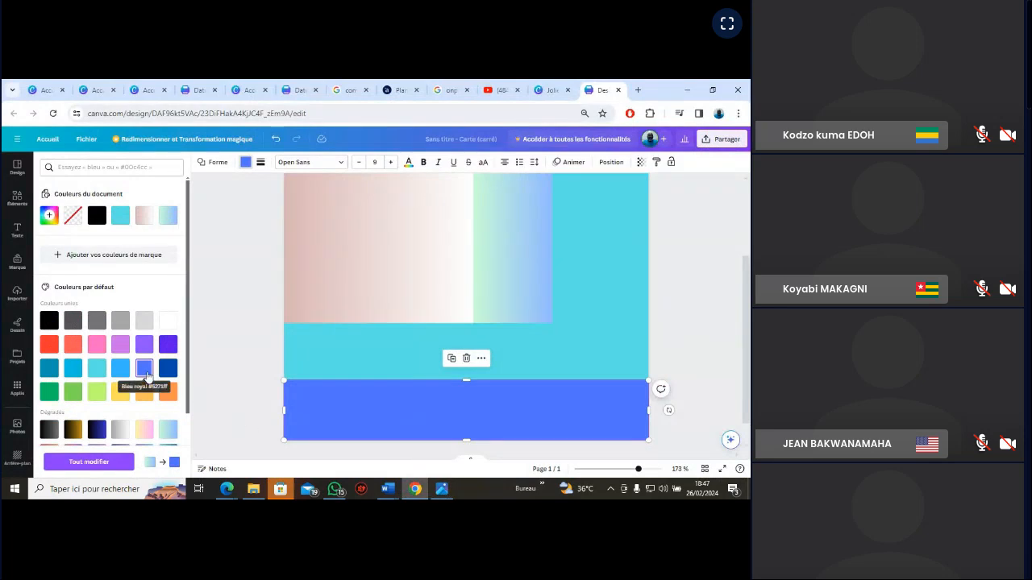
Fill the bottom strip with the default solid dark teal blue and deselect it
left_click(48, 370)
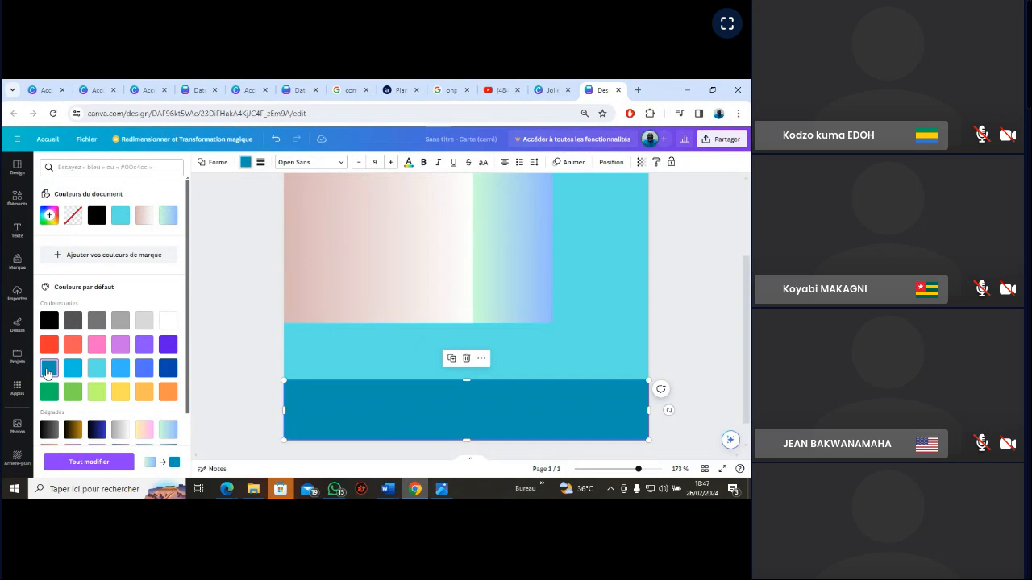
left_click(441, 489)
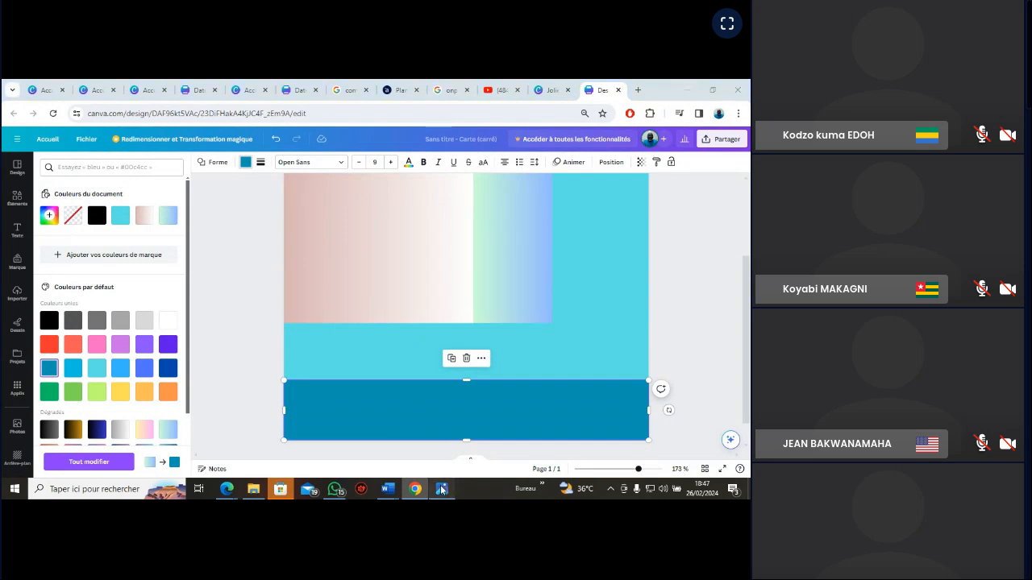
left_click(441, 489)
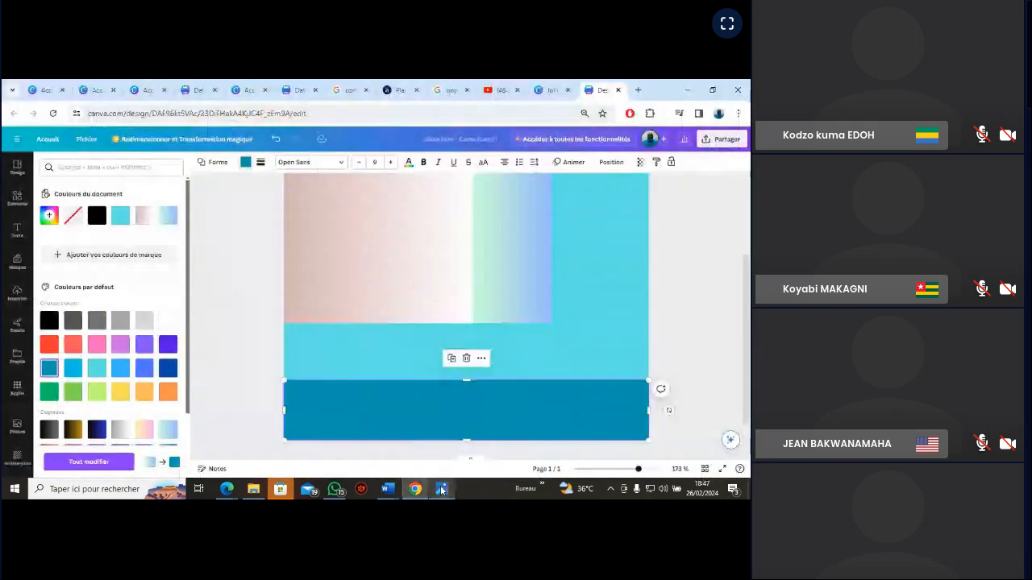
left_click(441, 489)
left_click(441, 490)
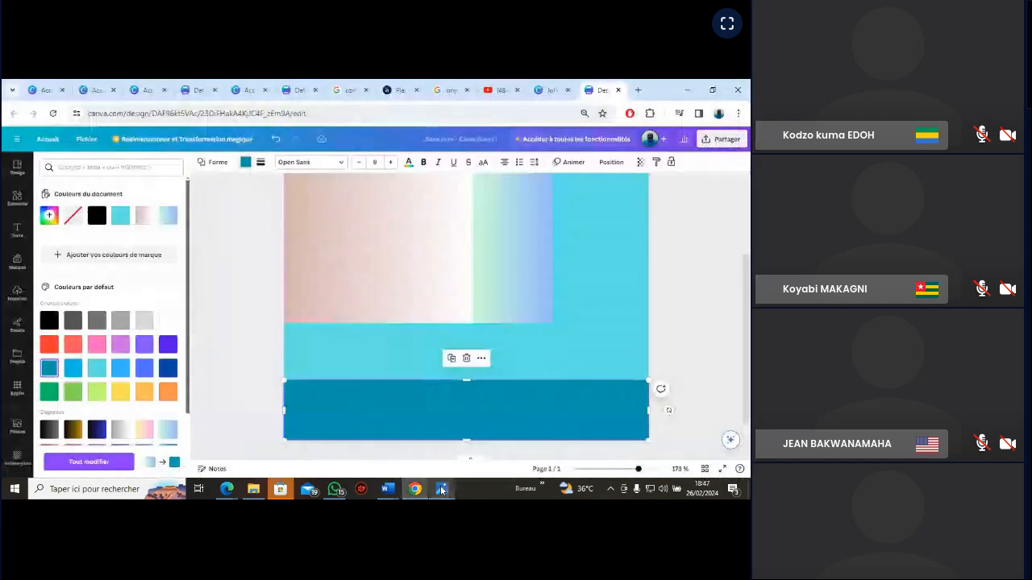
left_click(709, 337)
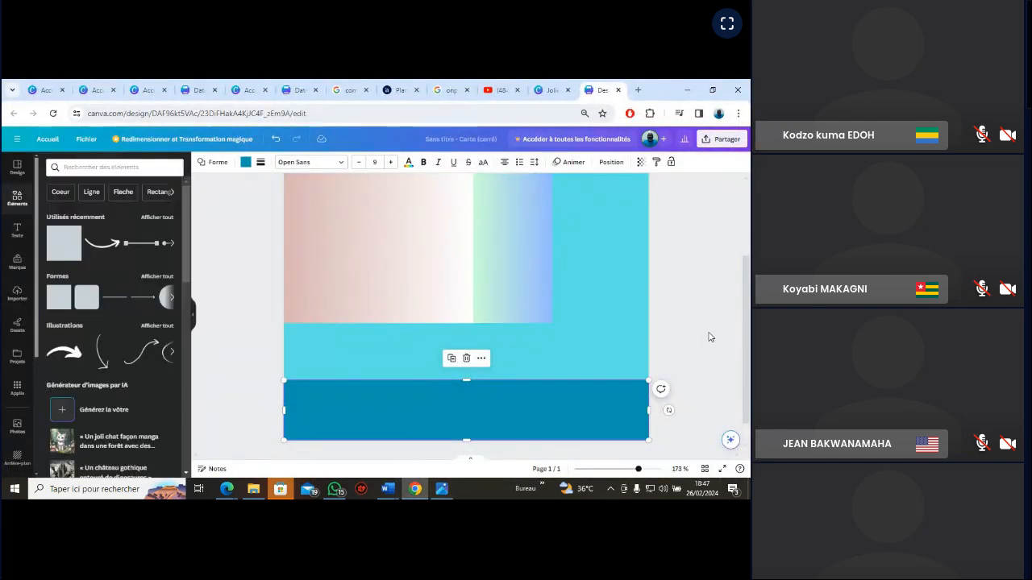
Compare the teal blue bottom strip with the curved blue band in the VGN_EXERCICE reference image
left_click(442, 490)
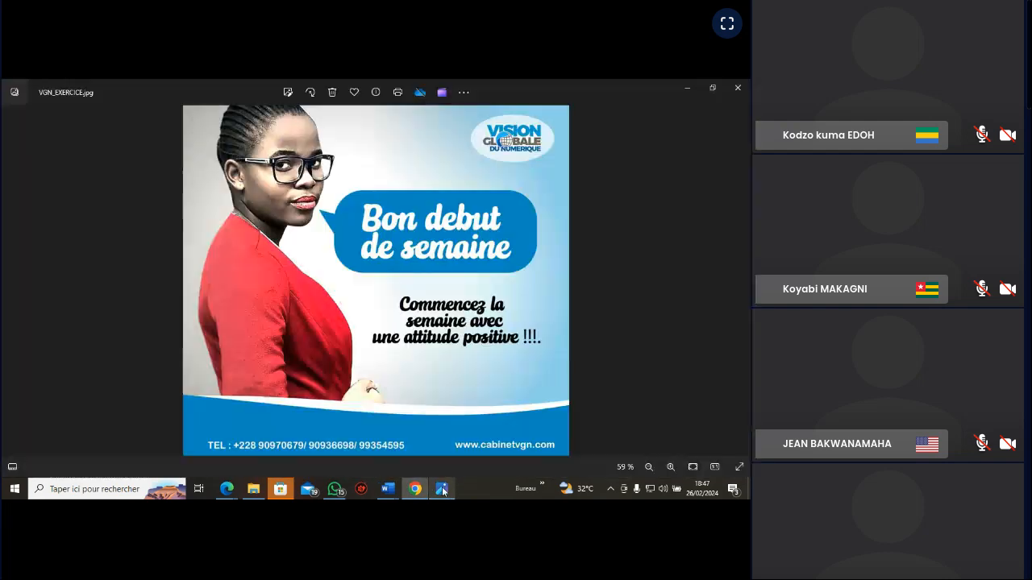
left_click(442, 489)
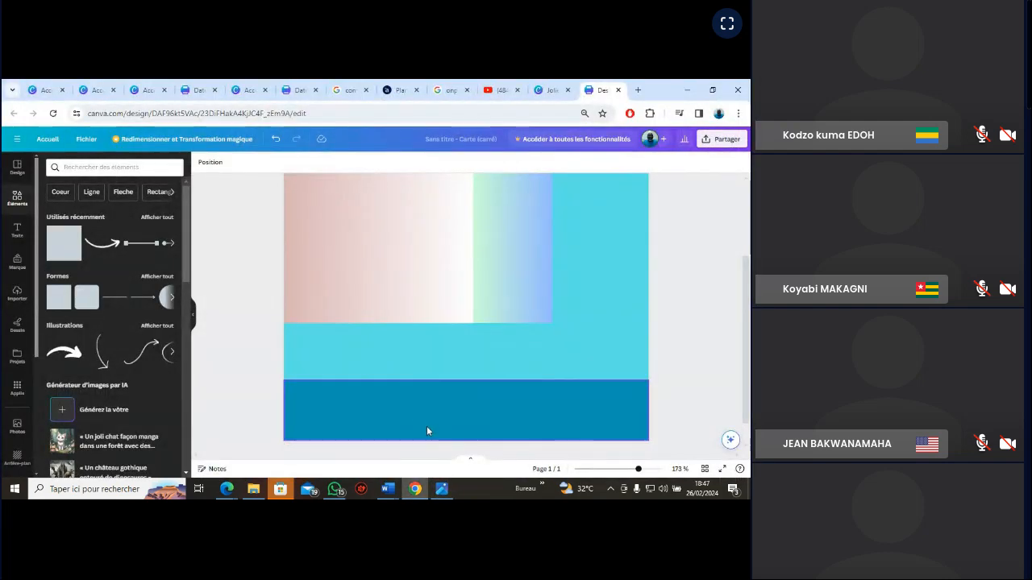
left_click(441, 490)
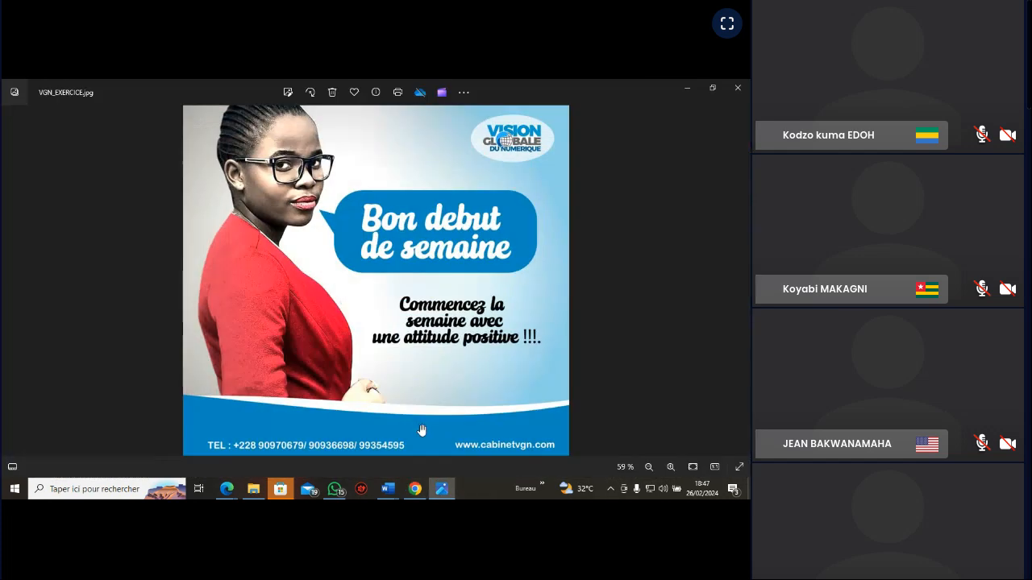
left_click(442, 490)
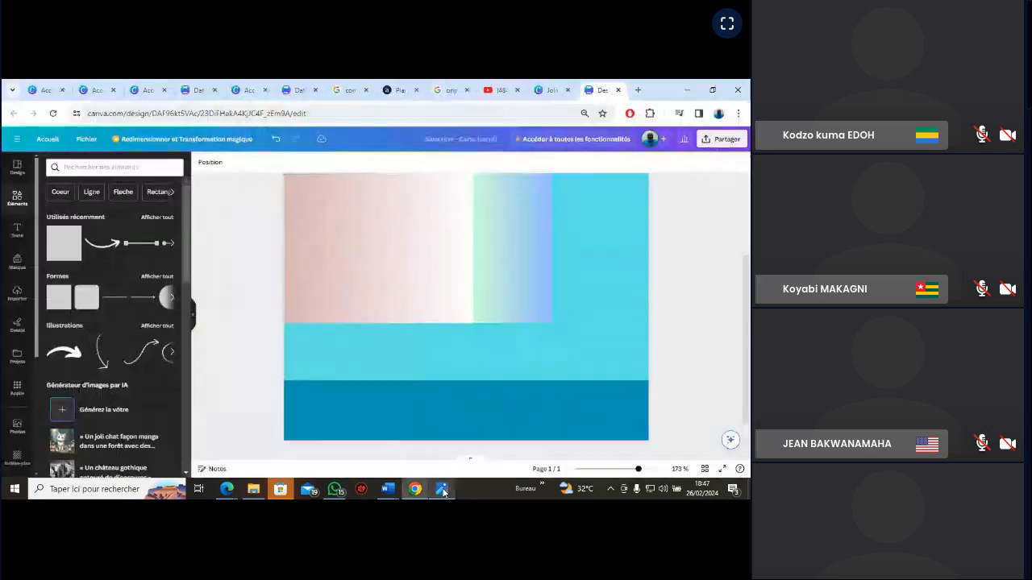
Check the VGN_EXERCICE reference image, and fill the bottom strip with the default solid royal blue #5271ff
left_click(442, 489)
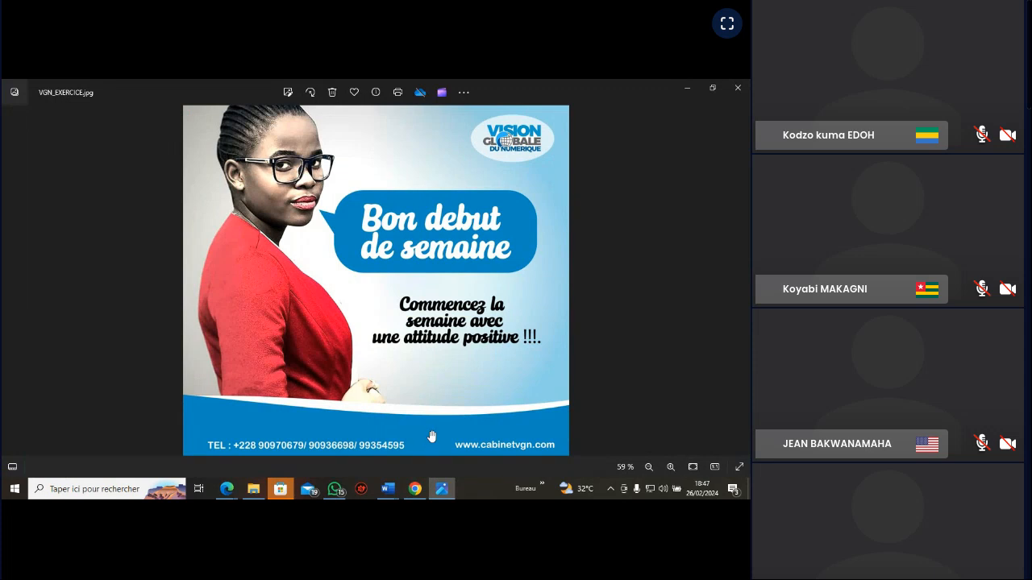
left_click(446, 491)
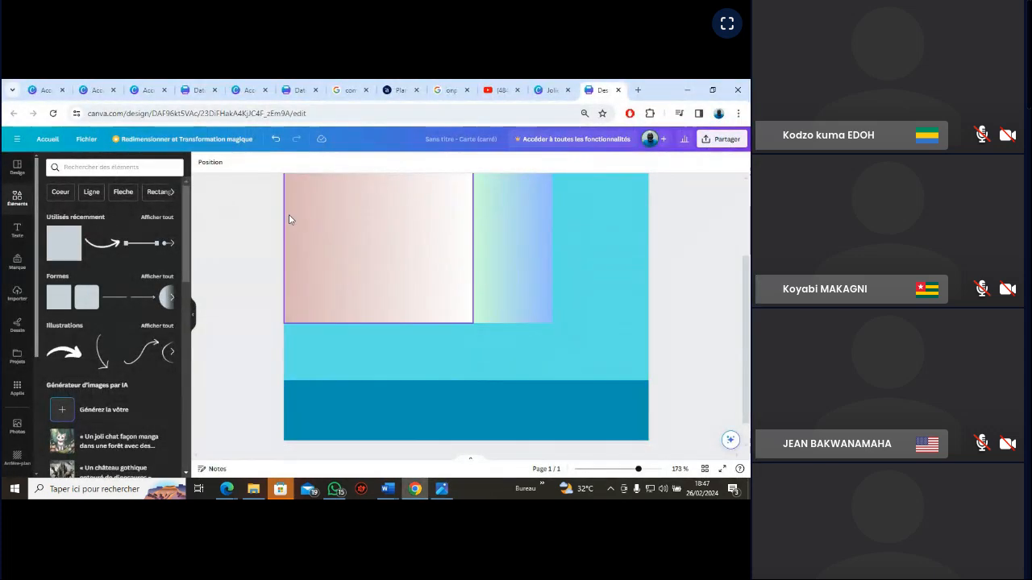
left_click(363, 418)
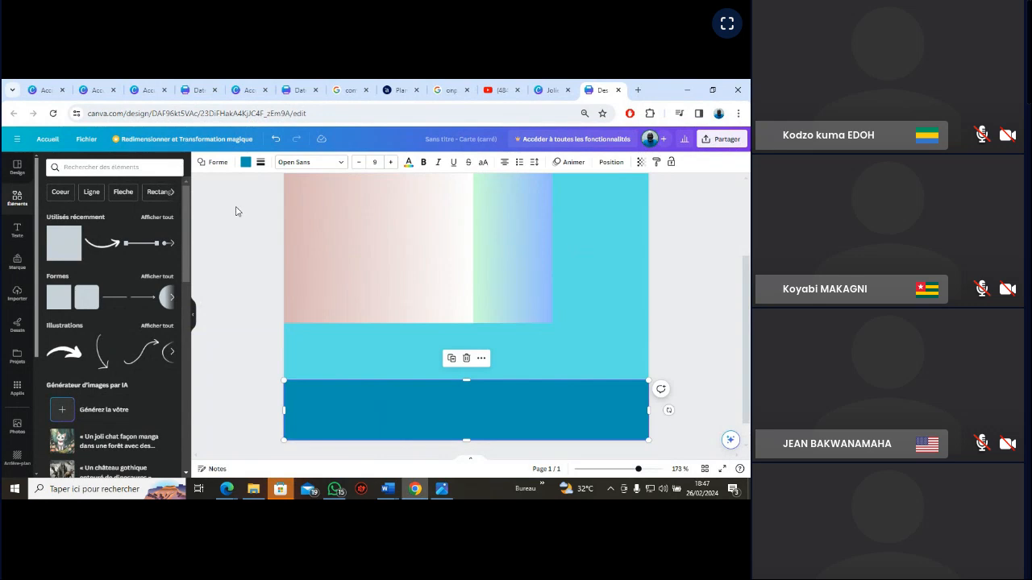
left_click(246, 162)
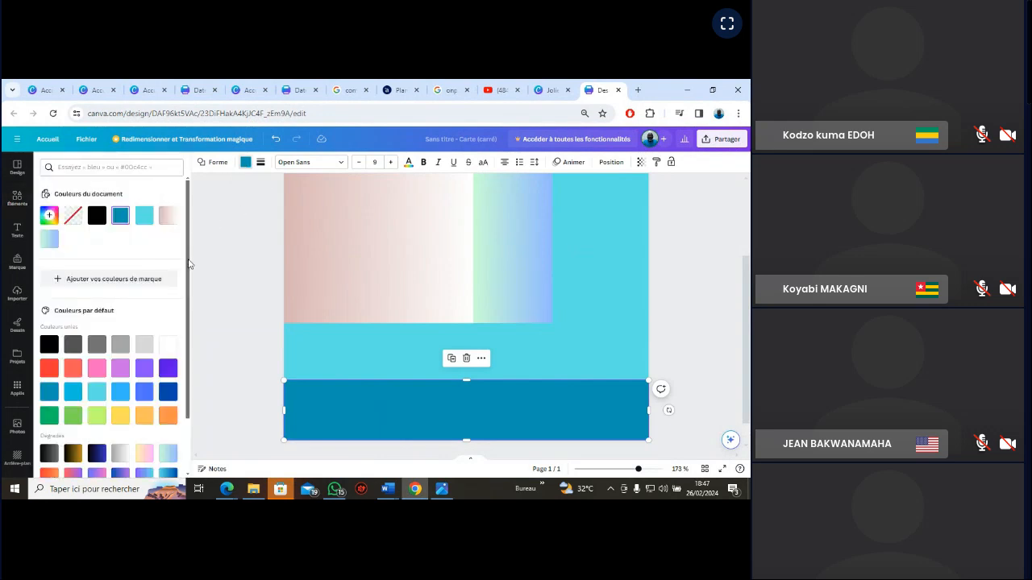
left_click_drag(188, 265, 189, 336)
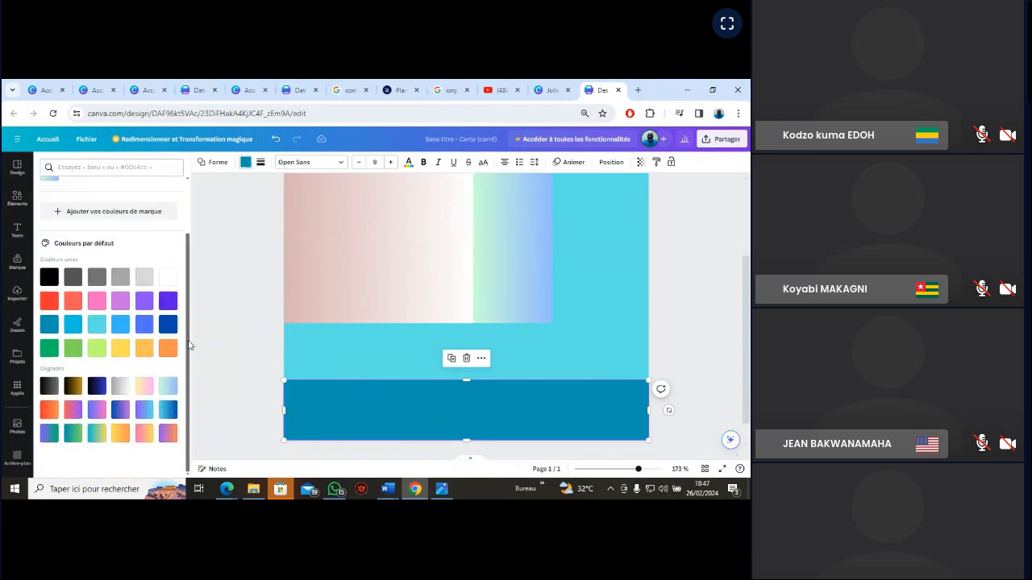
left_click(144, 327)
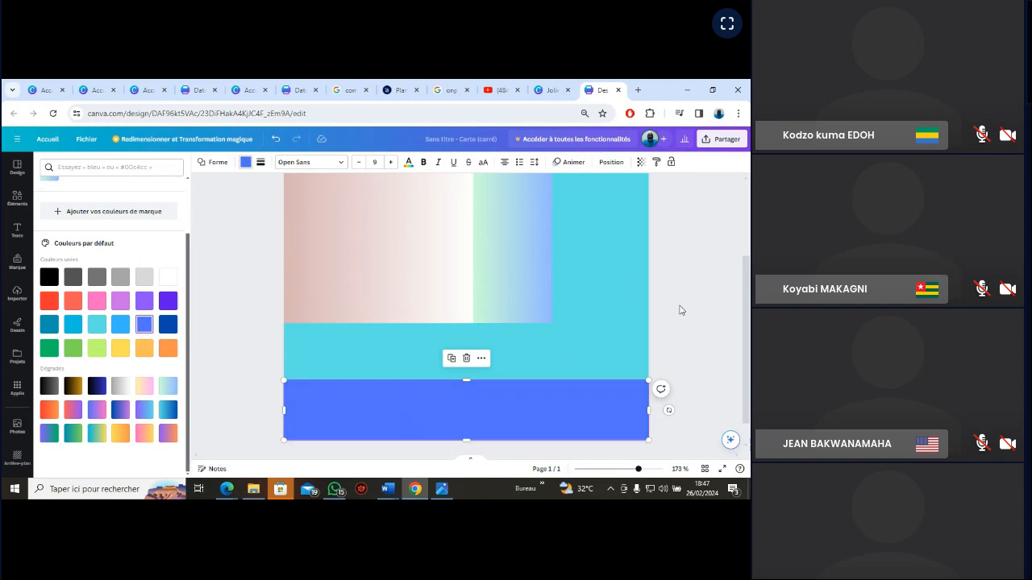
left_click(685, 339)
Compare the royal blue bottom strip with the blue band in the VGN_EXERCICE reference image
left_click(442, 489)
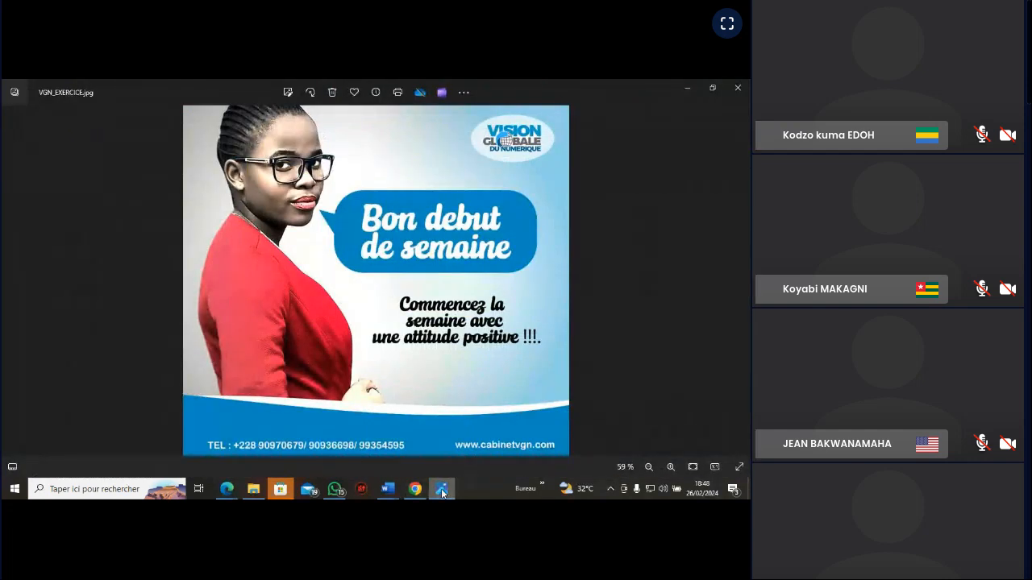
left_click(441, 492)
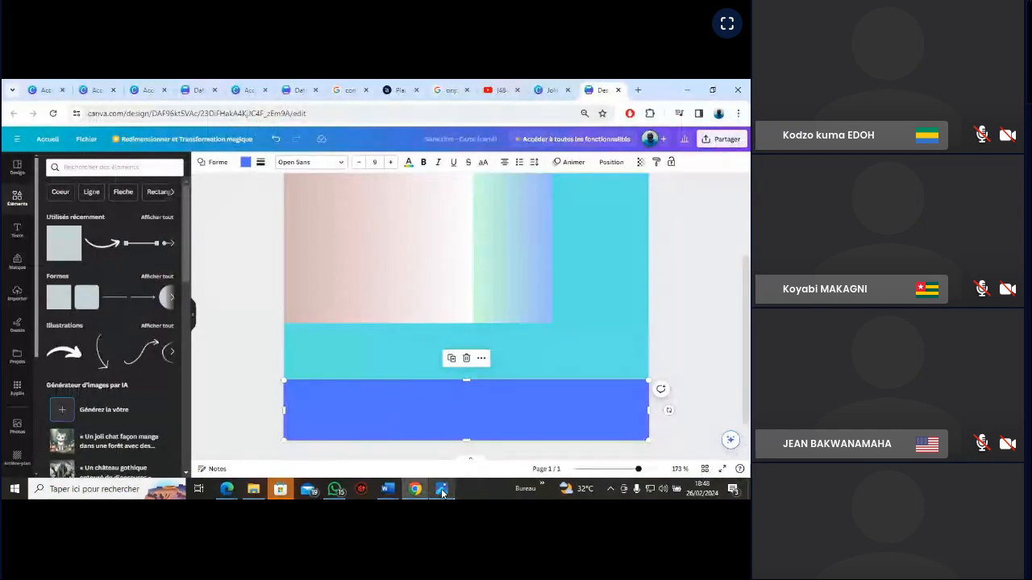
left_click(442, 492)
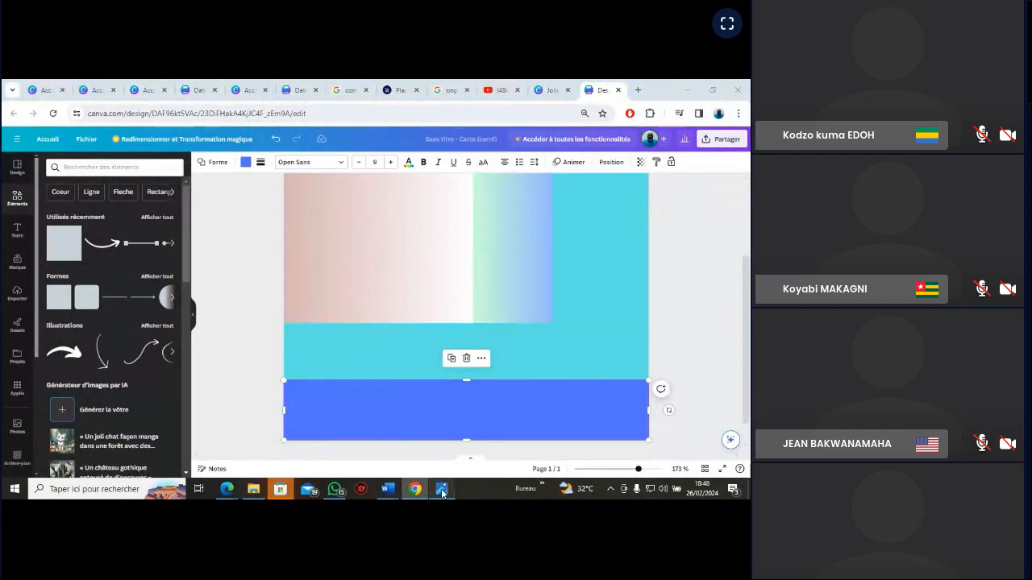
left_click(442, 491)
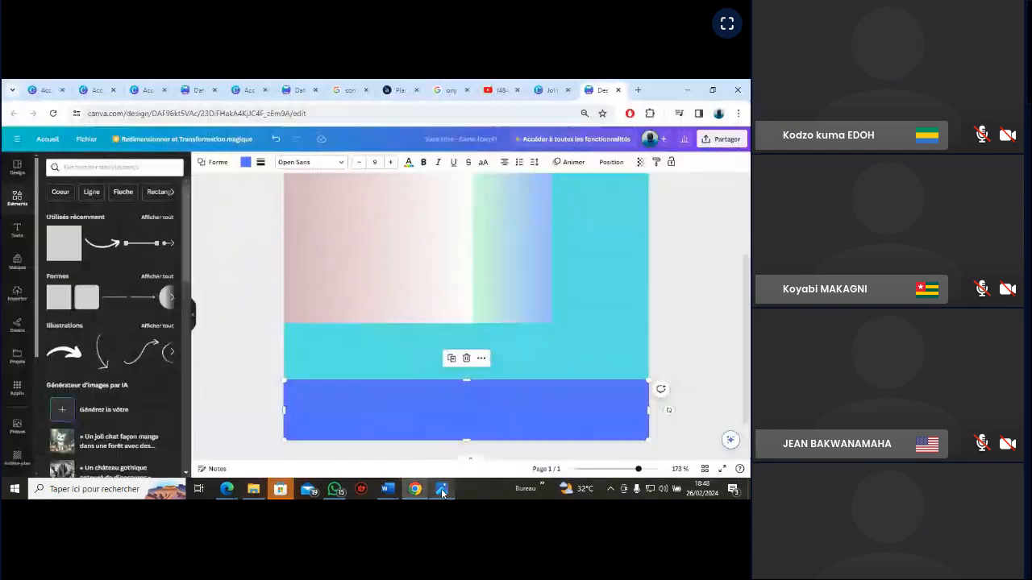
left_click(675, 357)
left_click(410, 427)
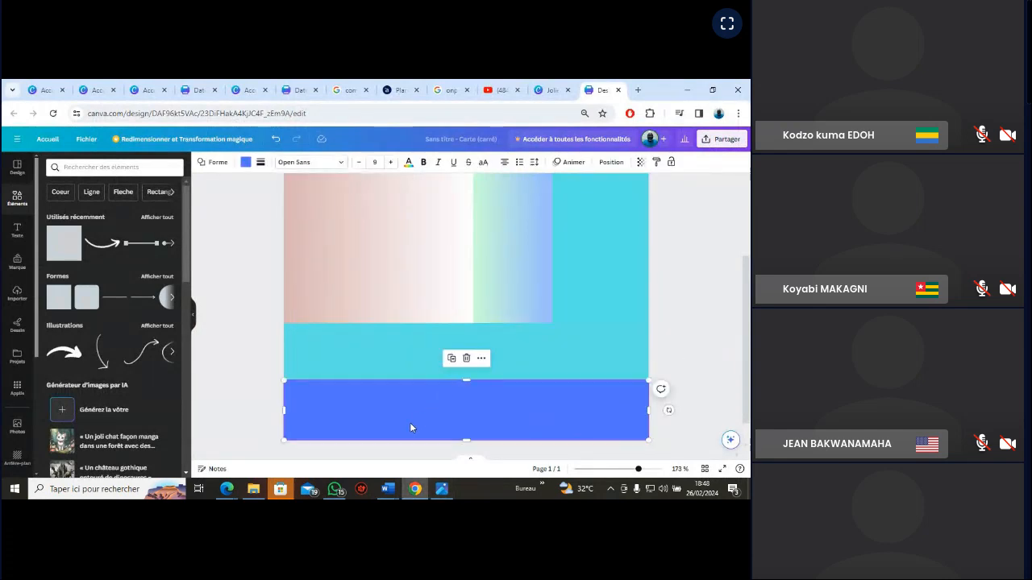
Review the default colours available for the bottom strip against the blue in the VGN_EXERCICE reference image
left_click(246, 162)
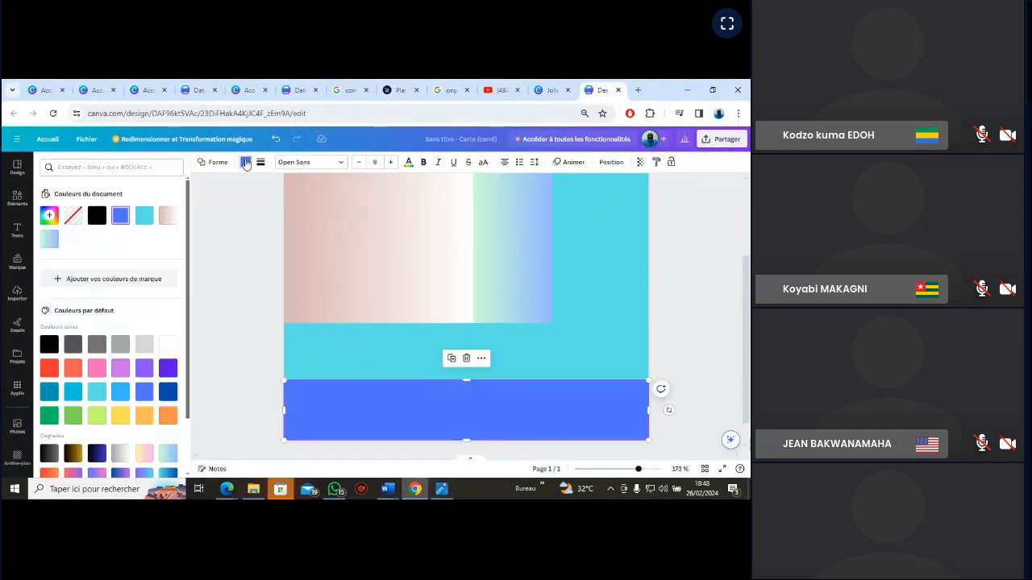
left_click_drag(191, 335, 188, 356)
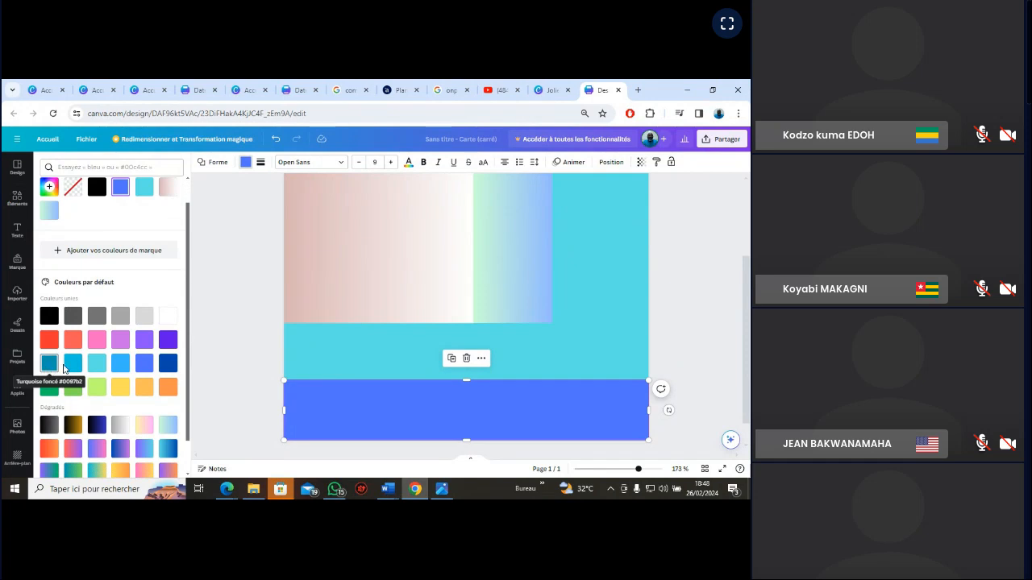
left_click(442, 489)
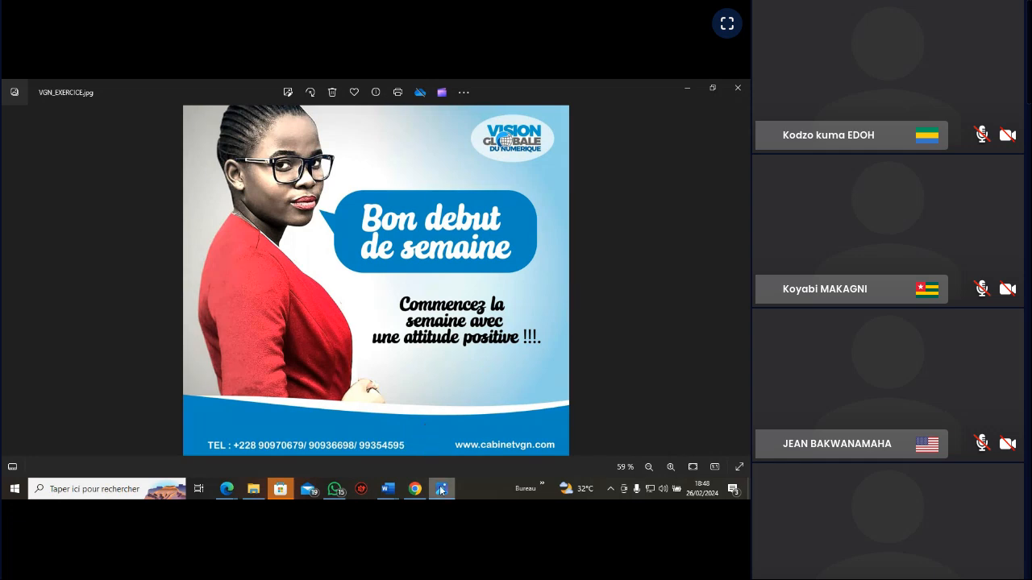
left_click(443, 491)
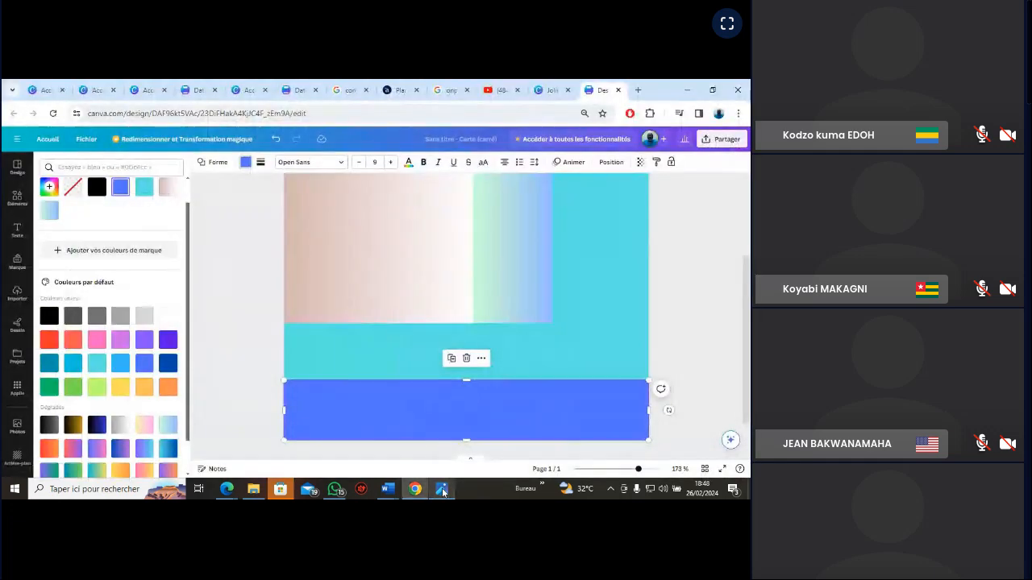
left_click(700, 352)
left_click(699, 352)
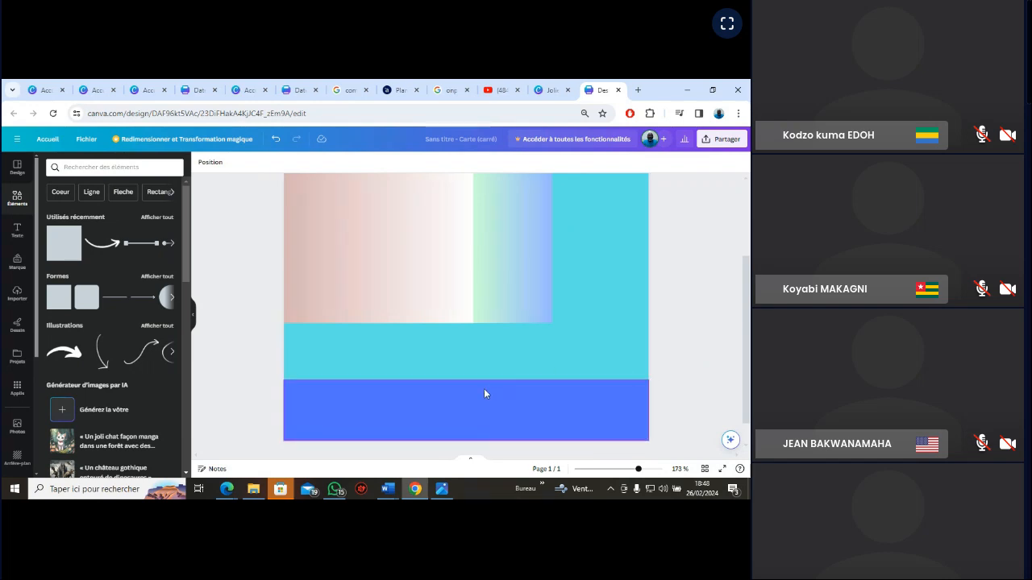
left_click(444, 489)
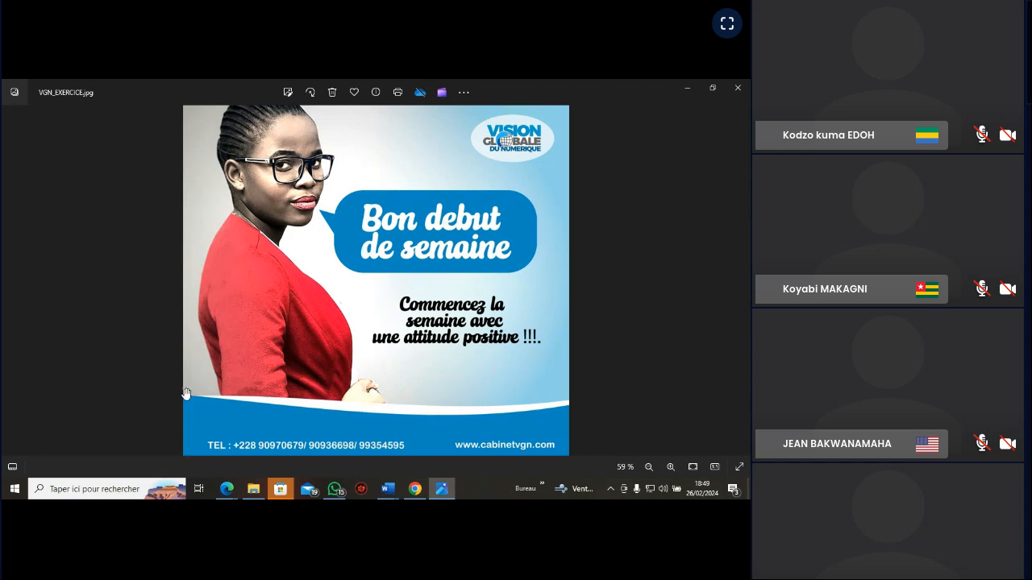
left_click(450, 495)
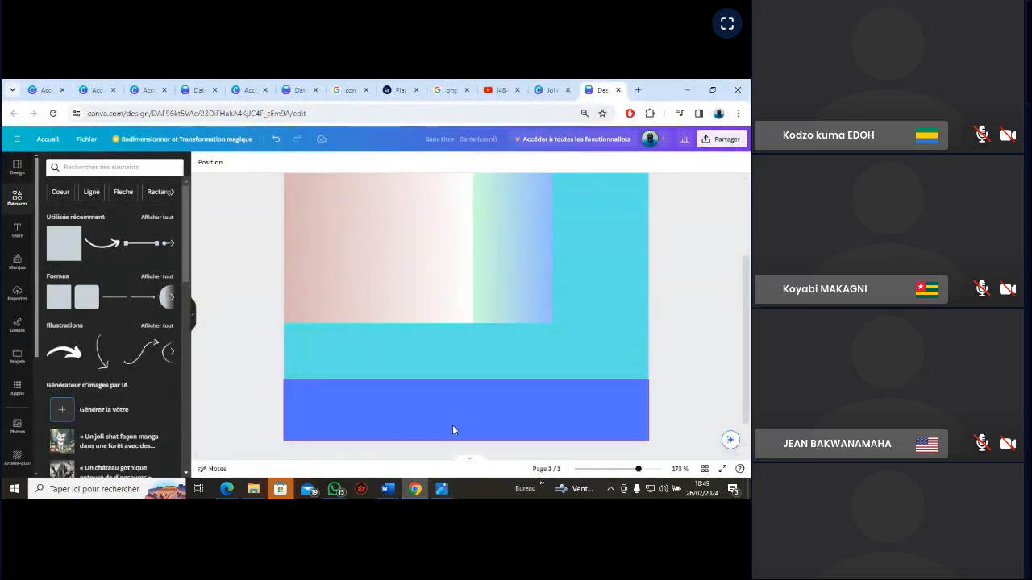
Look through the replacement shapes for the bottom strip for one matching the curved band in the reference image
left_click(449, 421)
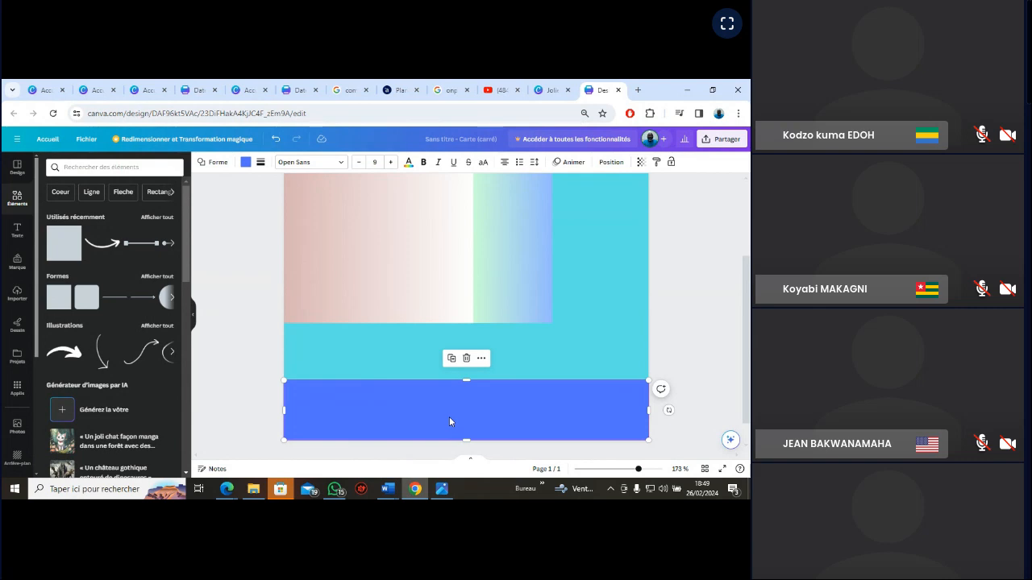
left_click(214, 163)
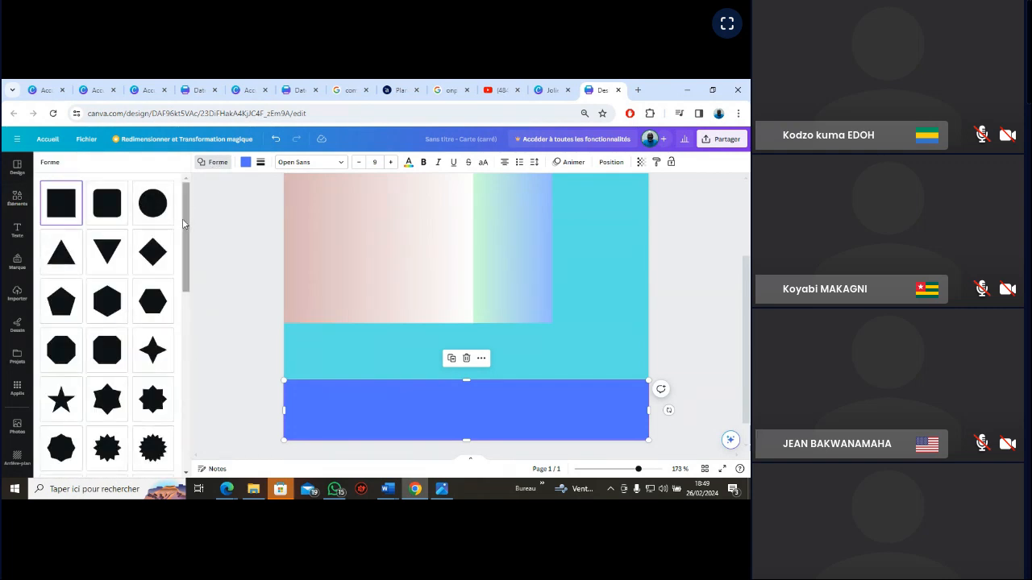
left_click_drag(185, 225, 191, 405)
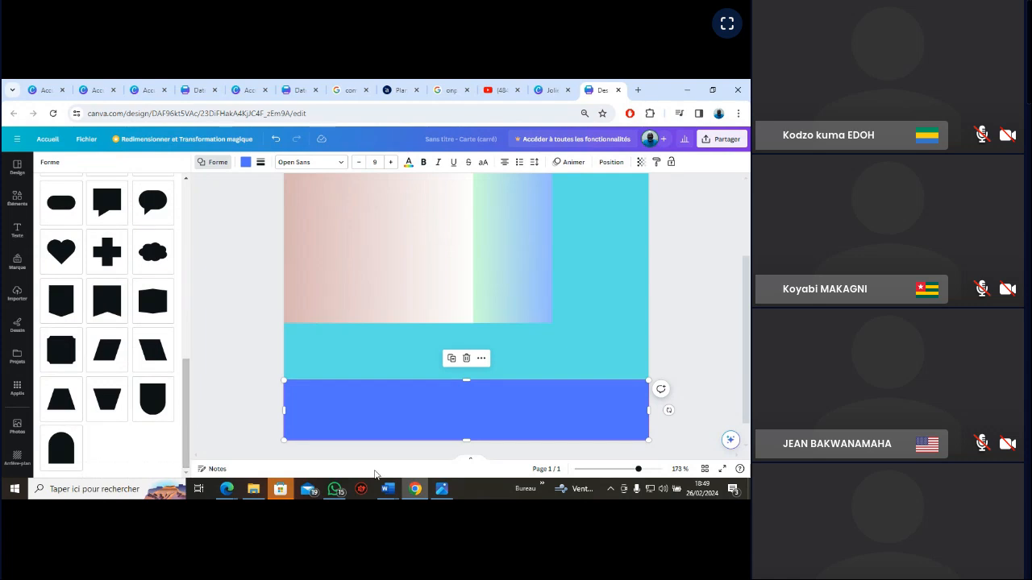
left_click(442, 488)
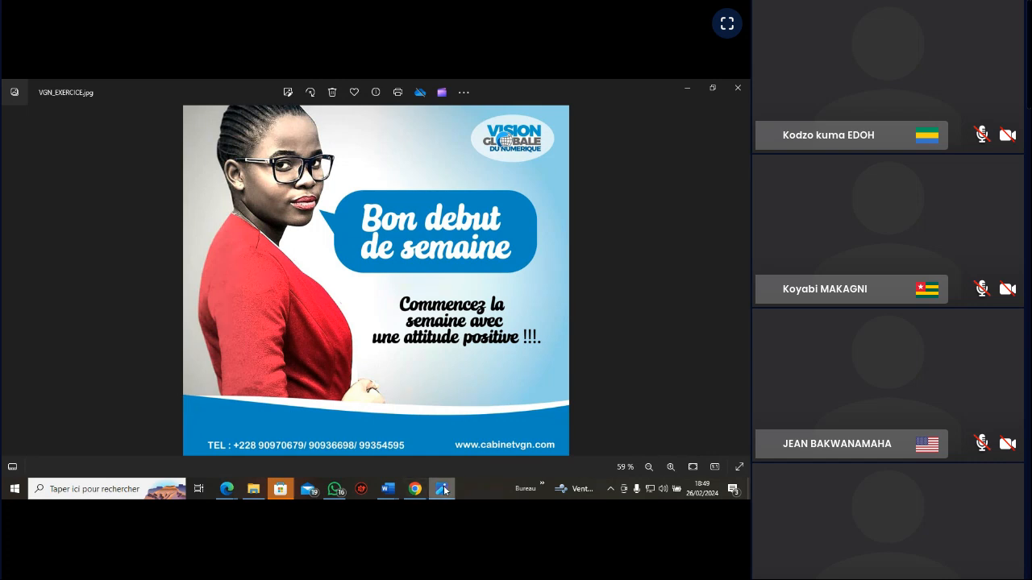
mouse_move(445, 491)
left_click(444, 490)
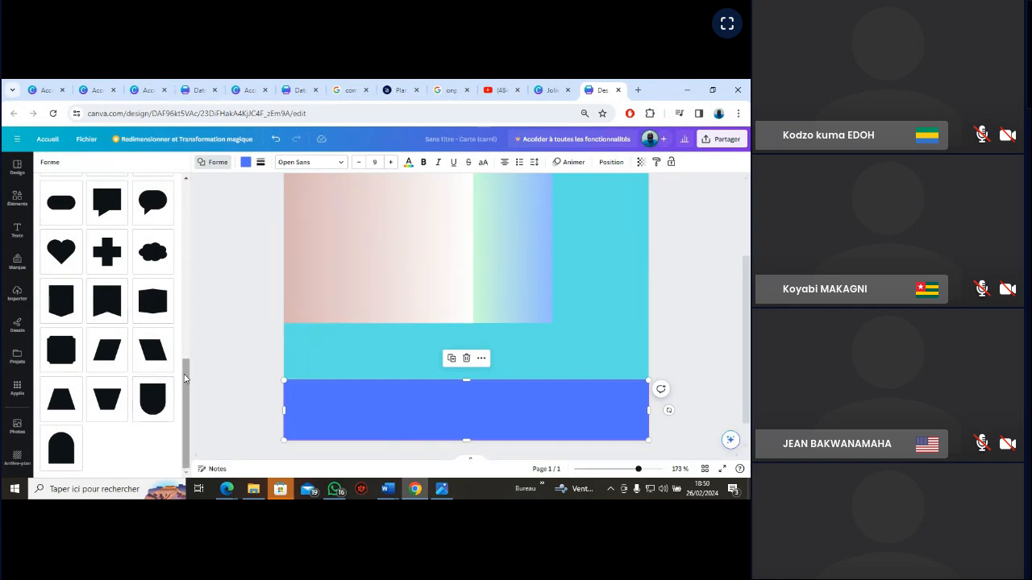
left_click_drag(185, 378, 180, 309)
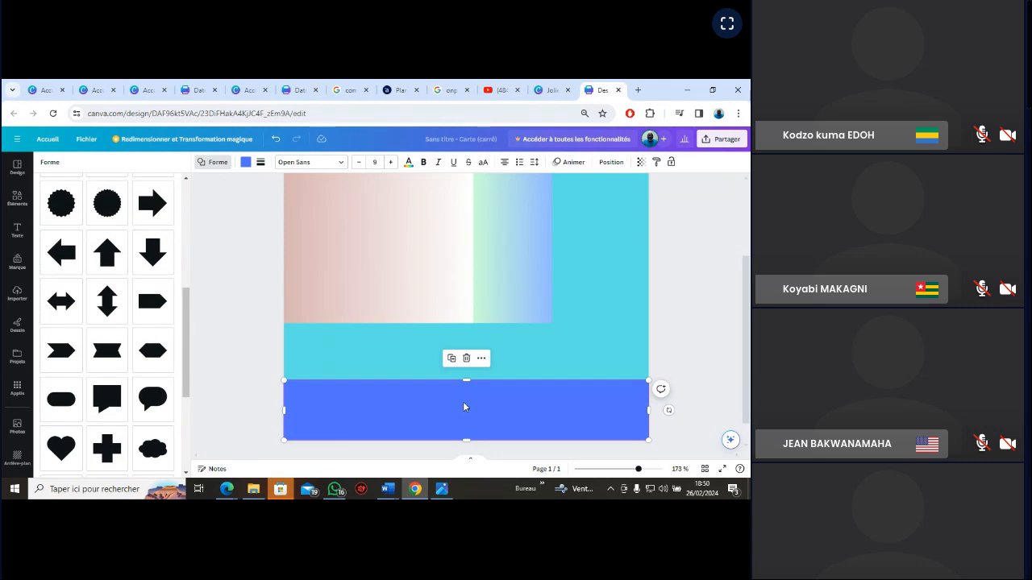
Try the rounded-bottom shape on the green-to-blue gradient rectangle and enlarge it over the turquoise area
left_click(527, 262)
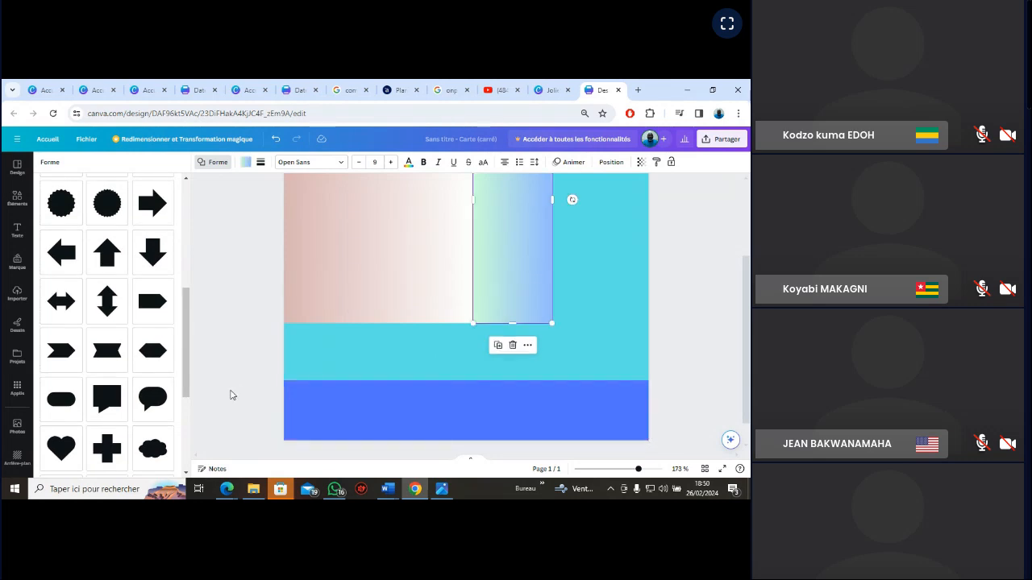
left_click_drag(188, 379, 156, 433)
left_click(154, 430)
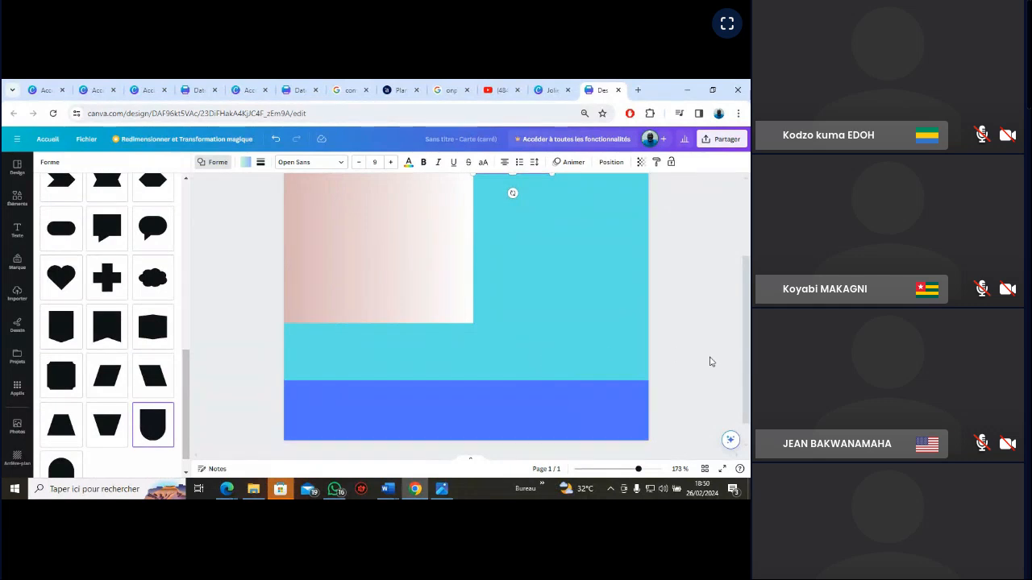
left_click_drag(746, 306, 734, 231)
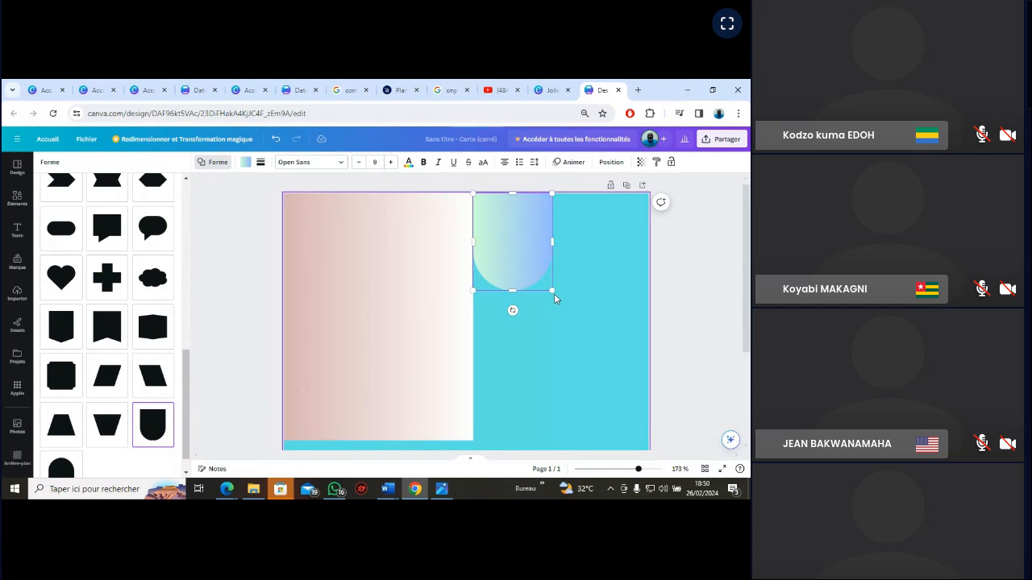
left_click_drag(554, 297, 661, 453)
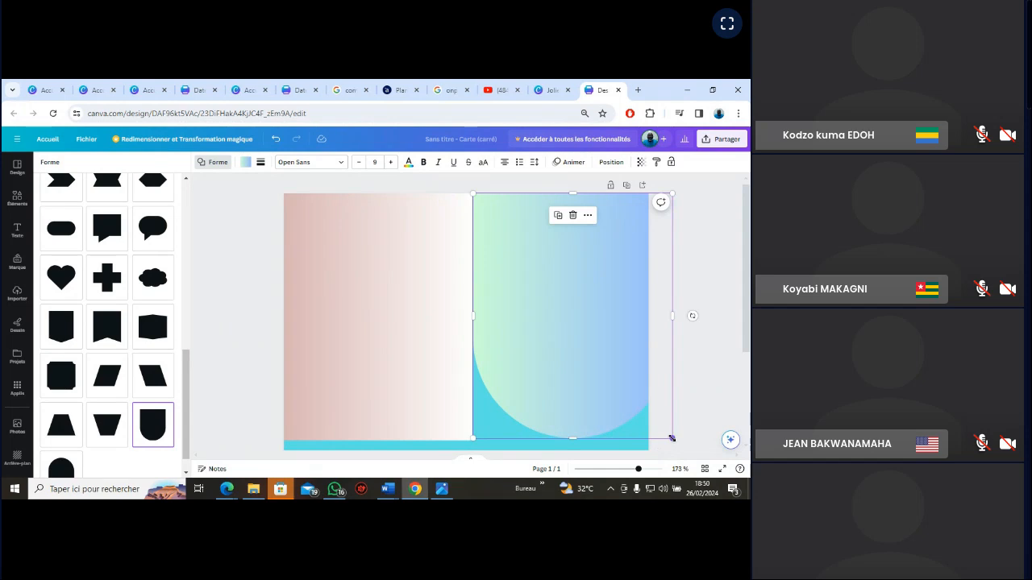
left_click_drag(673, 437, 598, 409)
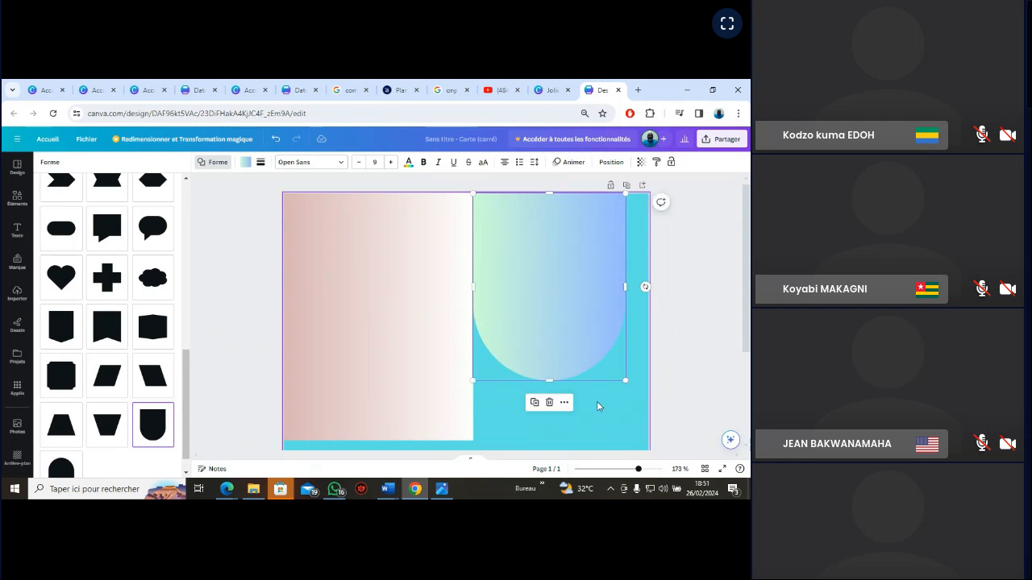
Undo the resizing and the rounded-bottom shape change on the green-to-blue gradient rectangle
left_click(275, 140)
left_click(276, 141)
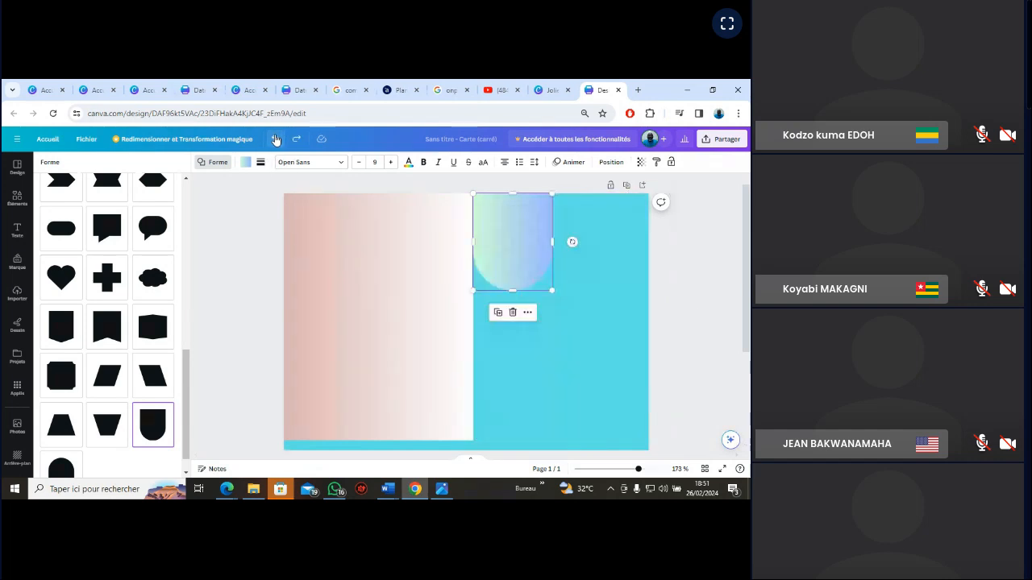
left_click(275, 141)
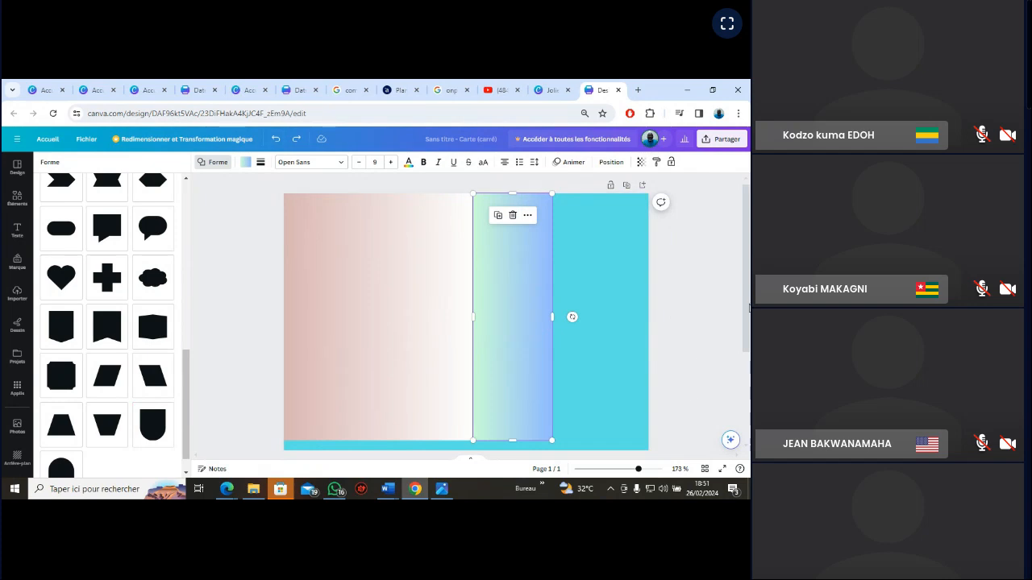
Fill the green-to-blue gradient rectangle with solid white and deselect it
scroll(749, 307, "down", 2)
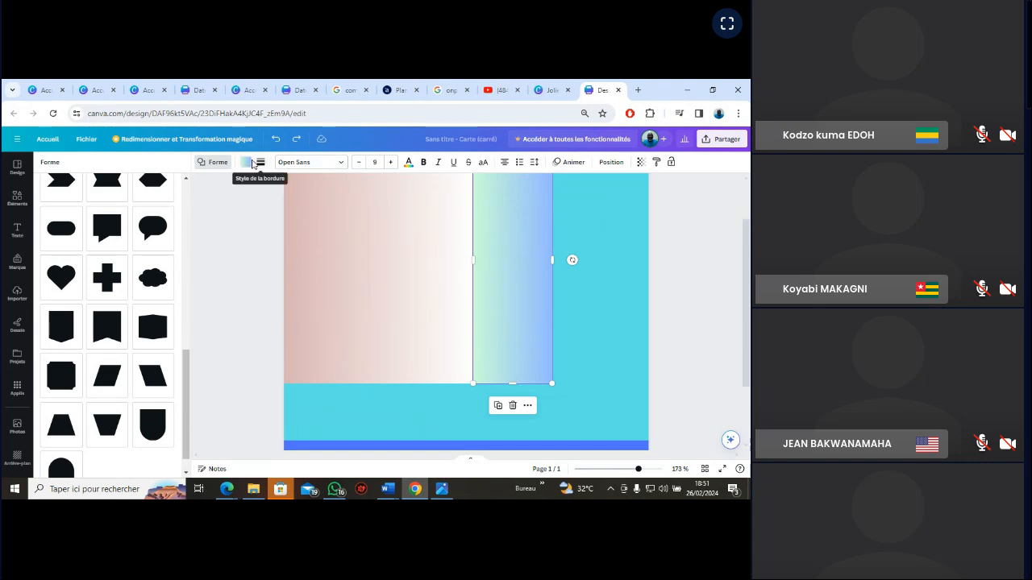
left_click(247, 162)
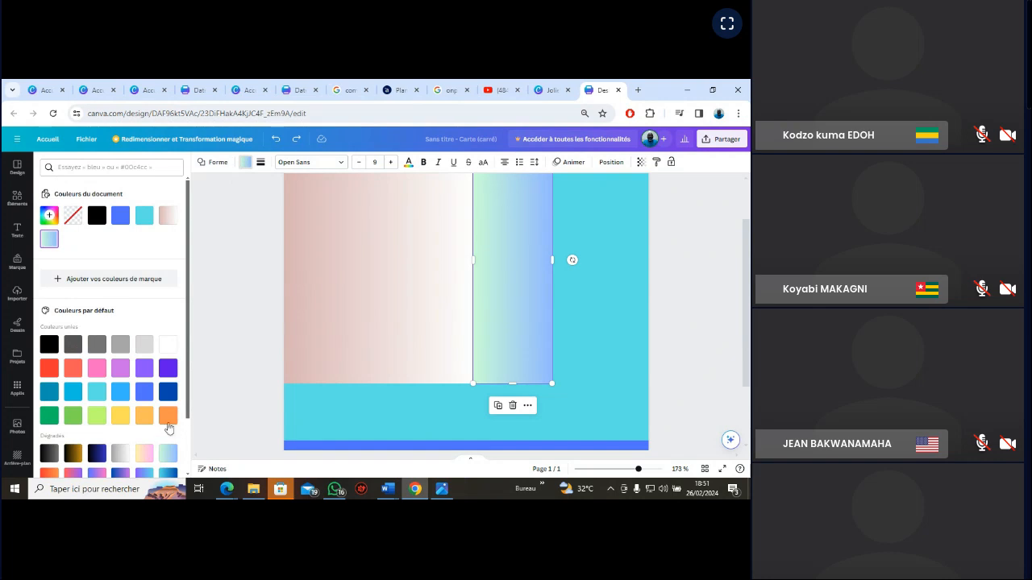
left_click(169, 345)
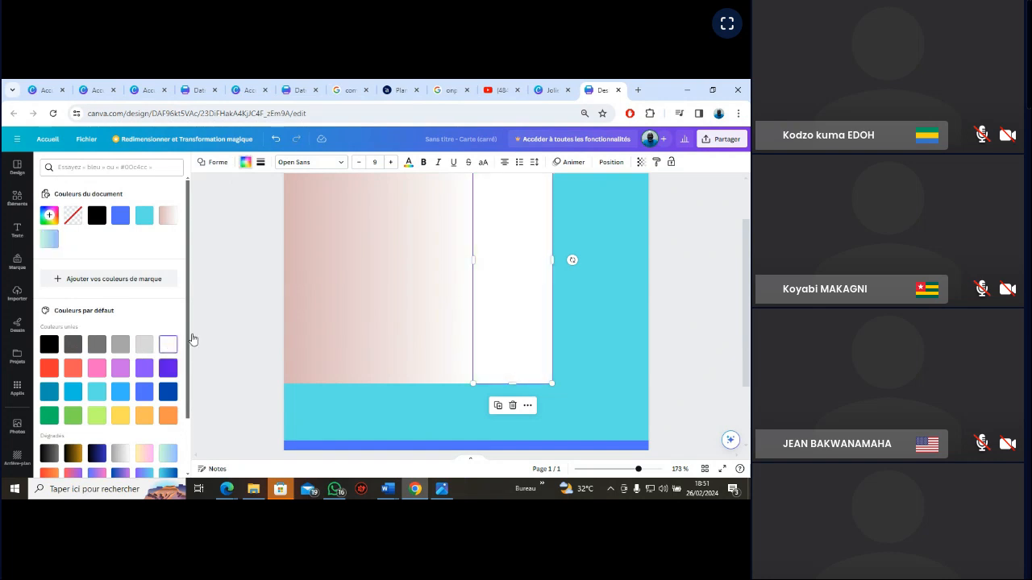
left_click(612, 291)
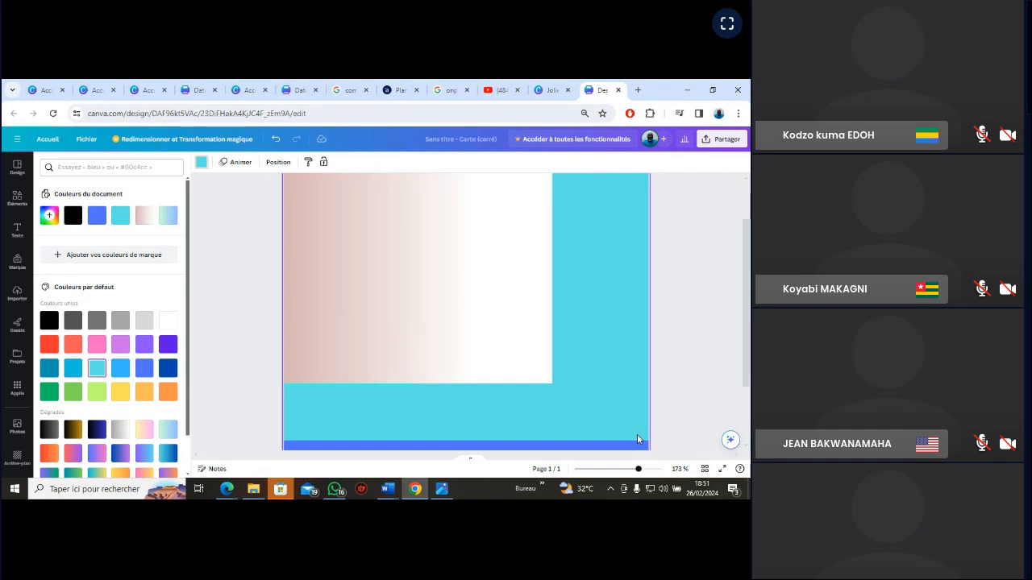
right_click(617, 353)
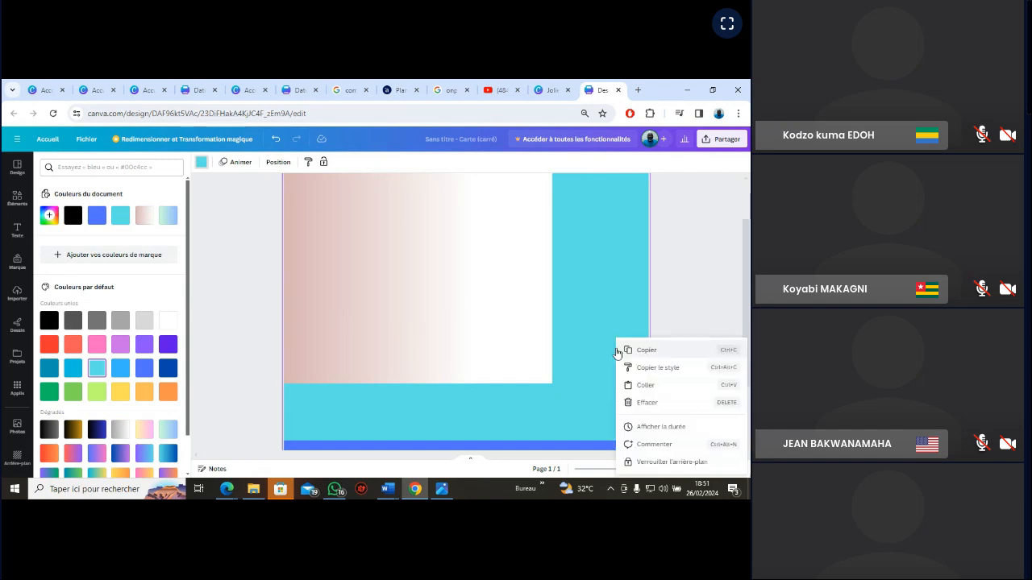
right_click(589, 213)
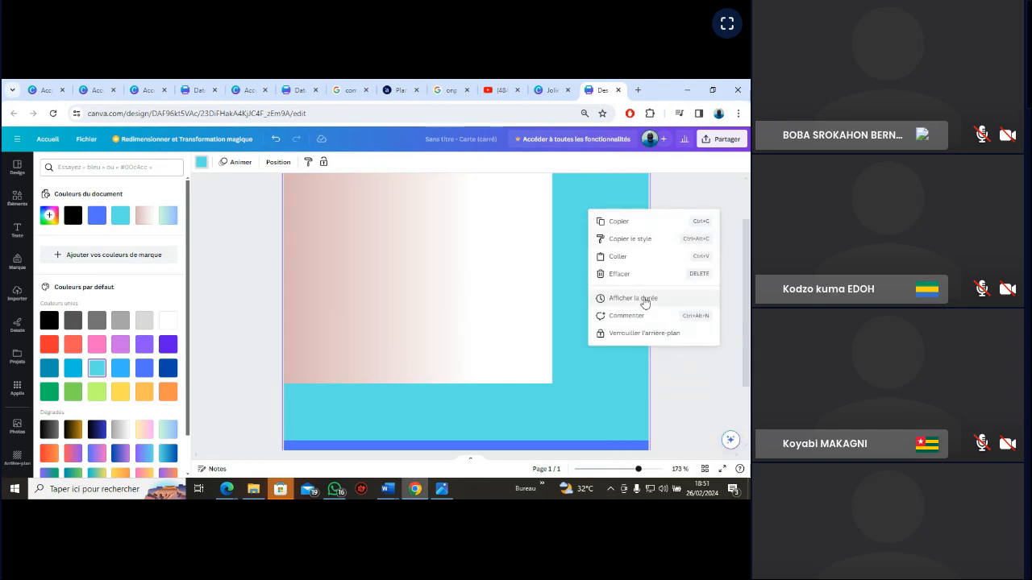
left_click(567, 201)
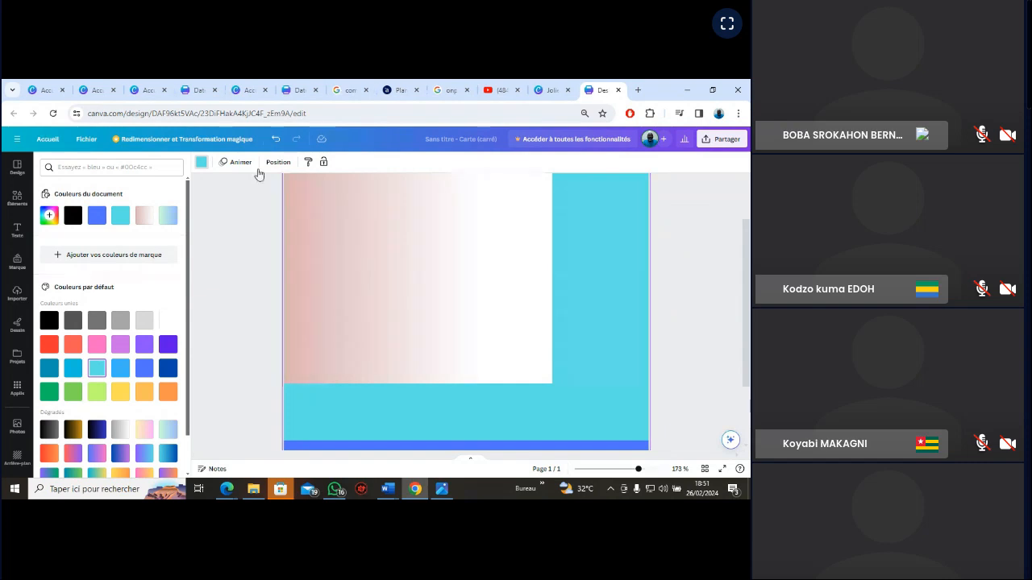
Make the page background white and fit a widened duplicate of the white rectangle into the gap along the page's right edge
left_click(168, 321)
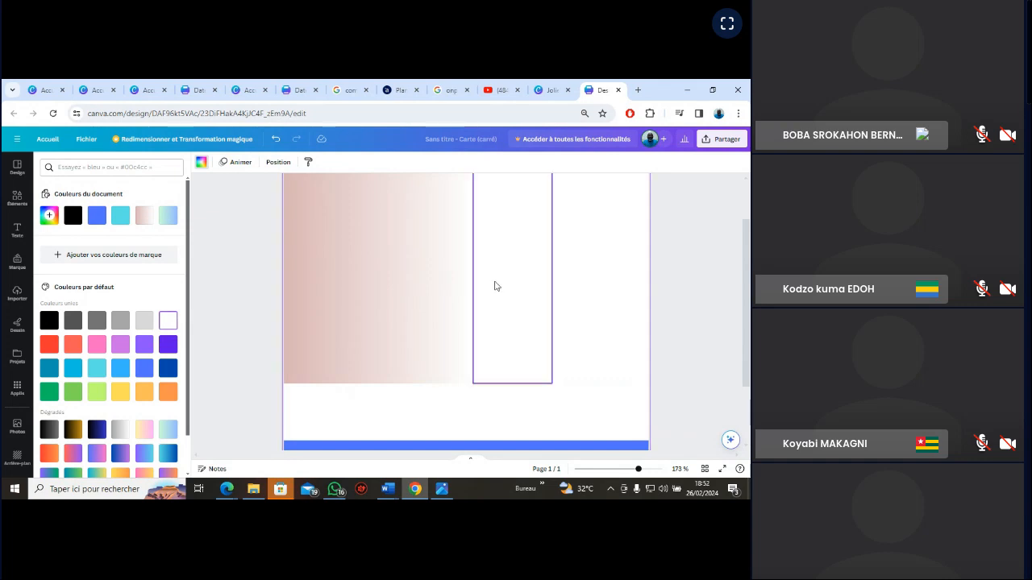
right_click(495, 286)
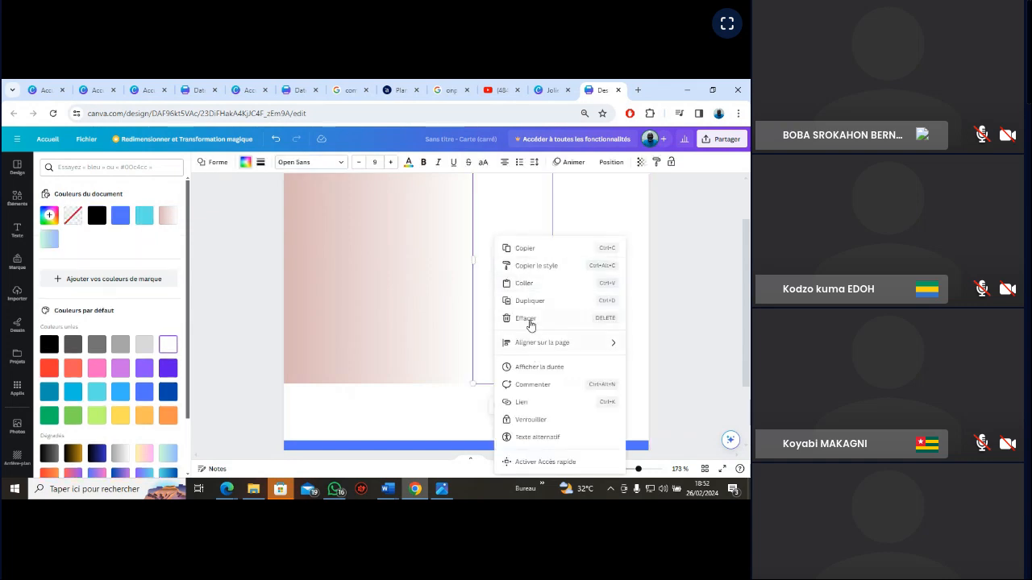
left_click(528, 300)
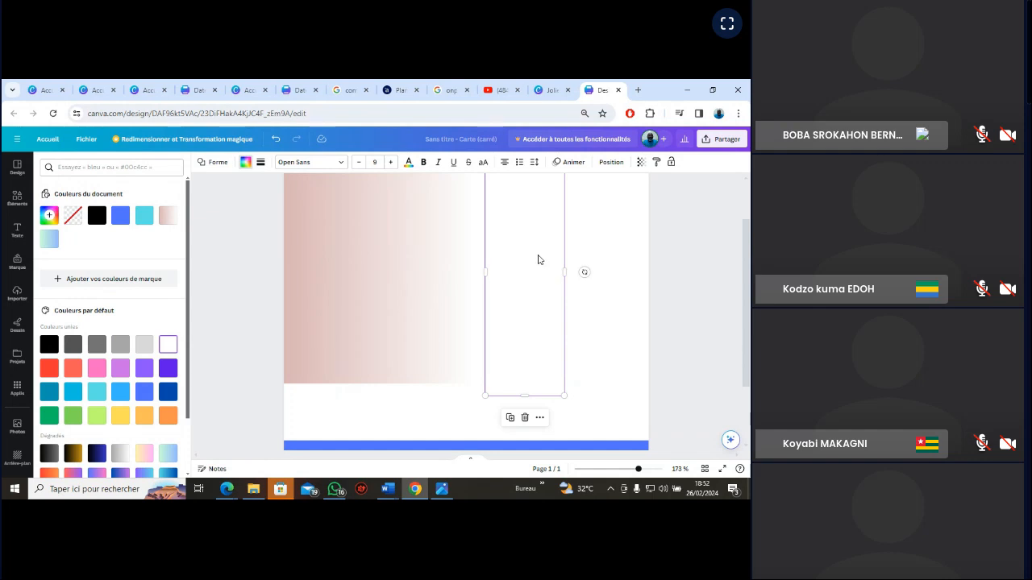
left_click_drag(539, 260, 619, 232)
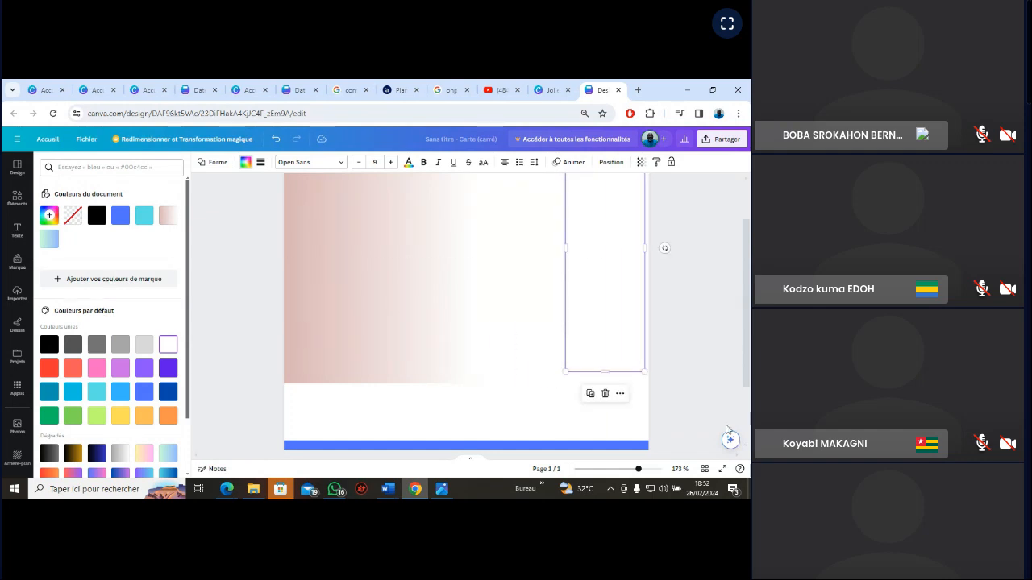
scroll(727, 379, "up", 2)
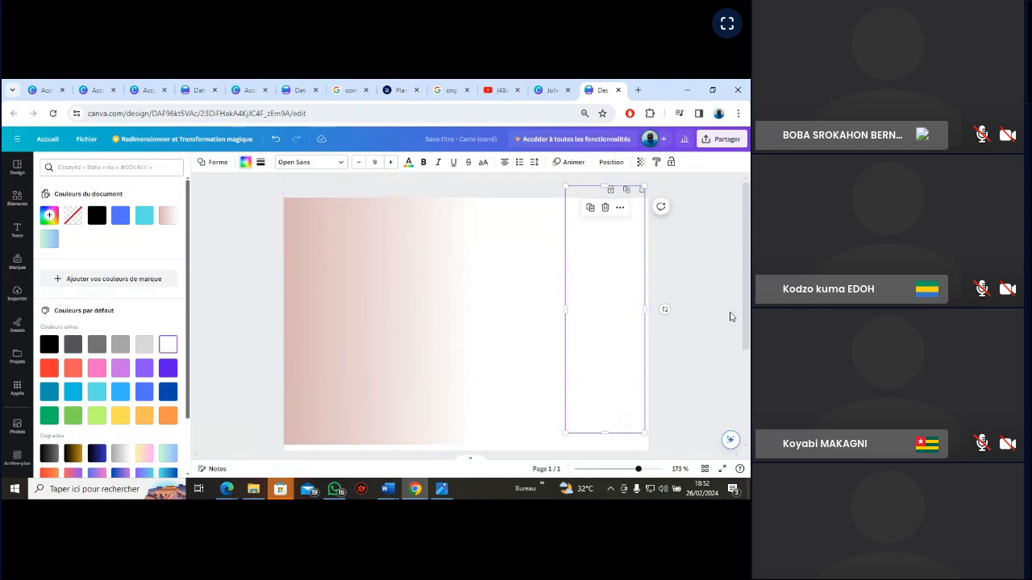
left_click_drag(594, 293, 598, 308)
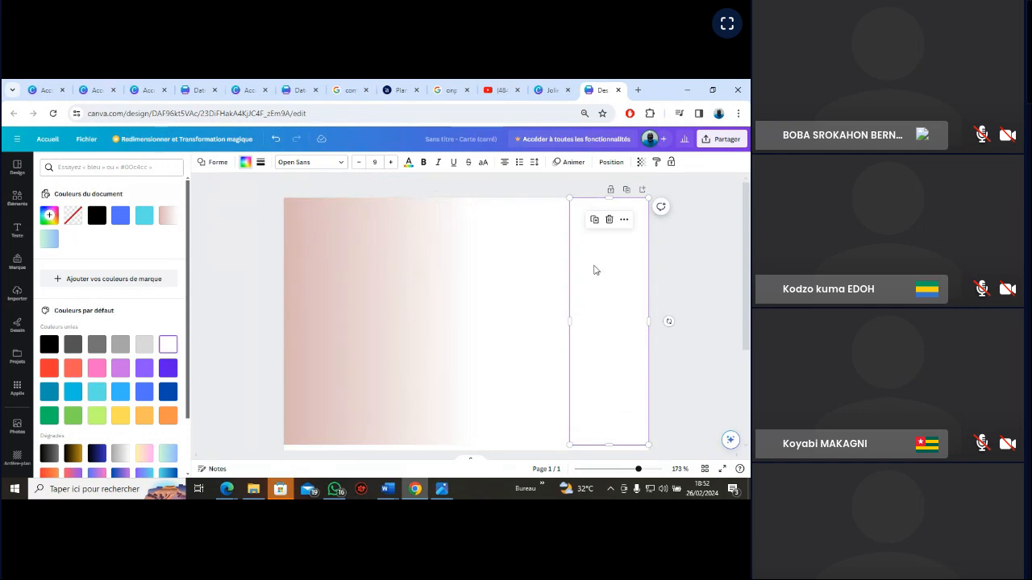
left_click_drag(569, 321, 550, 322)
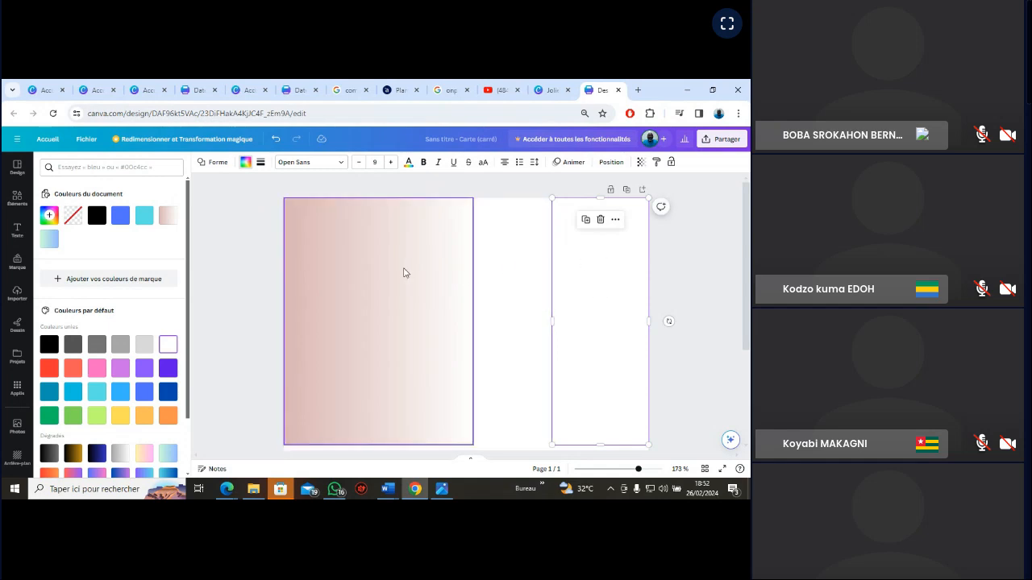
Compare the blue bottom band with the curved band in the VGN_EXERCICE.jpg reference image
left_click_drag(748, 263, 748, 337)
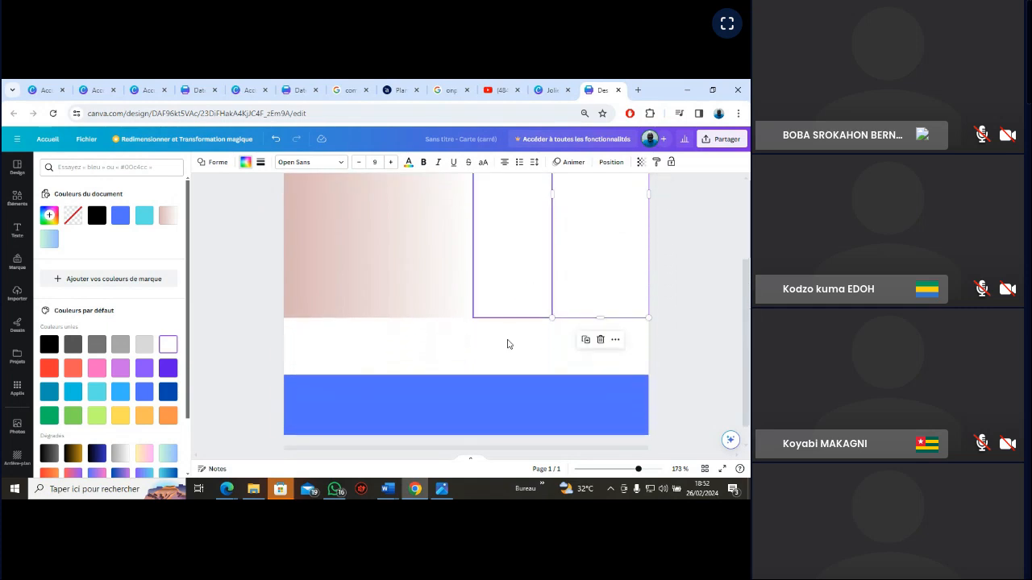
left_click(458, 391)
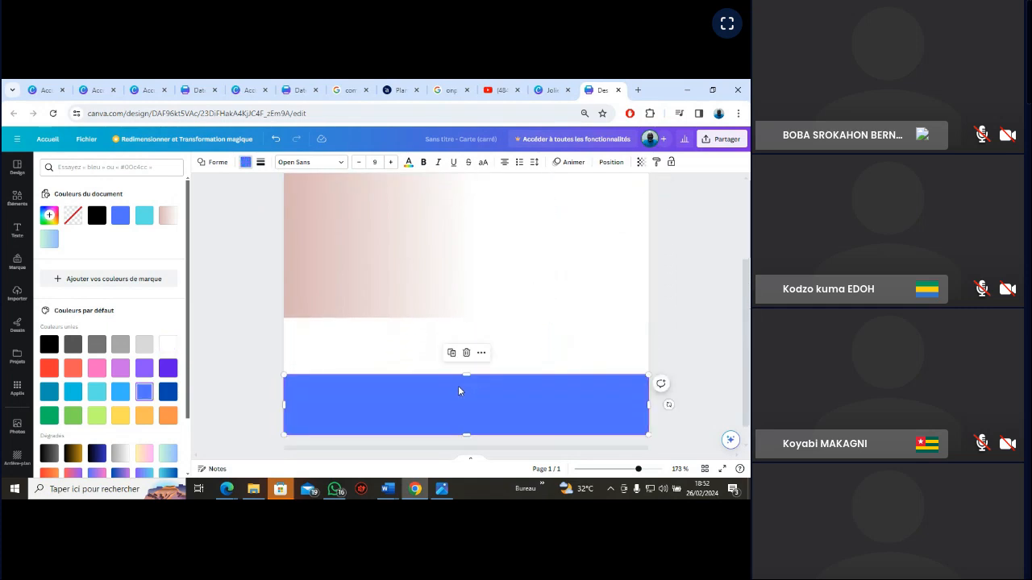
left_click(443, 489)
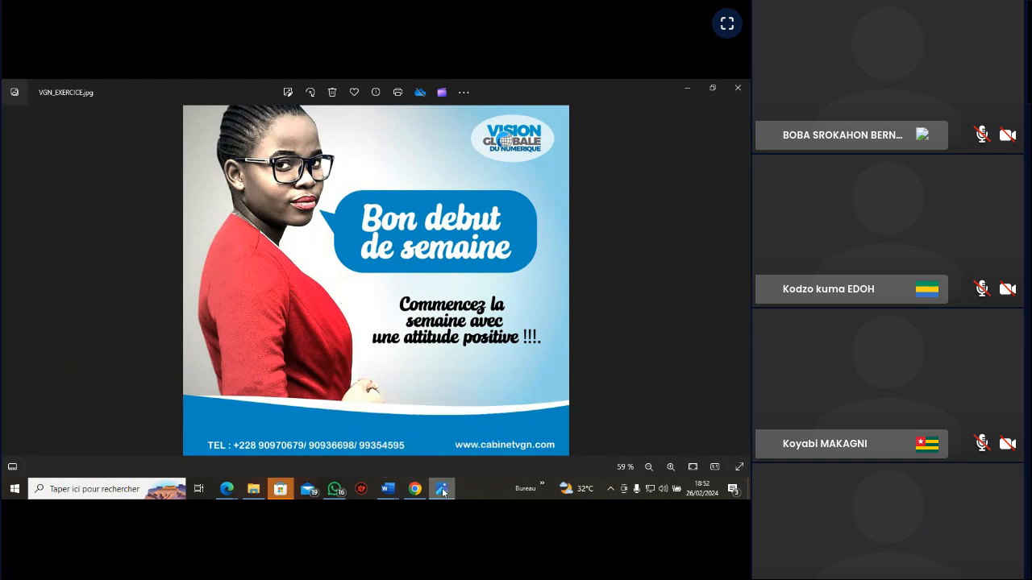
mouse_move(442, 492)
left_click(449, 491)
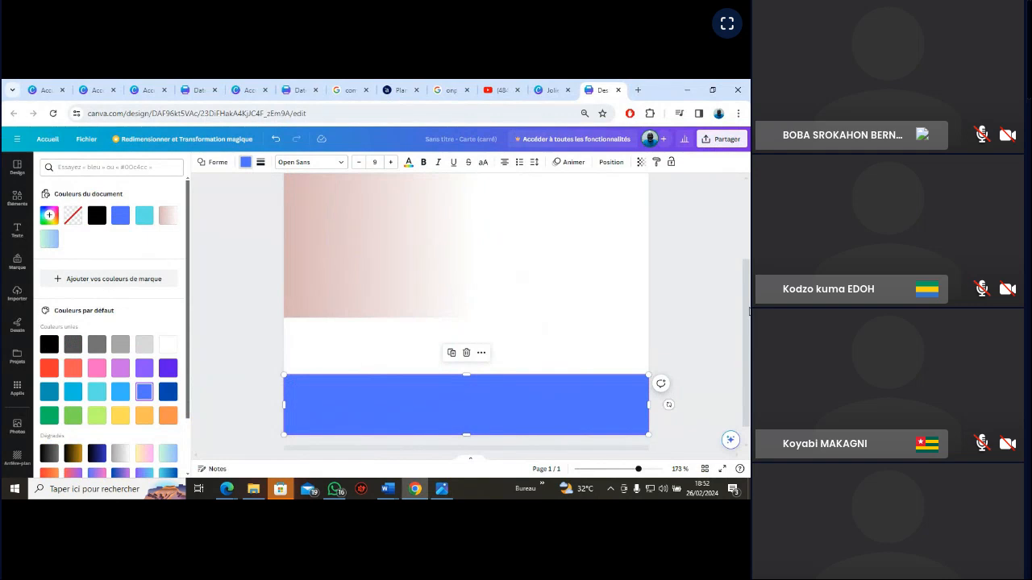
Change the blue bottom band's shape to the arch with a rounded top
scroll(748, 312, "up", 3)
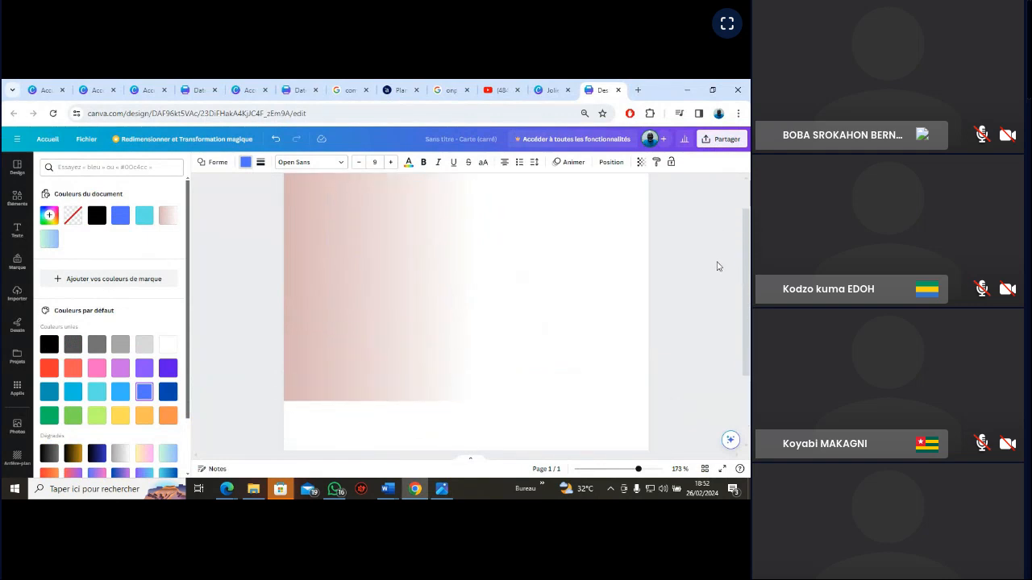
scroll(719, 266, "down", 3)
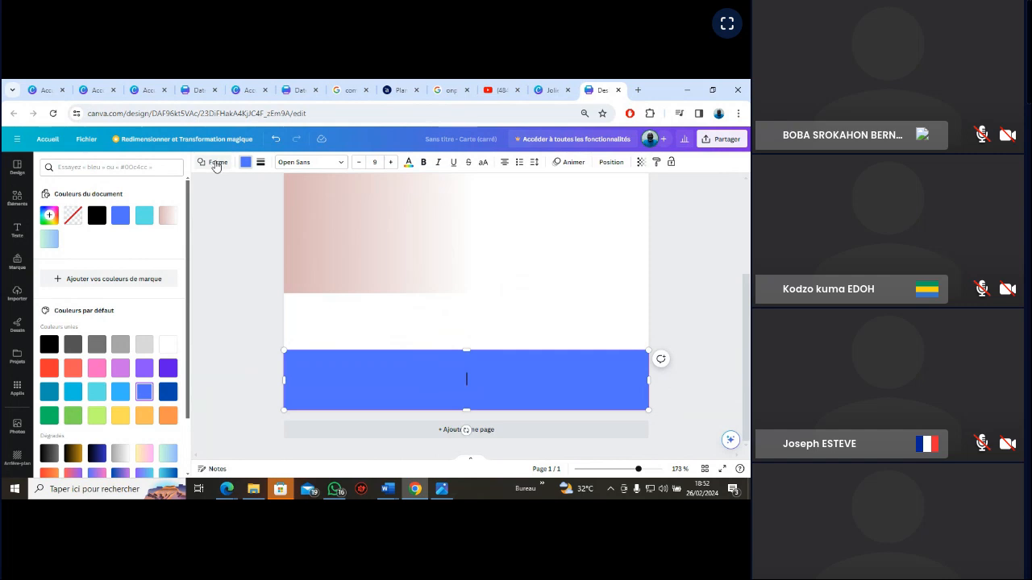
left_click(216, 164)
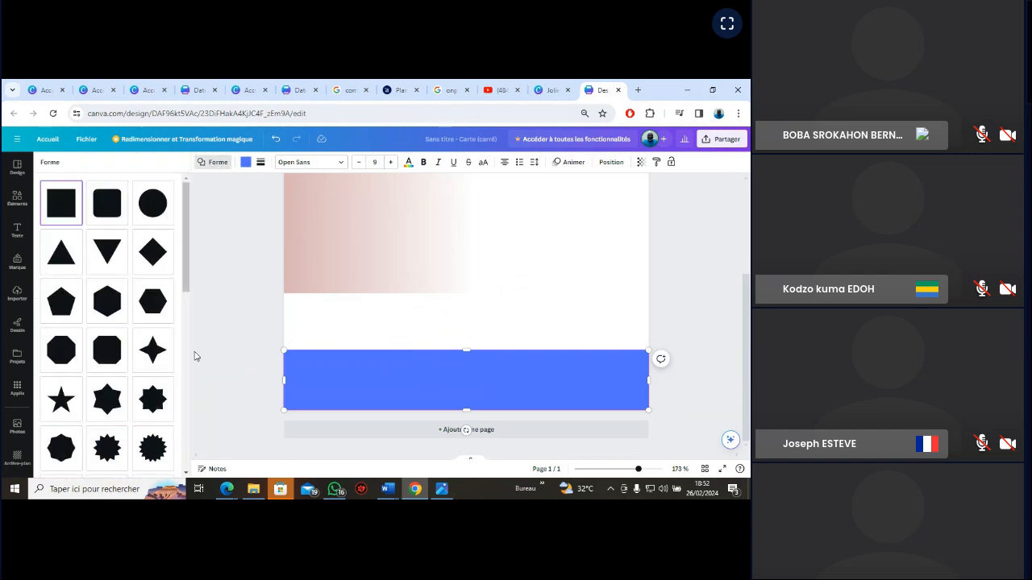
left_click_drag(186, 272, 192, 460)
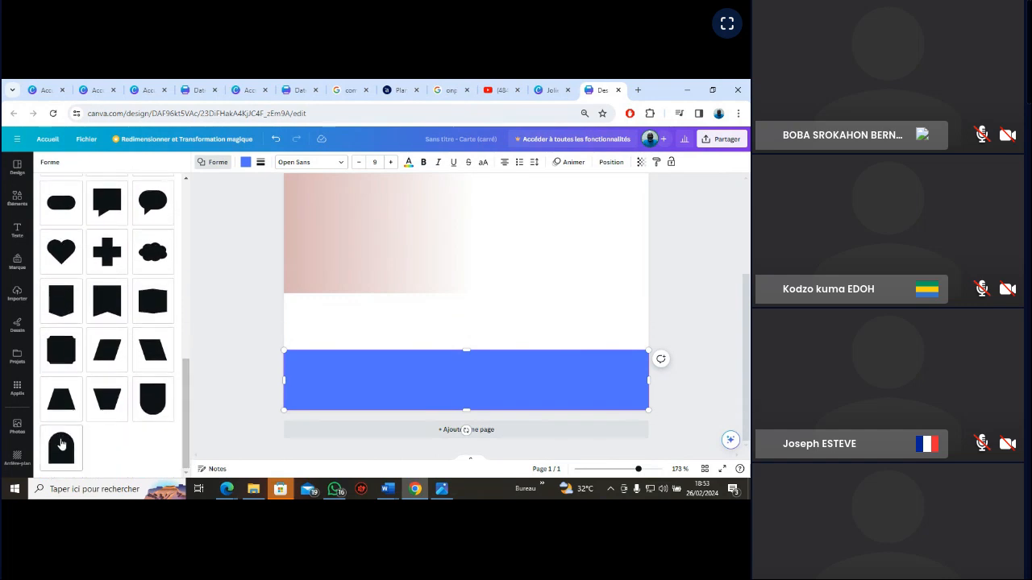
left_click(60, 443)
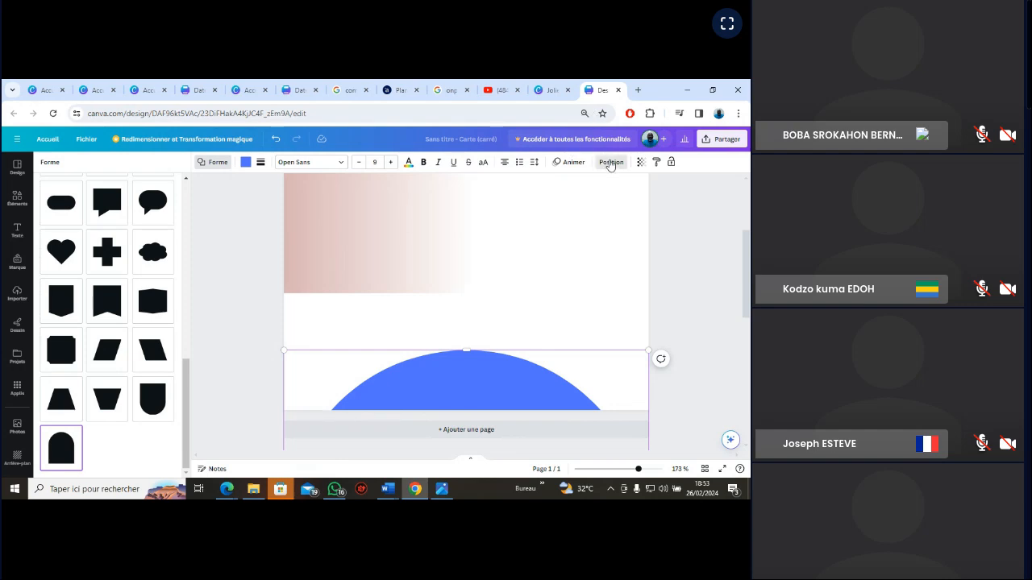
Rotate the blue arch to -45° and move it to the page's lower-left corner, at about X -2.44 po, Y 6.04 po
left_click(610, 163)
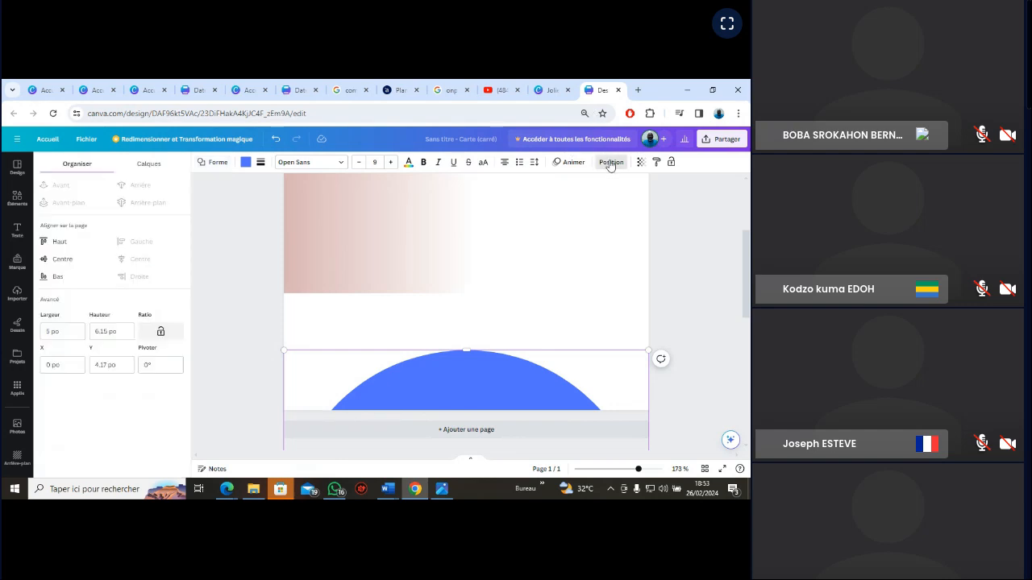
left_click(168, 364)
left_click(141, 441)
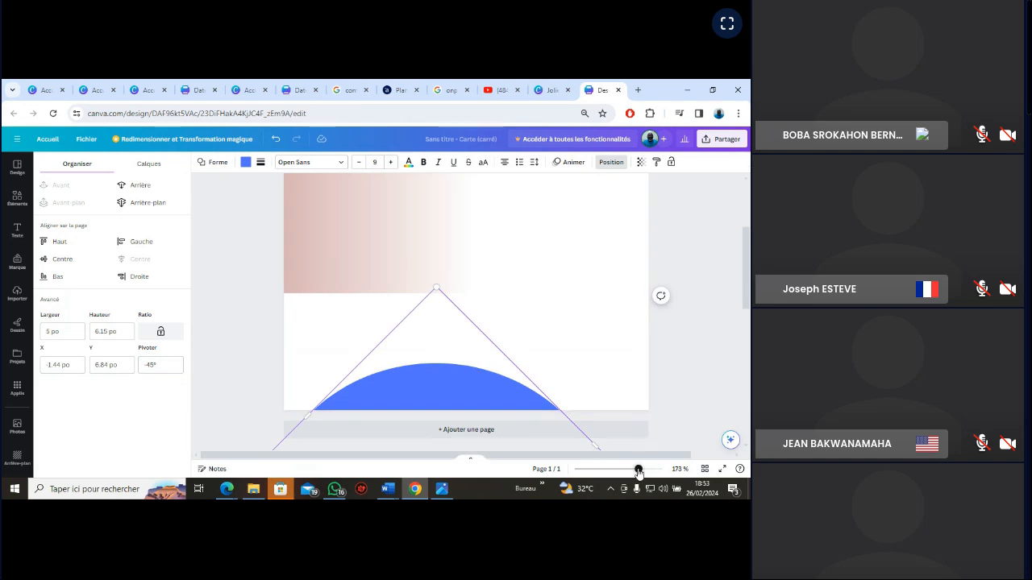
left_click_drag(637, 469, 620, 471)
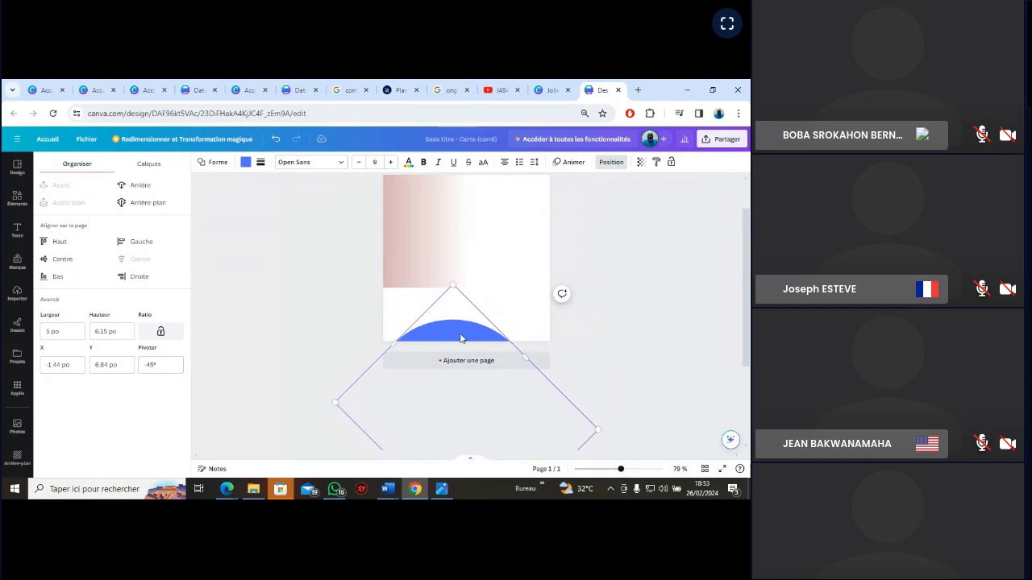
left_click_drag(461, 337, 425, 311)
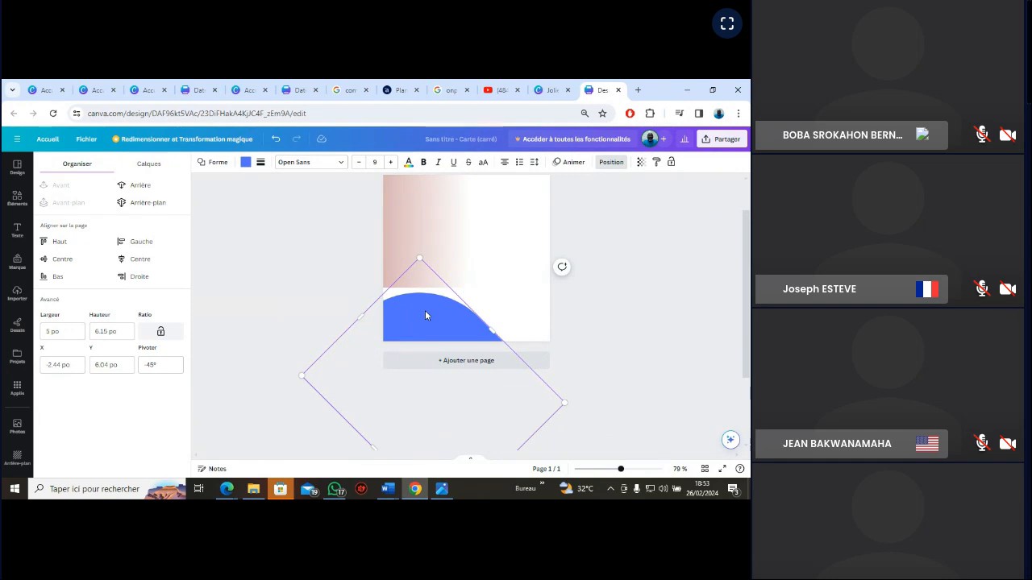
Duplicate the rotated blue arch and place the copy to its right, level with it, at about X -0.91 po, Y 6.04 po
right_click(425, 311)
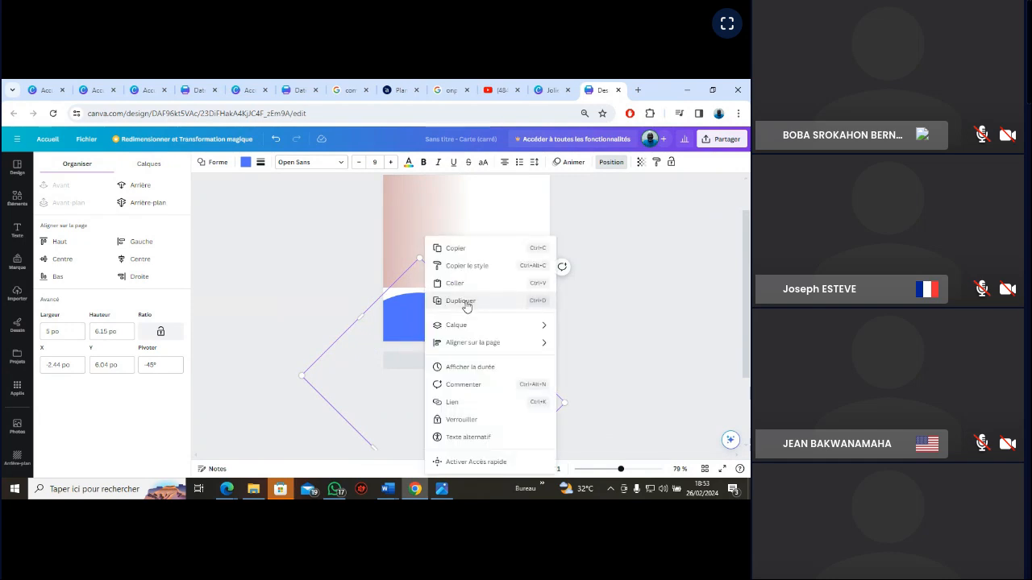
left_click(462, 300)
left_click_drag(435, 317, 481, 311)
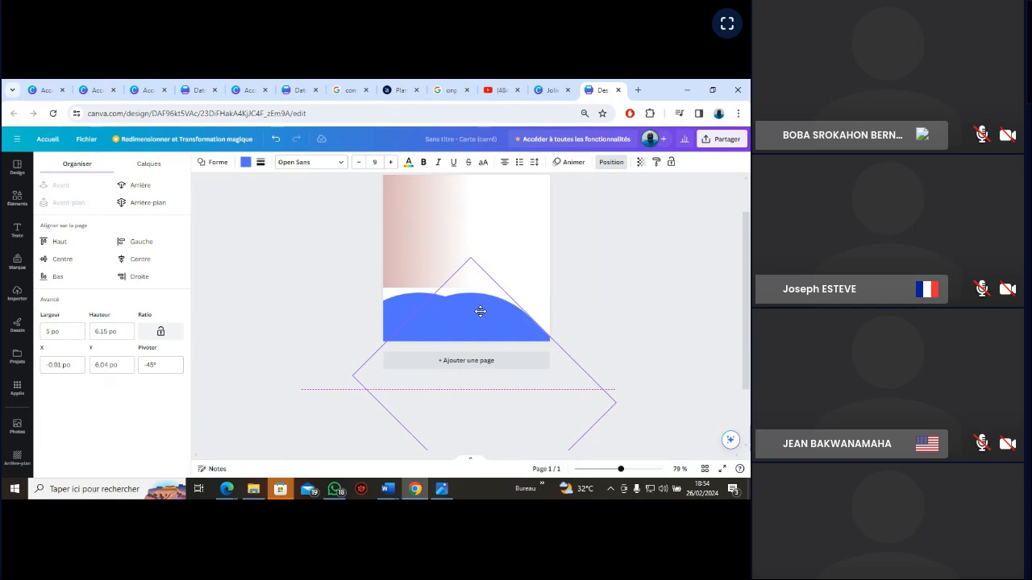
left_click_drag(480, 312, 480, 310)
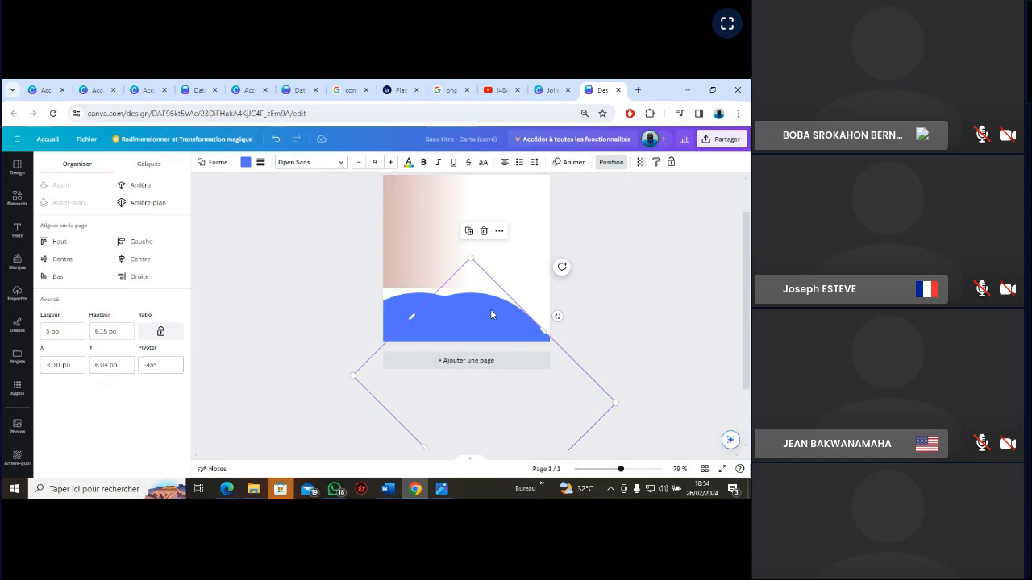
Rotate the right blue arch to -75° and raise it slightly to about X -0.48 po, Y 7.84 po
left_click(162, 368)
type("75")
key("Return")
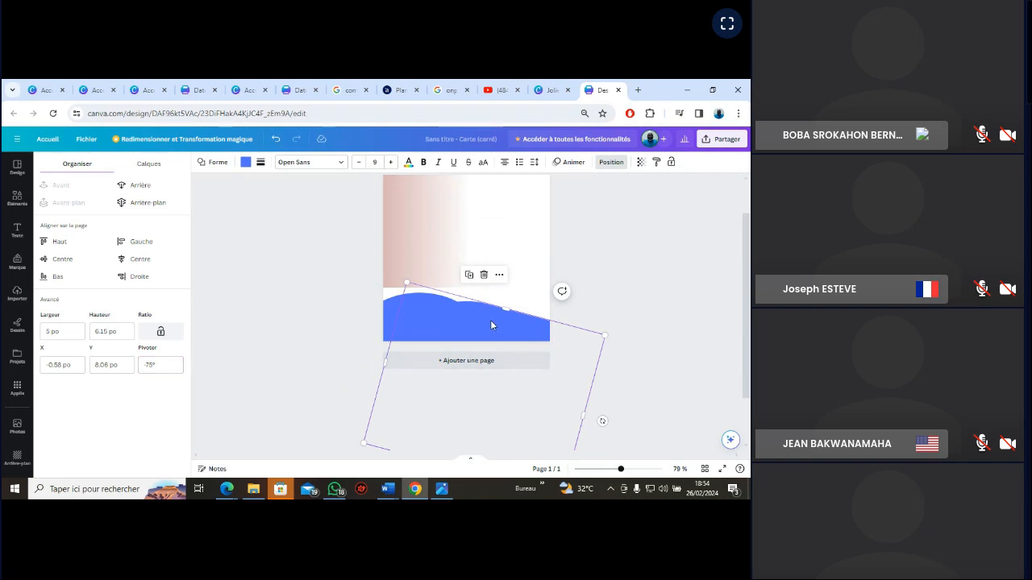
mouse_move(490, 320)
left_mouse_down()
mouse_move(481, 321)
mouse_move(495, 312)
left_mouse_up()
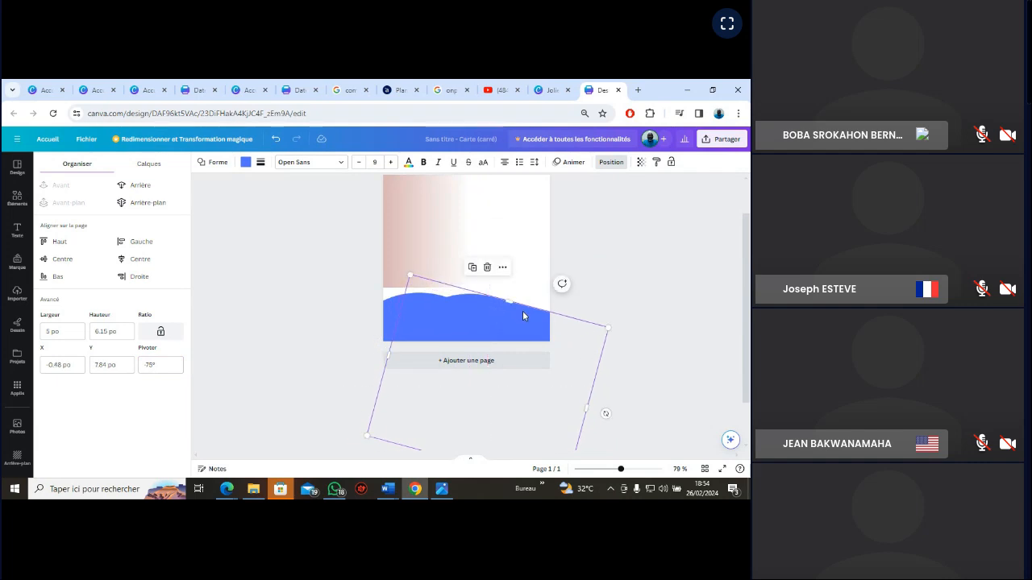
Set the right blue arch's rotation to -90° and deselect it
left_click(149, 364)
type("-90")
left_click(118, 413)
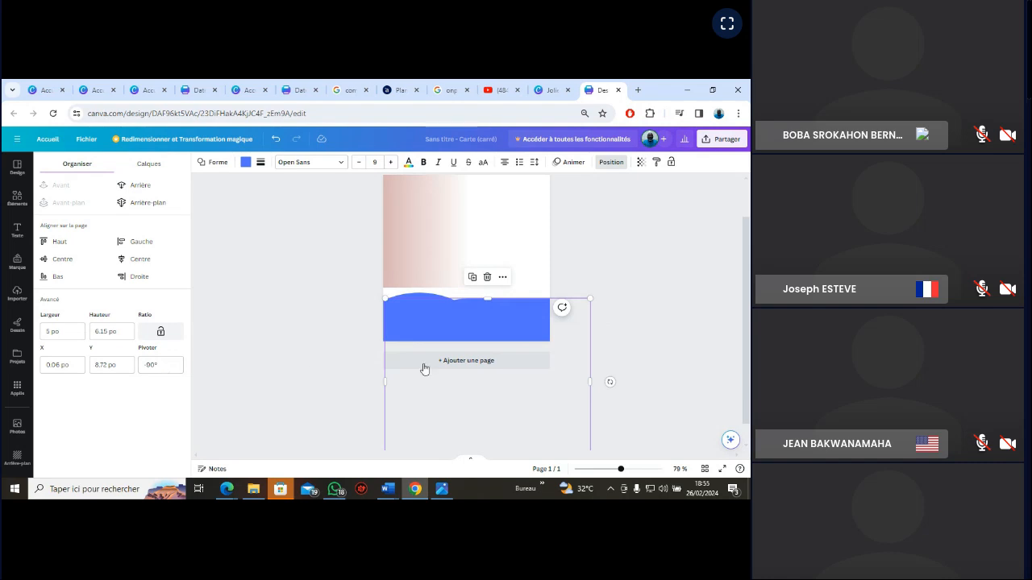
left_click(672, 350)
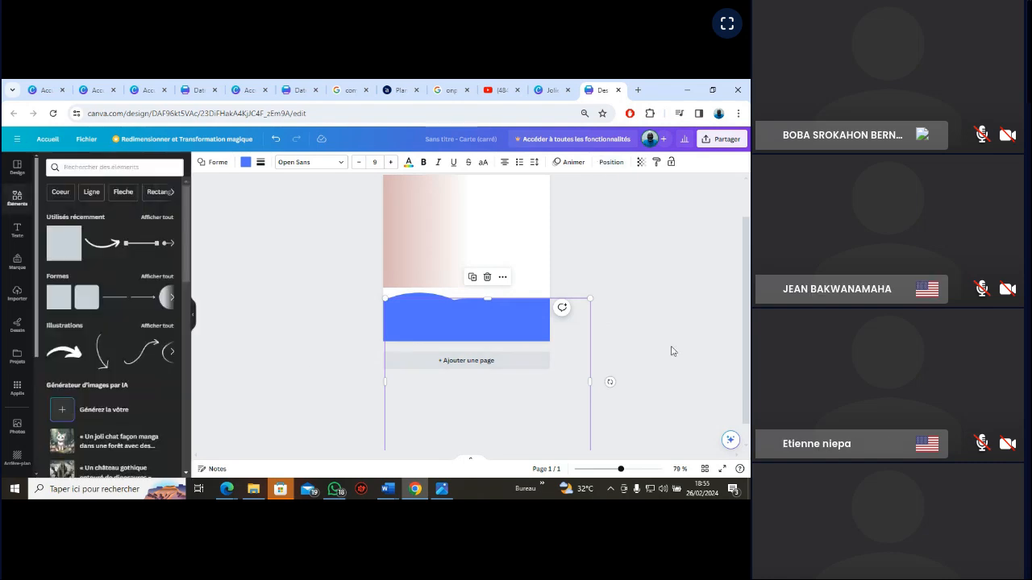
left_click(603, 256)
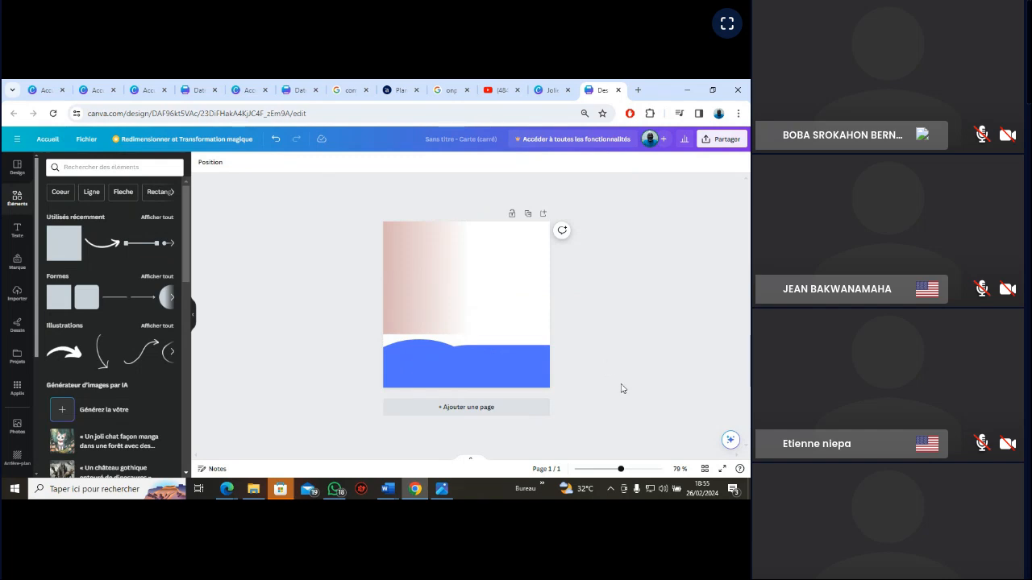
Raise the right blue arch slightly to the height of the left arch's crest, at about X 0.13 po, Y 8.57 po
left_click_drag(621, 470, 630, 470)
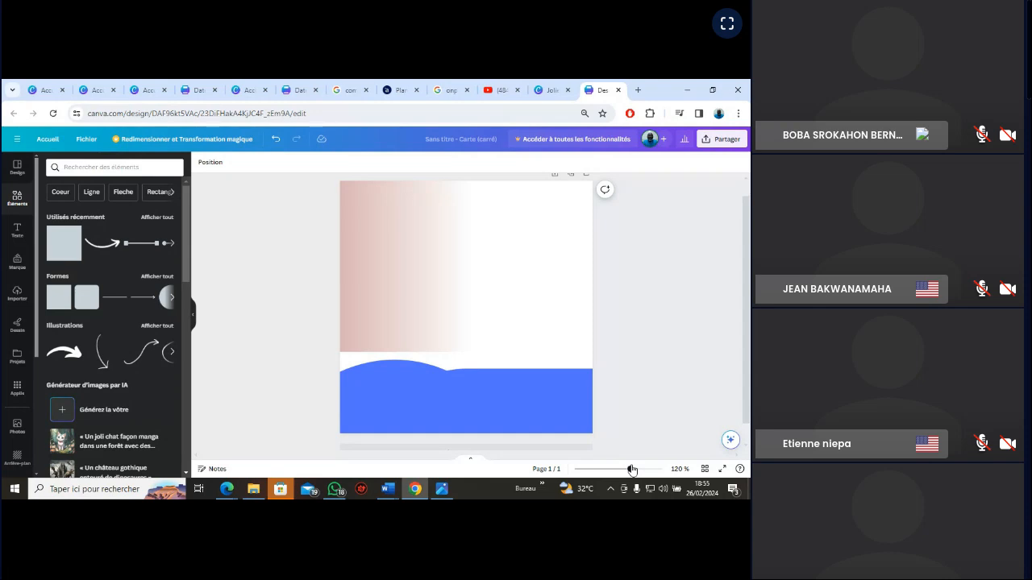
left_click(546, 390)
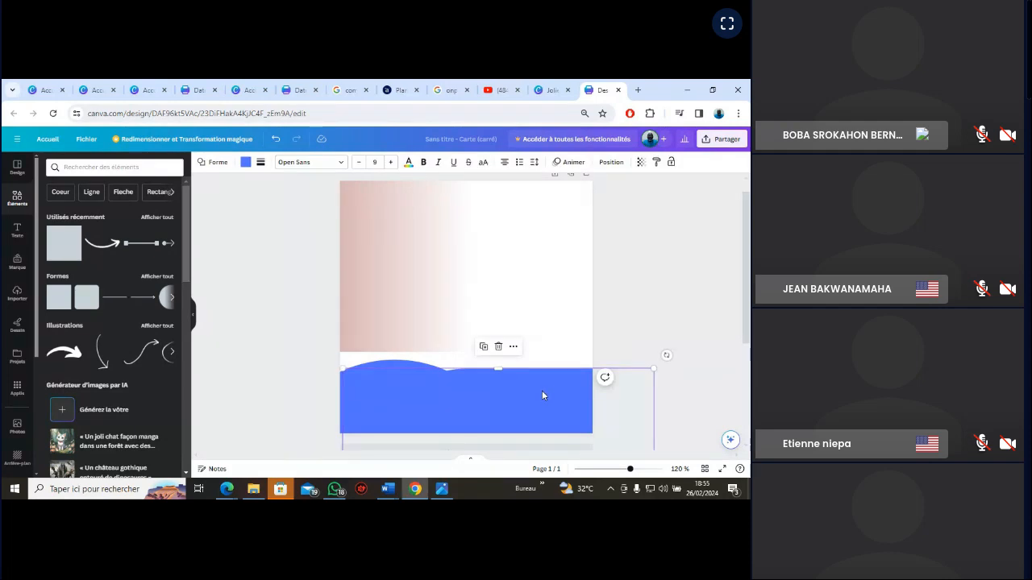
left_click_drag(542, 395, 544, 382)
left_click(645, 314)
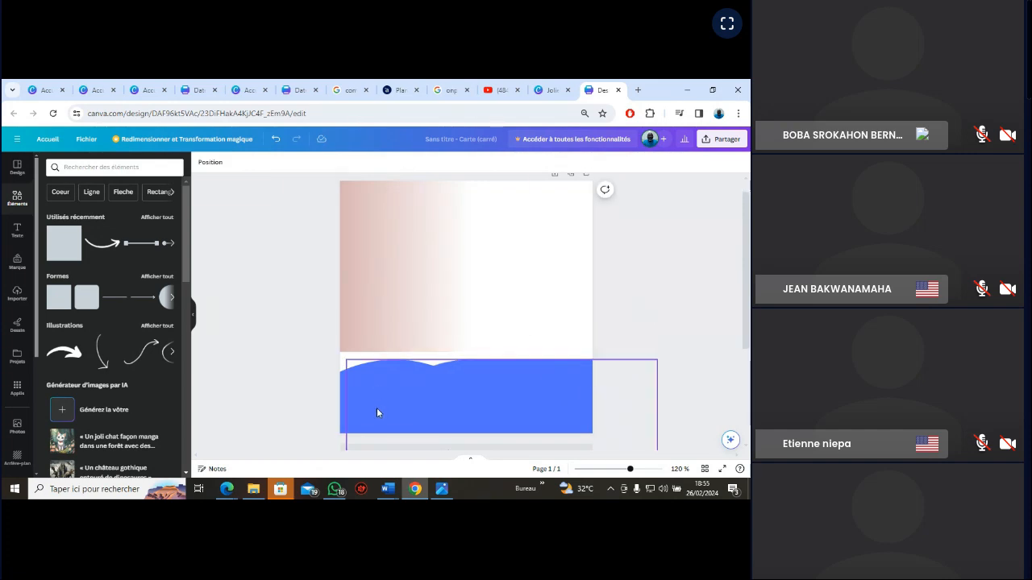
left_click(347, 379)
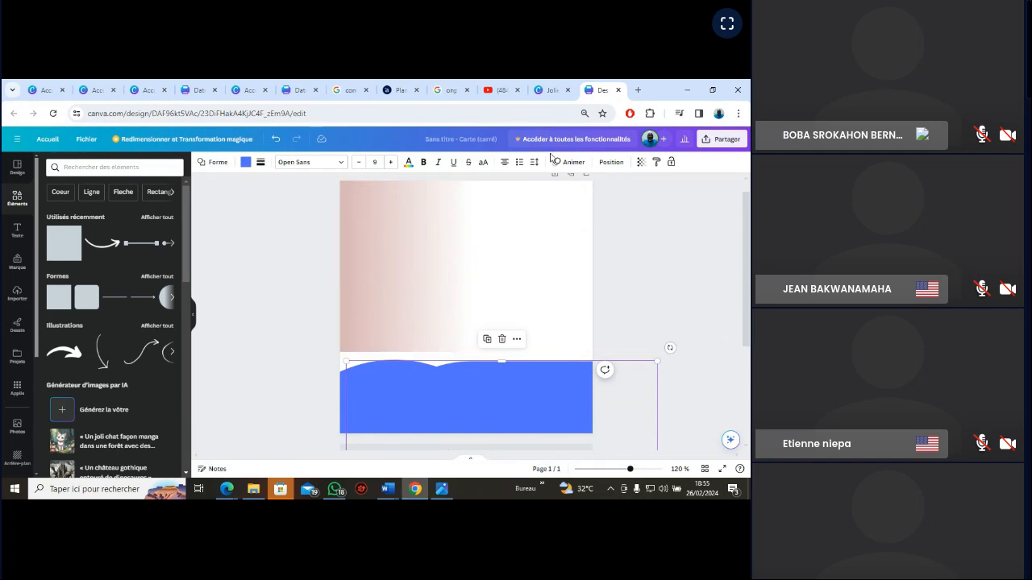
Set the left blue arch's rotation to -60°
left_click(611, 163)
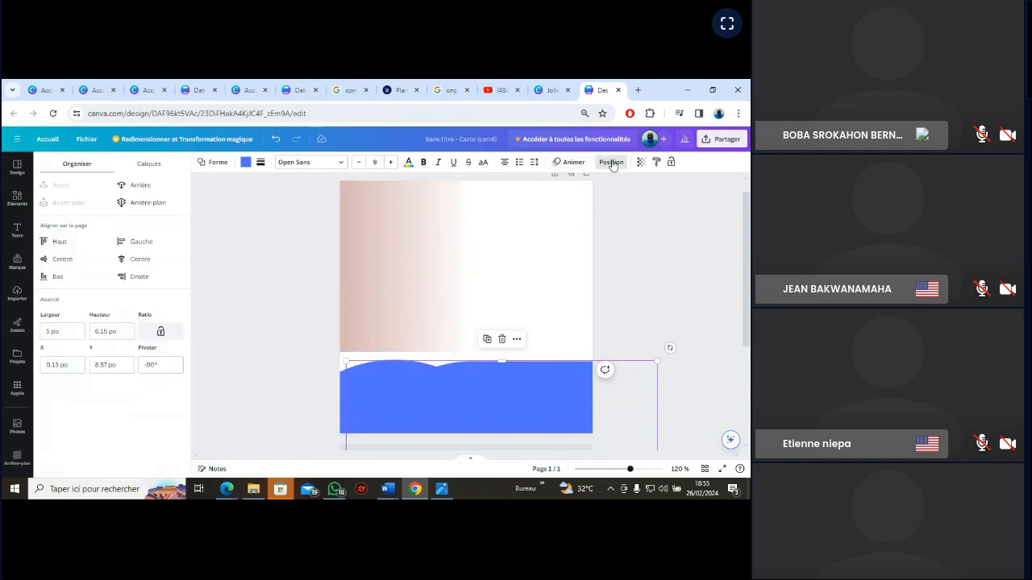
left_click(376, 358)
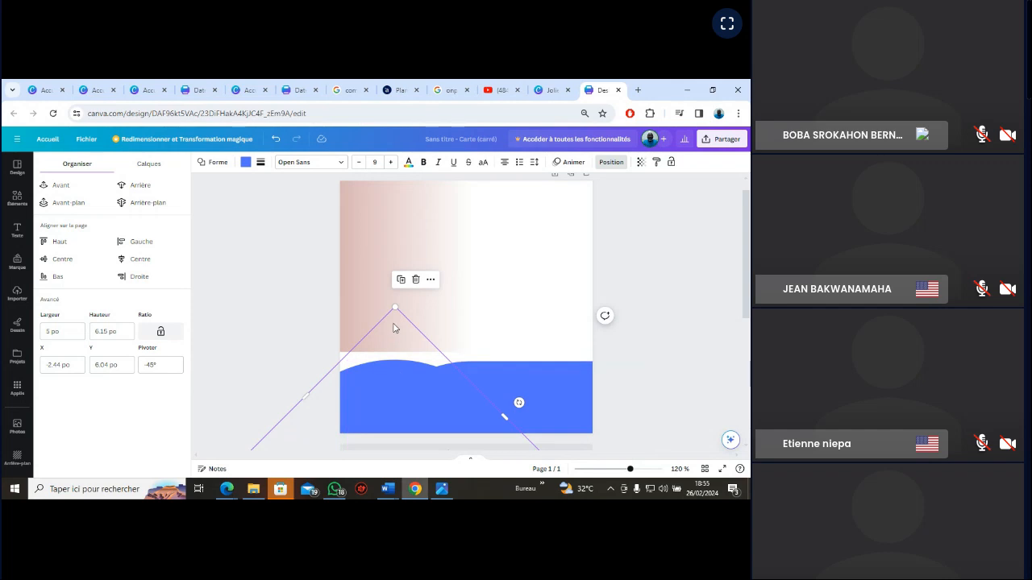
left_click(166, 364)
double_click(150, 364)
type("0")
key("Return")
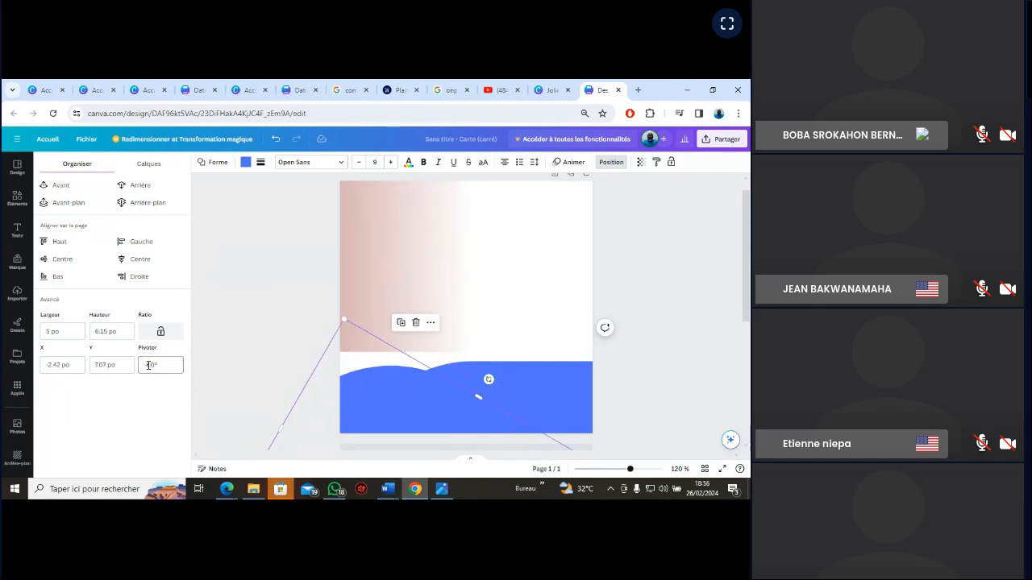
Raise the left blue arch and nudge the right one so both crests sit at nearly the same height
left_click(374, 398)
left_click_drag(370, 394, 376, 393)
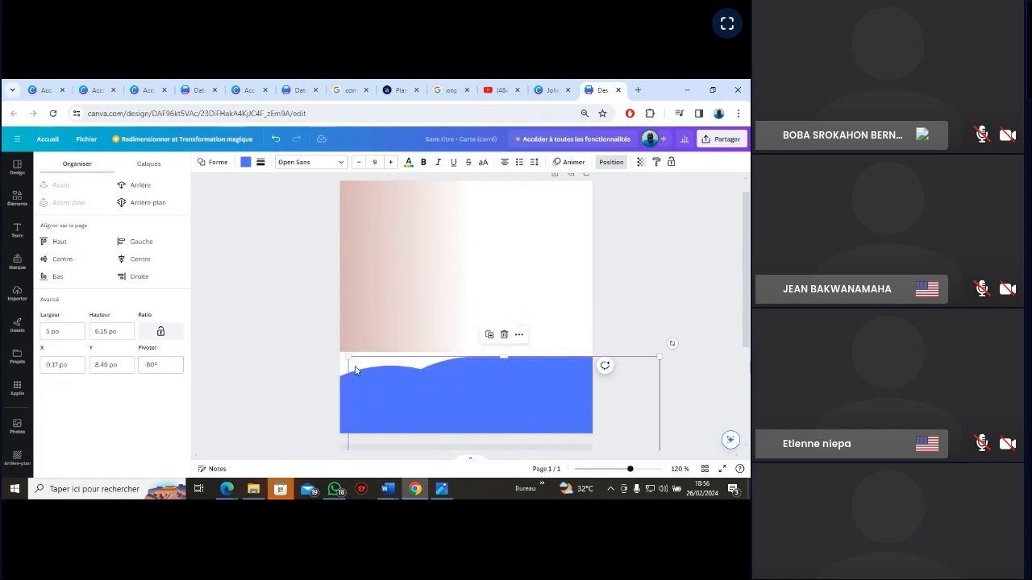
left_click(362, 333)
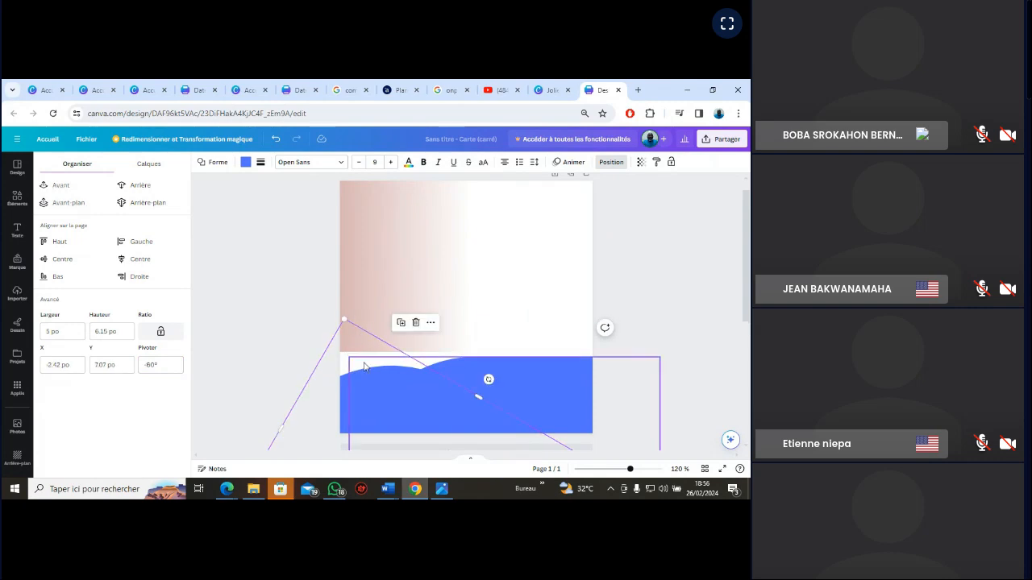
left_click_drag(349, 335, 574, 396)
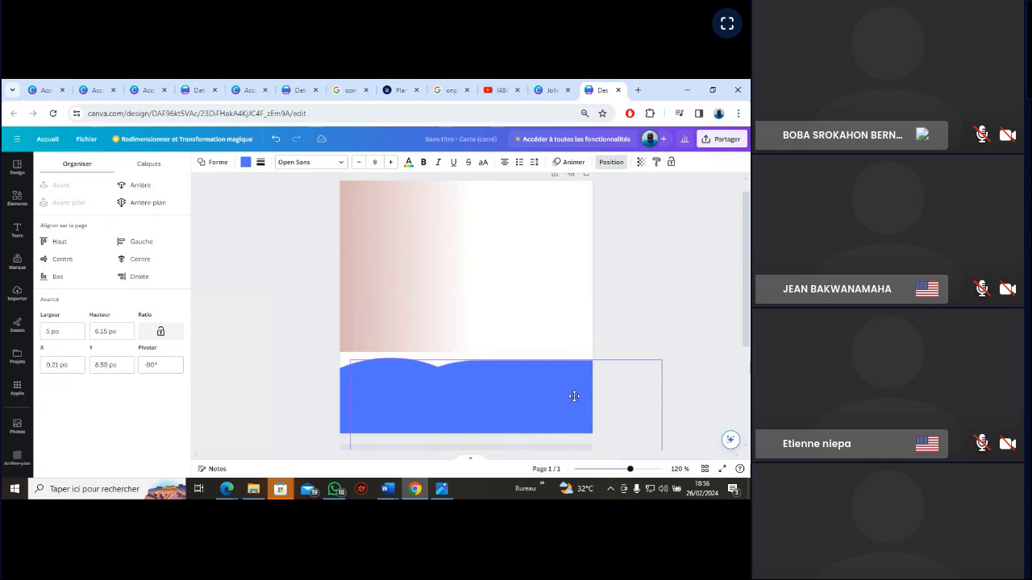
left_click(647, 296)
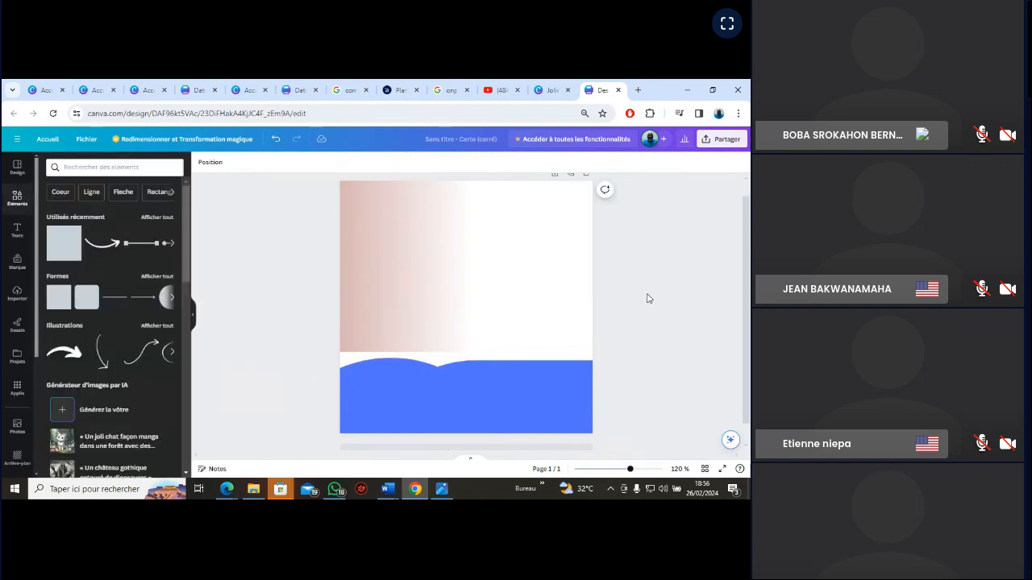
Fill the tall rectangle at the card's right edge with the document blue #5271ff
left_click(567, 306)
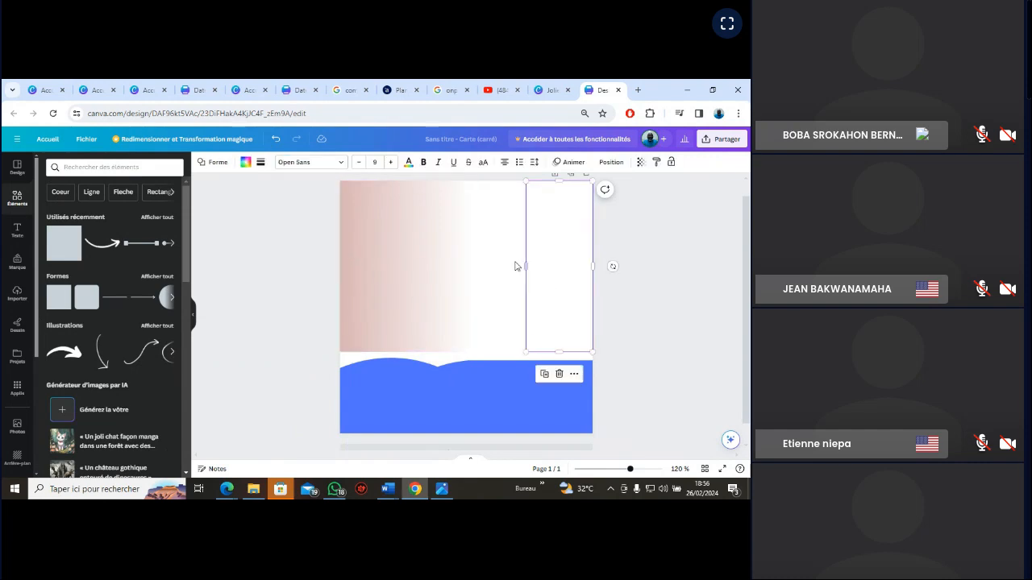
left_click(243, 164)
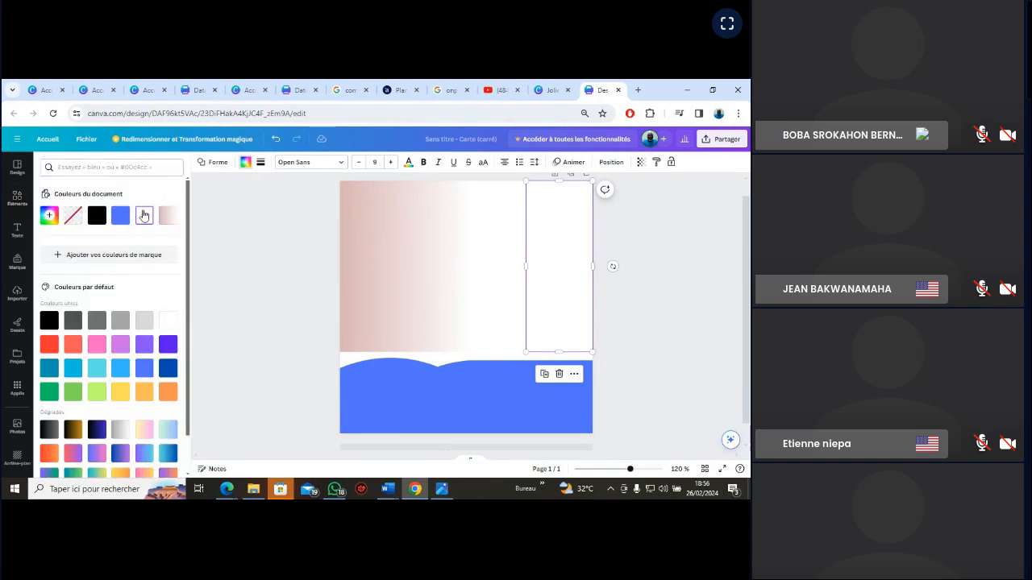
left_click(122, 217)
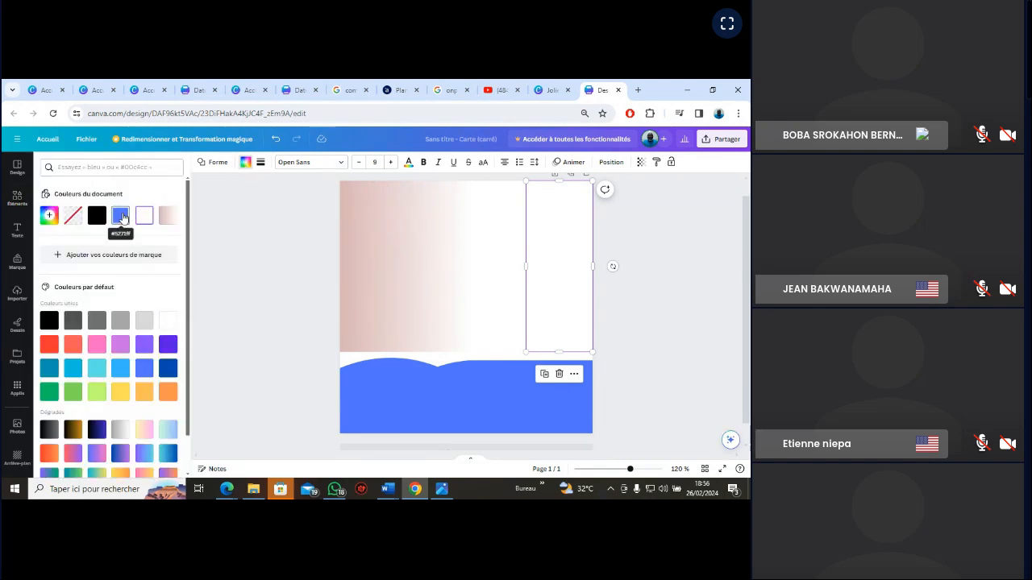
left_click(122, 218)
Fill the tall middle rectangle beside the blue one with the custom grey-blue #BAC8CB and deselect it
left_click(481, 318)
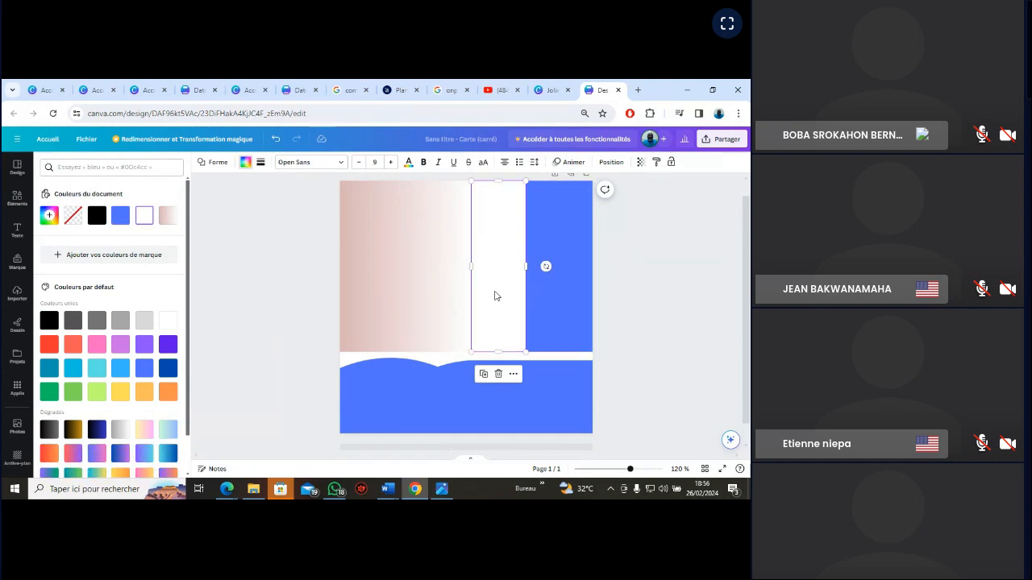
left_click(74, 370)
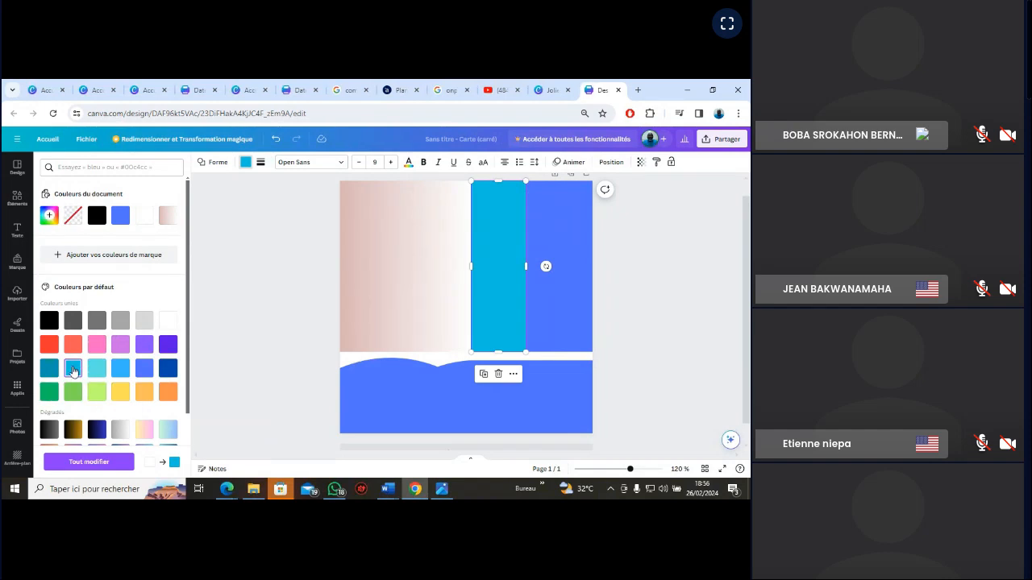
left_click(49, 216)
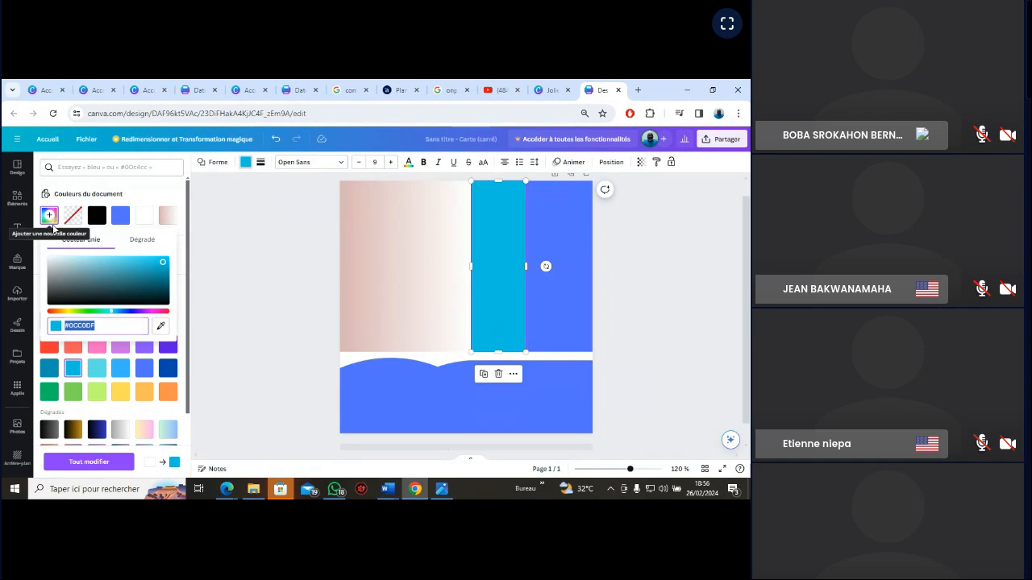
left_click(58, 271)
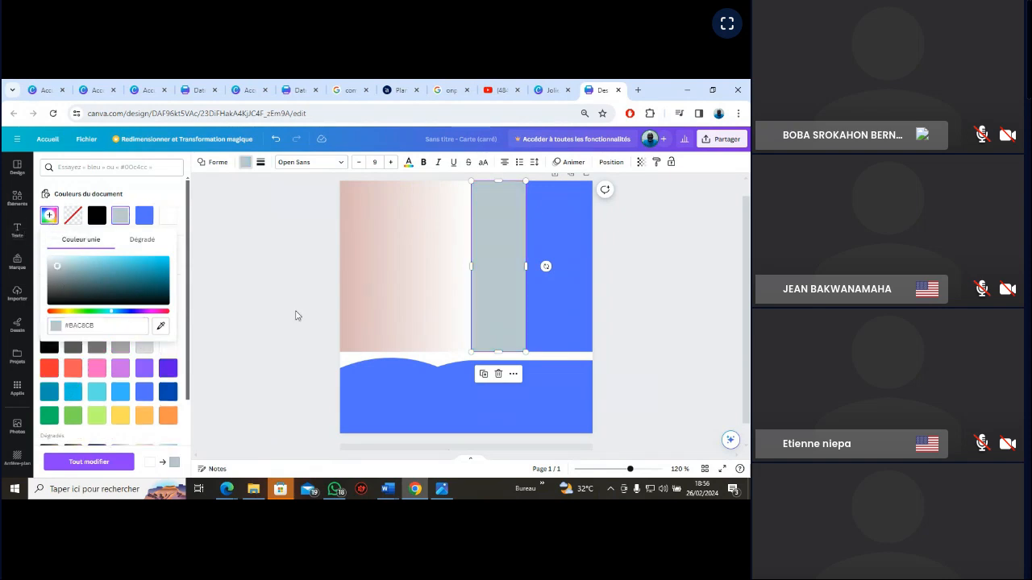
left_click(657, 311)
left_click(659, 311)
left_click(657, 310)
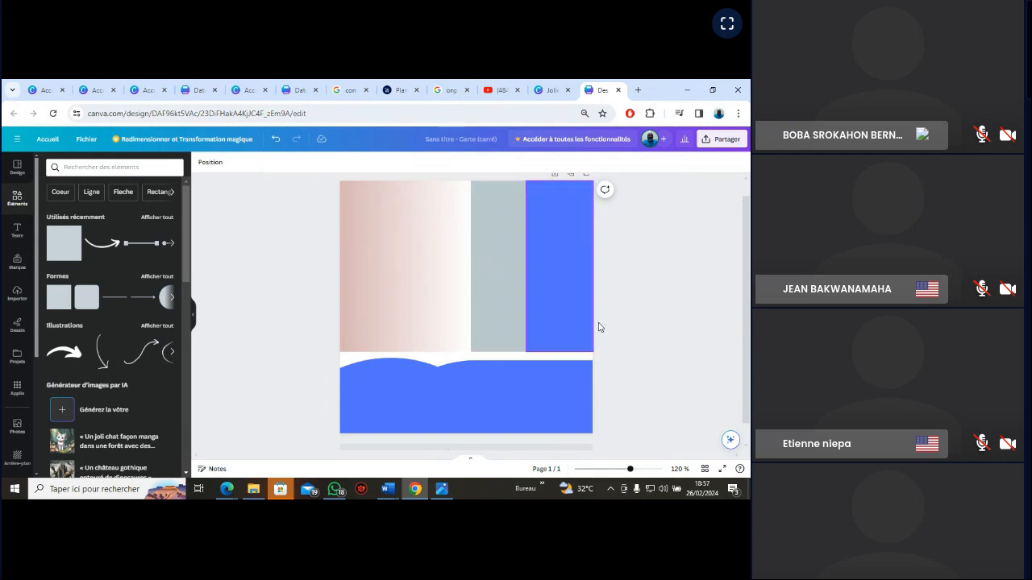
Switch to the reference image VGN_EXERCICE.jpg to check its background colours and return to the Canva design
left_click(442, 490)
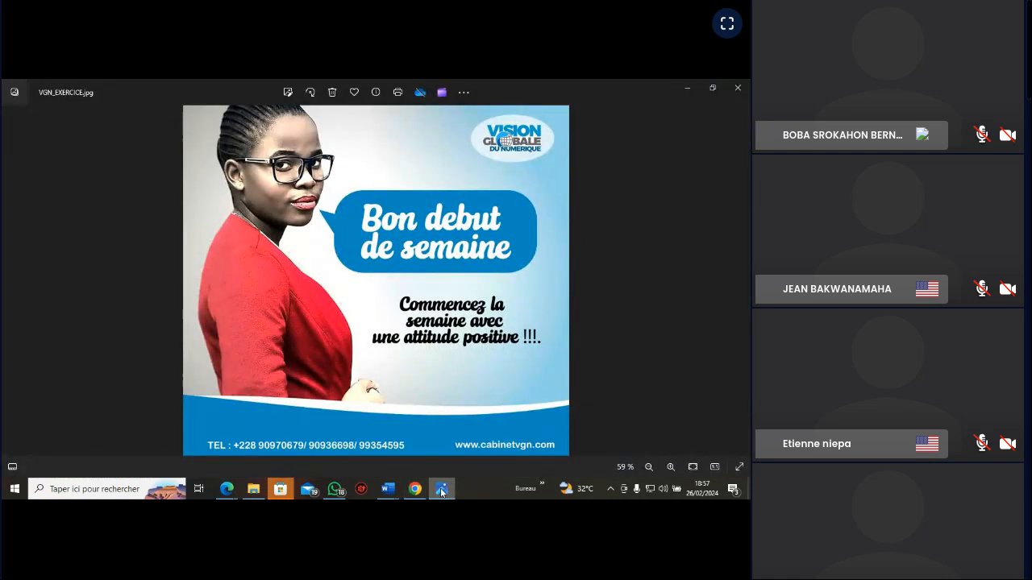
left_click(441, 491)
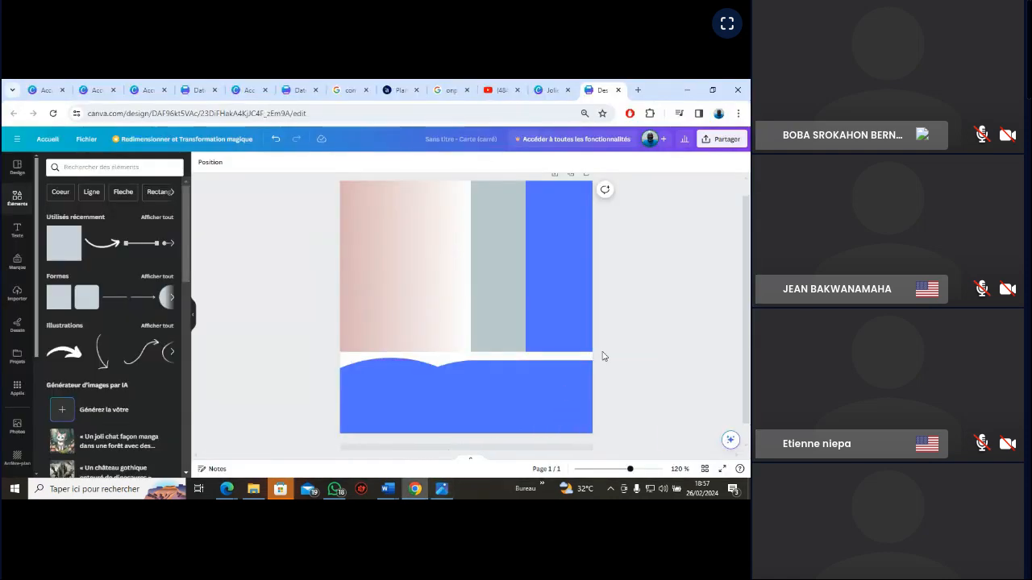
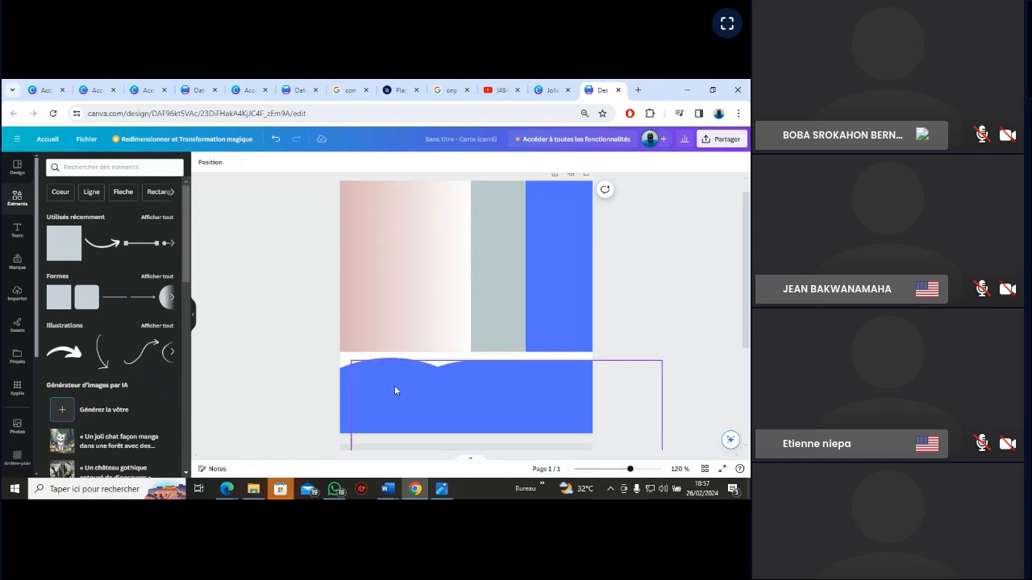
Compare the blue bottom band and the right-edge blue rectangle with the reference image VGN_EXERCICE.jpg and return to the Canva design
left_click(372, 388)
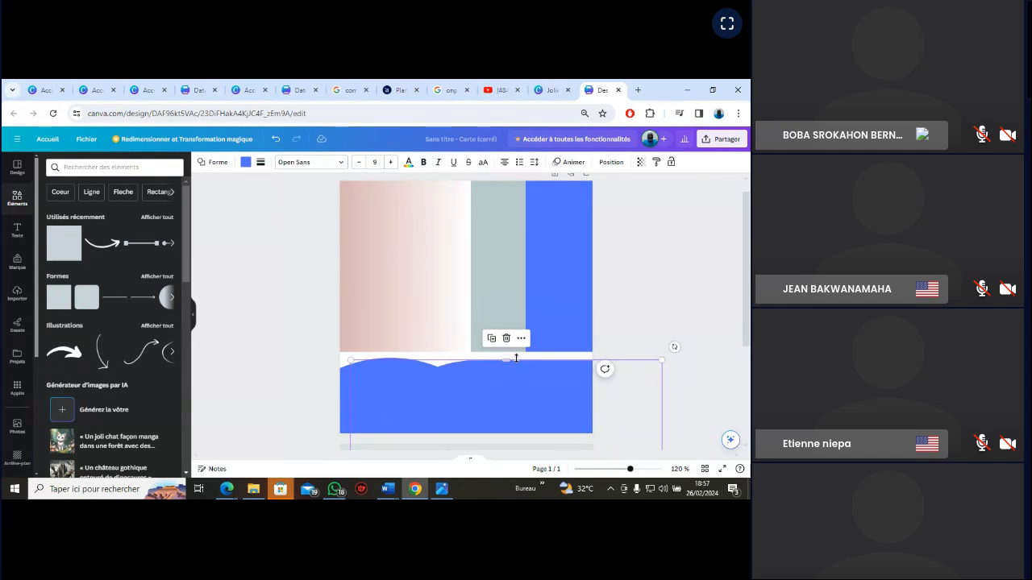
left_click(442, 489)
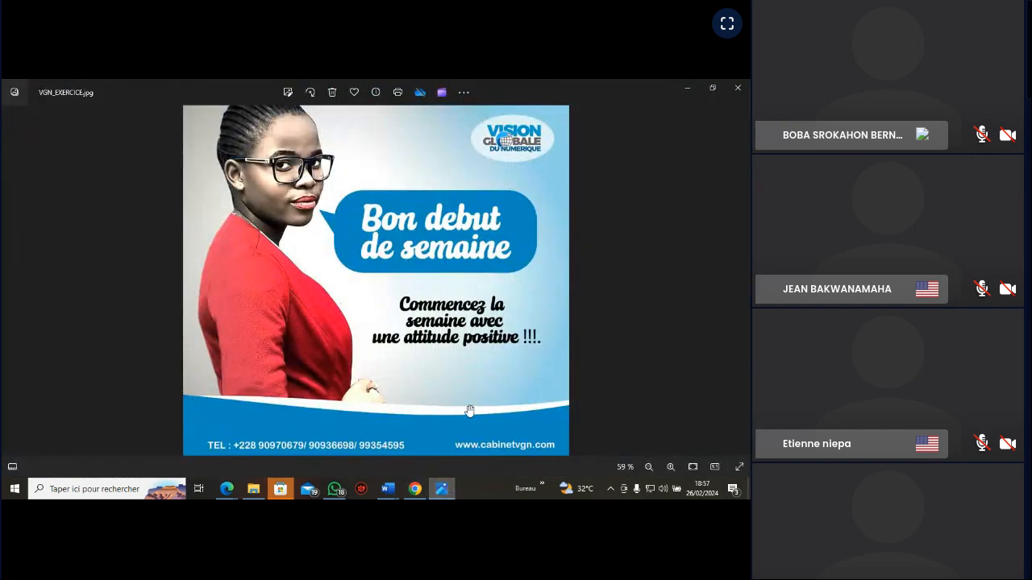
left_click(440, 490)
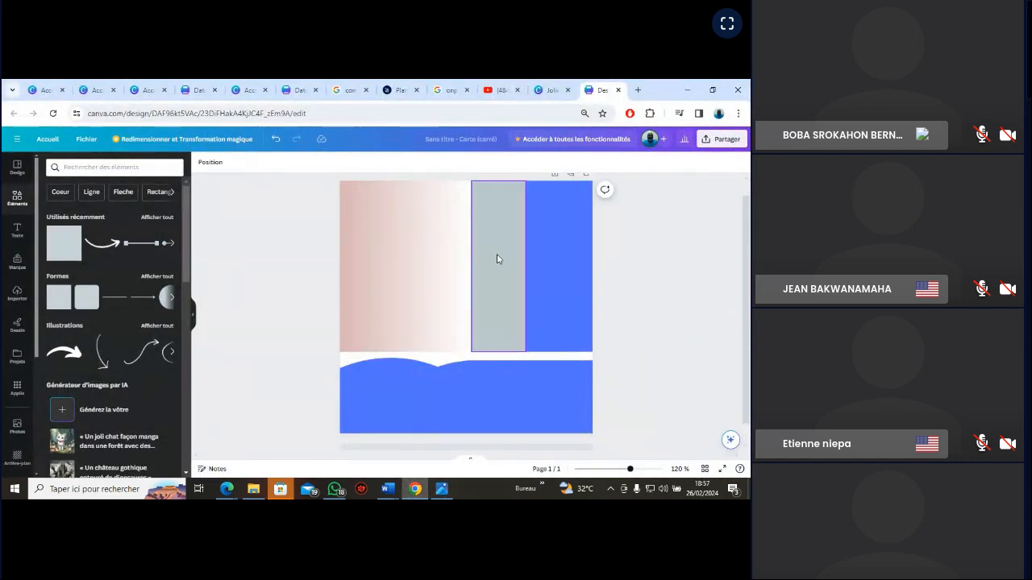
left_click(557, 280)
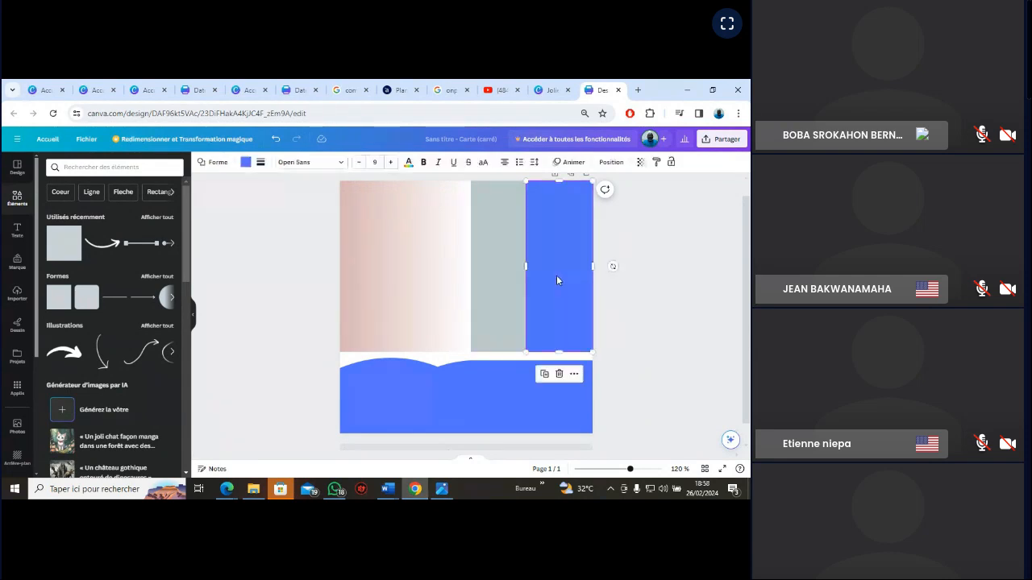
left_click(442, 490)
left_click(442, 490)
Give the right-edge rectangle a linear gradient fill from blue through pink to an added light grey third colour
left_click(245, 162)
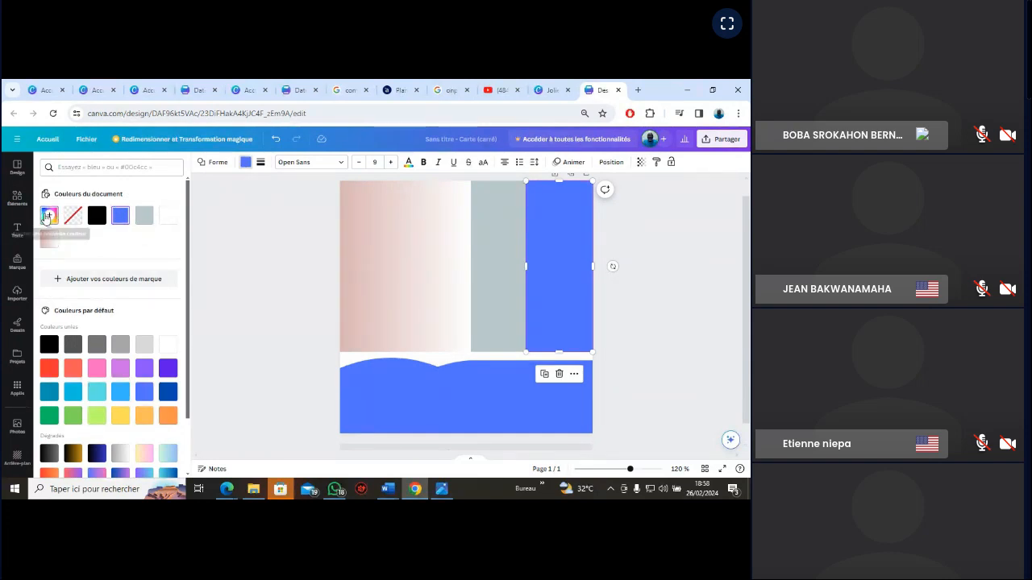
left_click(47, 216)
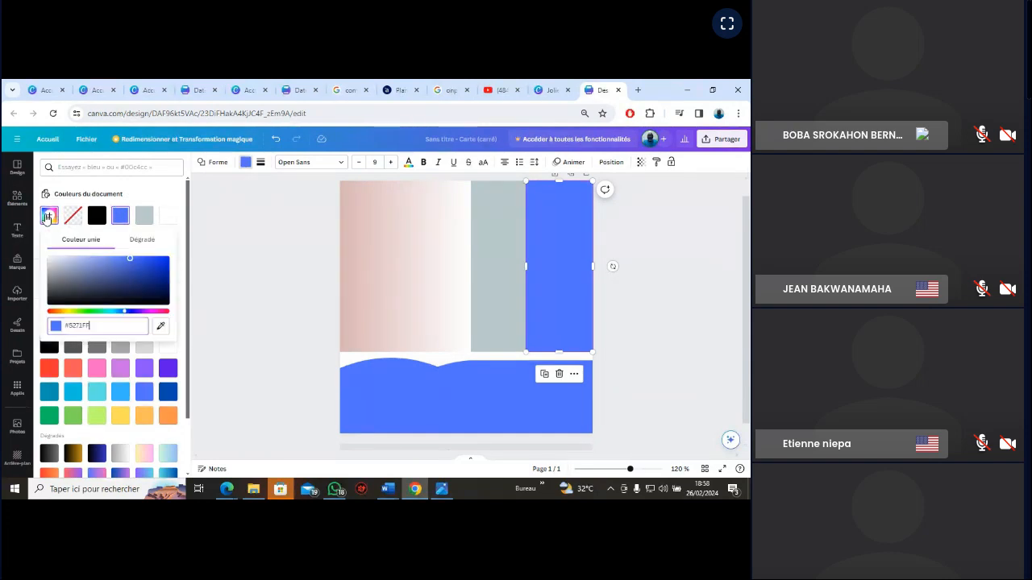
left_click(144, 241)
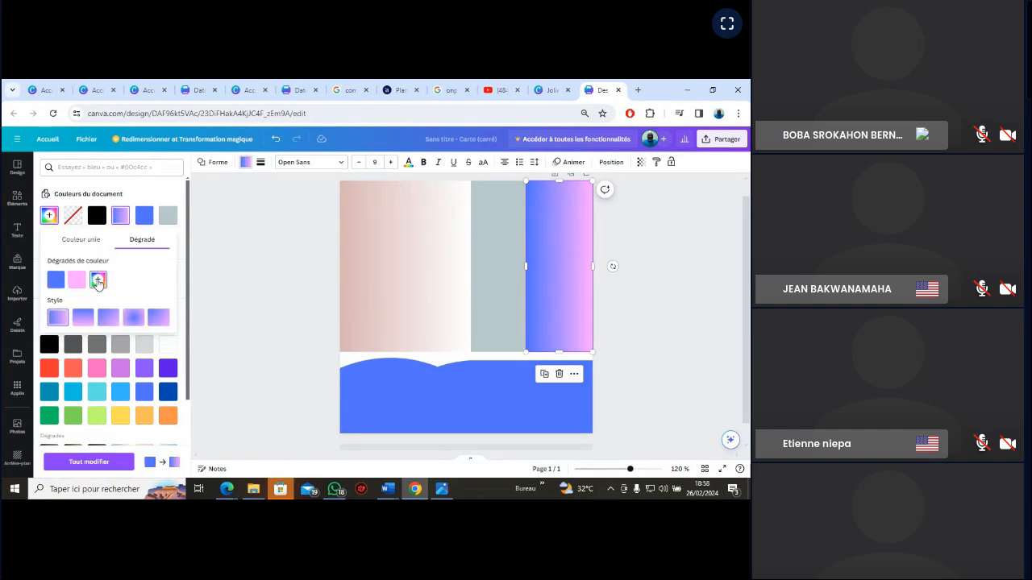
left_click(98, 281)
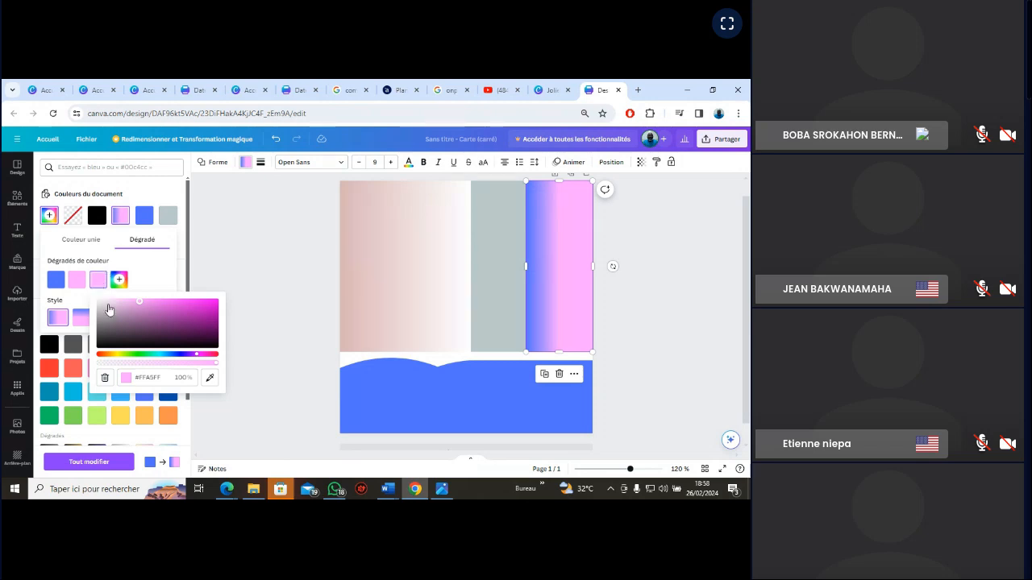
left_click(105, 307)
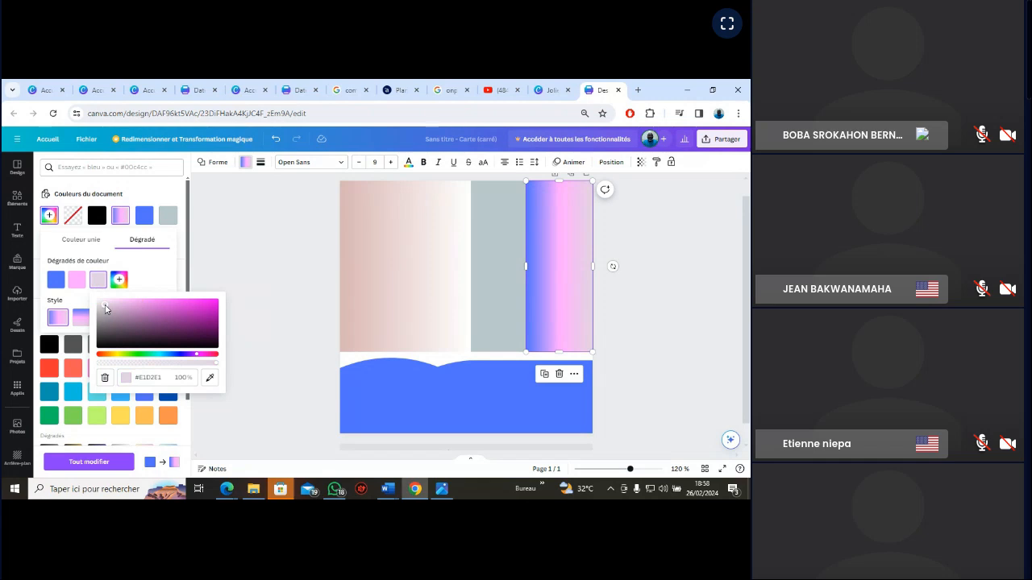
mouse_move(105, 307)
left_mouse_down()
mouse_move(109, 327)
mouse_move(101, 305)
left_mouse_up()
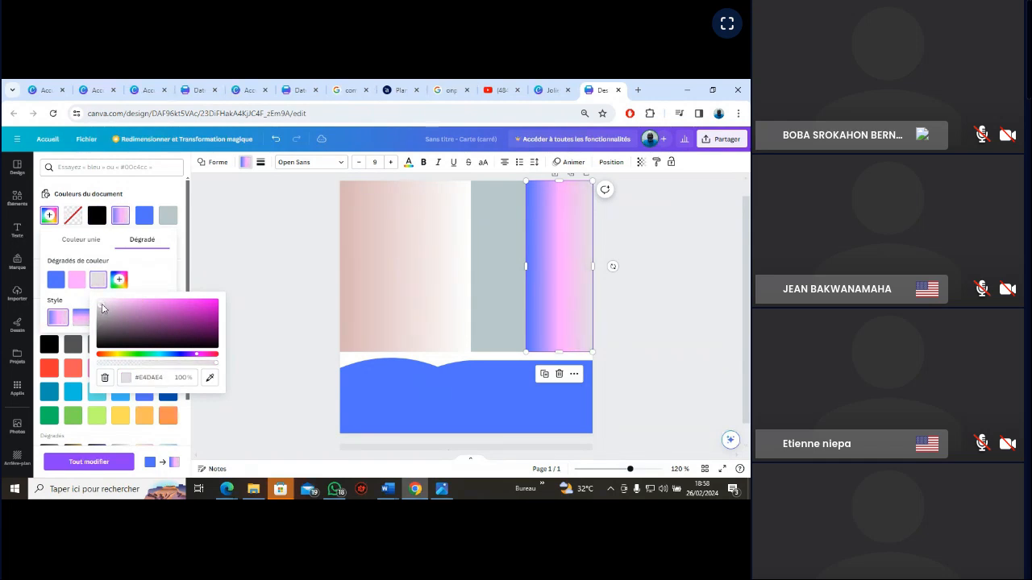
Lighten the middle rectangle's solid fill to a slightly brighter grey-blue and deselect it
left_click(478, 272)
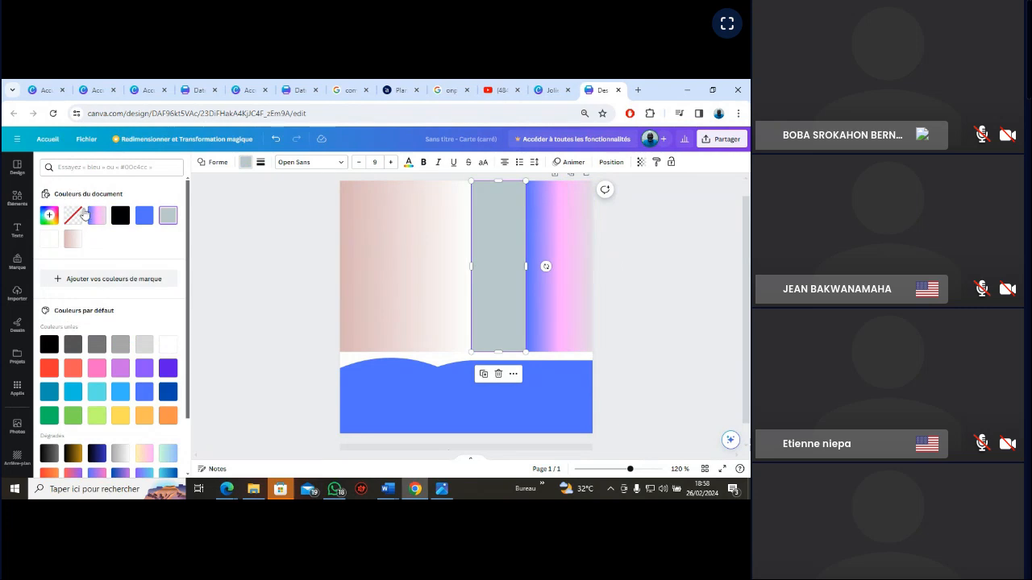
left_click(50, 216)
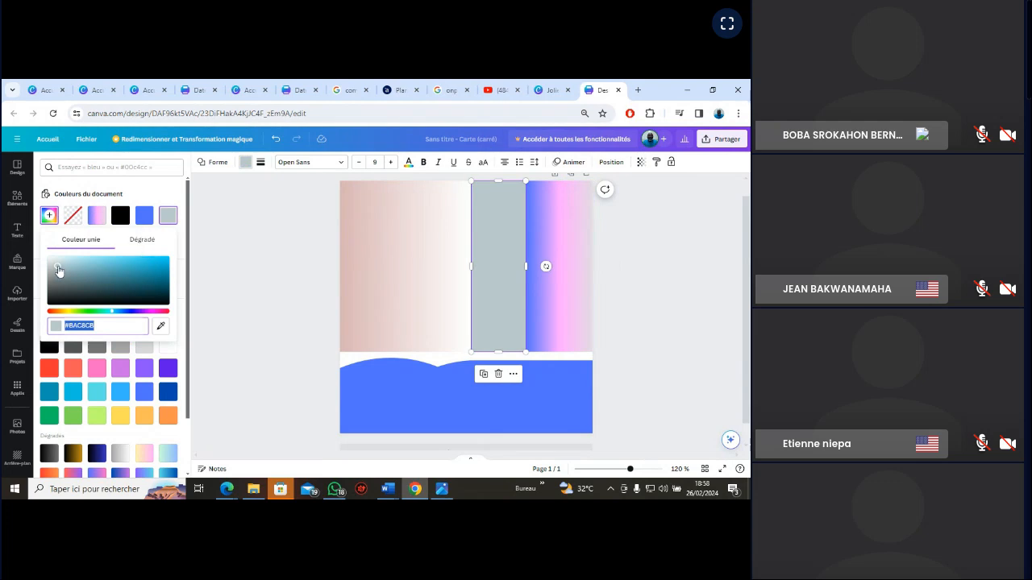
mouse_move(58, 267)
left_mouse_down()
mouse_move(160, 274)
mouse_move(58, 279)
mouse_move(69, 267)
mouse_move(60, 264)
left_mouse_up()
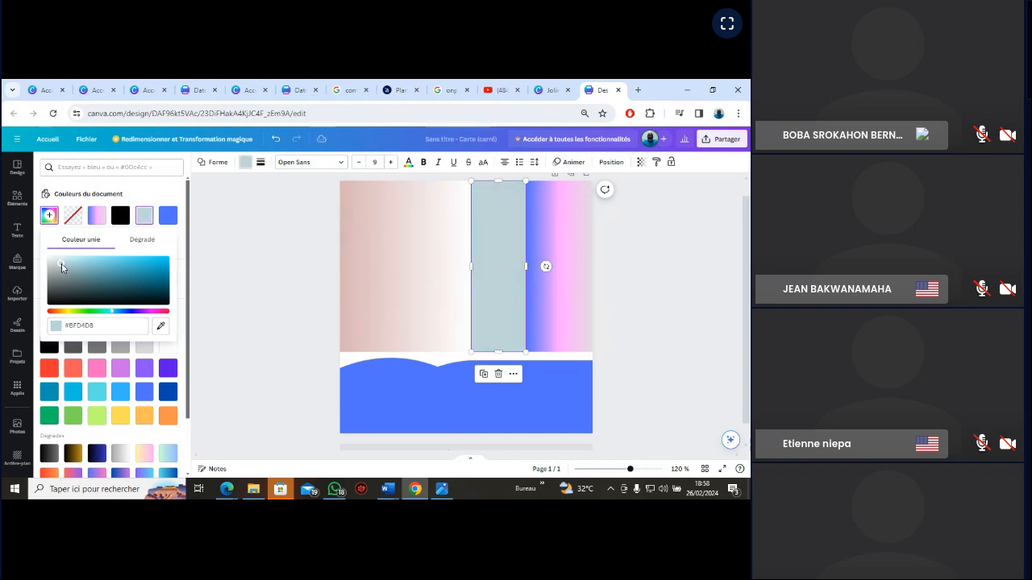
left_click(690, 316)
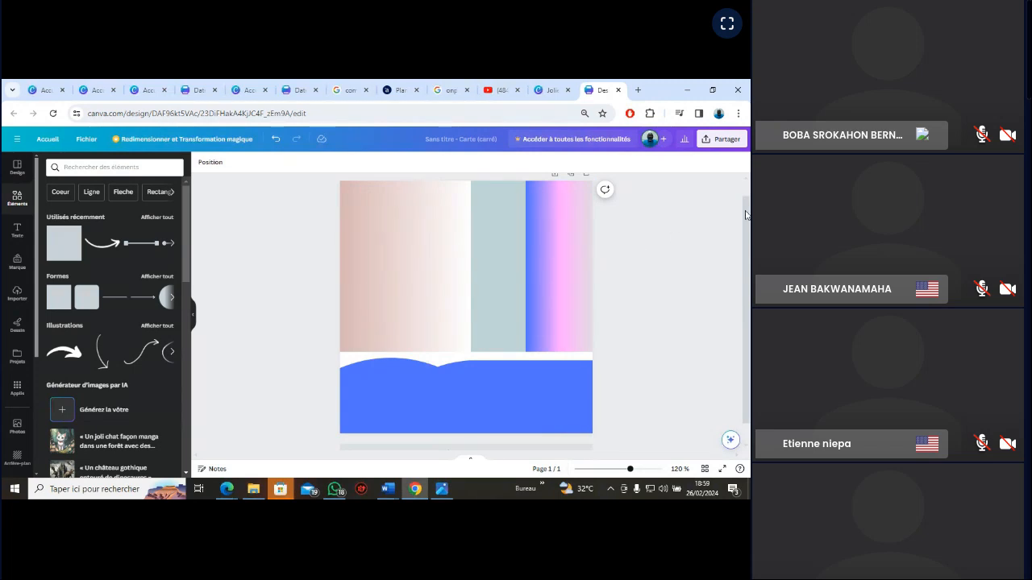
Rotate the middle grey-blue rectangle to 35° and deselect it
left_click_drag(744, 215, 745, 211)
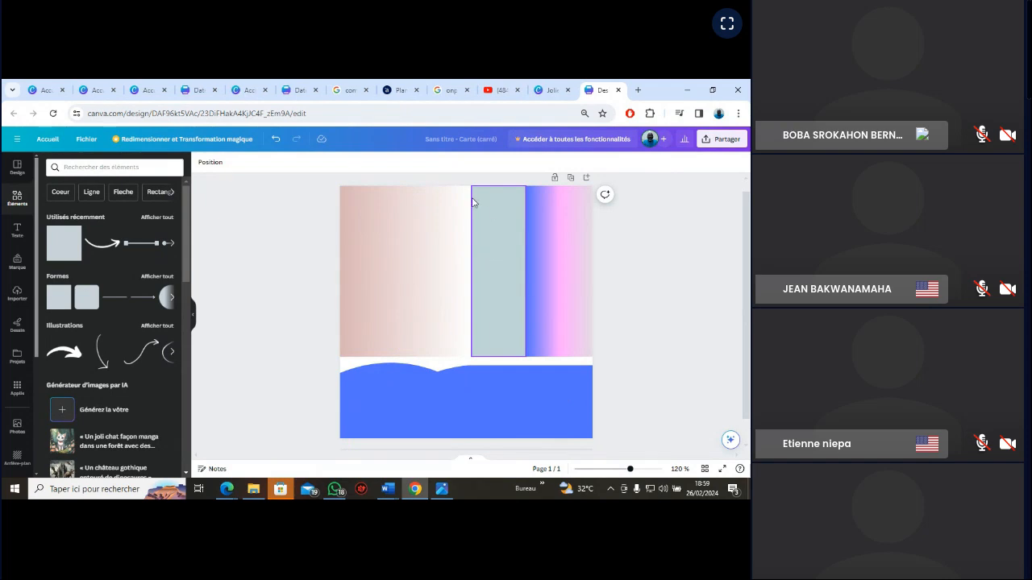
left_click(498, 259)
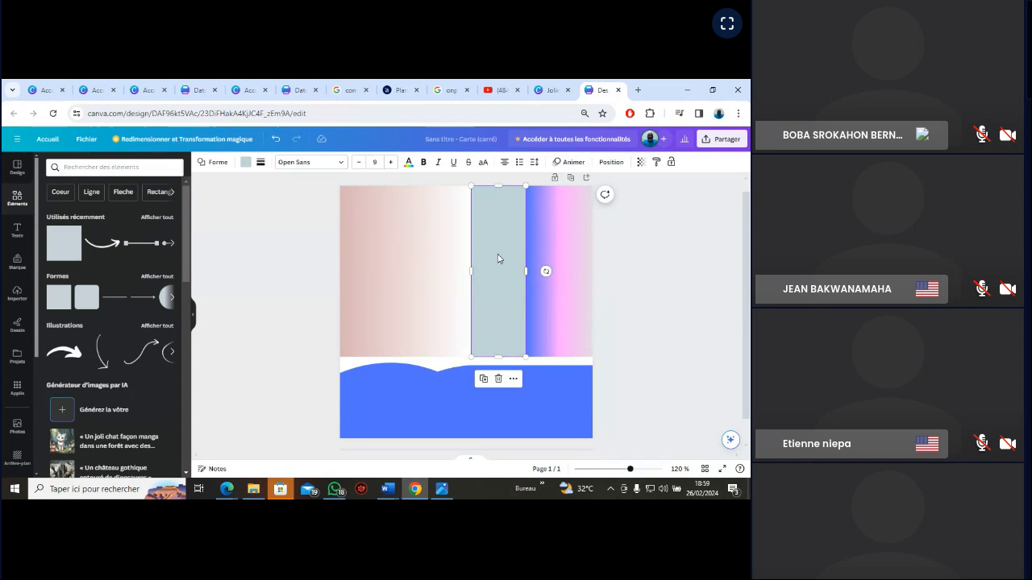
left_click(611, 162)
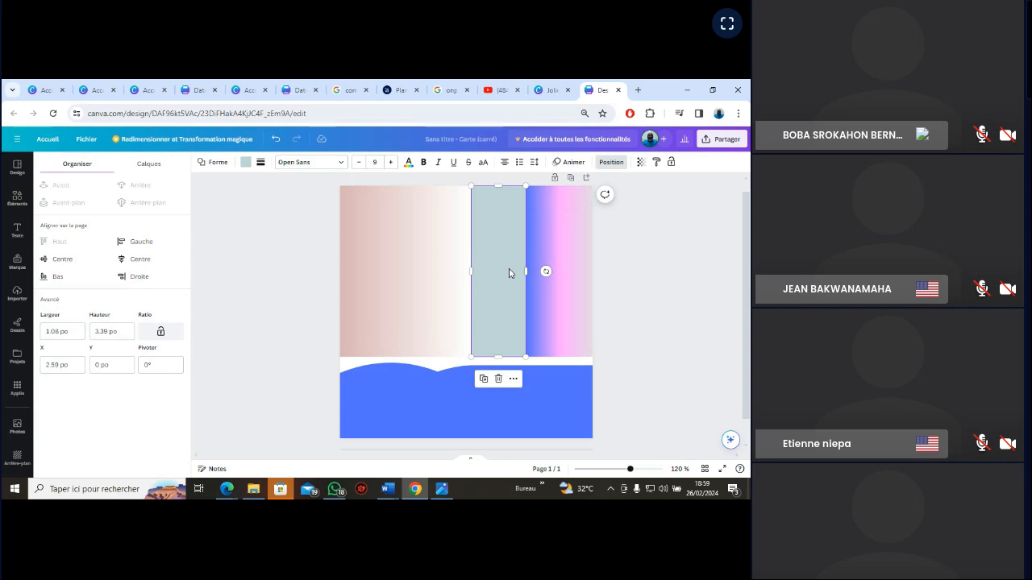
left_click(145, 365)
type("35")
key("Return")
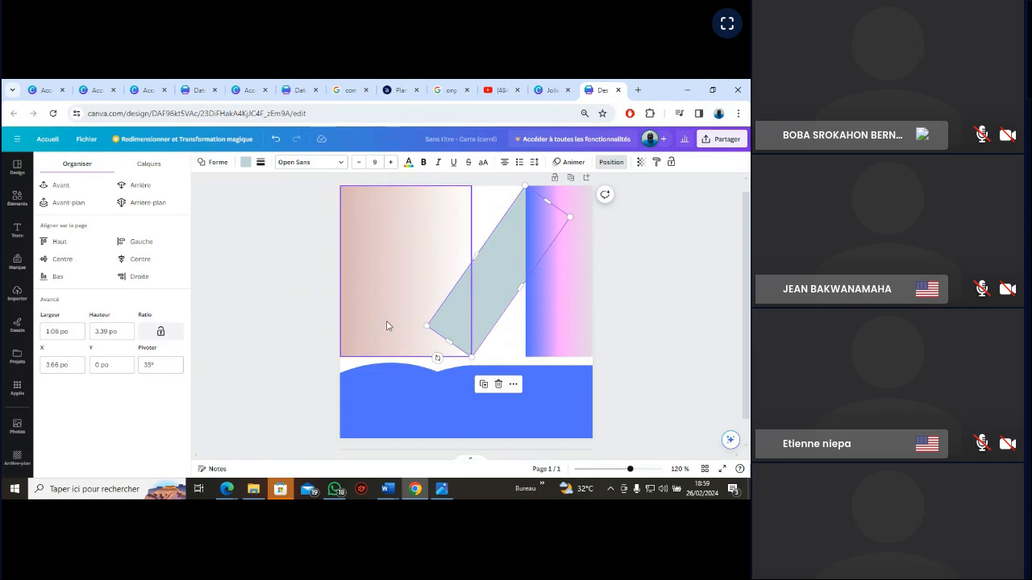
left_click(669, 255)
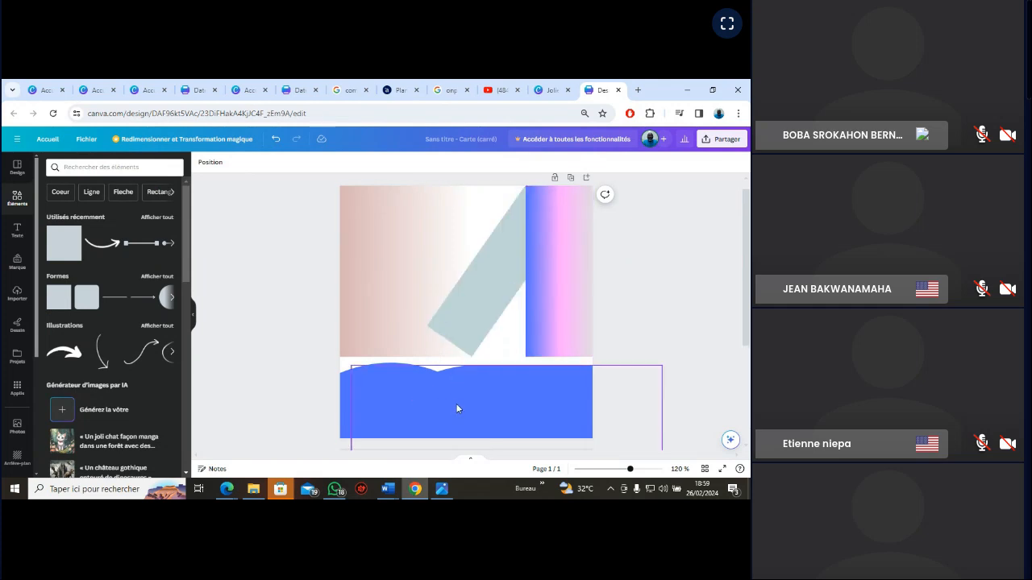
Delete the tilted grey-blue rectangle, keeping the gradient rectangle at the card's right edge by undoing its removal
left_click(519, 260)
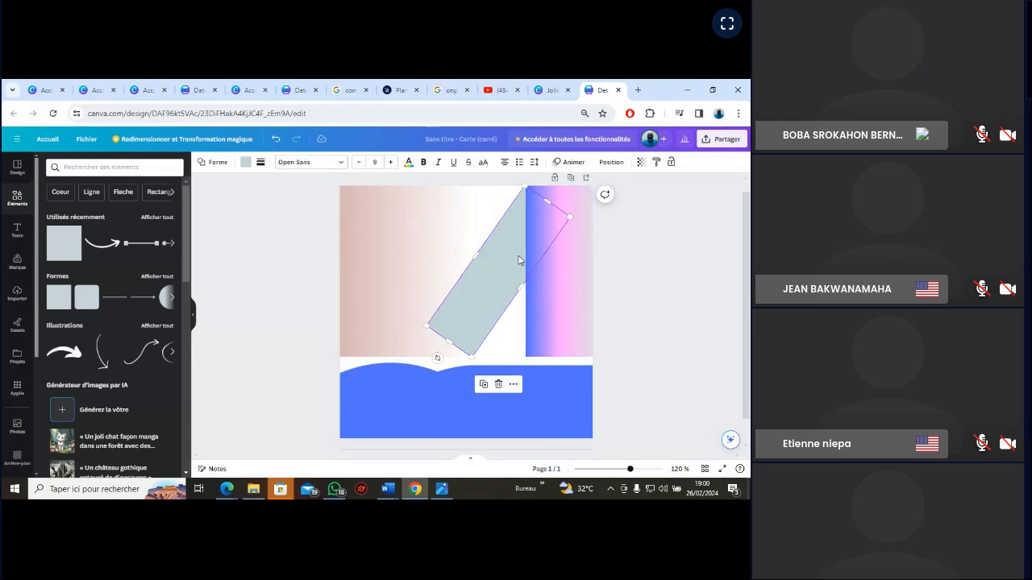
key("Delete")
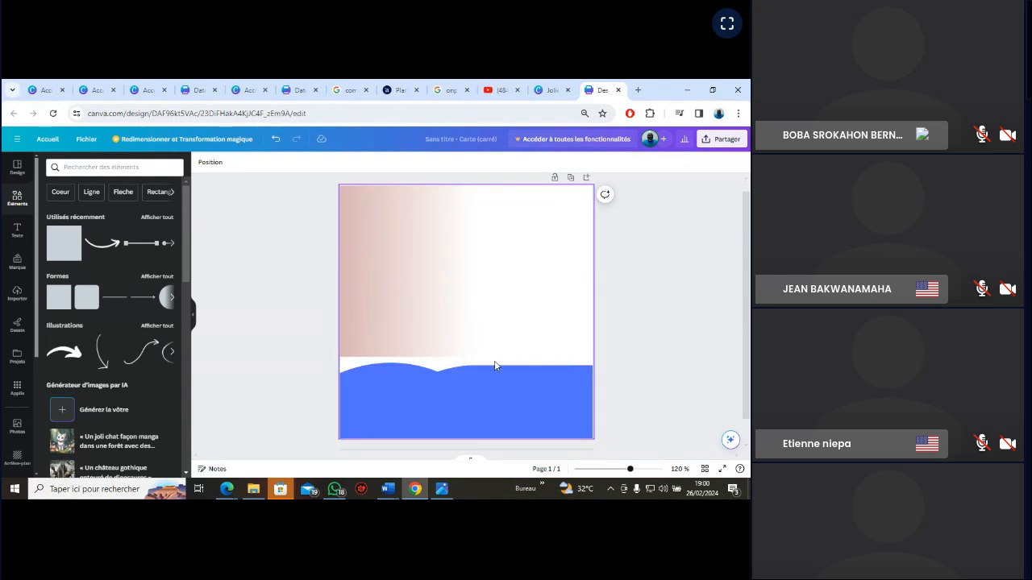
left_click(276, 140)
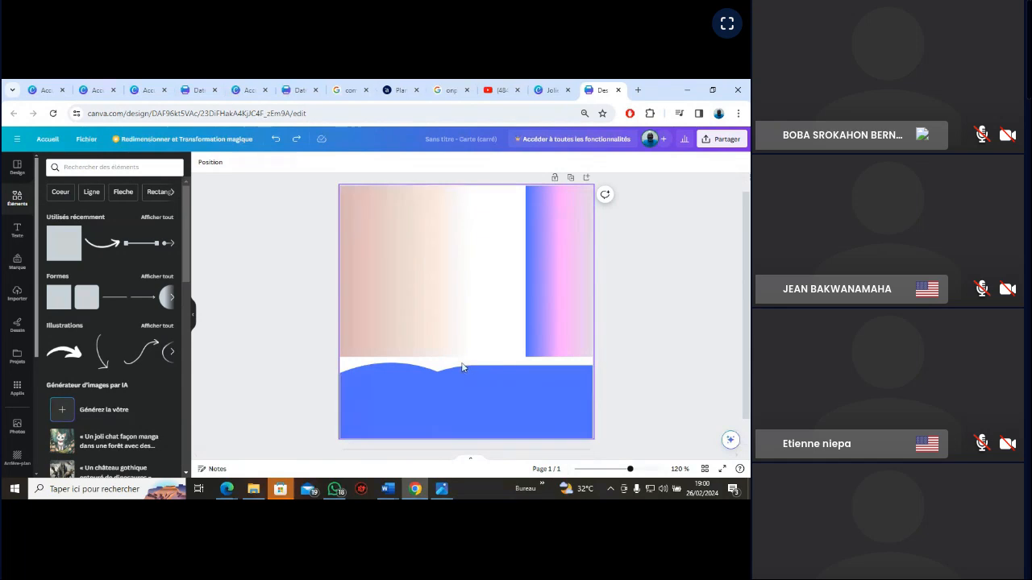
Check the reference image, duplicate the right-edge gradient rectangle and place the copy flush against its left side, aligned with the card's top
left_click(441, 493)
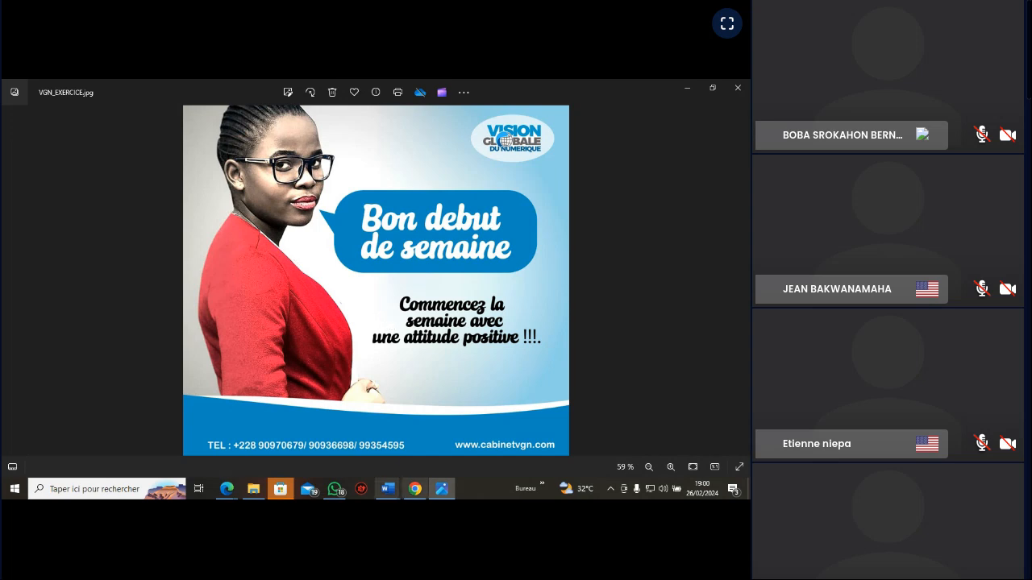
left_click(442, 492)
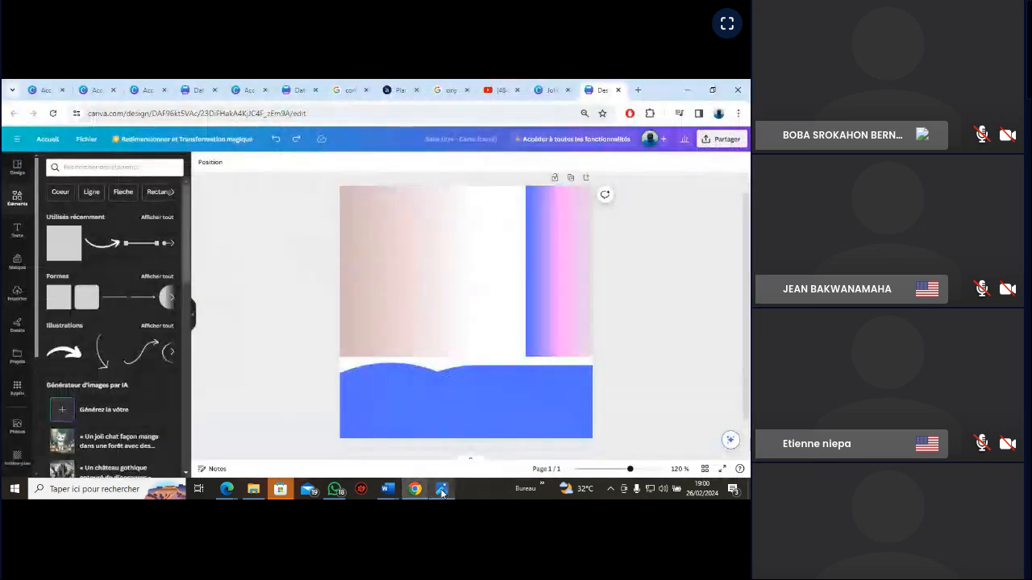
right_click(551, 270)
left_click(580, 300)
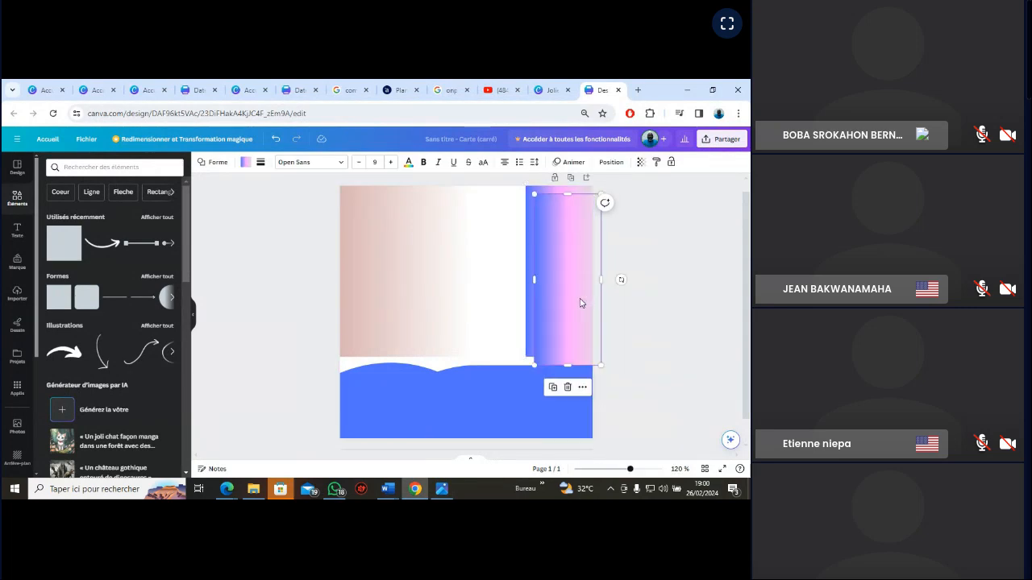
left_click_drag(577, 286, 499, 273)
left_click(710, 280)
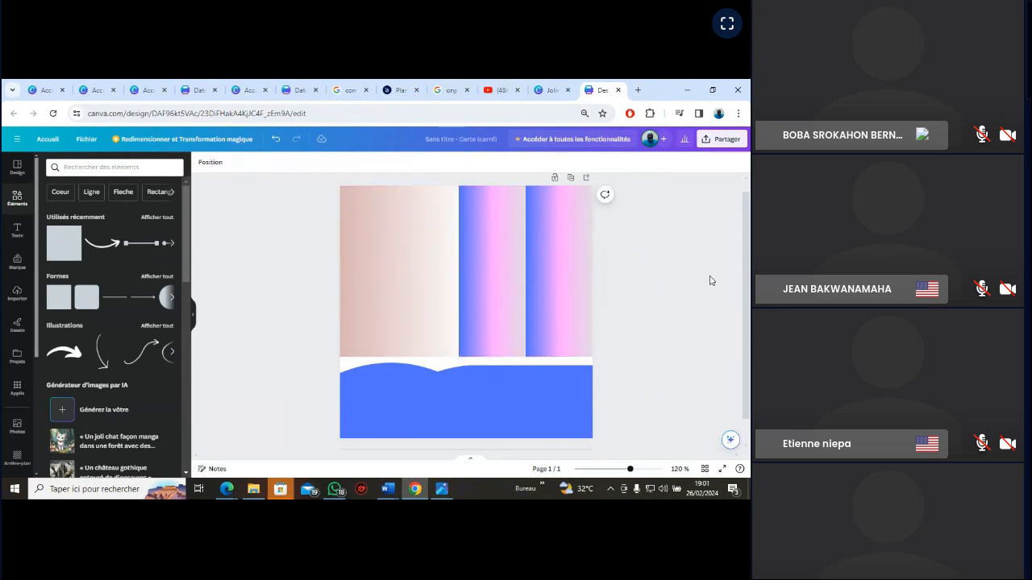
Fill the copied middle rectangle with the document's linear gradient from #d8b4b4 to #ffffff
left_click(483, 248)
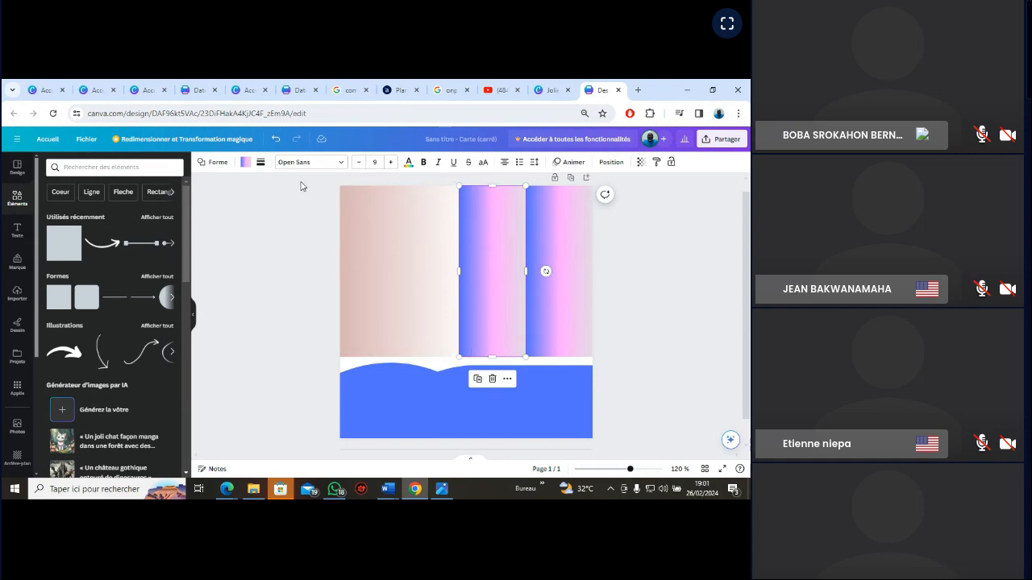
left_click(245, 165)
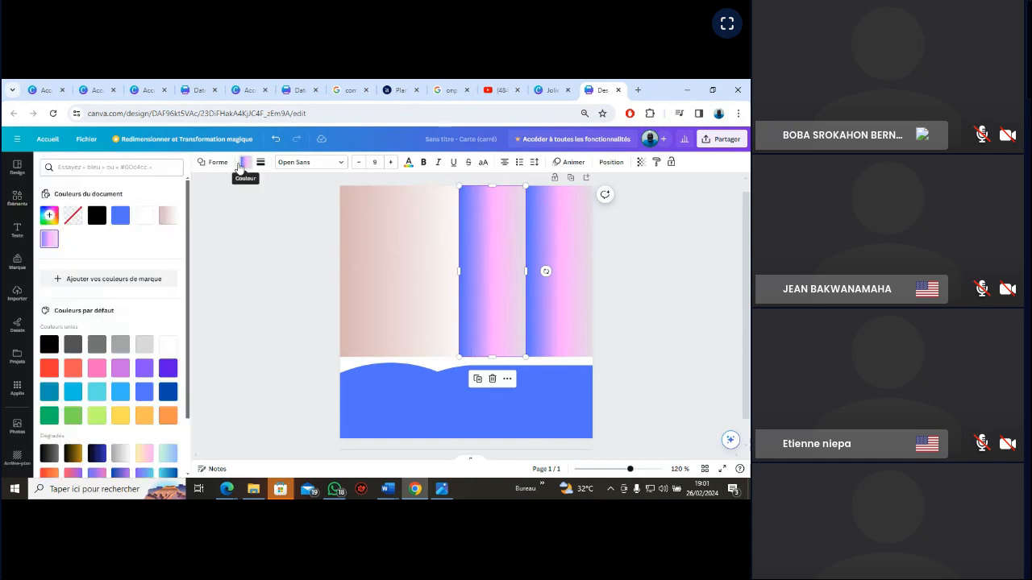
left_click(168, 214)
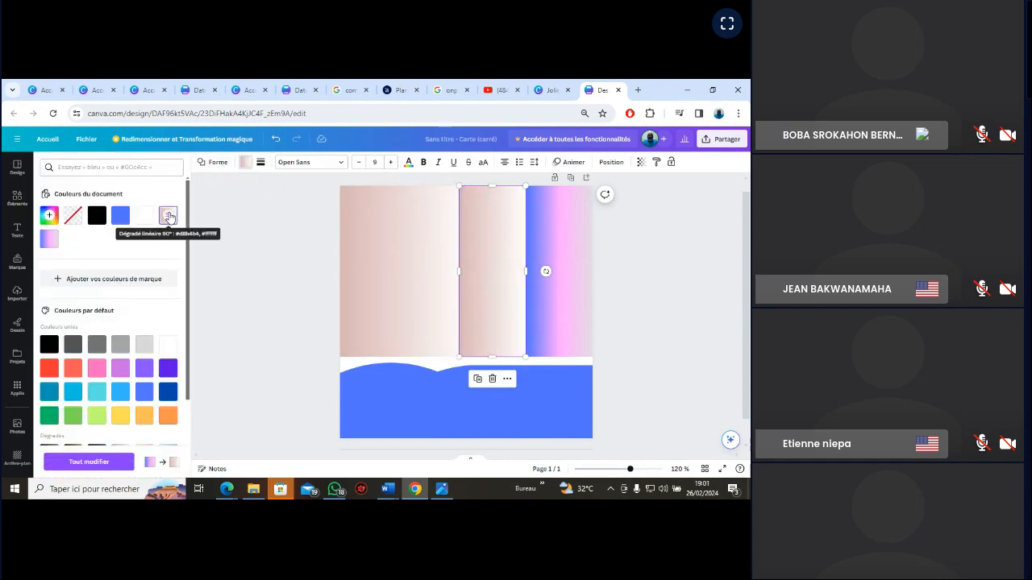
left_click(663, 253)
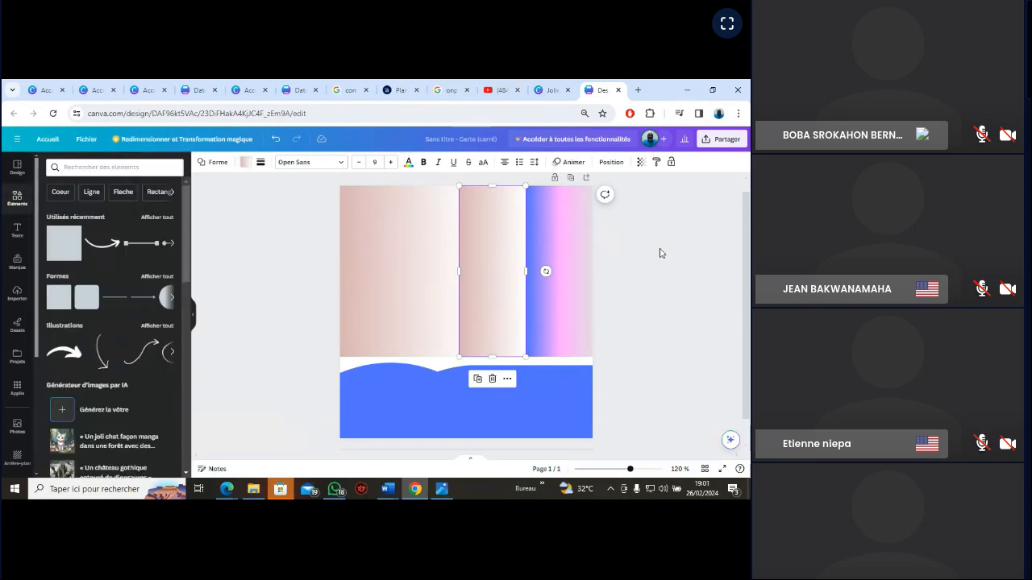
Try light green on the copied middle rectangle, settle on solid white #ffffff for its fill and deselect it
left_click(500, 253)
left_click(243, 163)
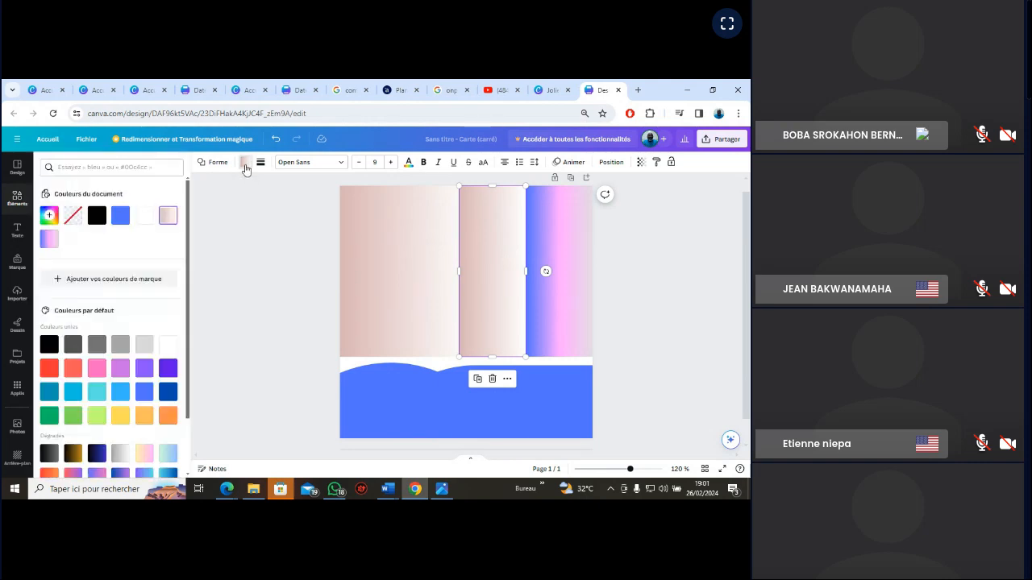
left_click(144, 216)
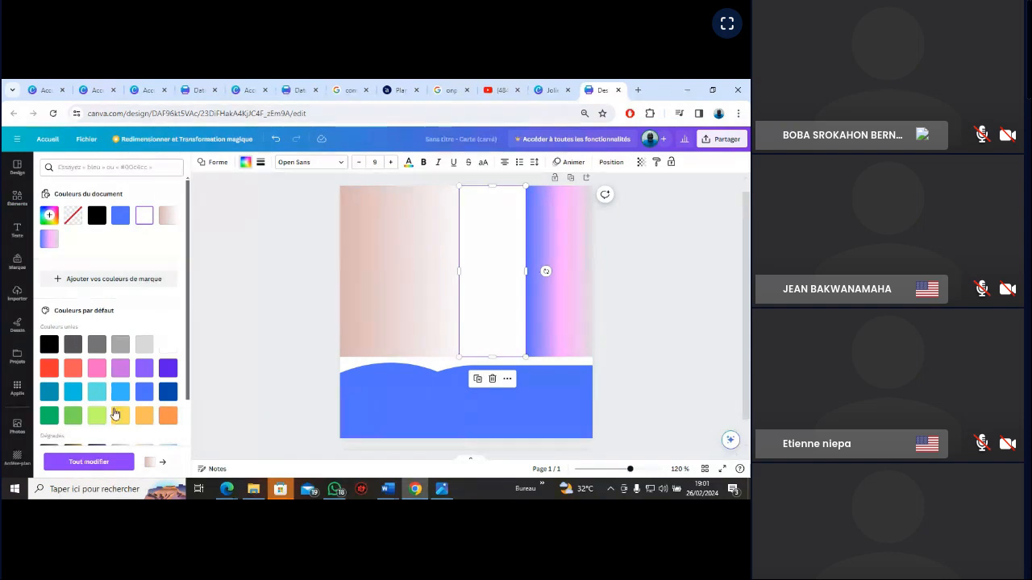
left_click(96, 415)
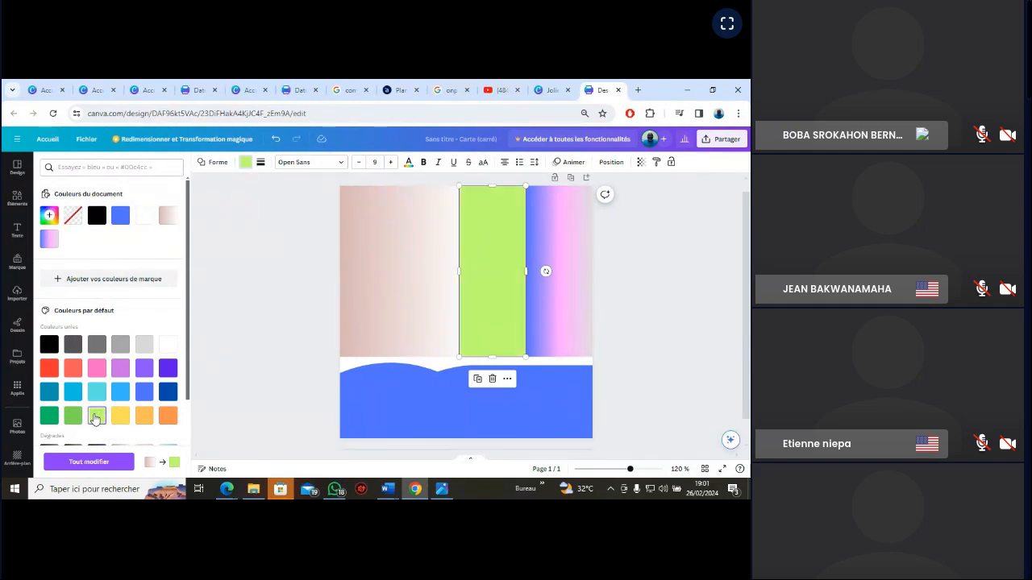
left_click(143, 216)
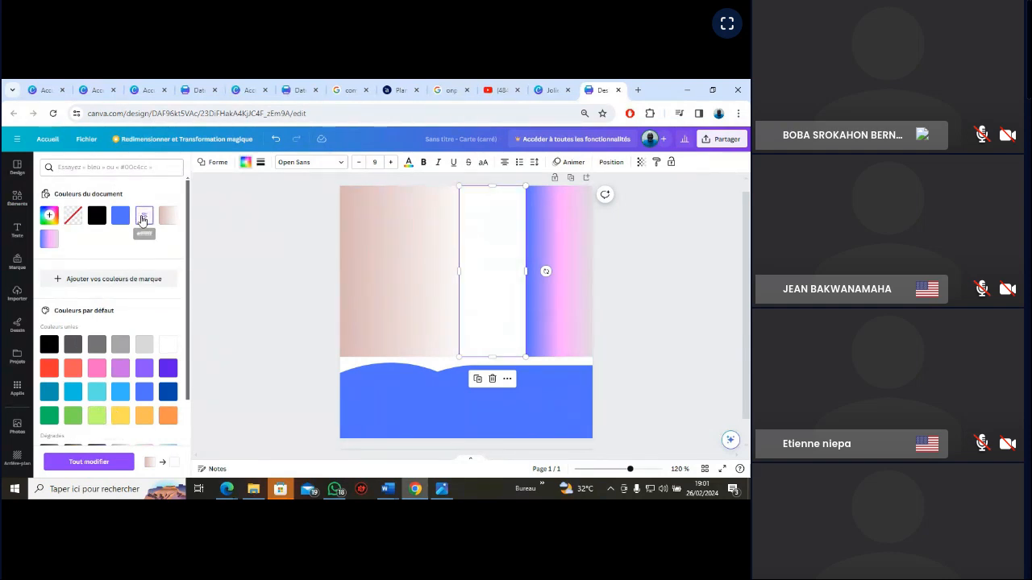
left_click(654, 267)
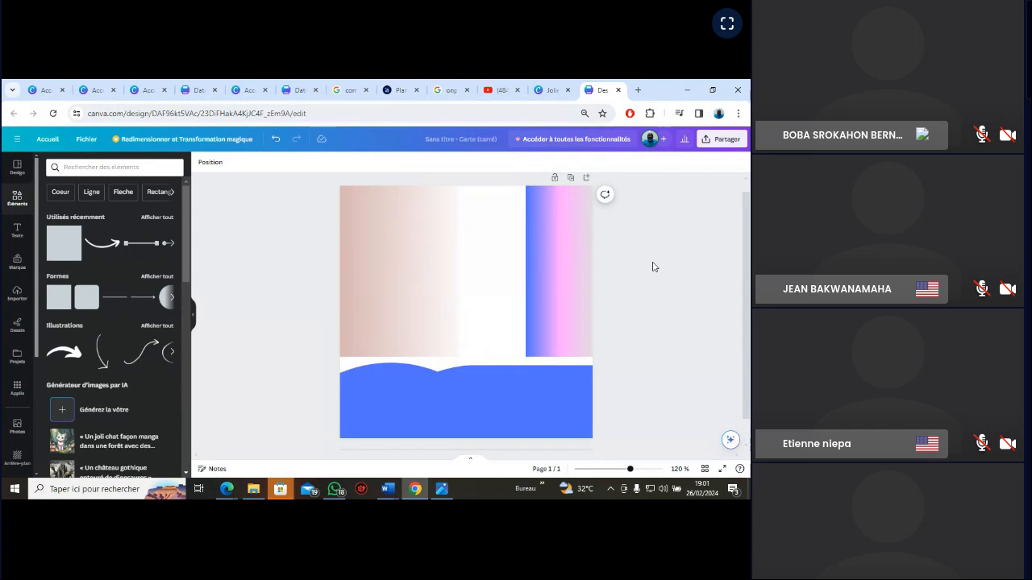
Fill the rectangle at the card's right edge with the solid bright turquoise #5ce1e6
left_click(572, 254)
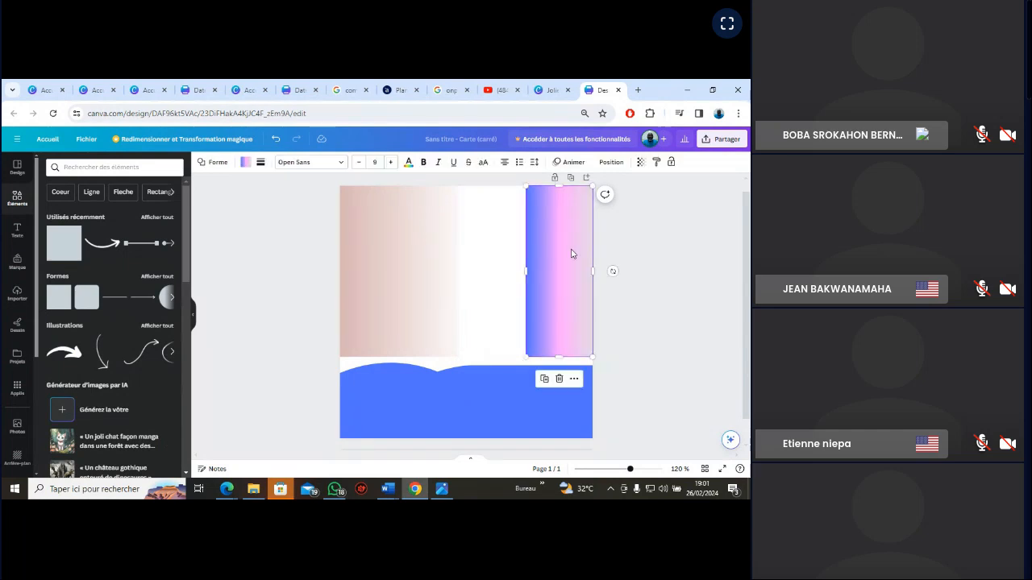
left_click(245, 165)
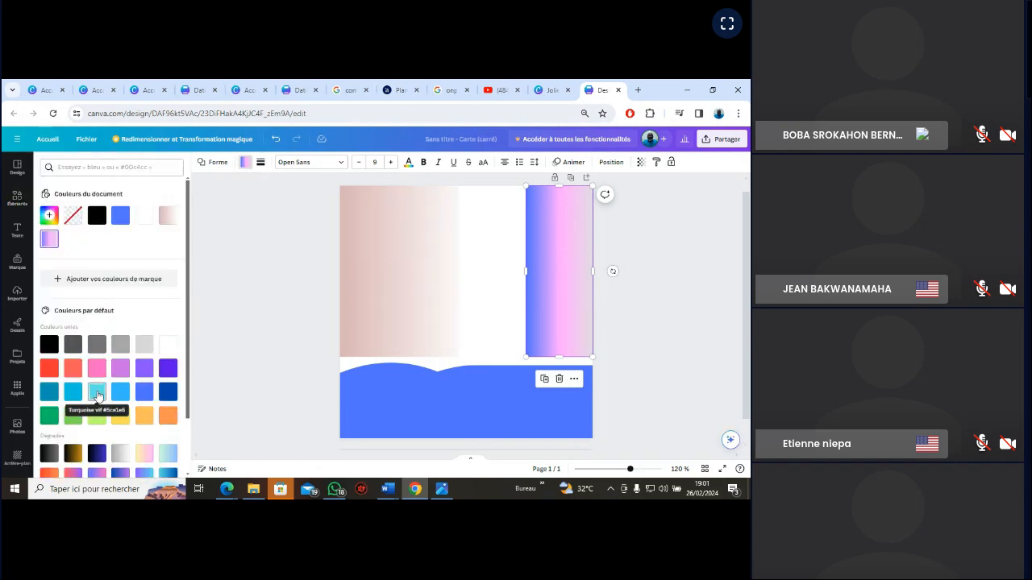
left_click(96, 393)
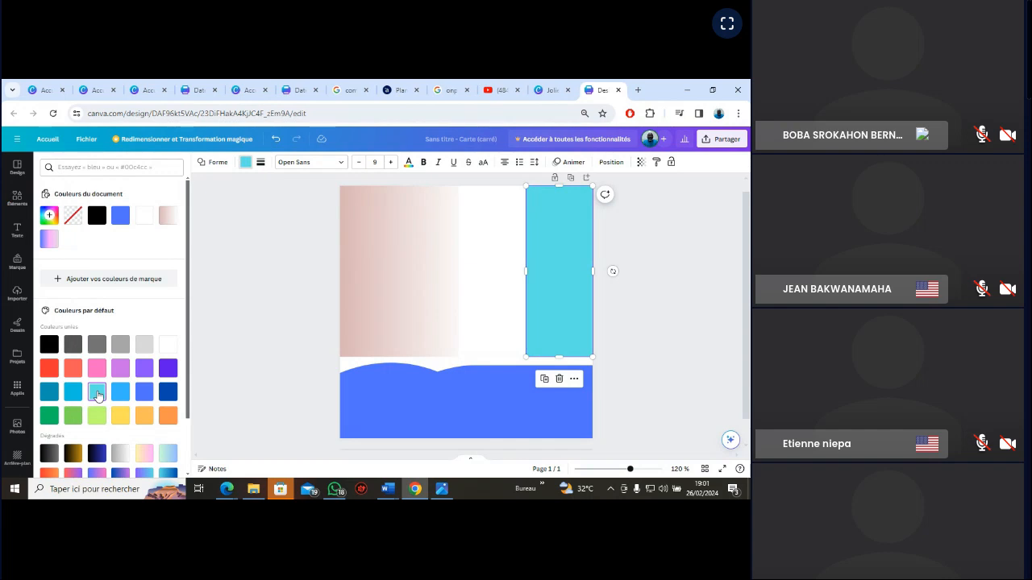
Try several default gradients on the middle rectangle, settle on the 90° linear gradient from #cdffd8 to #94b9ff and deselect it
left_click(498, 277)
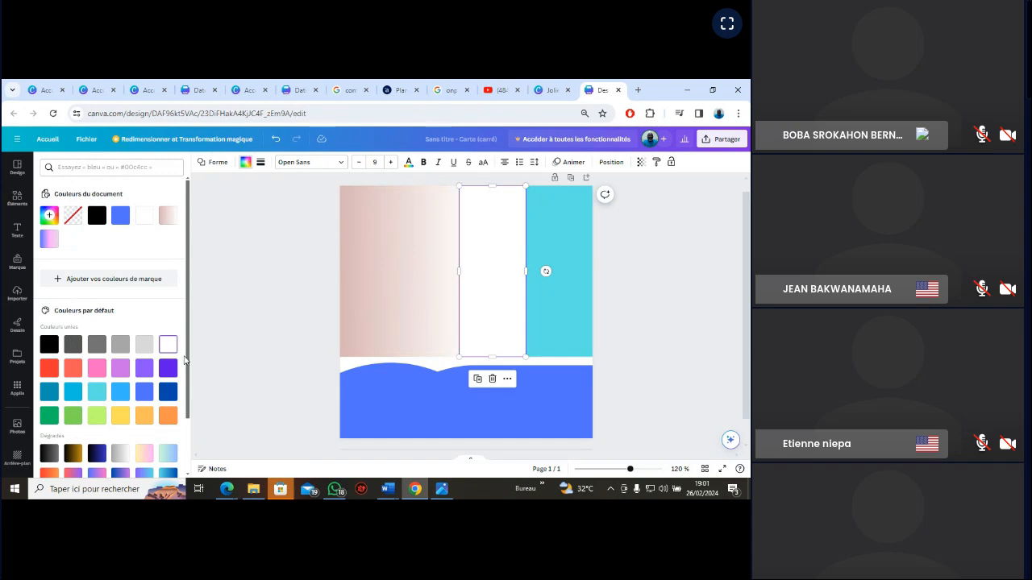
scroll(179, 379, "down", 2)
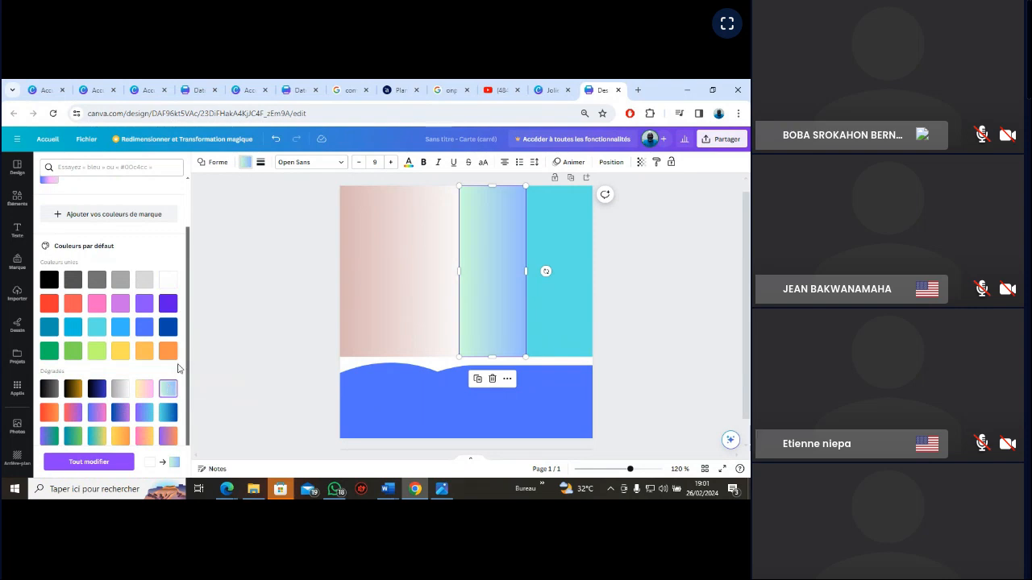
scroll(187, 363, "down", 1)
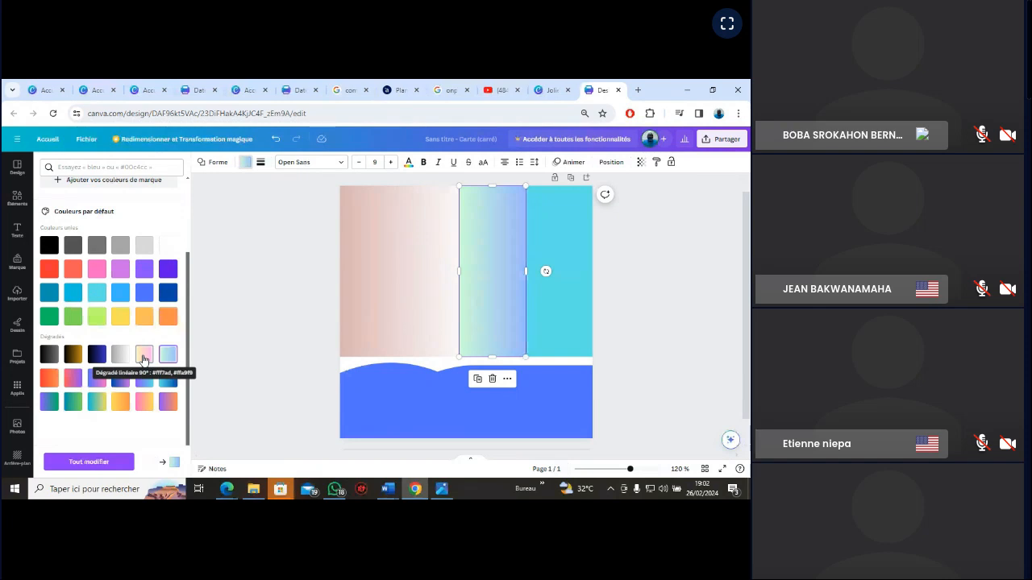
left_click(96, 403)
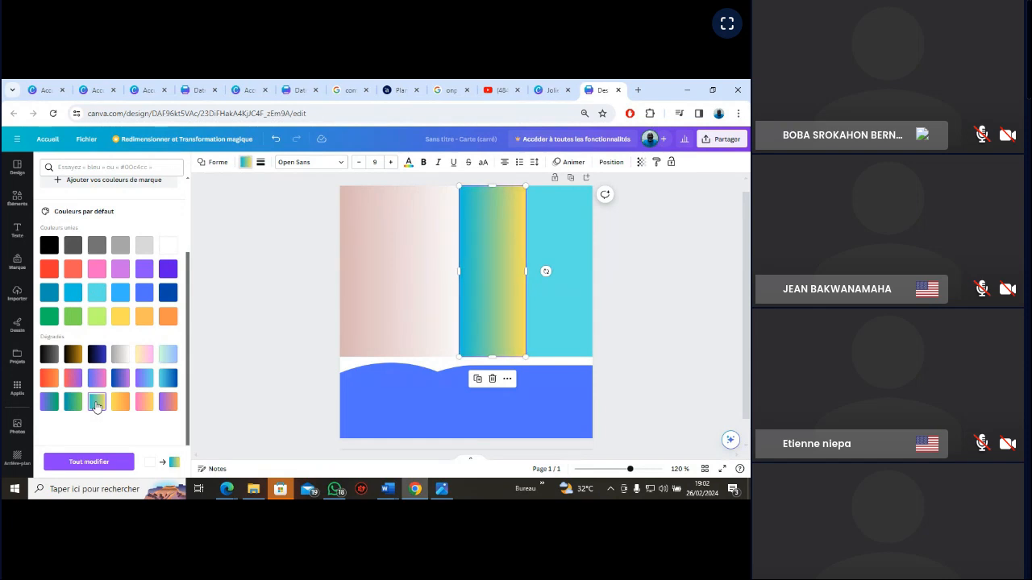
left_click(145, 403)
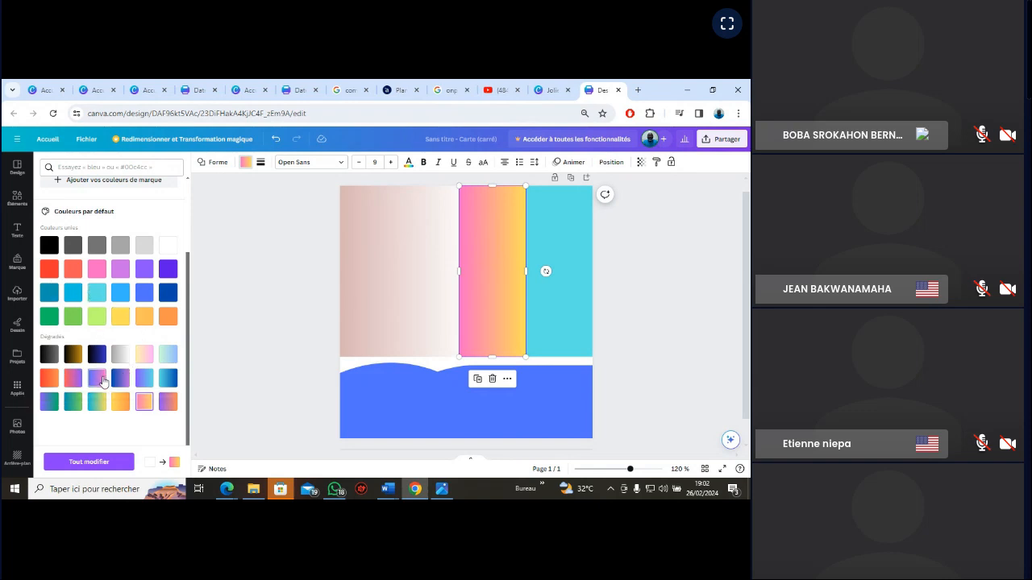
left_click(168, 355)
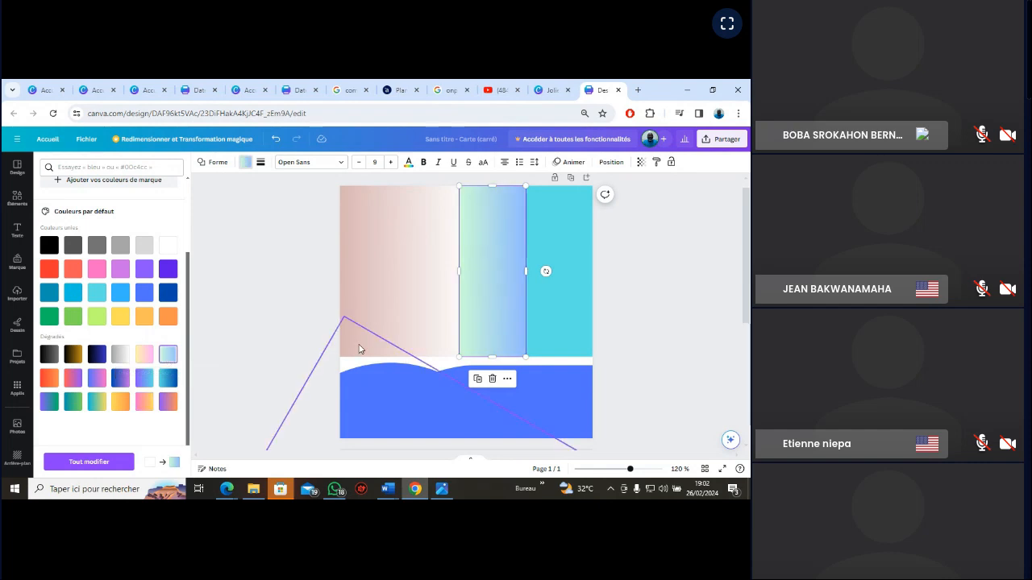
left_click(637, 312)
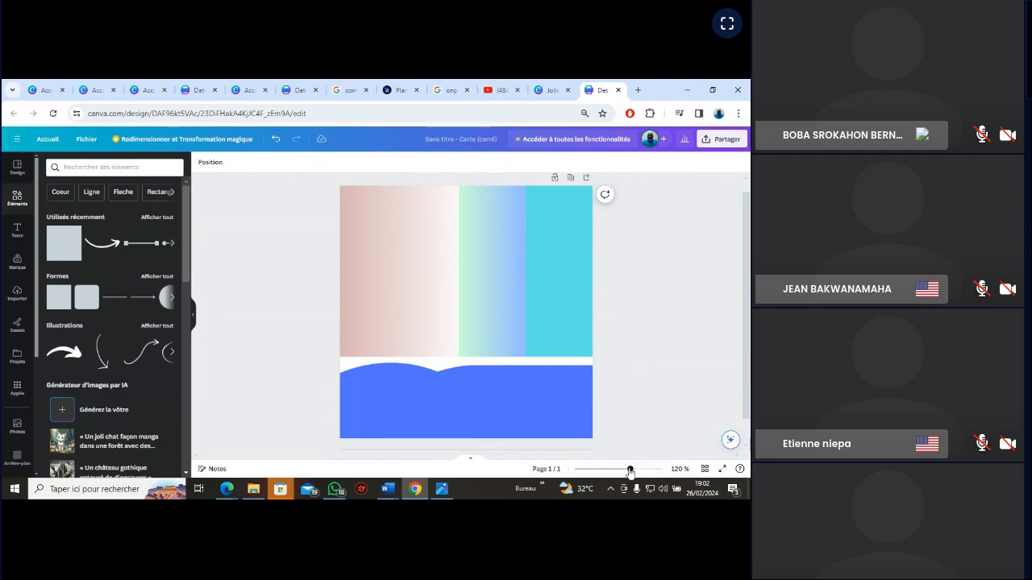
Compare the three background rectangles and blue band on the card with the VGN_EXERCICE reference image
left_click_drag(630, 469, 635, 471)
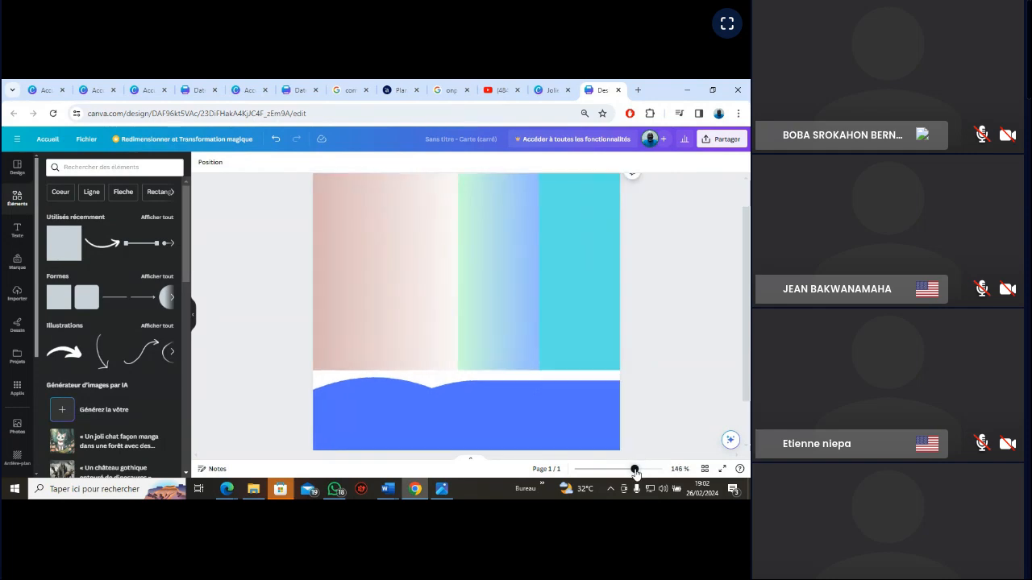
mouse_move(635, 472)
left_mouse_down()
mouse_move(605, 471)
mouse_move(620, 472)
left_mouse_up()
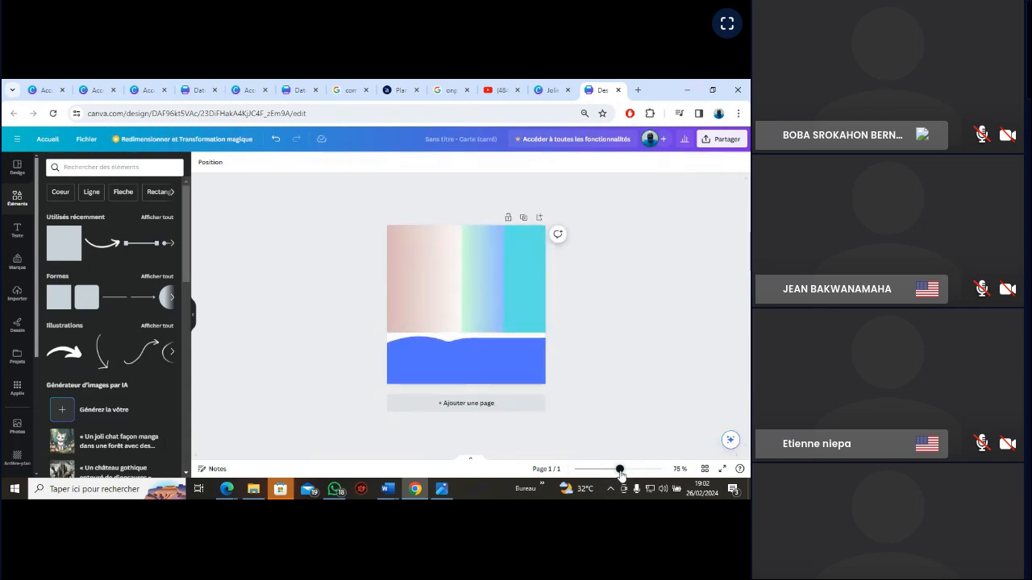
left_click(444, 490)
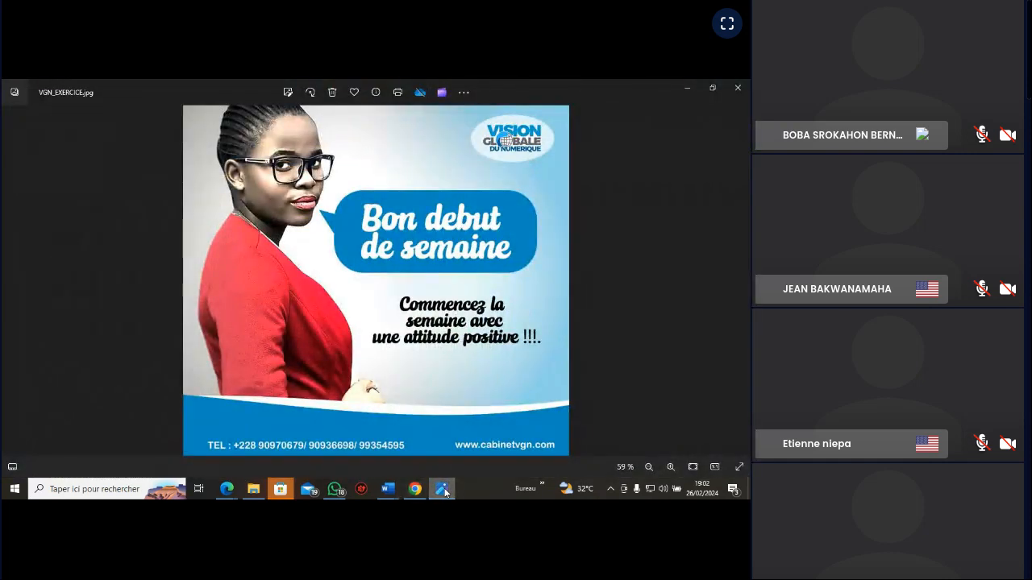
left_click(444, 490)
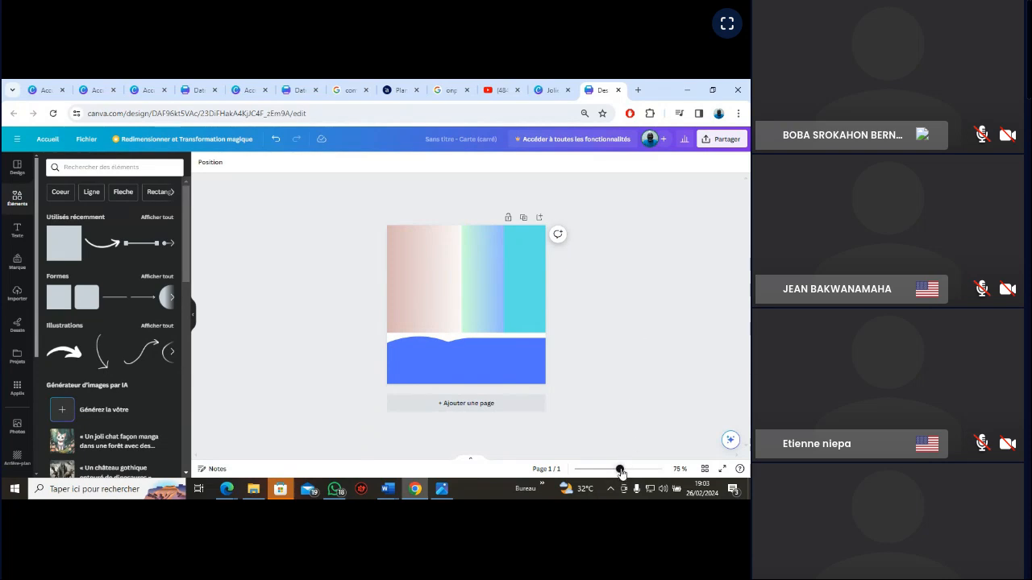
left_click_drag(621, 473, 627, 474)
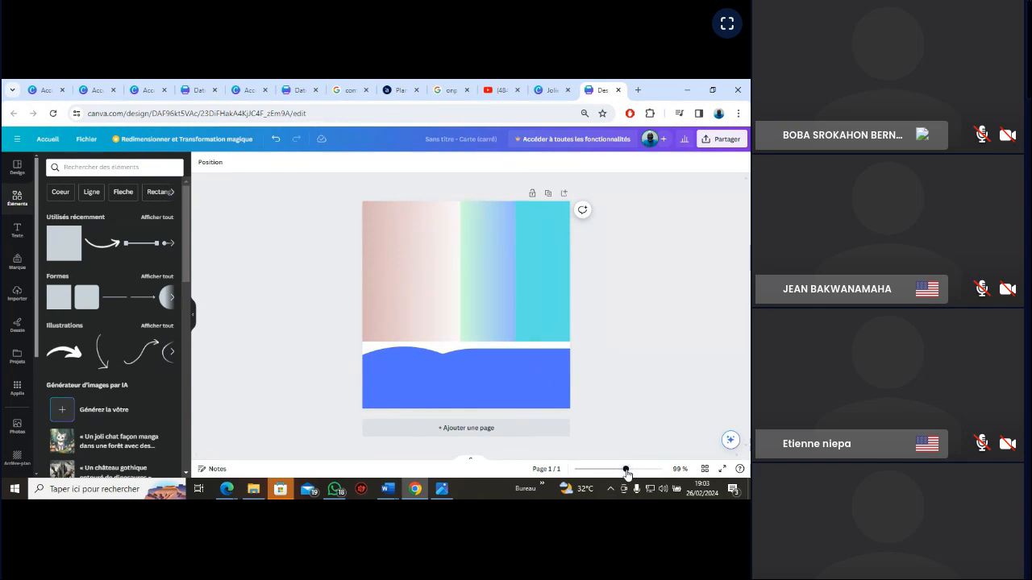
scroll(16, 354, "down", 1)
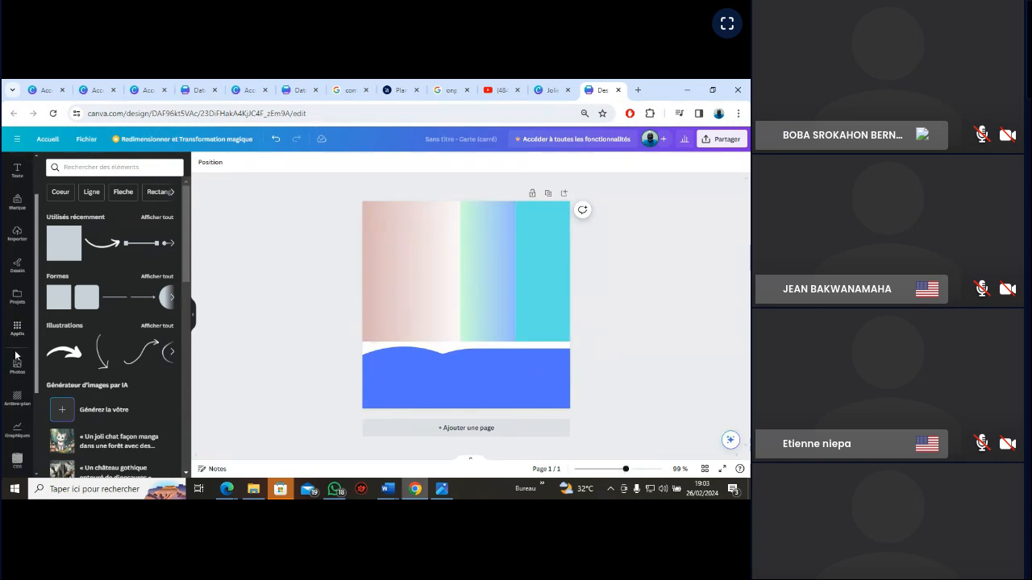
scroll(16, 353, "up", 1)
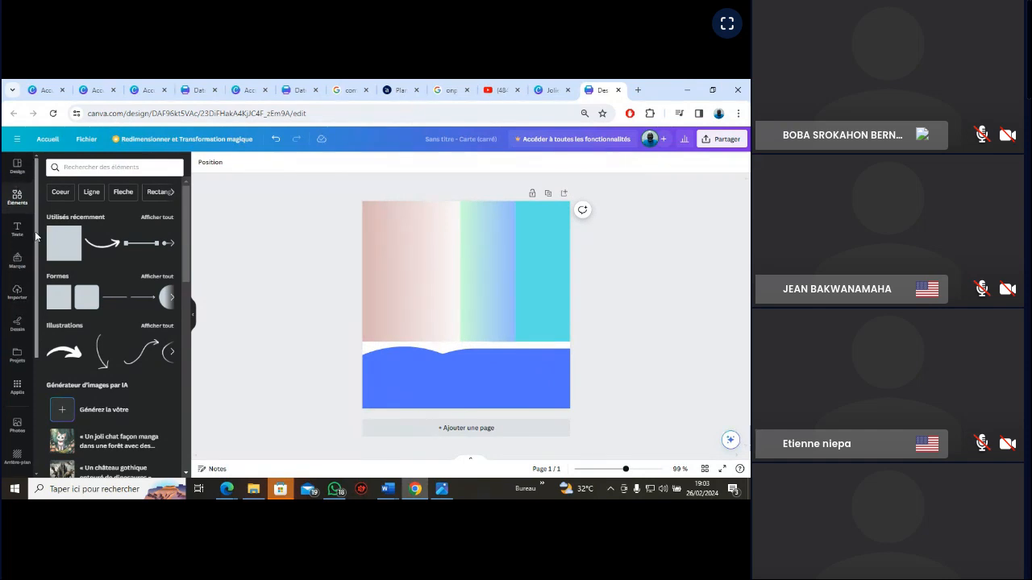
scroll(35, 235, "down", 3)
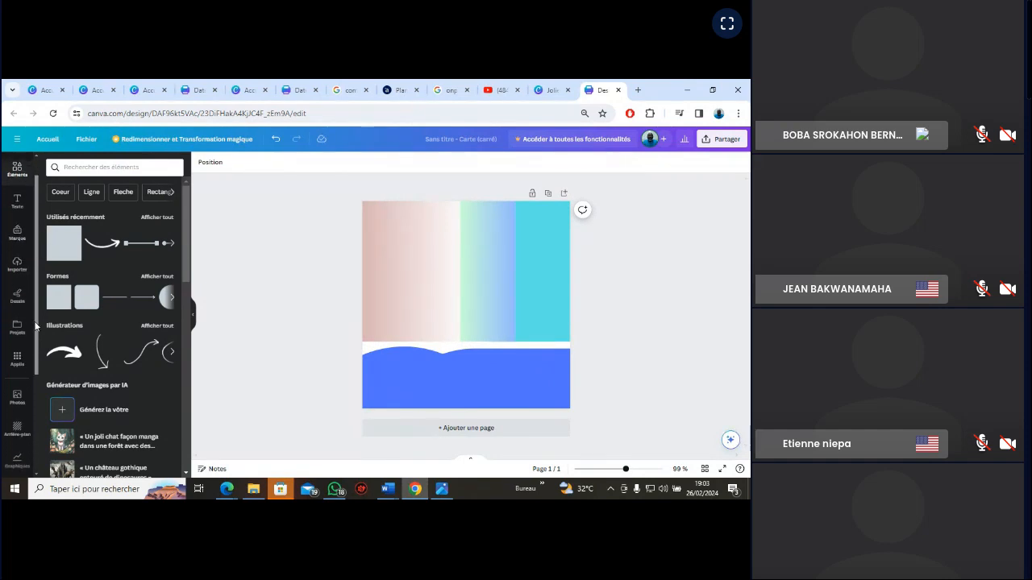
left_click(16, 266)
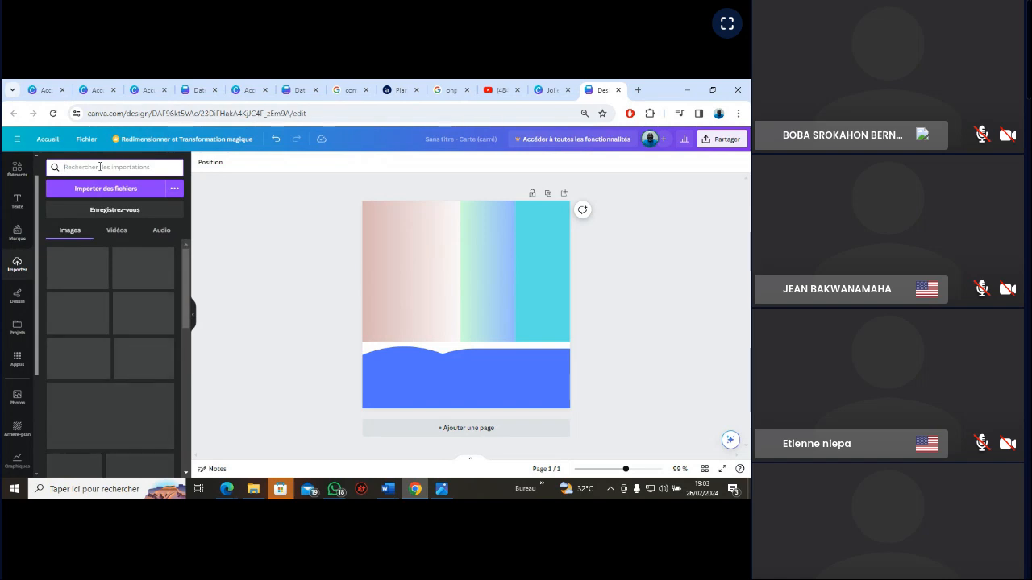
type("PHP")
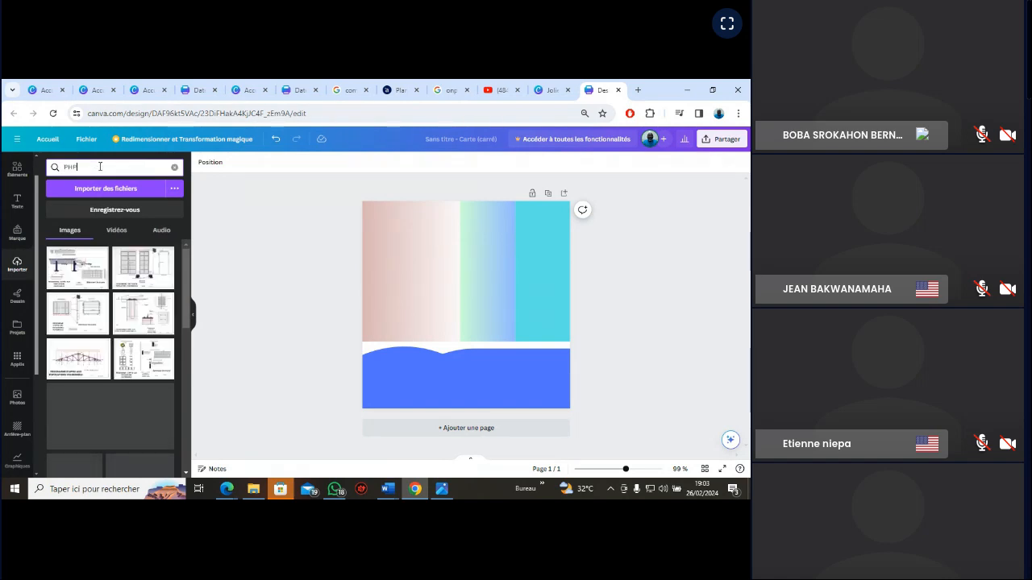
key("BackSpace")
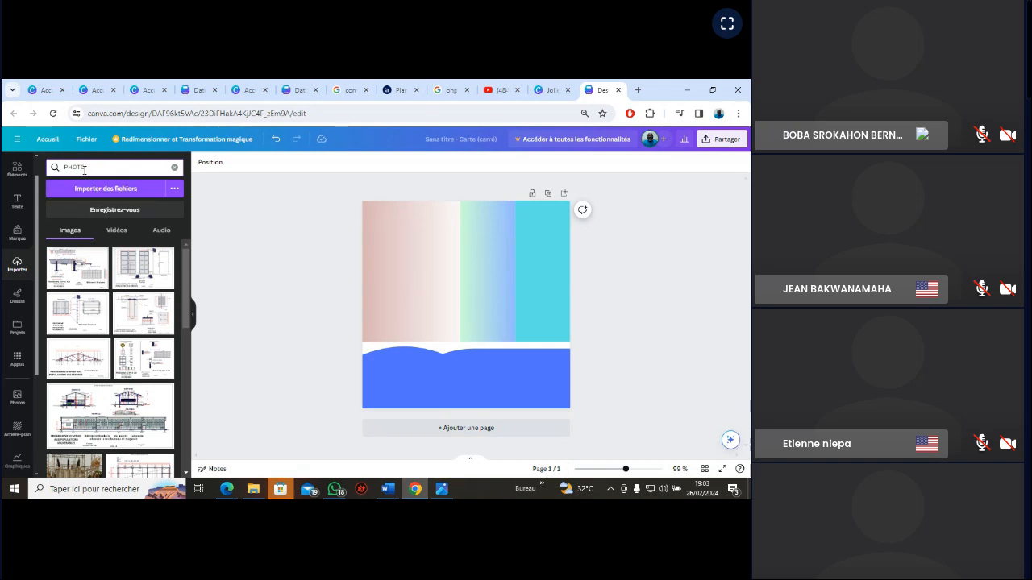
left_click_drag(86, 167, 64, 167)
key("BackSpace")
Search the elements library for "PHOTO" and show all results in the photos category
left_click(17, 170)
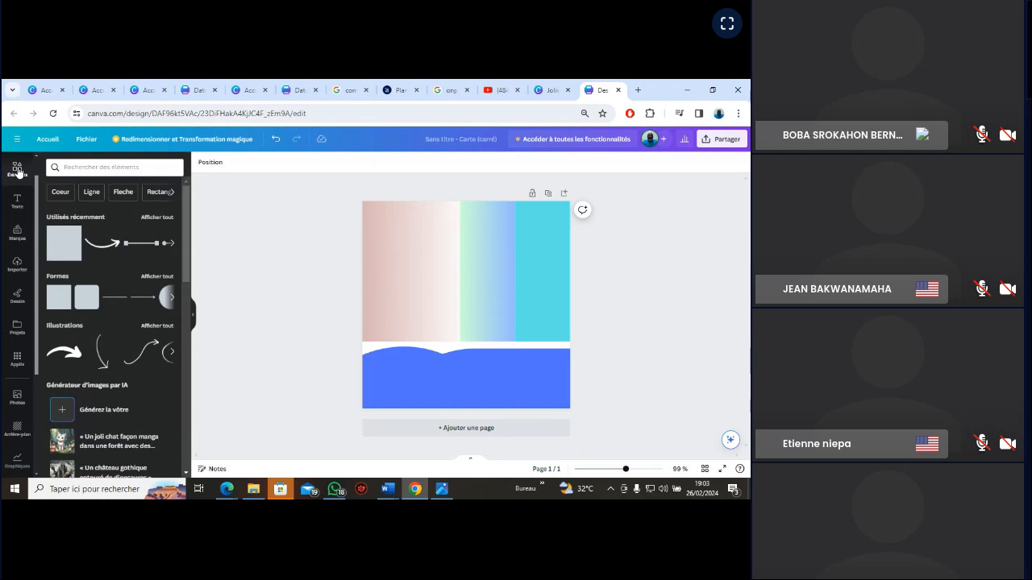
left_click(100, 167)
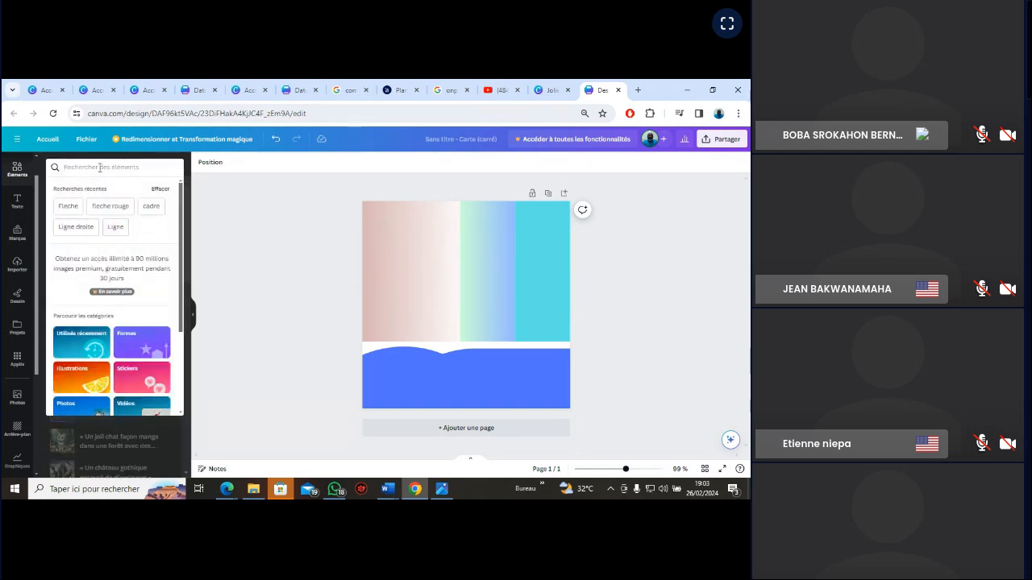
type("PH")
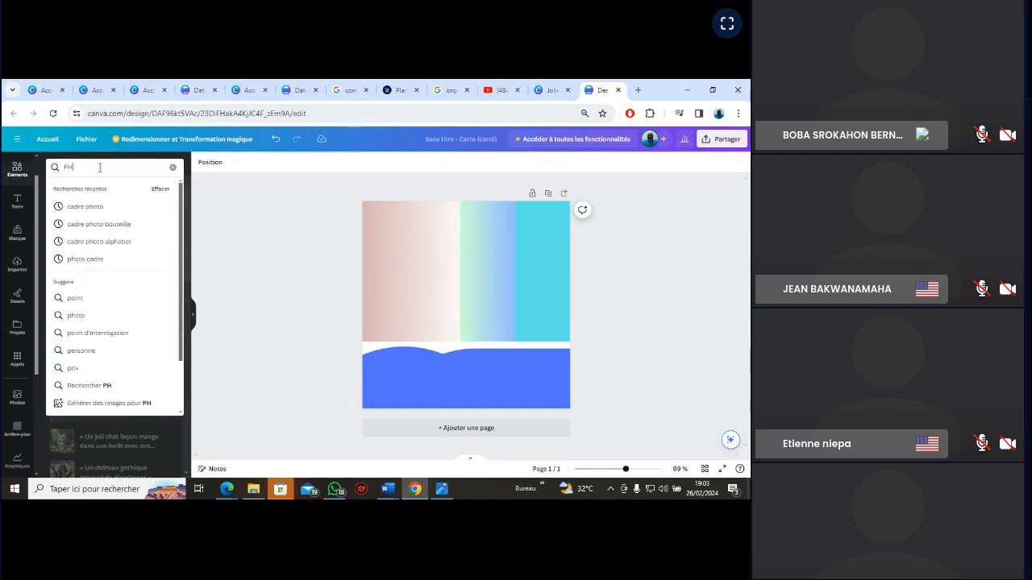
type("OTO")
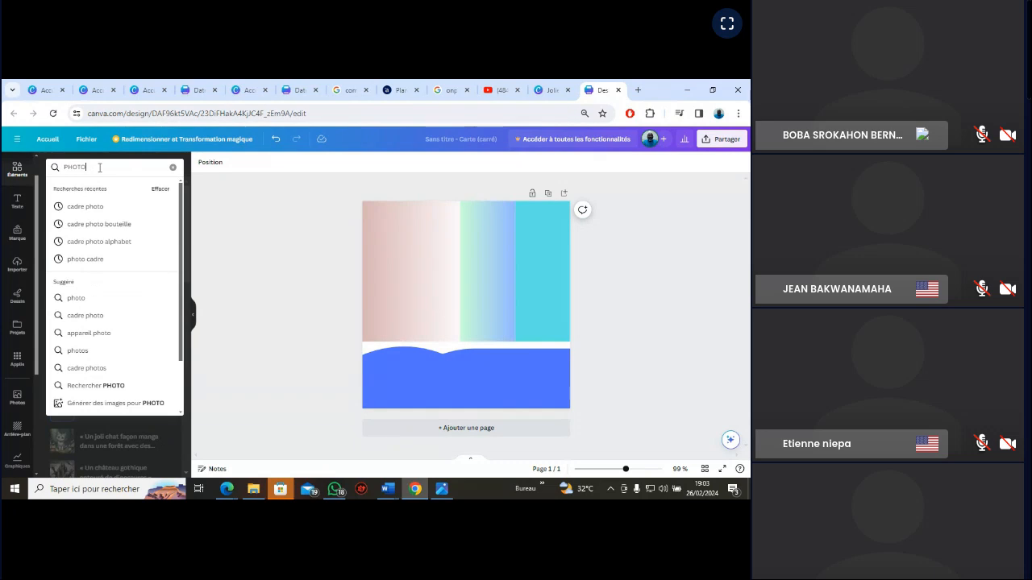
key("Return")
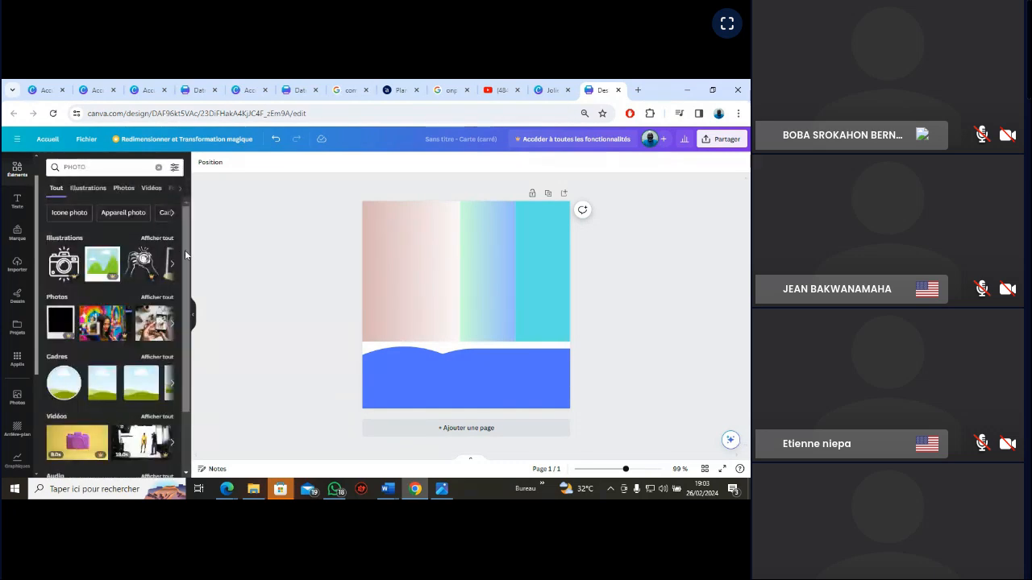
scroll(185, 250, "down", 2)
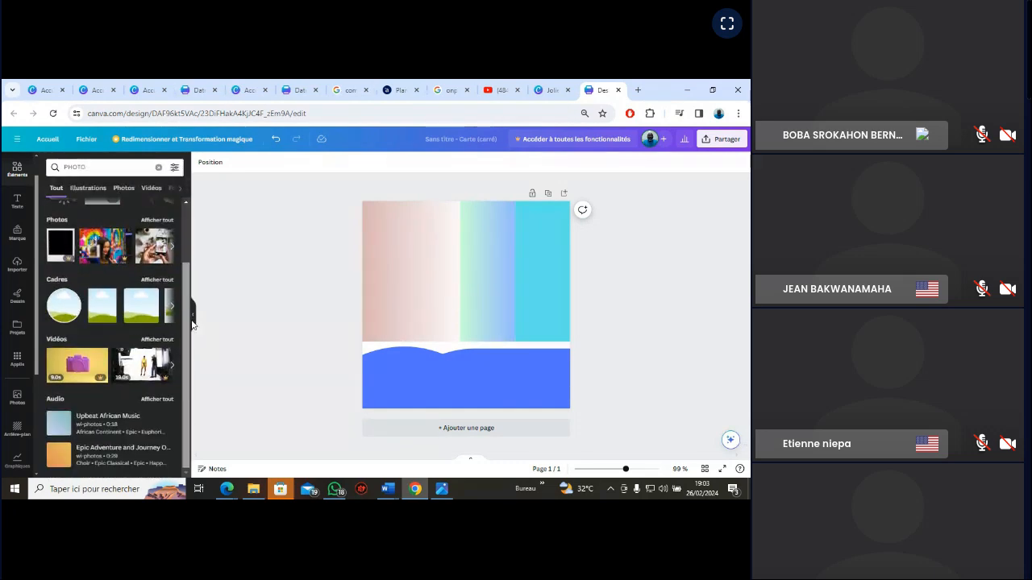
left_click(170, 248)
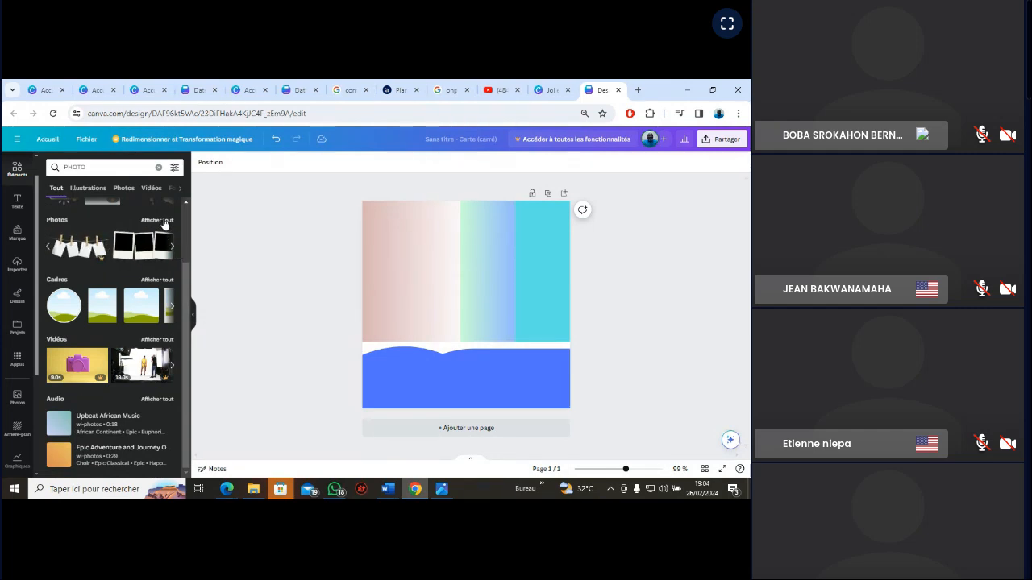
left_click(161, 220)
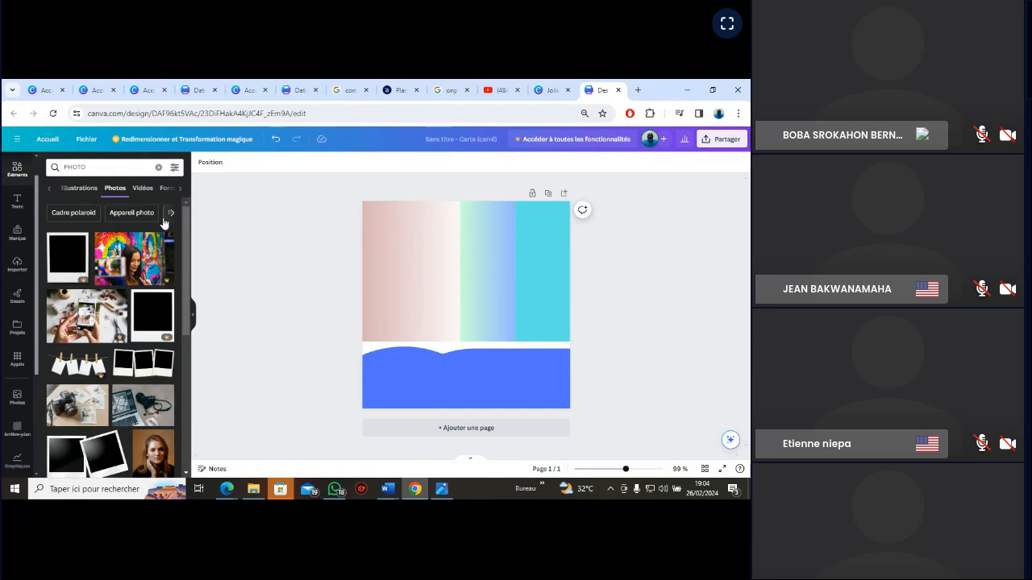
Check the VGN_EXERCICE reference and add the portrait of the smiling woman on a teal background from the "PHOTO" results to the card
scroll(187, 324, "down", 2)
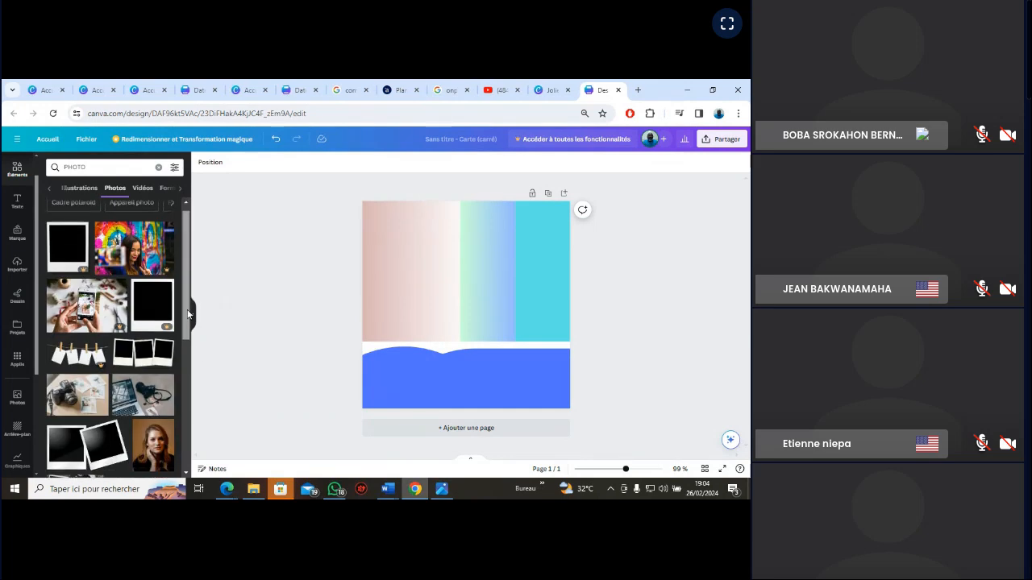
left_click(442, 490)
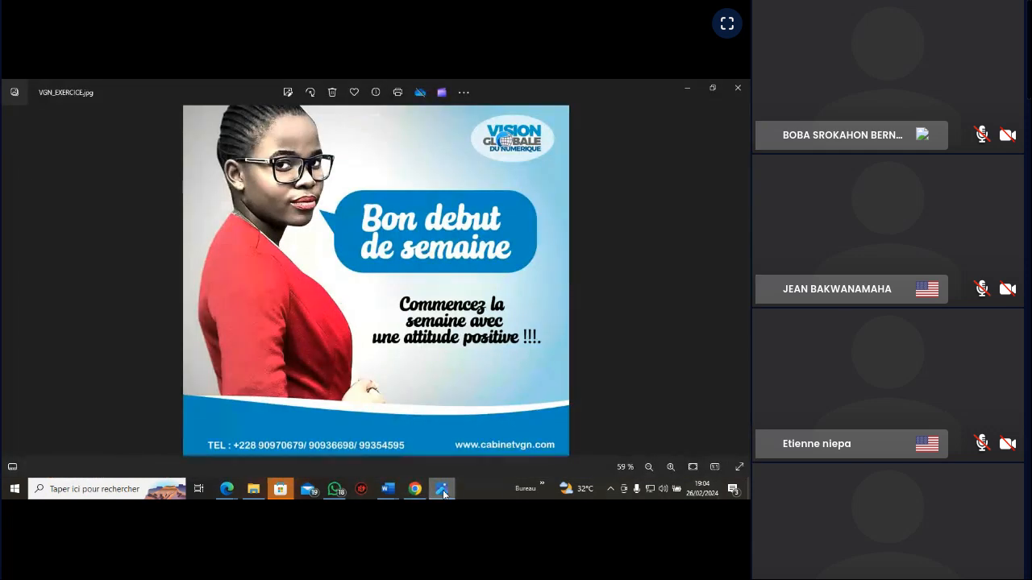
left_click(443, 490)
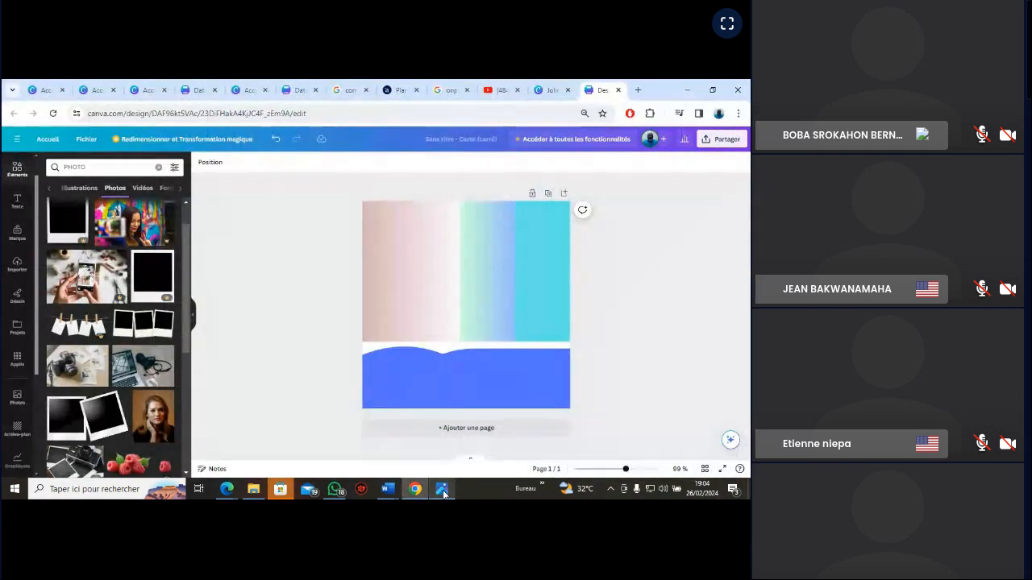
scroll(185, 344, "down", 2)
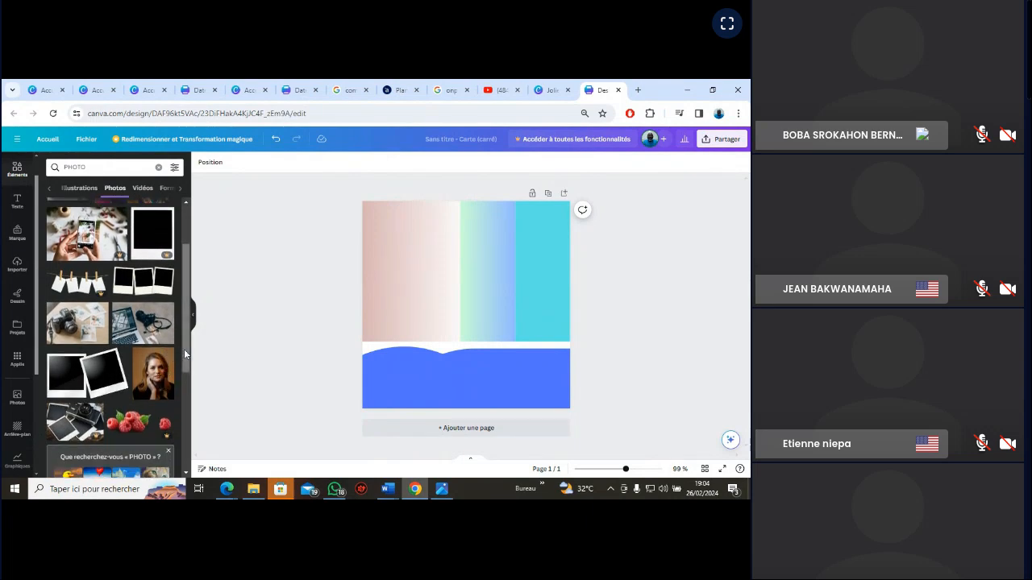
left_click_drag(184, 349, 186, 375)
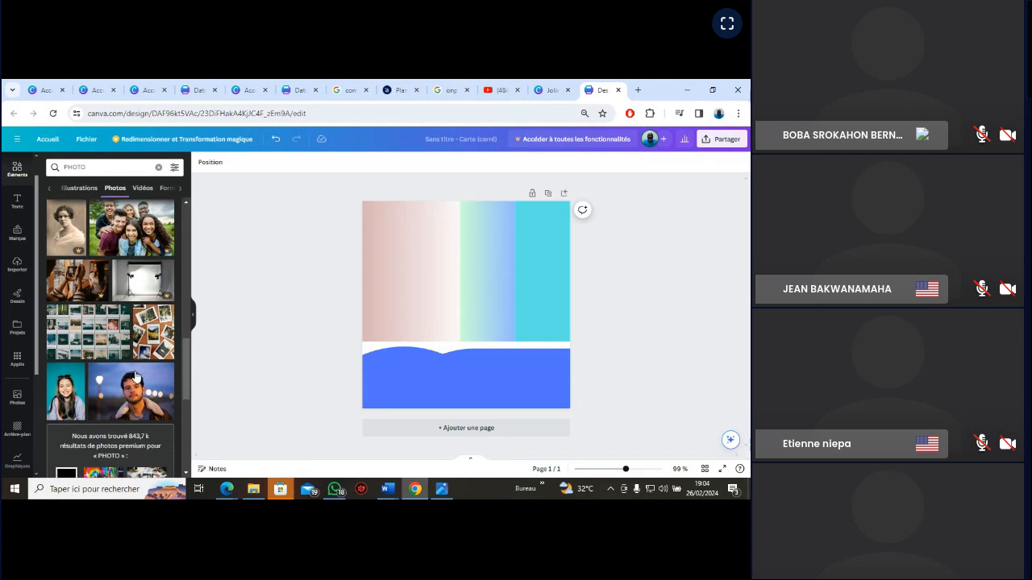
left_click(65, 407)
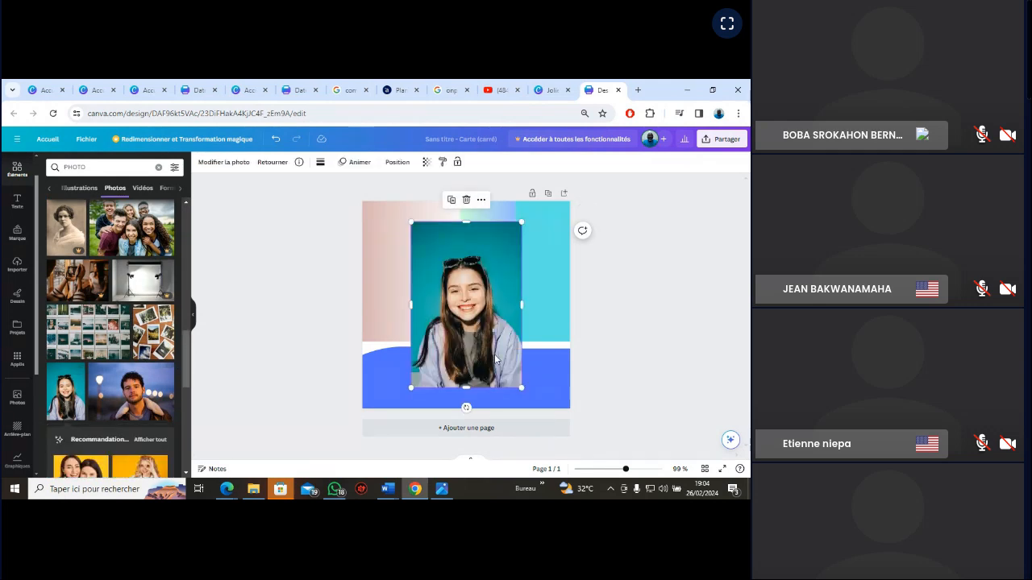
Shrink the portrait photo, place it over the pink gradient rectangle and deselect it
left_click_drag(472, 305, 430, 291)
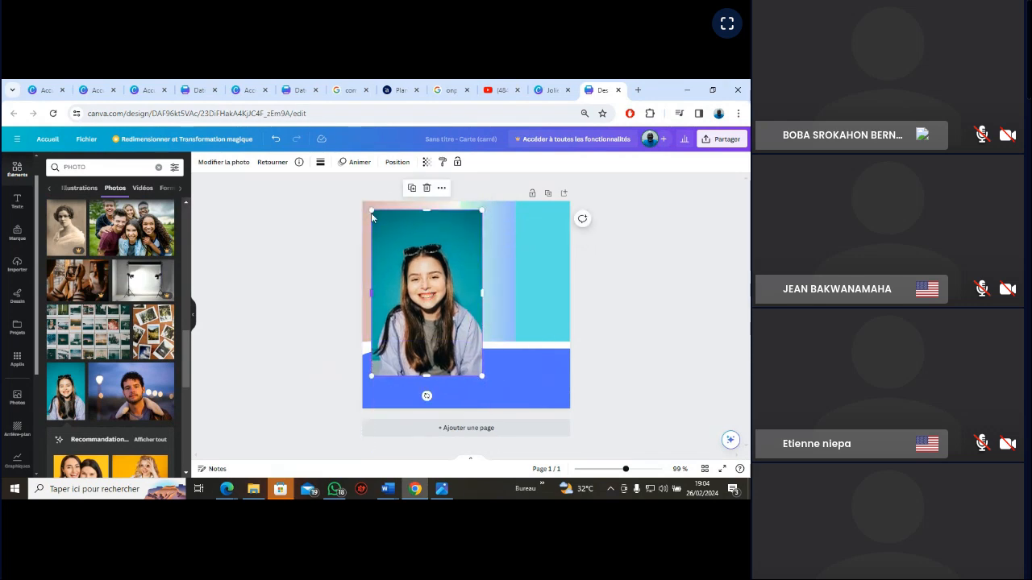
left_click_drag(372, 211, 418, 282)
left_click_drag(447, 327, 410, 270)
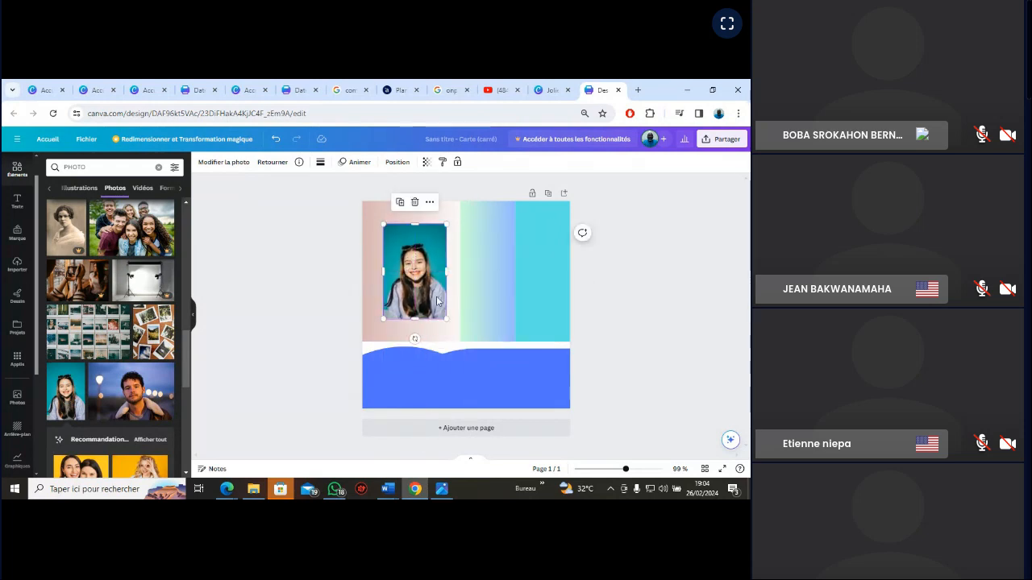
left_click(631, 304)
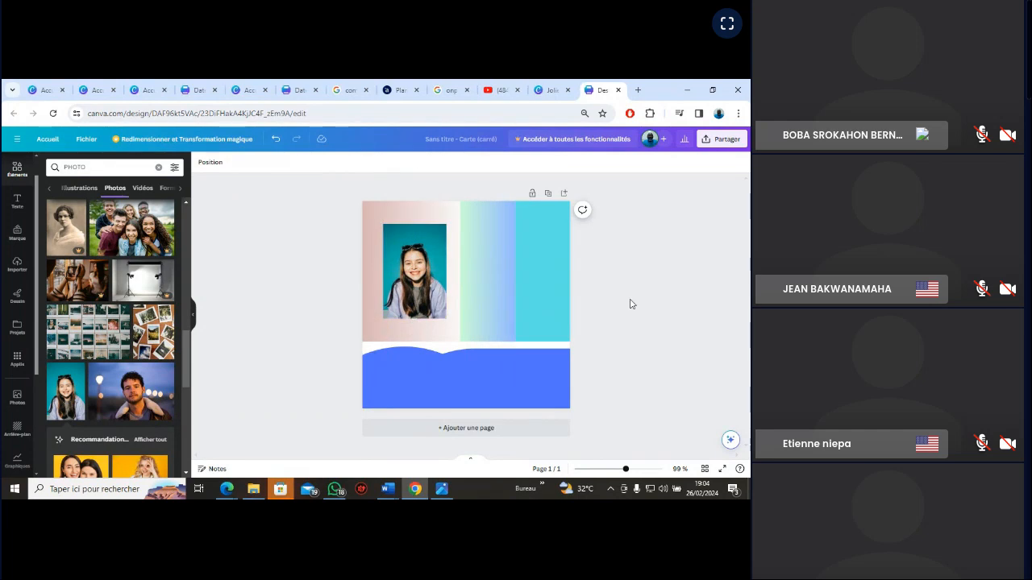
Delete the portrait photo from the card and add the circular frame found by searching the elements for "cadre photo"
left_click(419, 285)
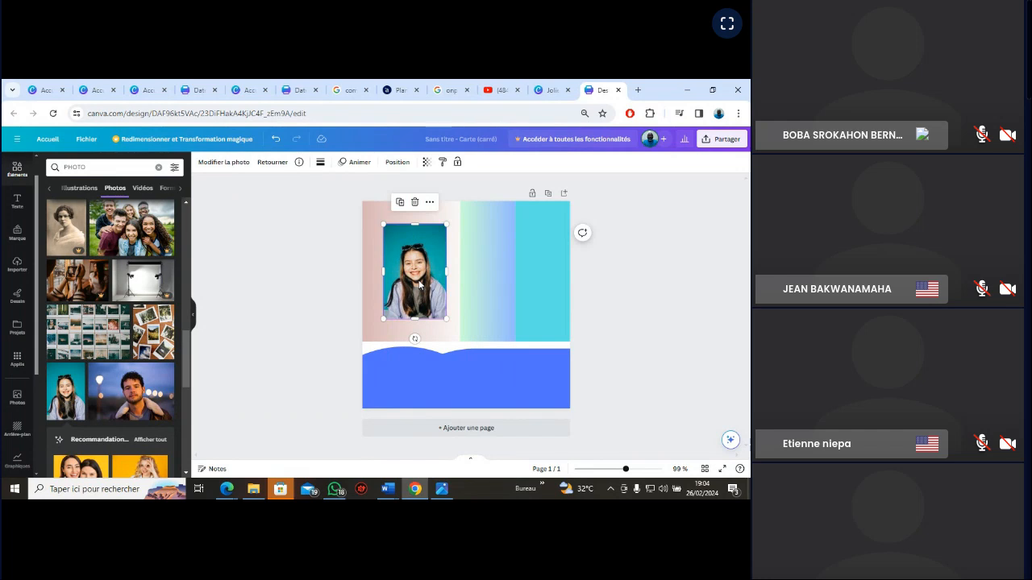
key("Delete")
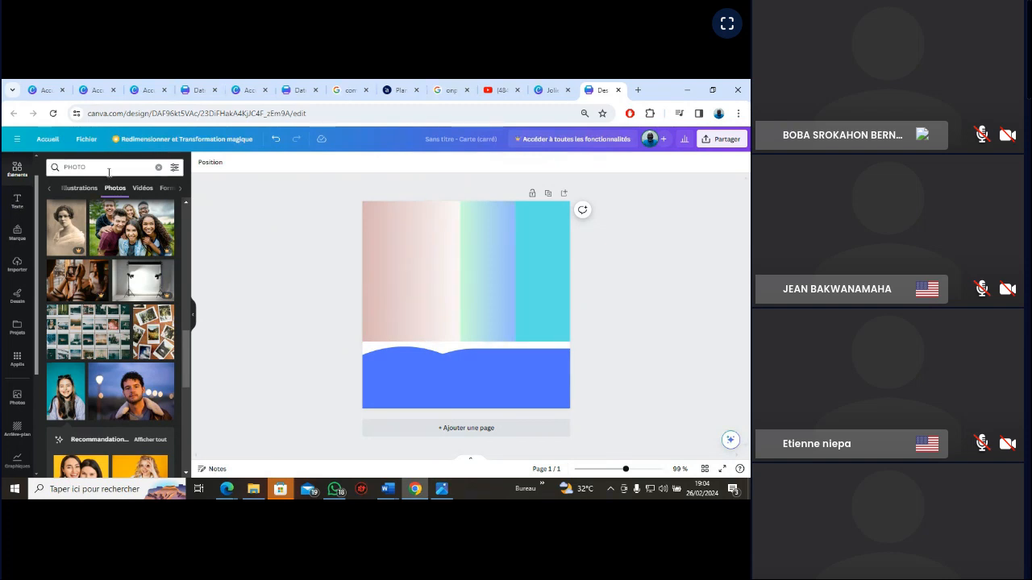
scroll(33, 198, "up", 1)
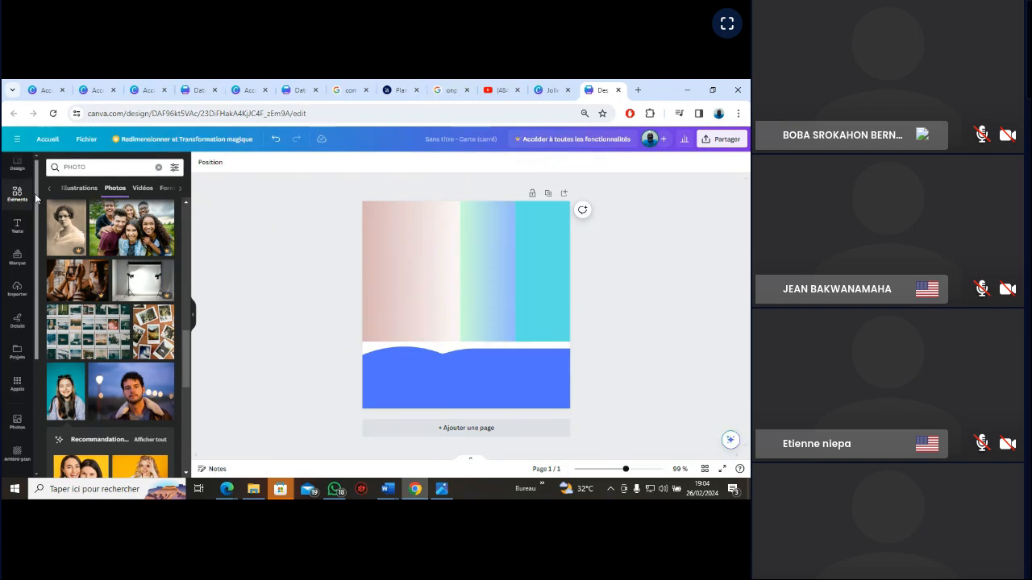
left_click(15, 203)
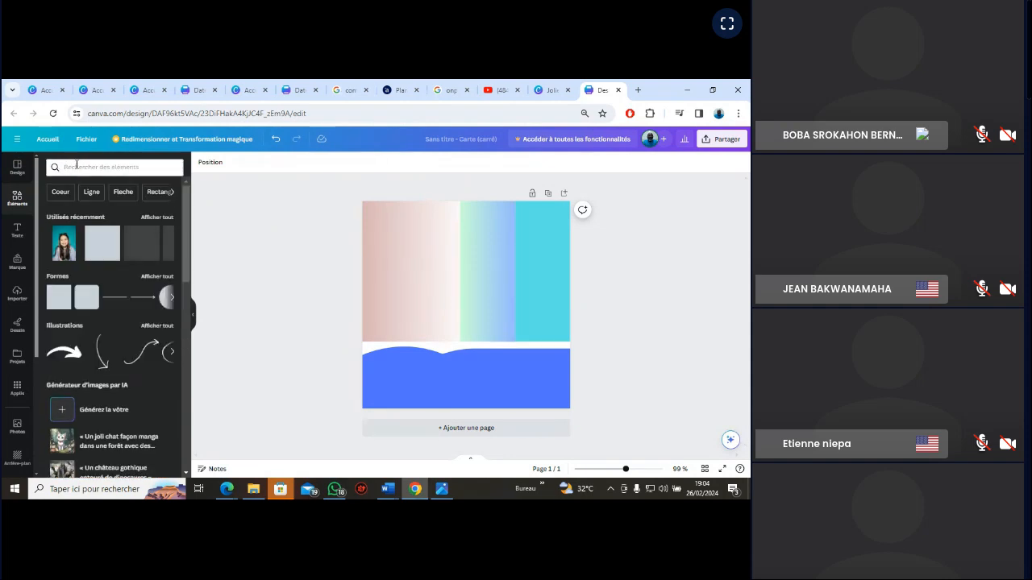
left_click(77, 166)
type("CADRE")
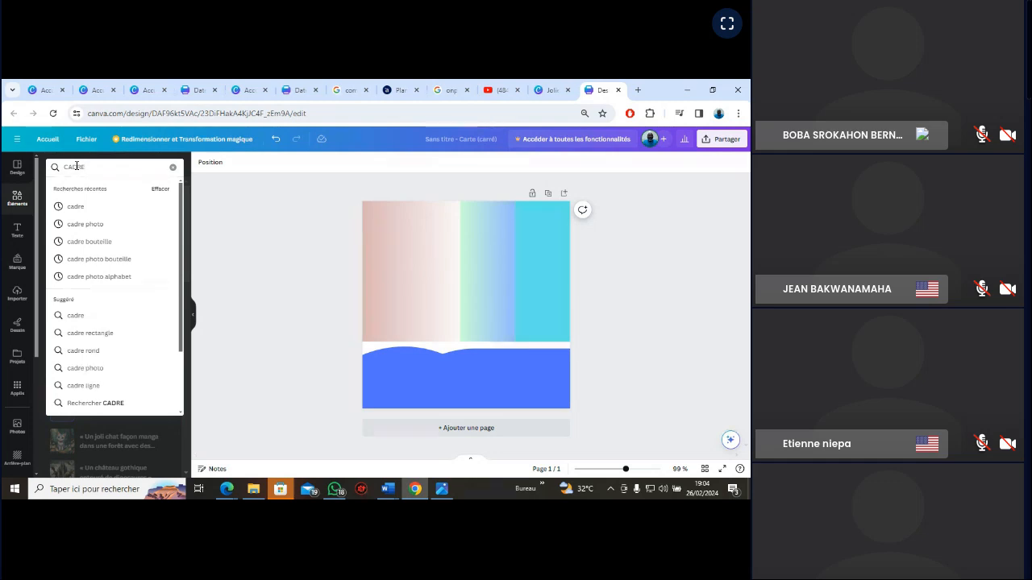
left_click(76, 224)
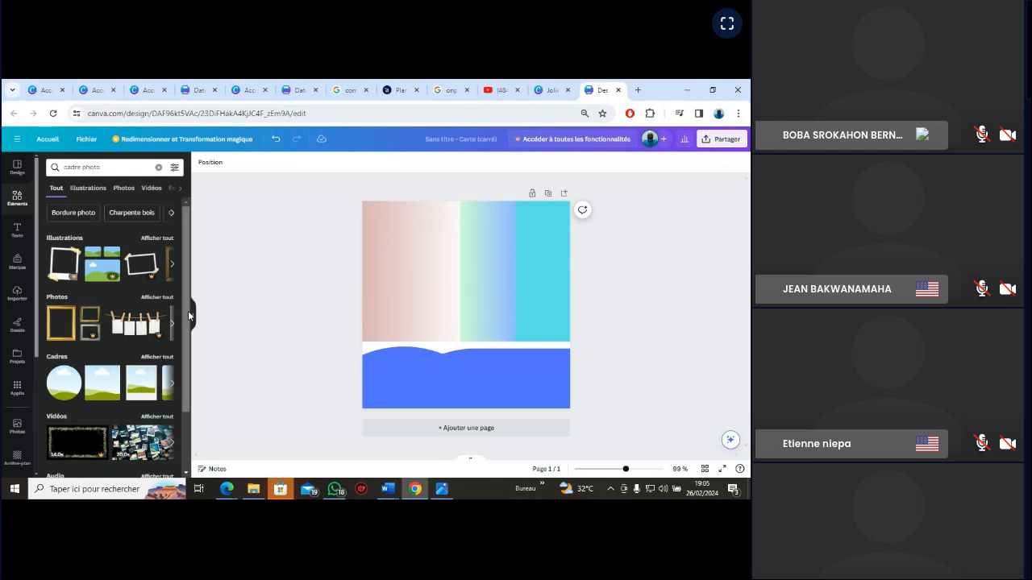
left_click_drag(187, 311, 186, 335)
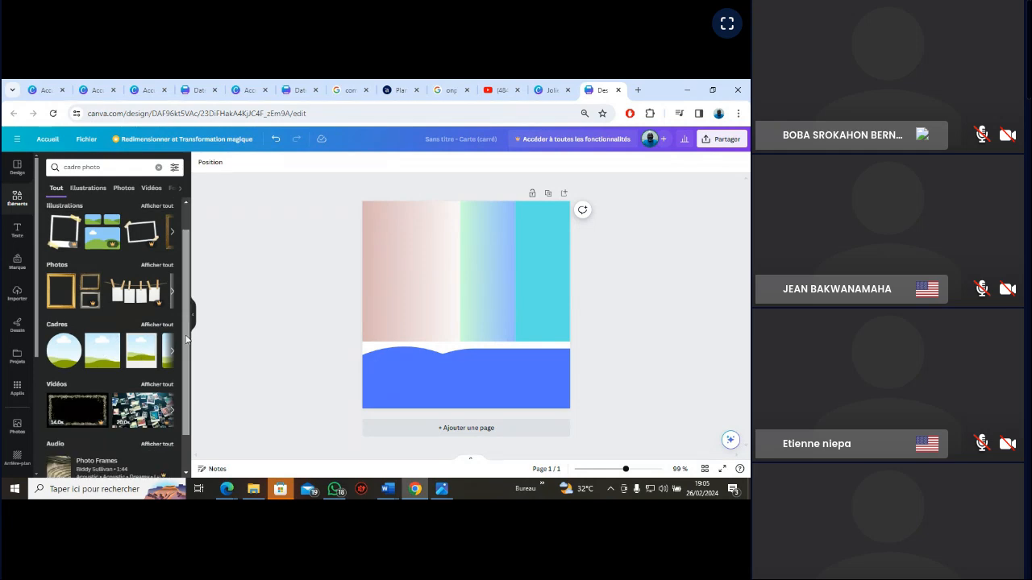
left_click(66, 357)
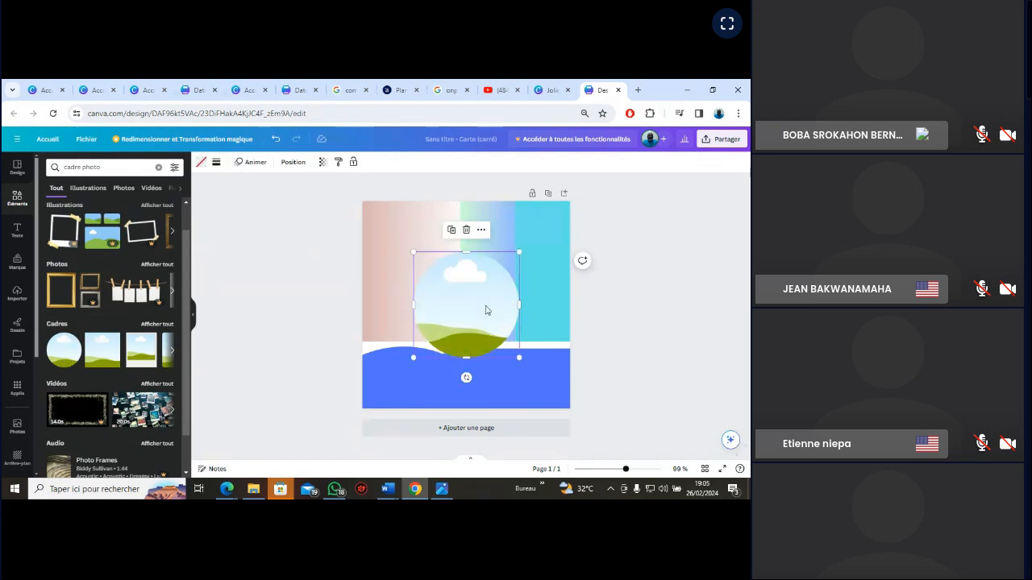
Move the circular frame over the pink gradient rectangle at the card's left edge and deselect it
left_click_drag(486, 309, 416, 273)
left_click_drag(413, 271, 414, 271)
left_click(711, 324)
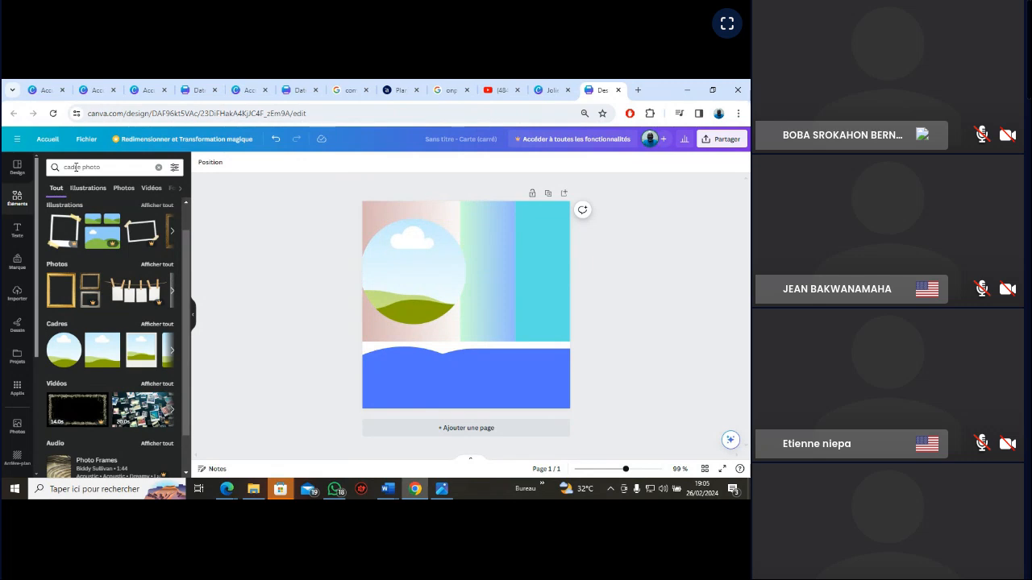
Fill the circular frame with the recently used teal-background portrait and shift it slightly right and down within the card
left_click(19, 203)
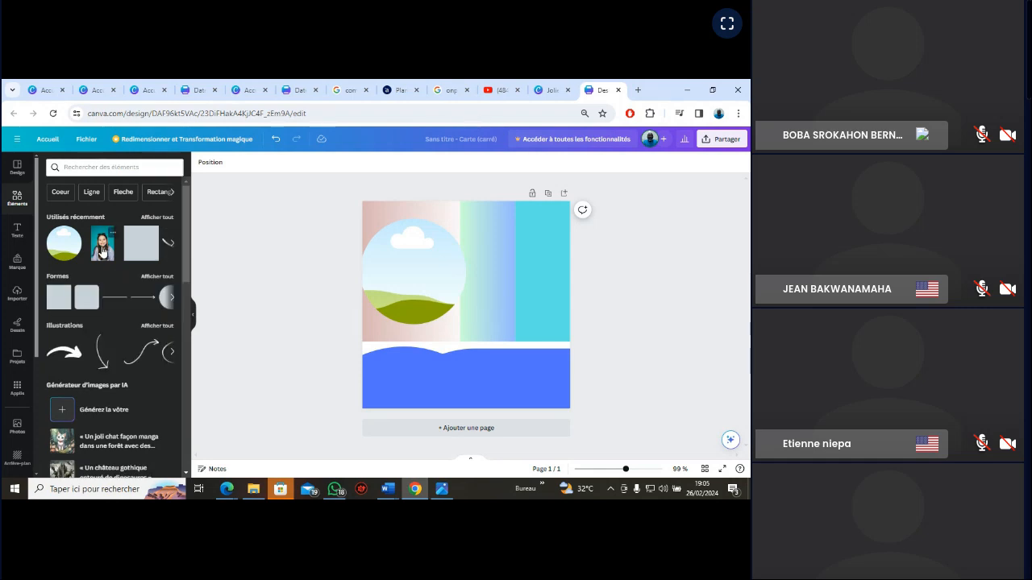
left_click_drag(102, 251, 413, 267)
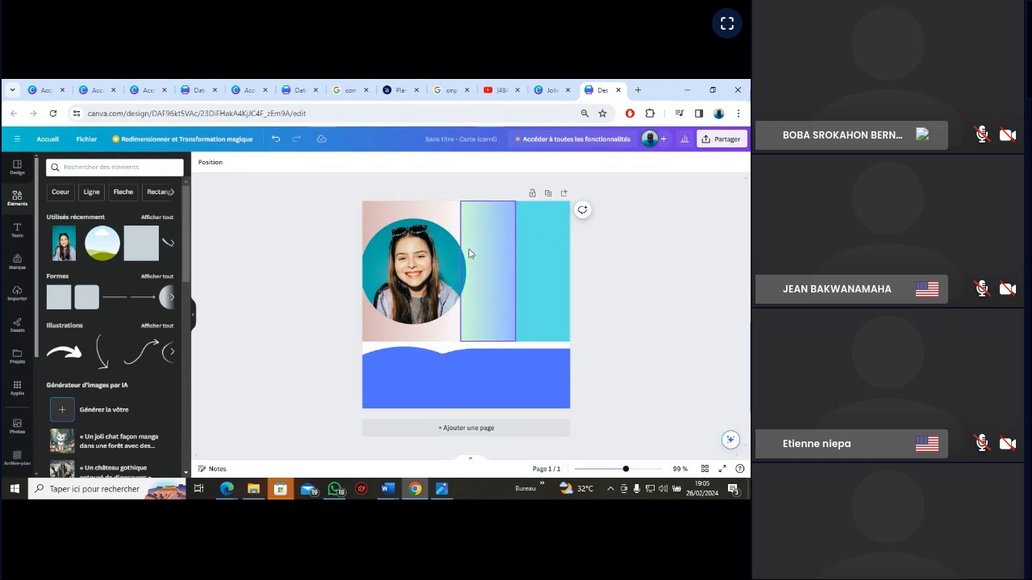
left_click_drag(447, 255, 453, 257)
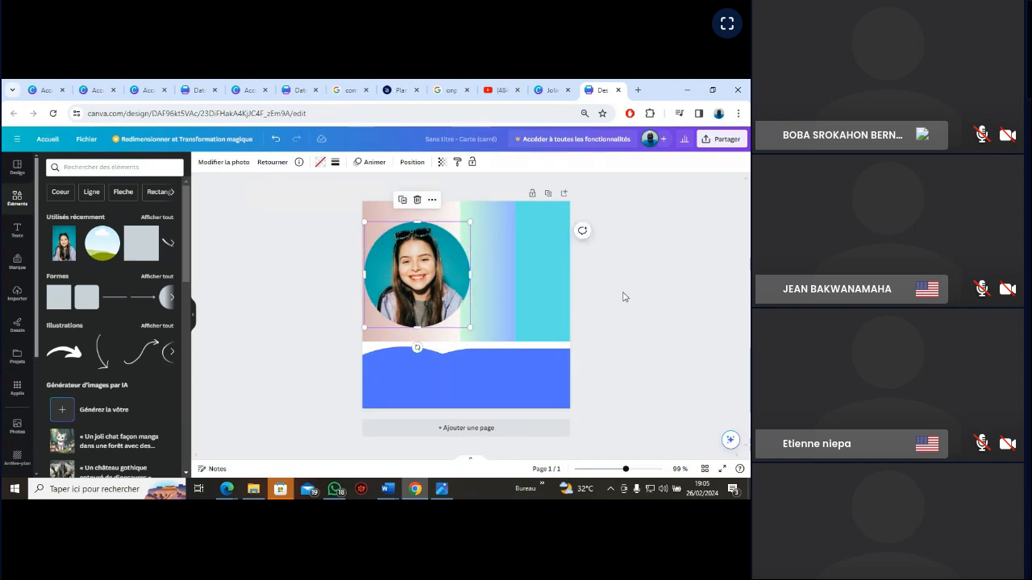
left_click(668, 309)
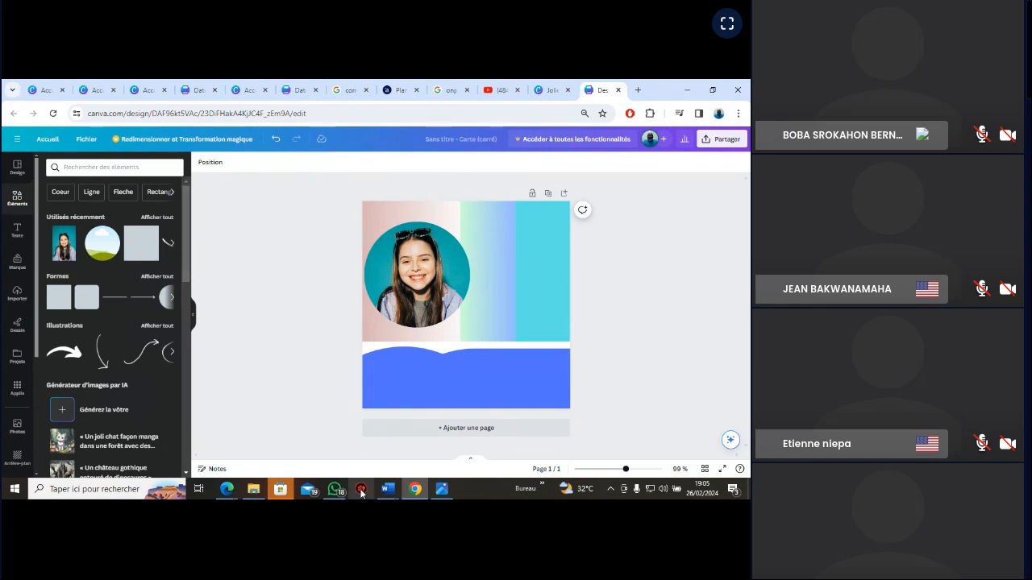
Compare the circular portrait on the card with the woman's photo in the VGN_EXERCICE reference image
left_click(446, 490)
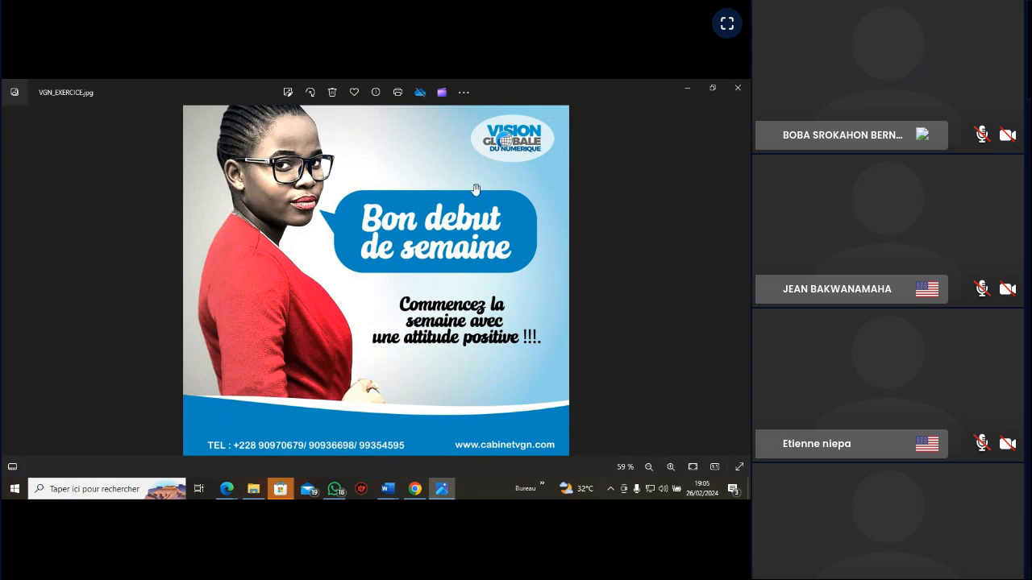
mouse_move(442, 491)
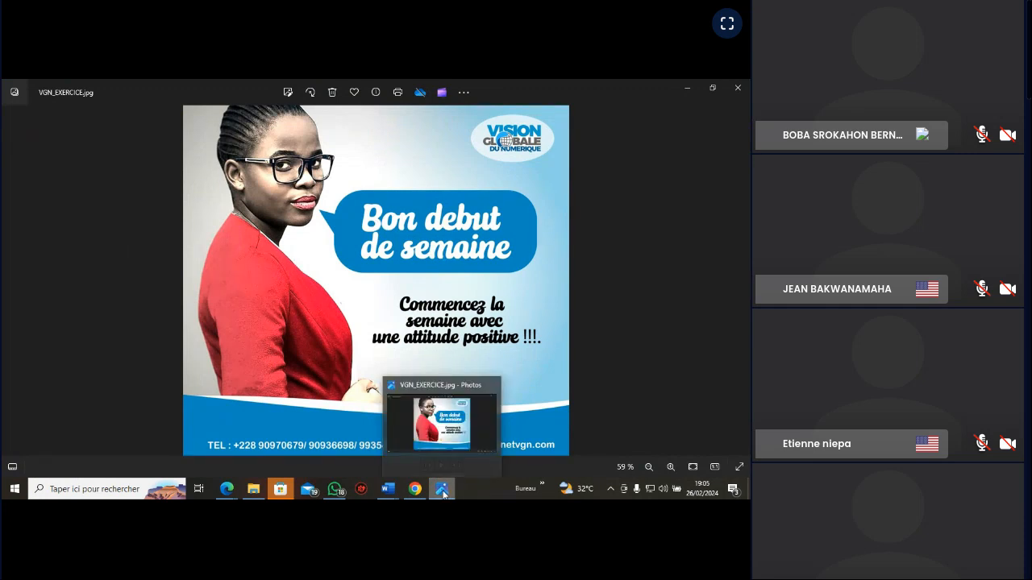
left_click(442, 492)
left_click(424, 282)
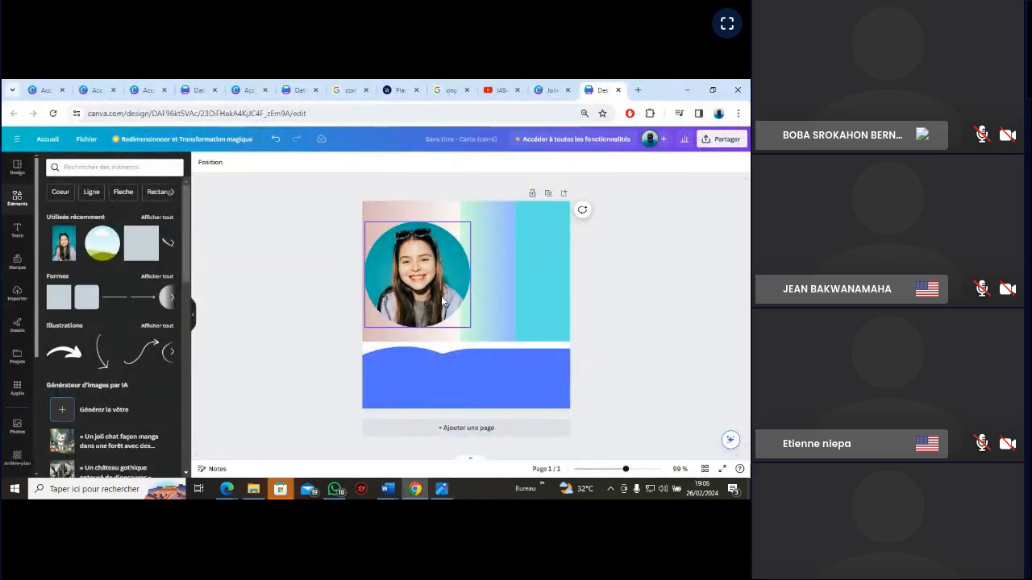
left_click(449, 492)
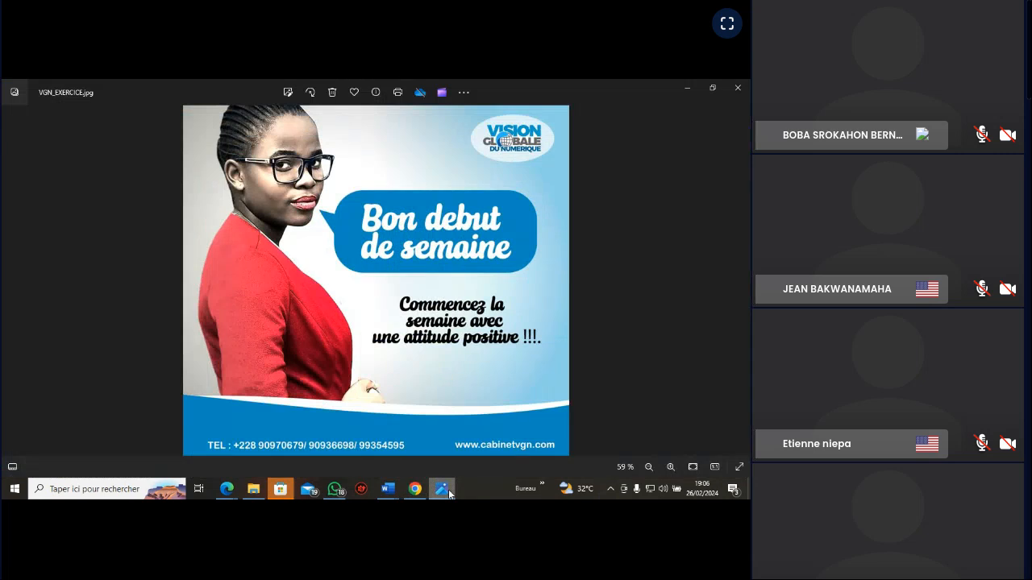
left_click(449, 493)
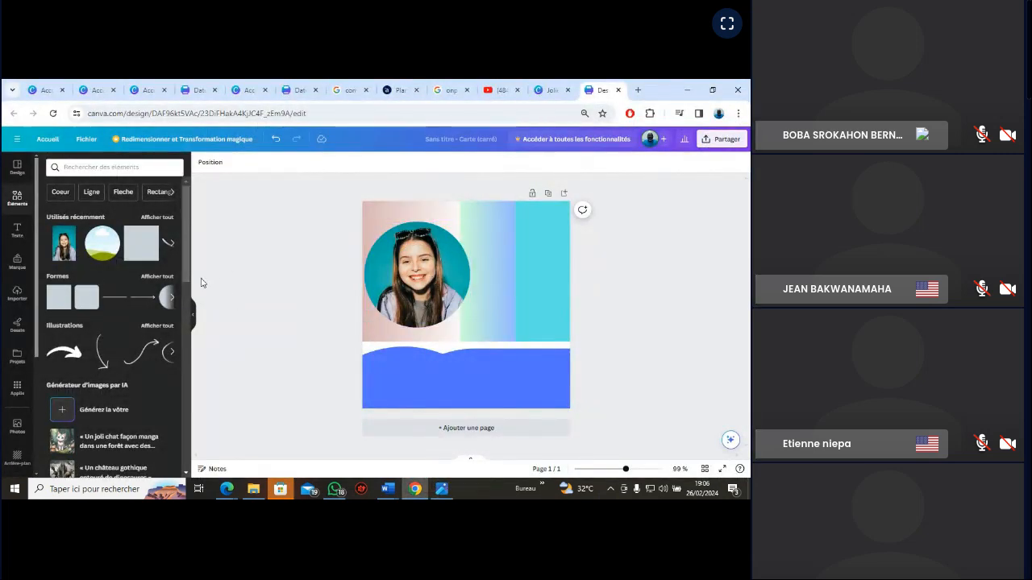
Look through the full list of recently used elements
scroll(172, 210, "down", 2)
scroll(172, 206, "up", 2)
left_click(159, 218)
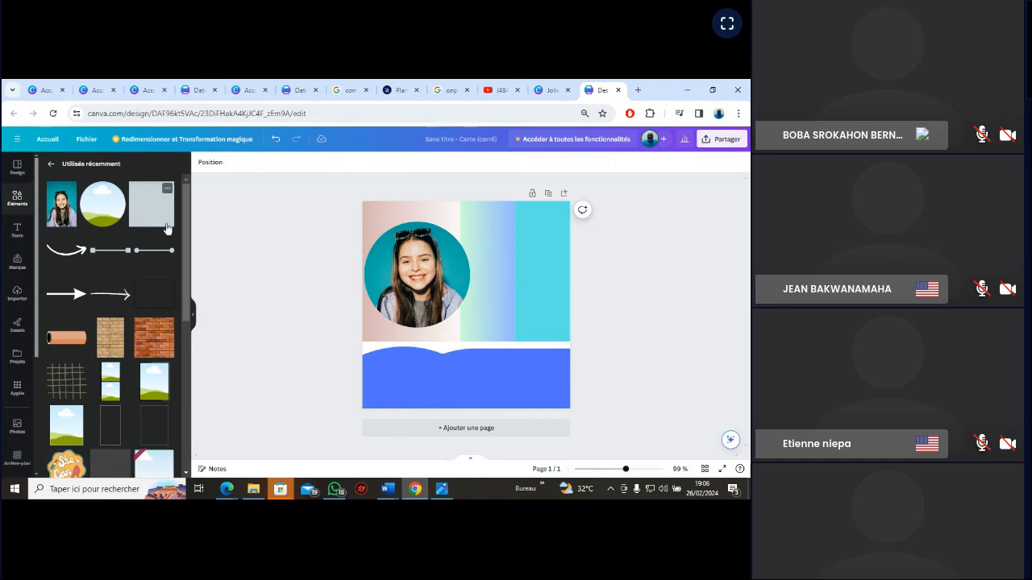
mouse_move(187, 222)
left_mouse_down()
mouse_move(186, 439)
mouse_move(181, 217)
left_mouse_up()
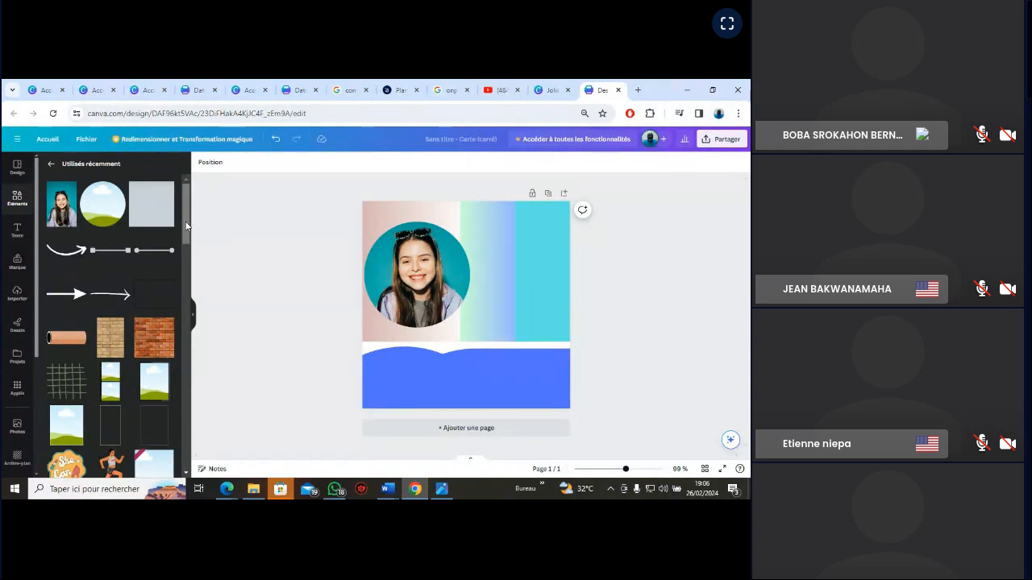
left_click_drag(188, 227, 187, 278)
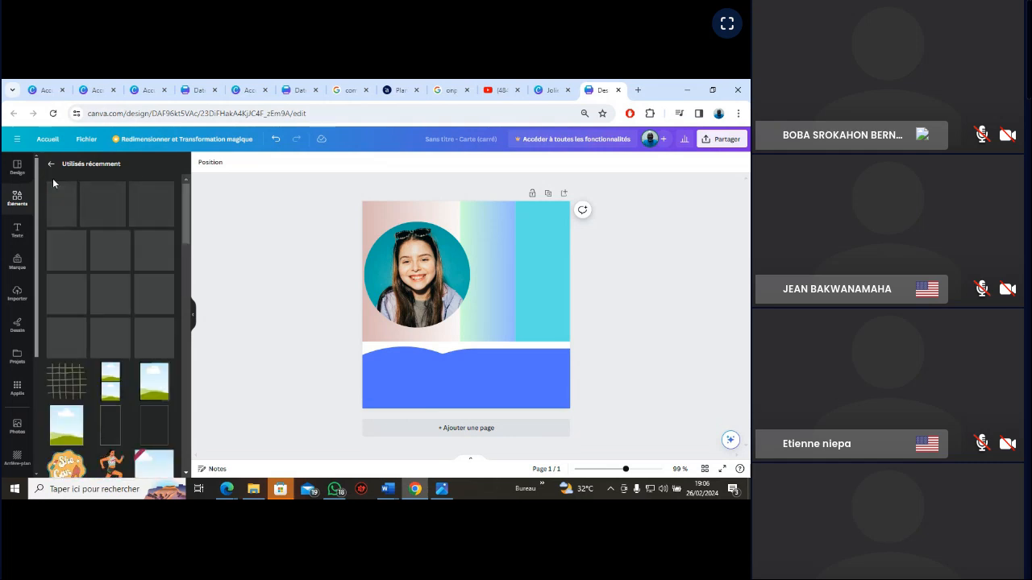
Search the elements library for "cadre" and look through the available frame shapes
left_click(18, 197)
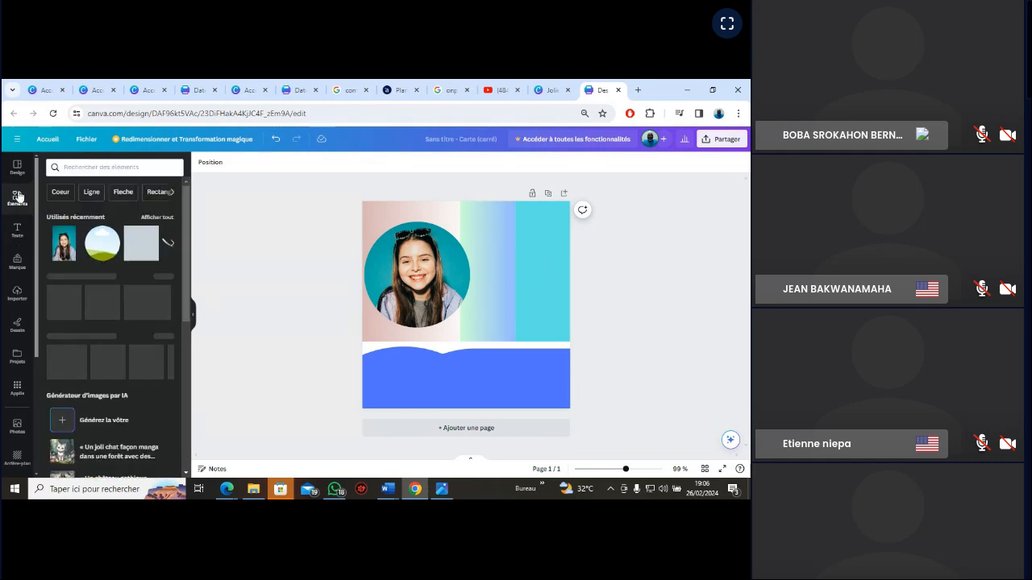
left_click(92, 169)
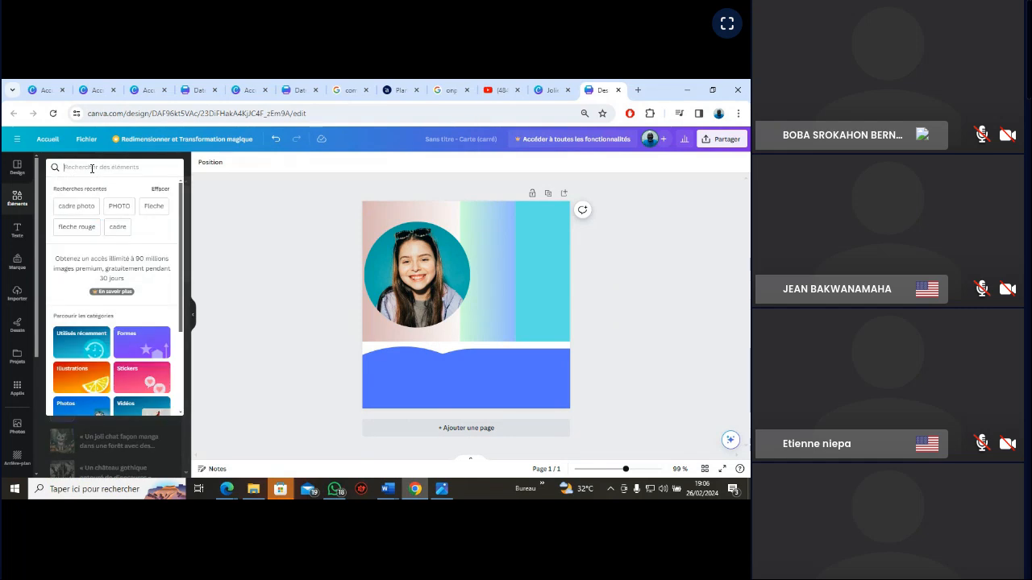
left_click(117, 228)
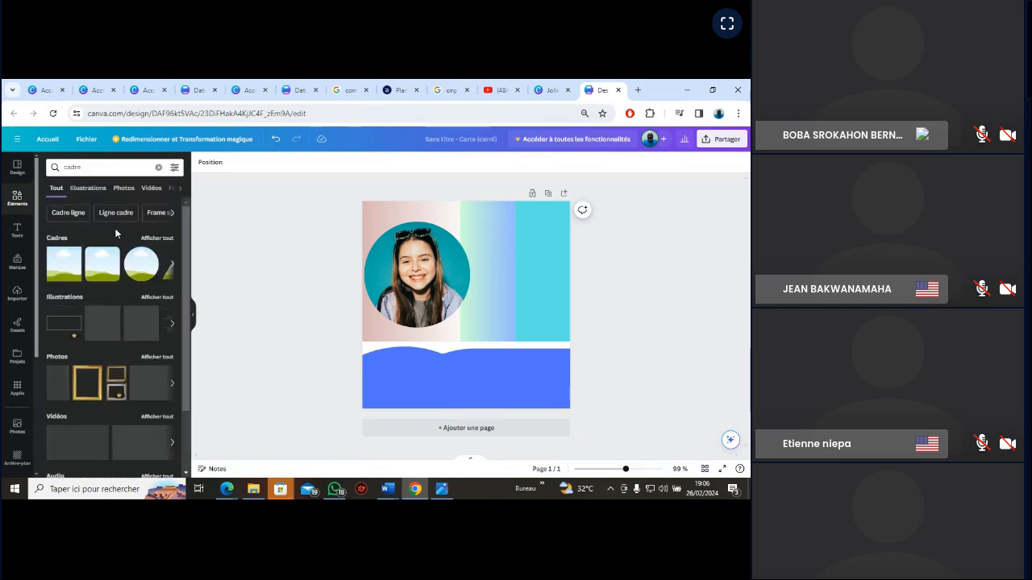
left_click(172, 269)
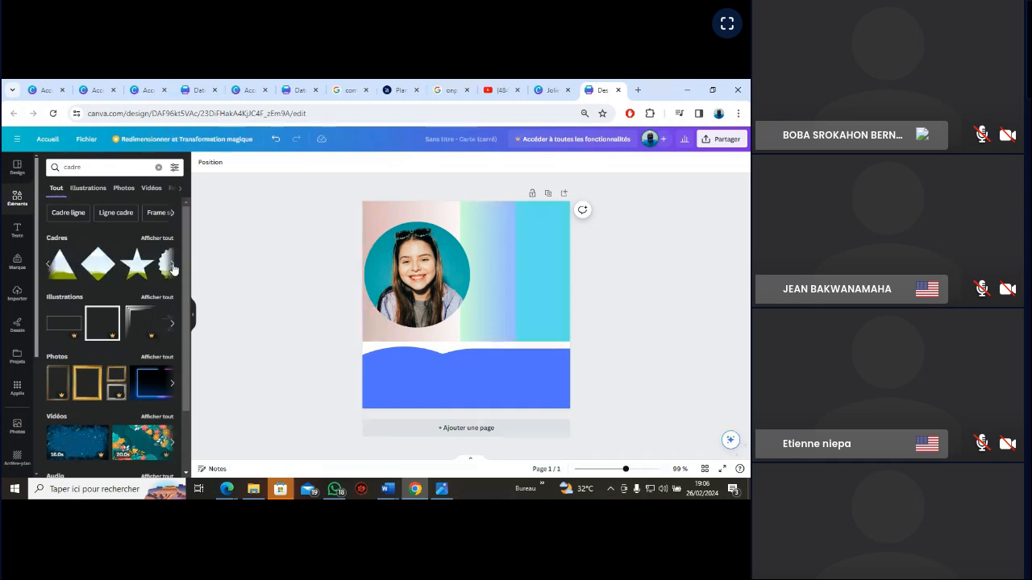
left_click(172, 268)
left_click(172, 268)
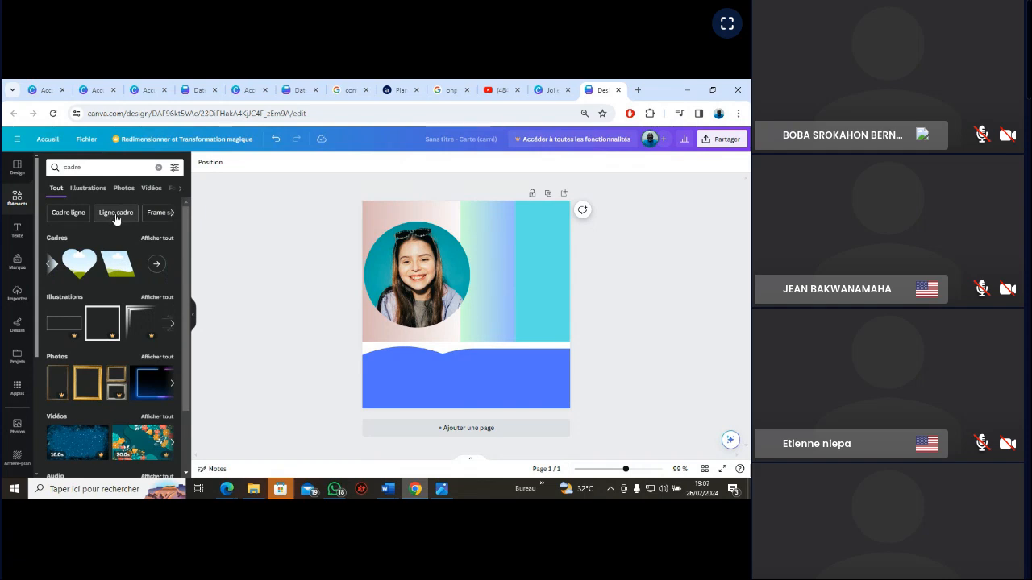
Look through the suggested frame categories and examine all illustrations for "Encadrer rectangle"
left_click(172, 213)
left_click(172, 213)
left_click(172, 213)
left_click(173, 215)
left_click(161, 212)
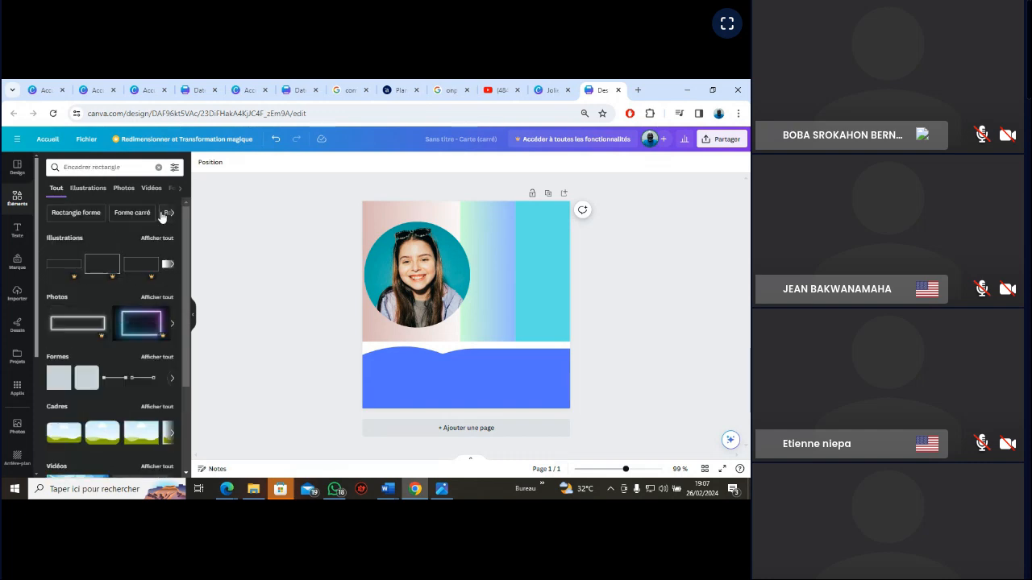
left_click_drag(190, 236, 194, 320)
scroll(161, 322, "up", 4)
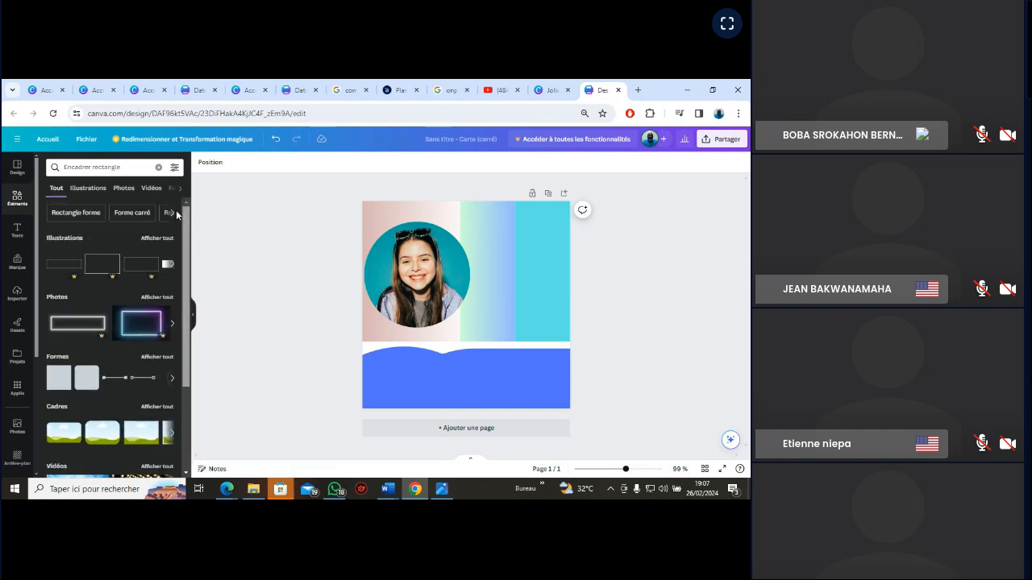
left_click(158, 239)
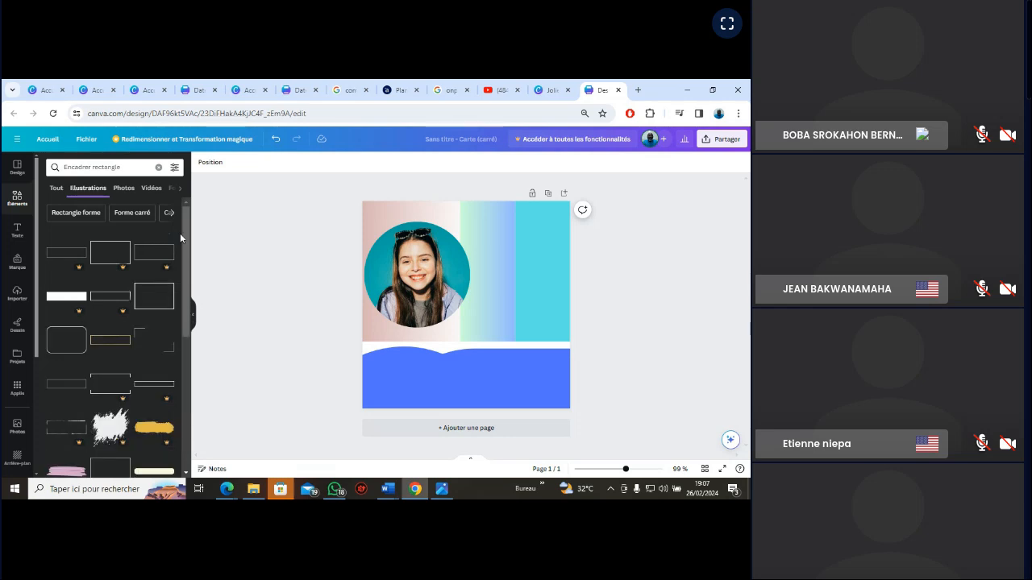
left_click_drag(186, 242, 187, 213)
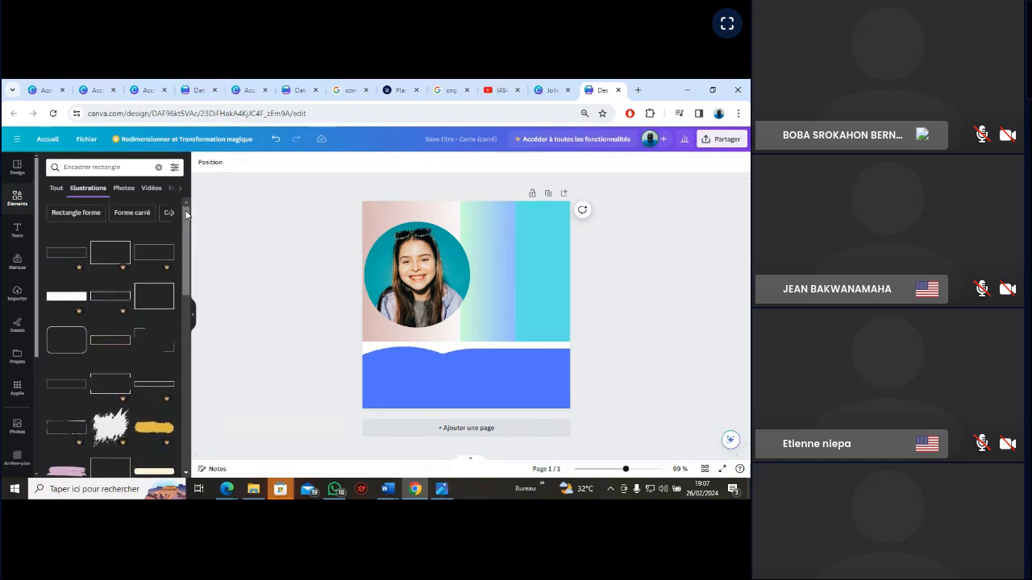
Return to the elements library, look through the suggested categories and view all shapes under "Flèche"
left_click(13, 201)
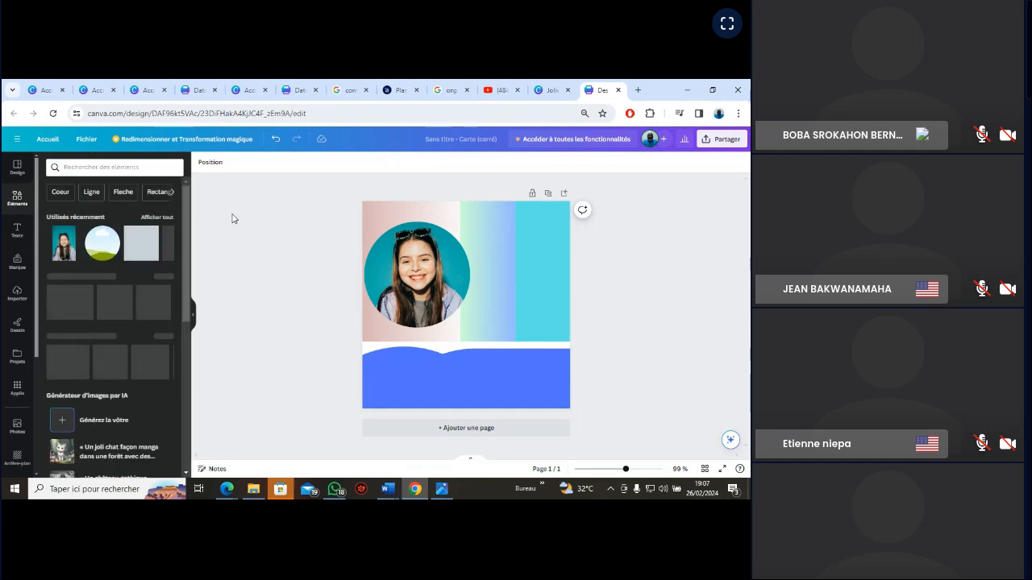
left_click(171, 192)
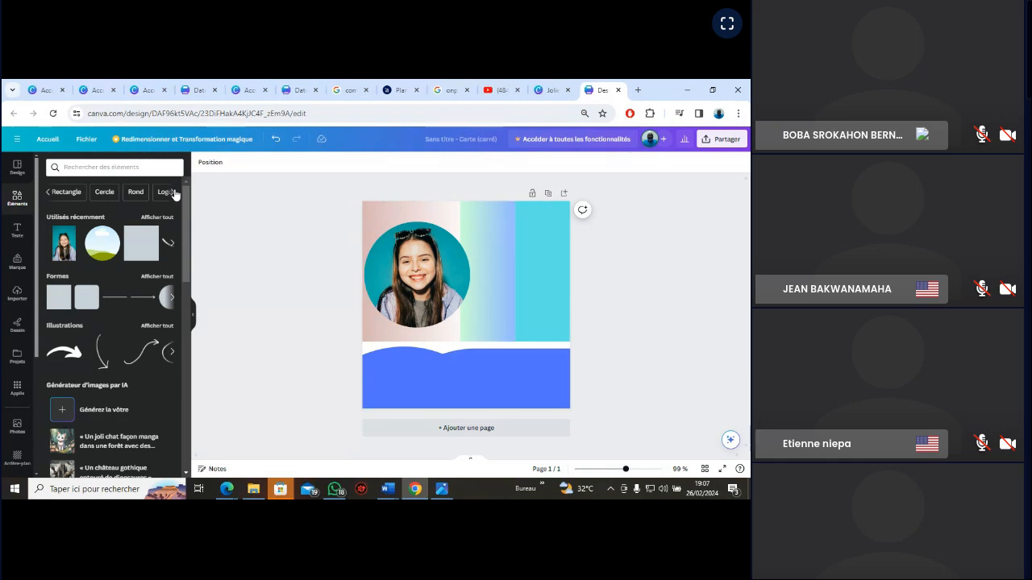
left_click(173, 194)
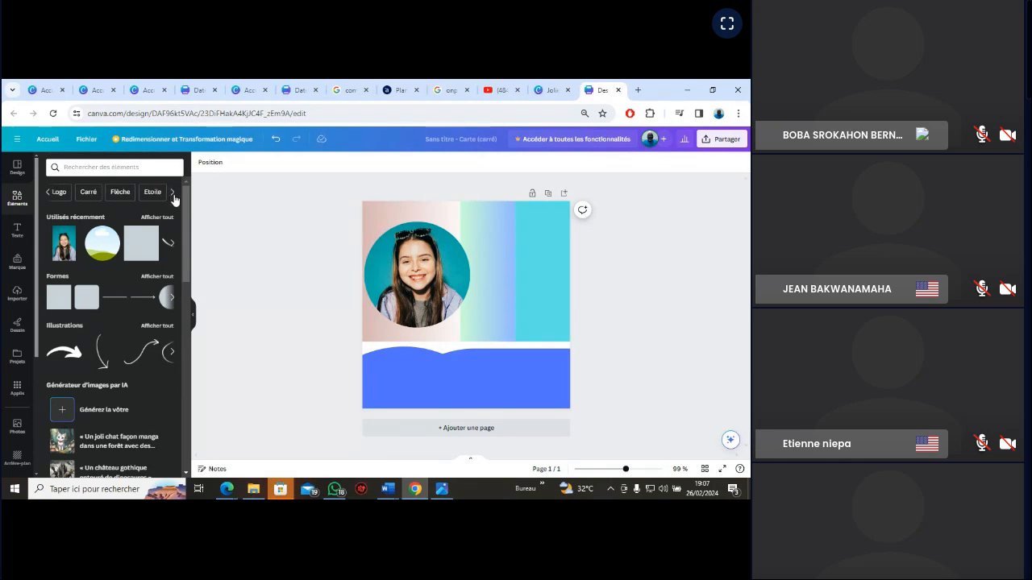
left_click(120, 193)
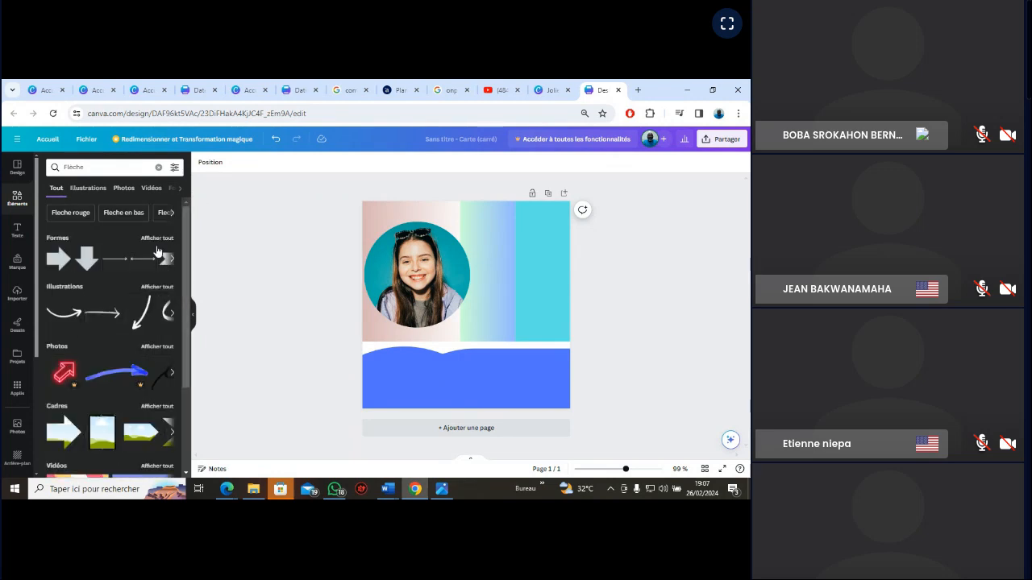
left_click(155, 239)
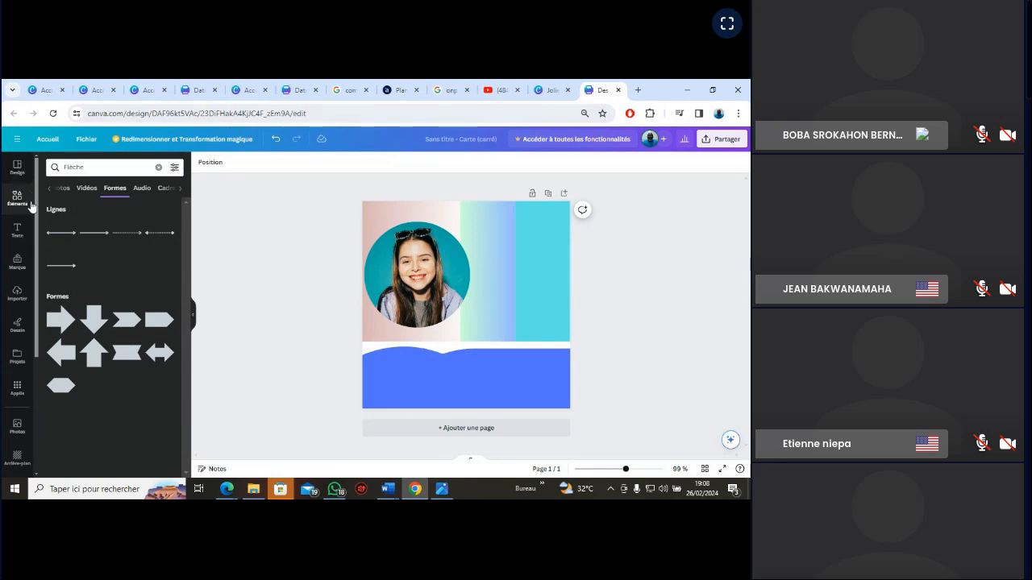
Look through the general elements library from the recently used items down to the charts, tables and frames
left_click(276, 139)
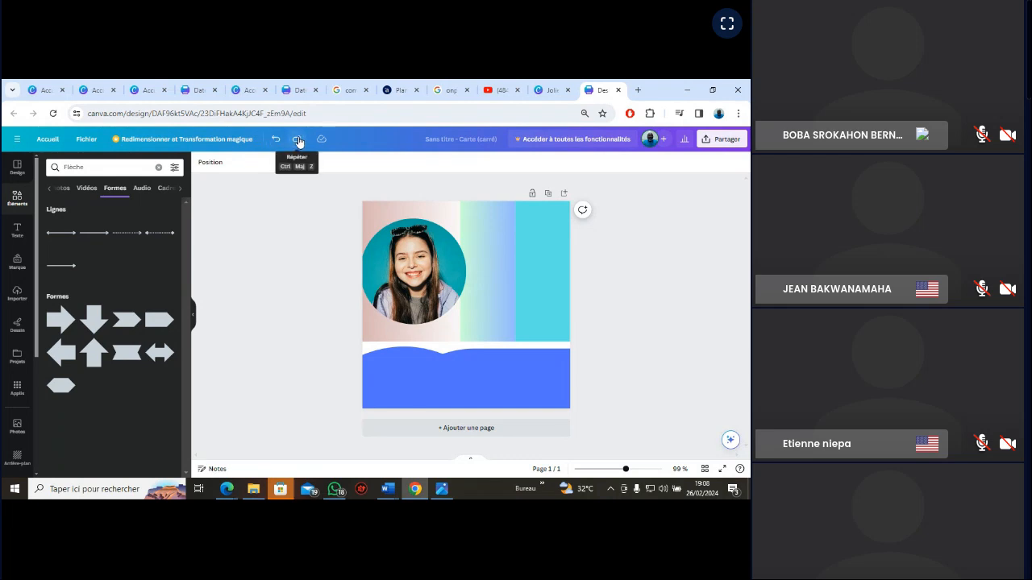
left_click(296, 139)
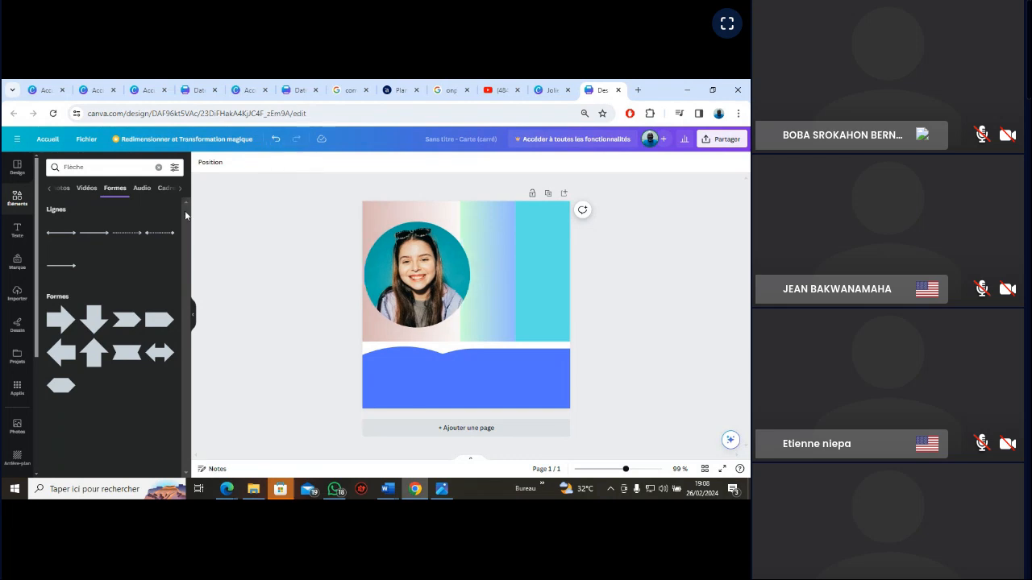
left_click(17, 200)
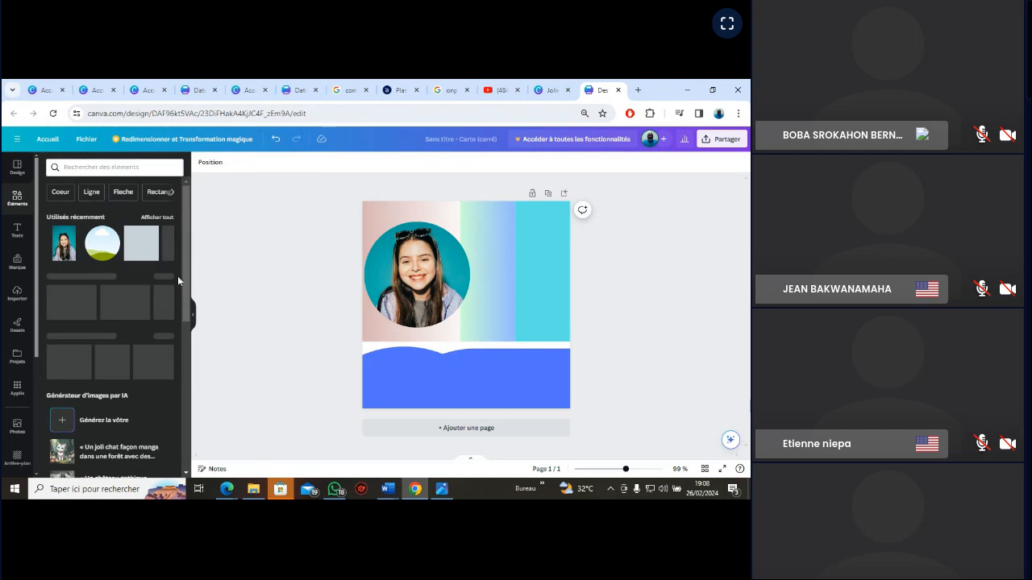
scroll(184, 295, "down", 3)
scroll(185, 294, "down", 5)
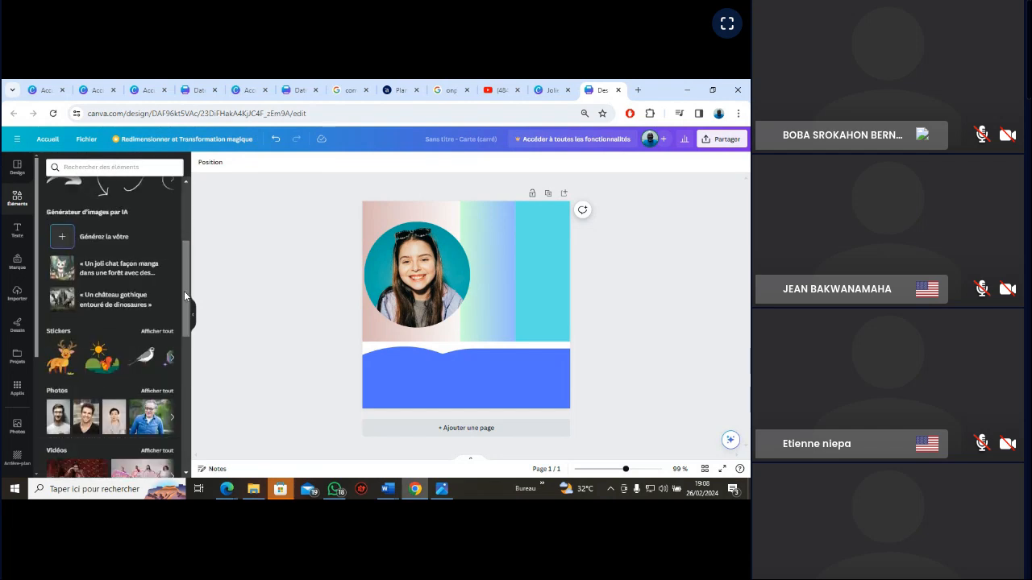
left_click_drag(189, 356, 191, 380)
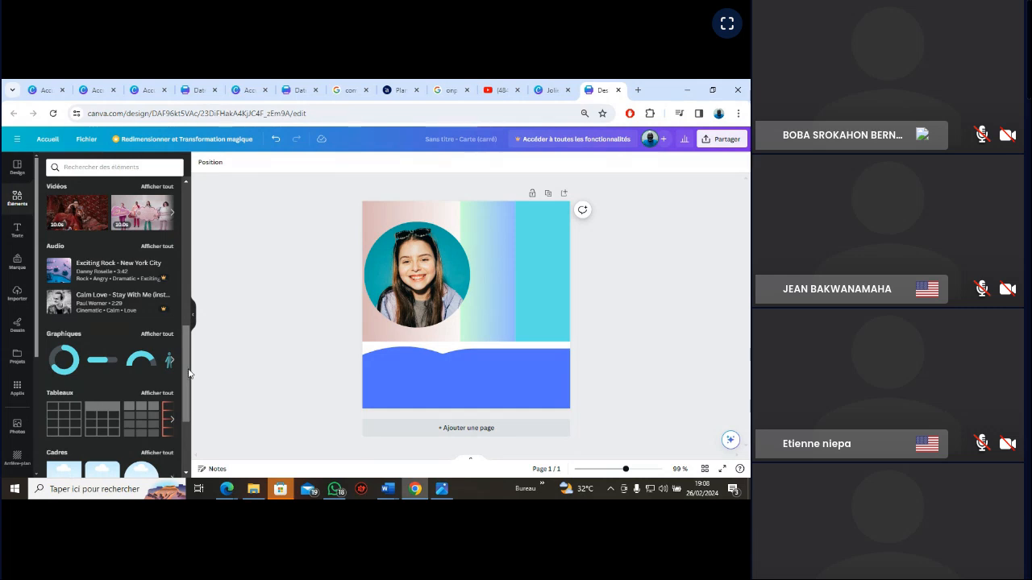
Add a subtitle text box to the card and consult the VGN_EXERCICE reference image for its wording
left_click(441, 491)
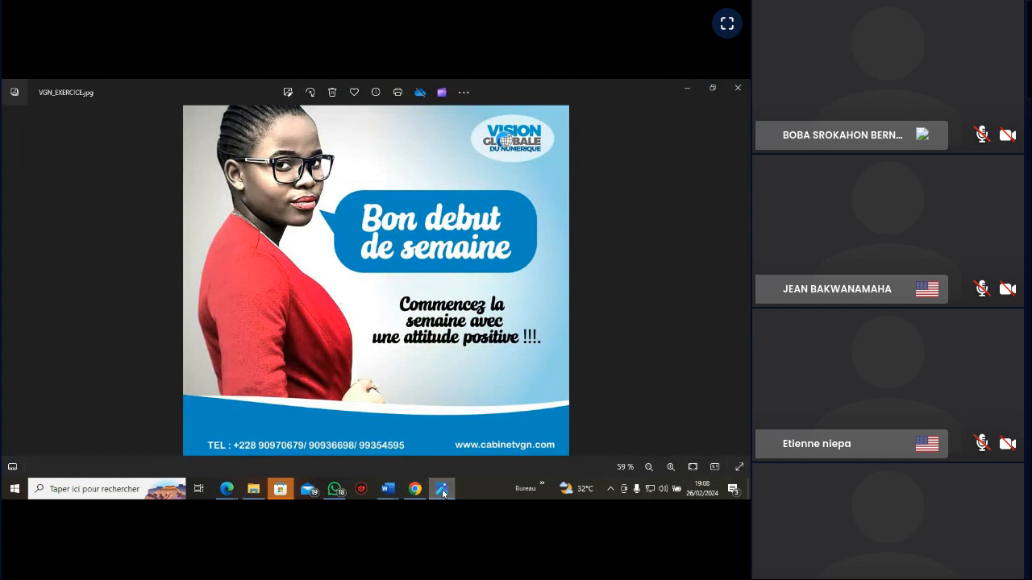
left_click(443, 491)
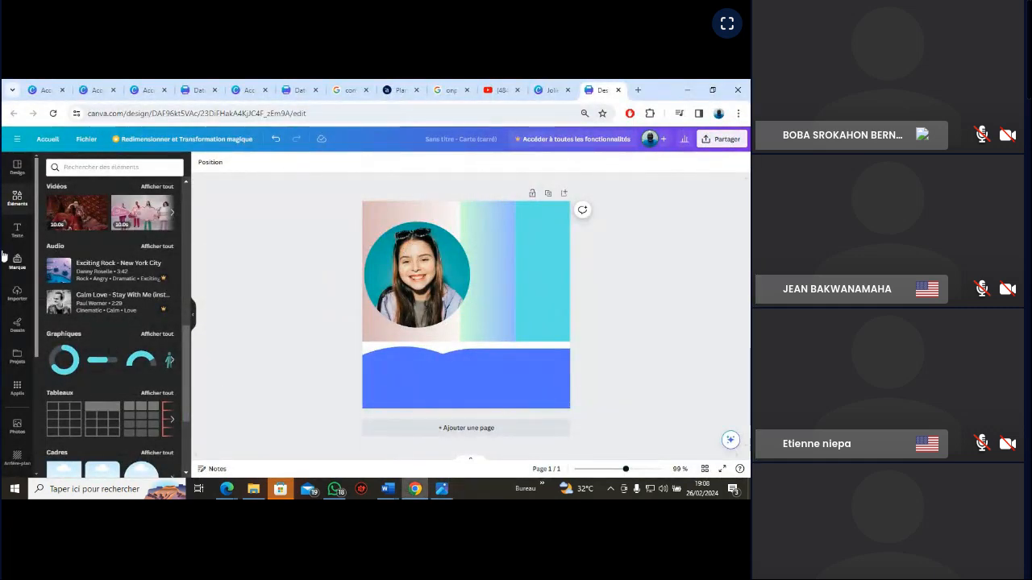
left_click(17, 229)
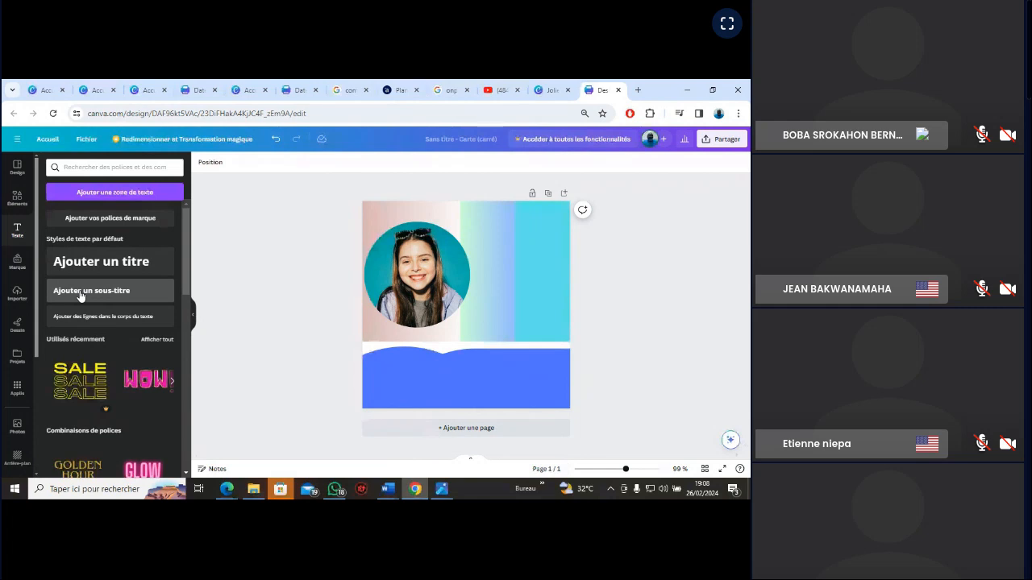
left_click(81, 292)
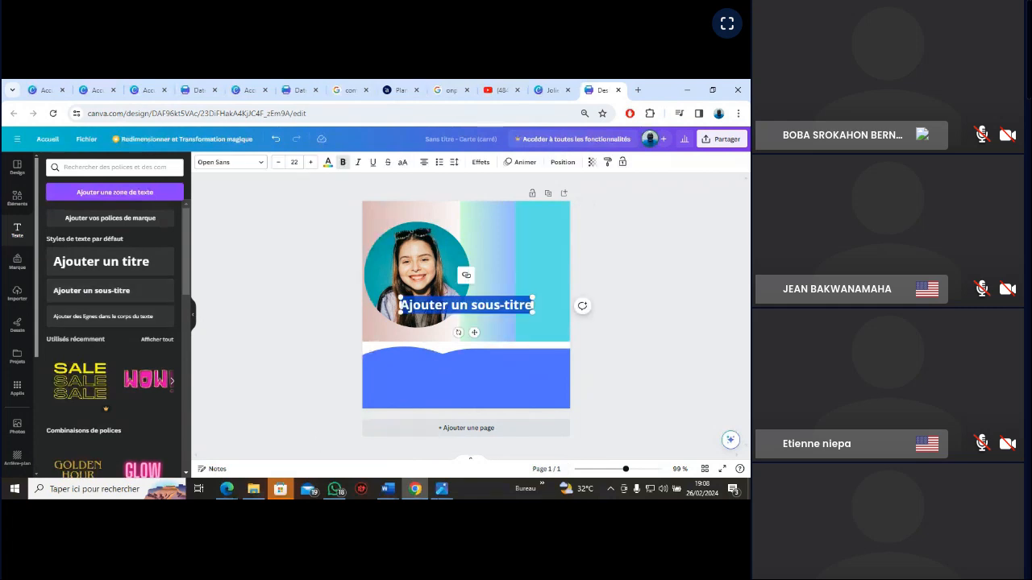
left_click(442, 490)
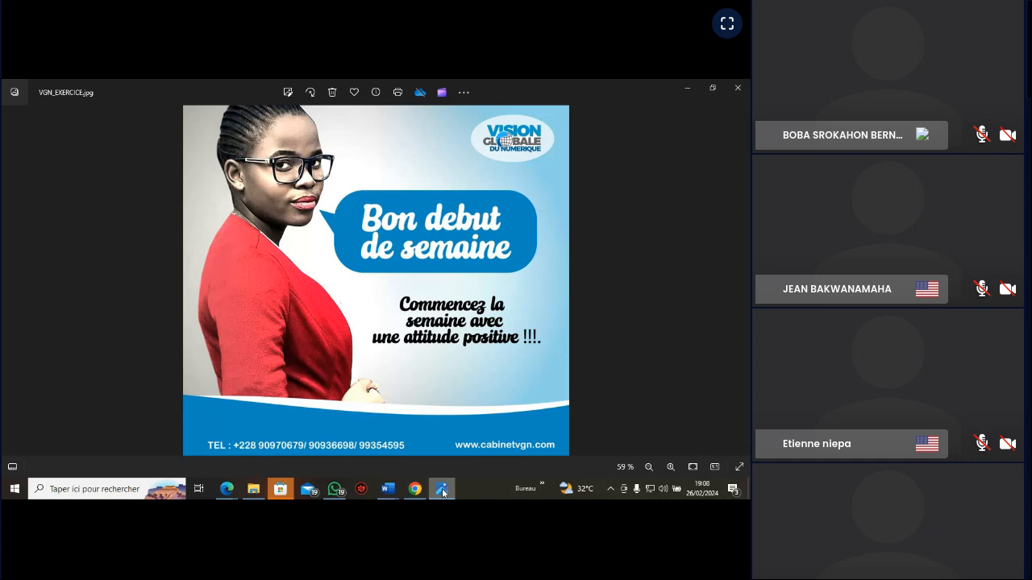
left_click(443, 489)
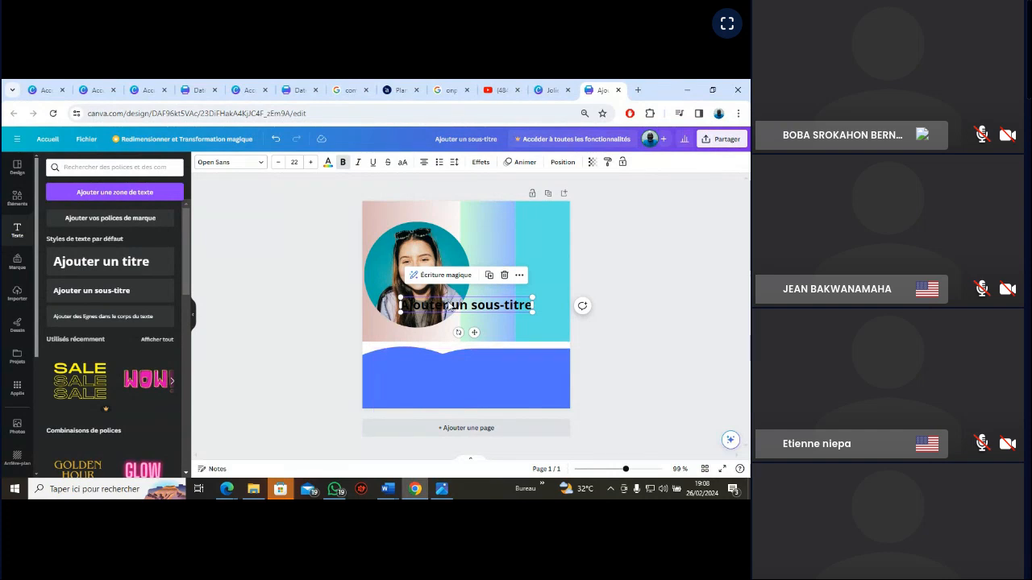
Replace the subtitle's placeholder text with "Commencer la semaine avec une attitude positive"
double_click(449, 305)
type("Co")
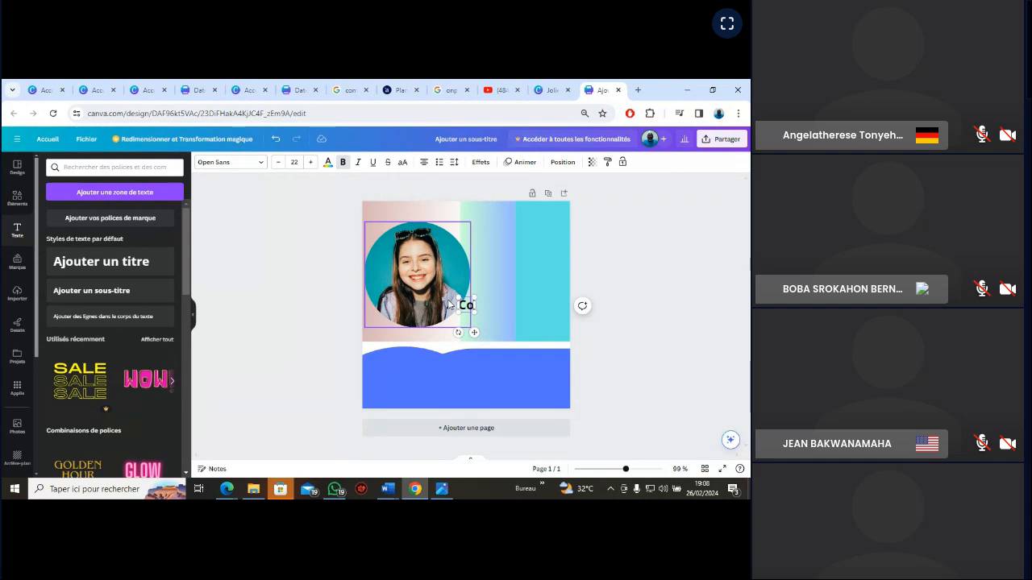
type("mmencer la semaine")
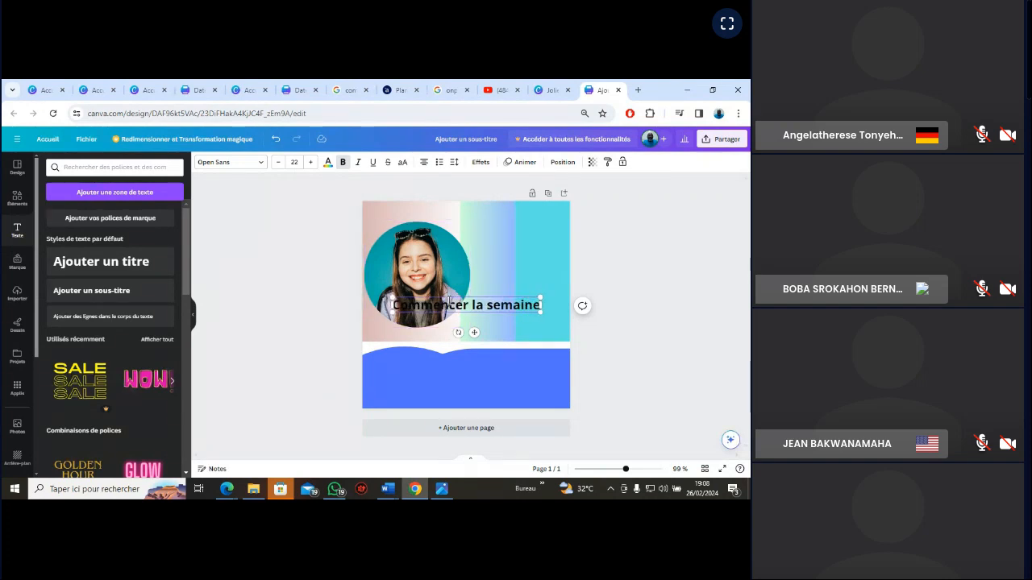
type(" avec")
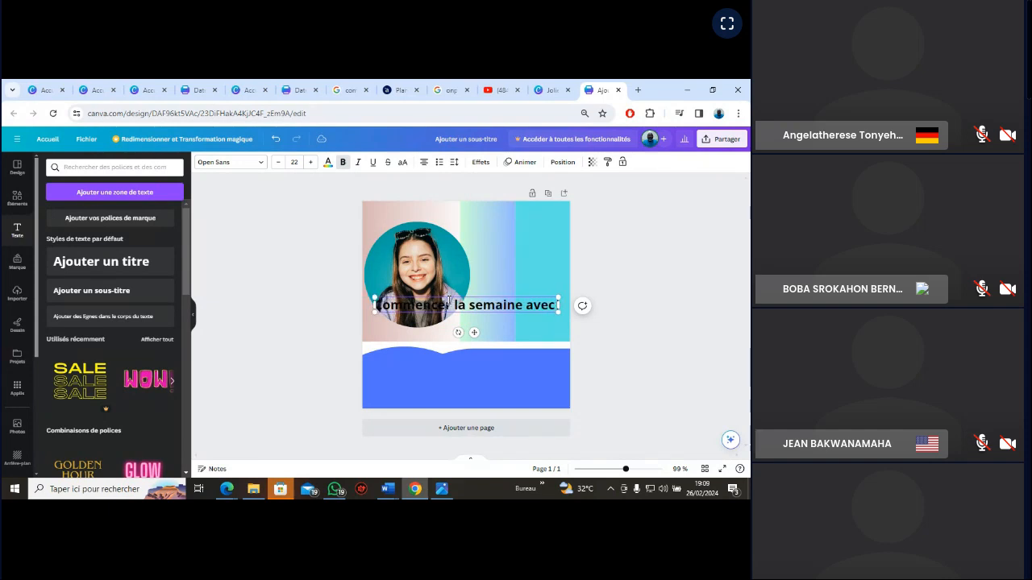
type(" une att")
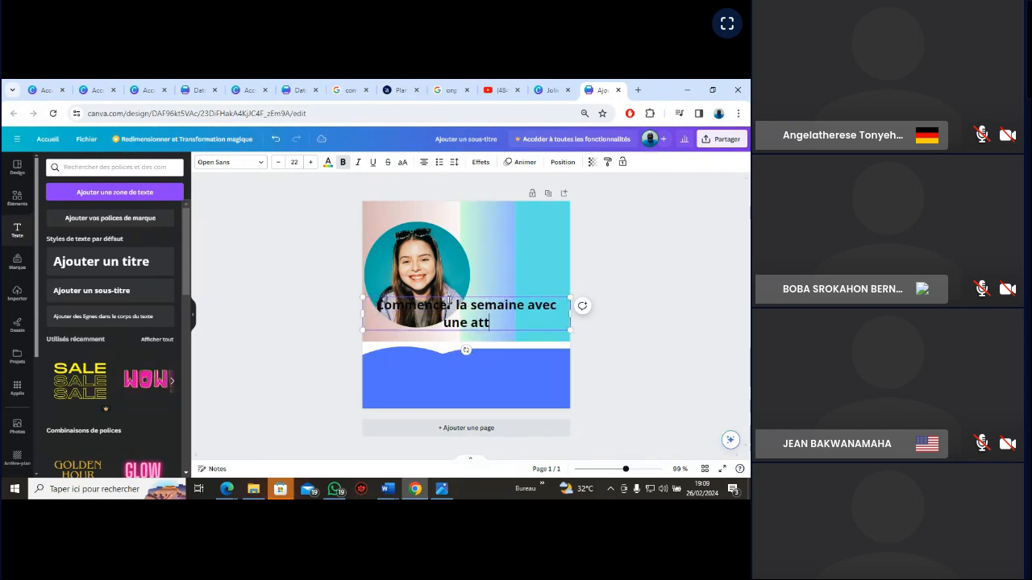
type("i")
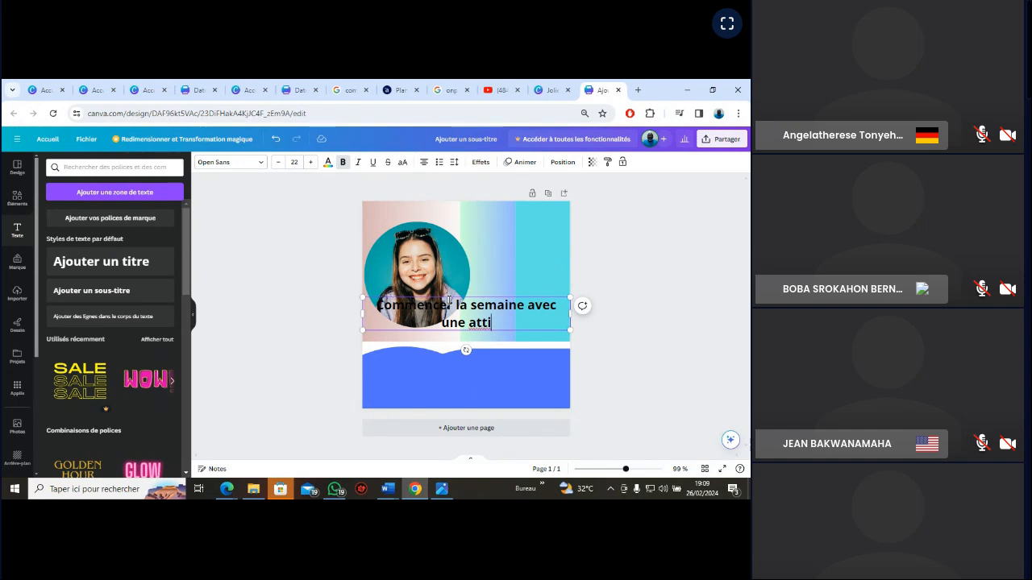
type("tude ")
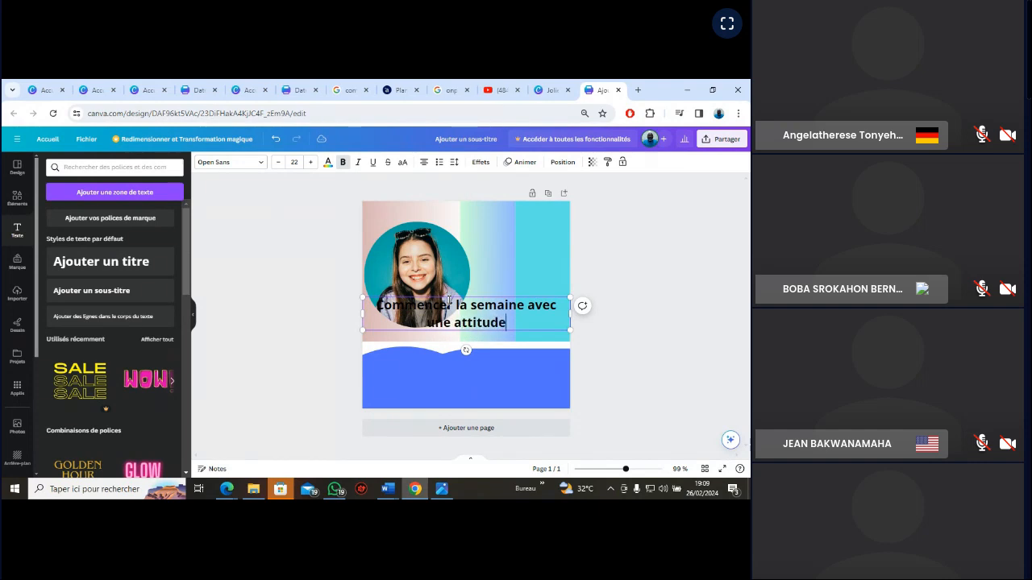
type("posi")
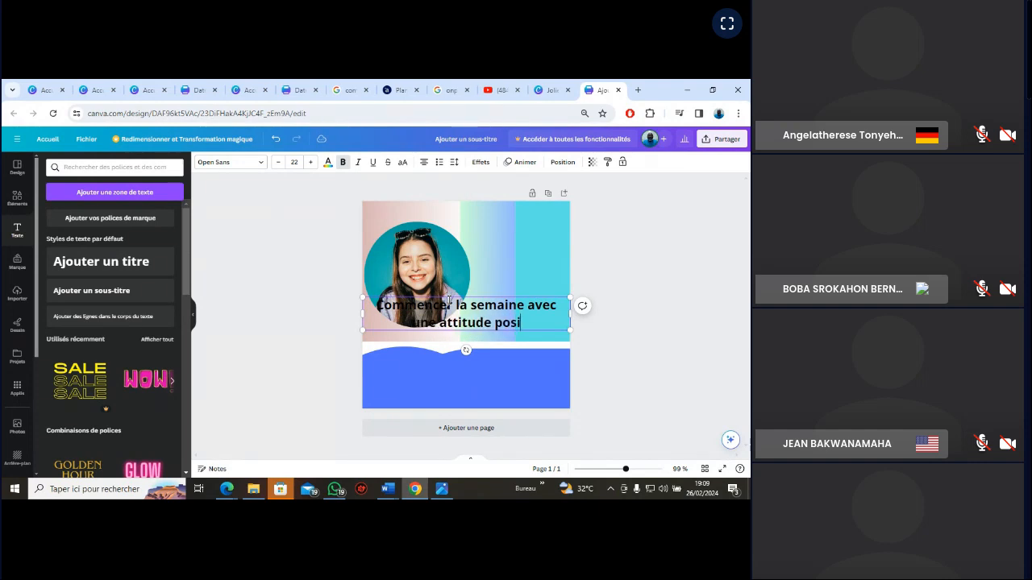
type("tive")
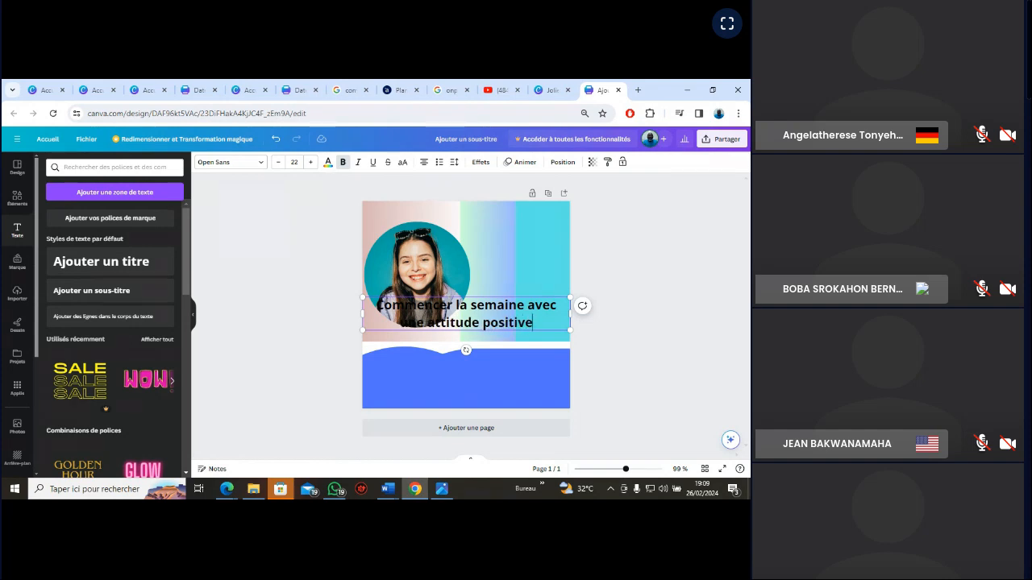
Check the subtitle against the VGN_EXERCICE reference image, correct "Commencer" to "Commencez" and add "!!!" at the end
left_click(442, 490)
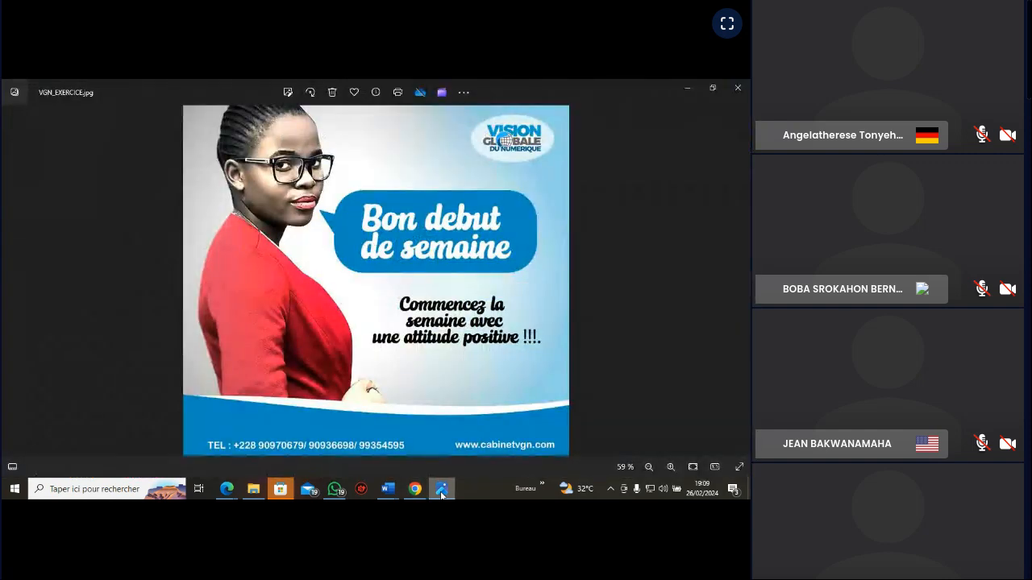
left_click(441, 489)
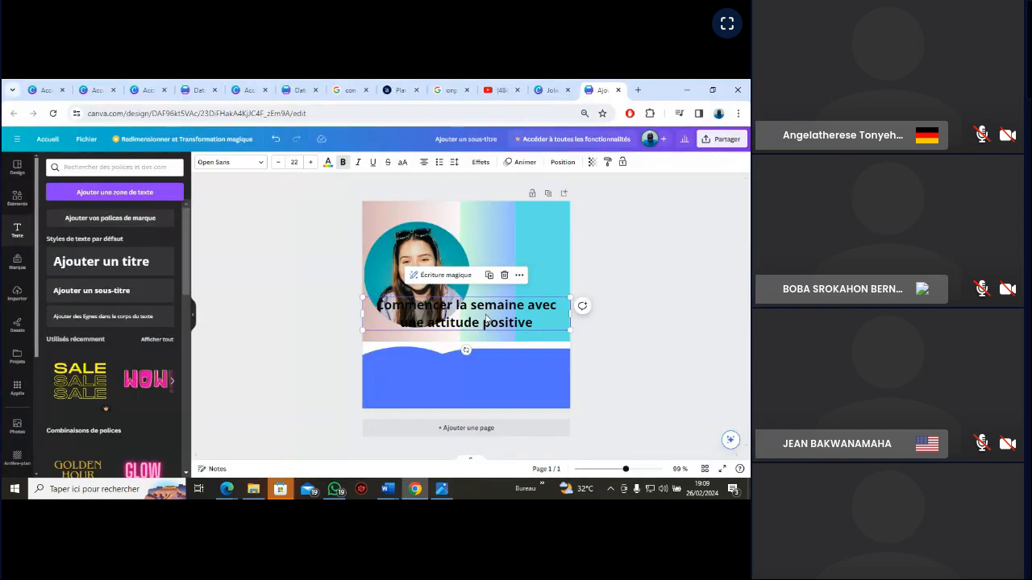
double_click(448, 309)
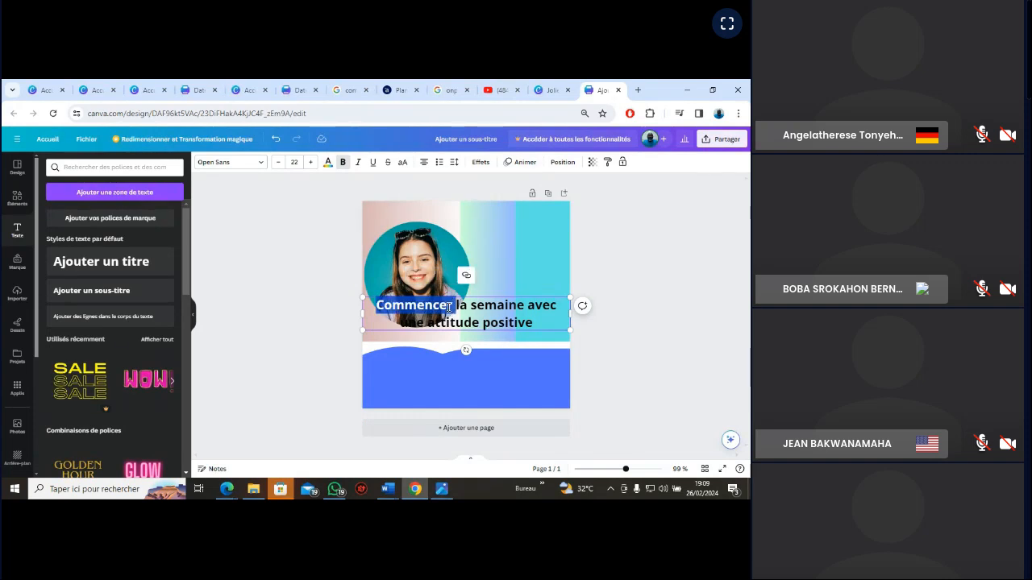
left_click(448, 308)
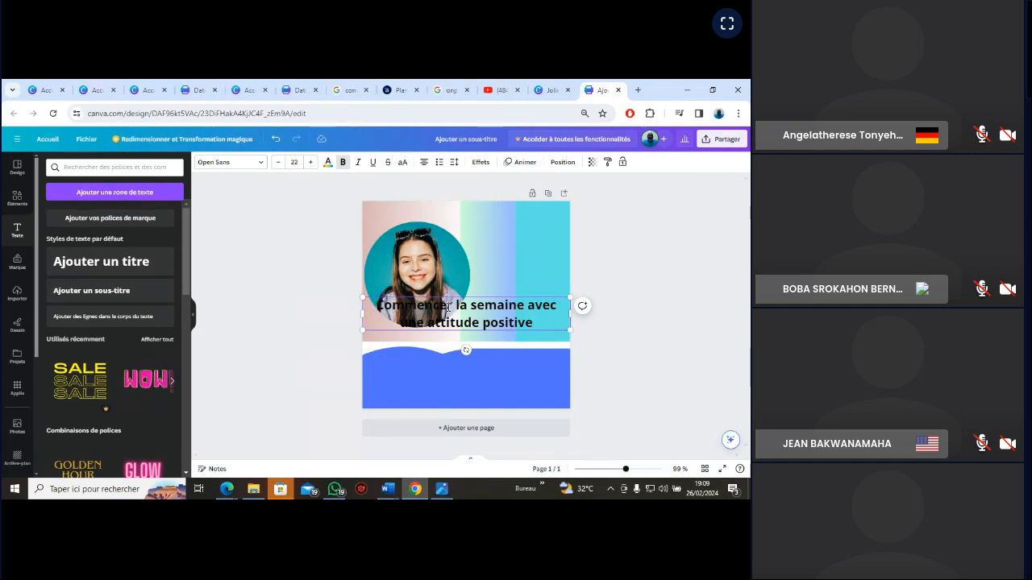
key("BackSpace")
type("z")
left_click(538, 322)
type("!!!")
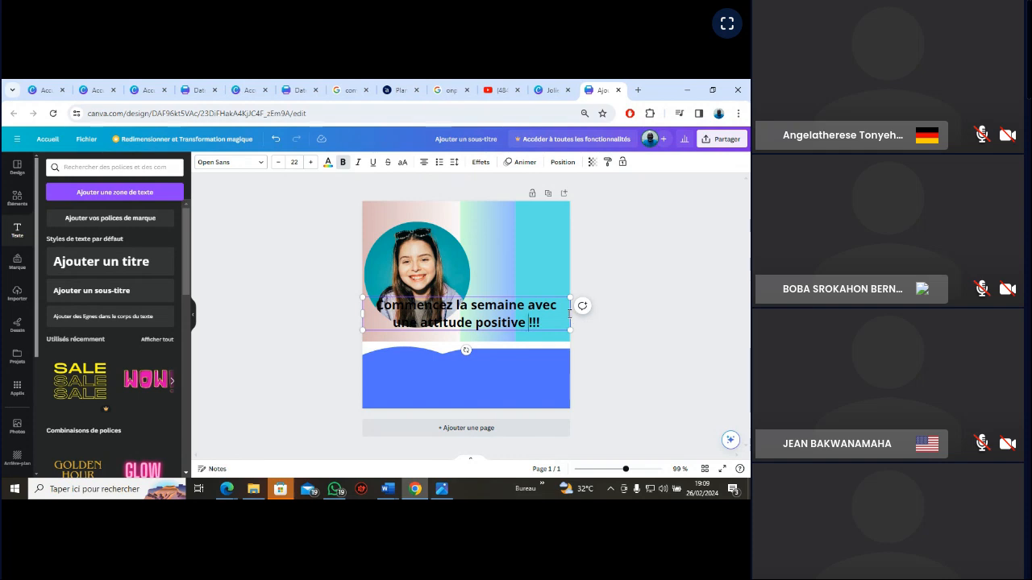
key("shift+Home")
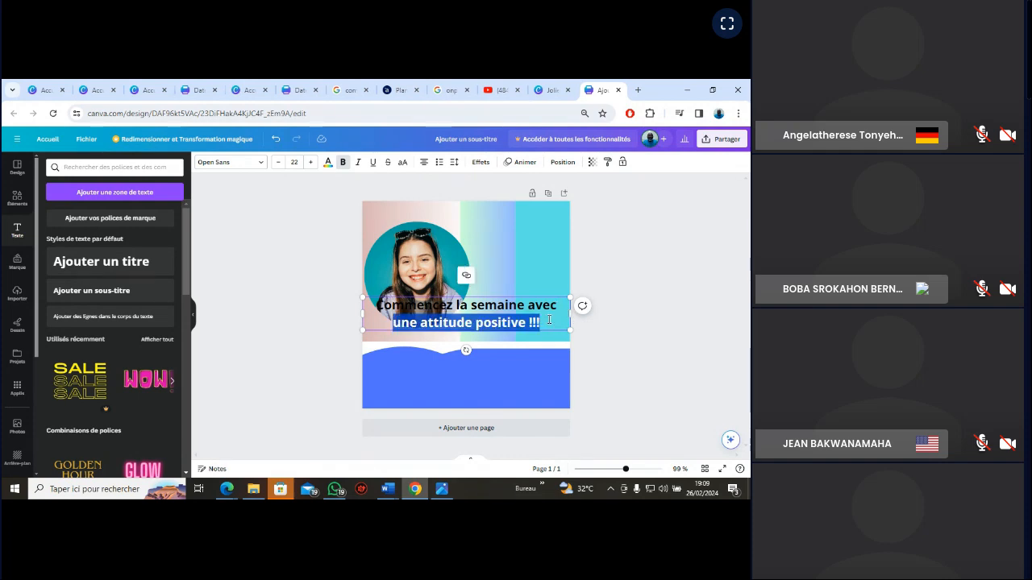
left_click(610, 267)
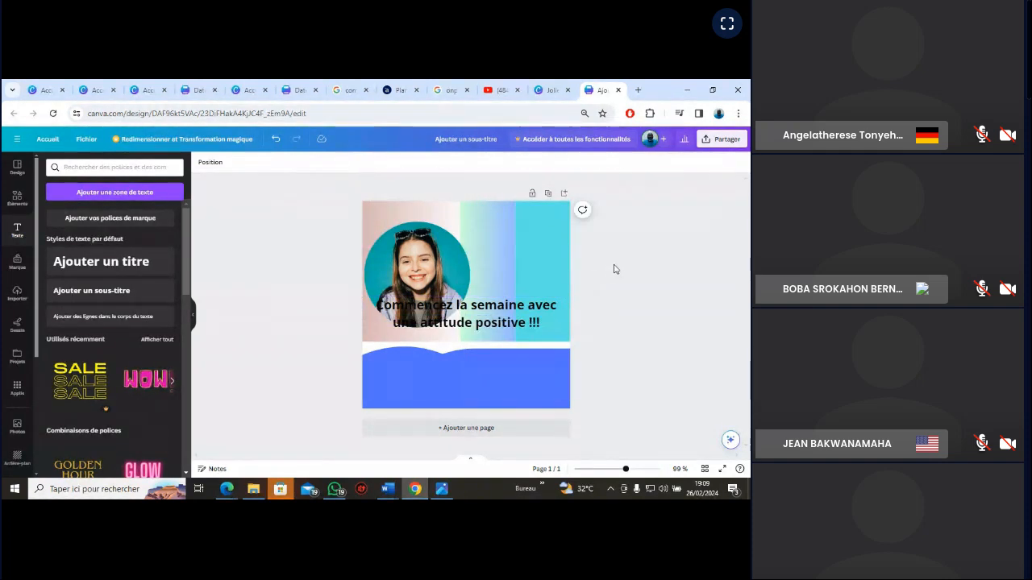
Narrow the slogan text box and move it beside the lower part of the circular portrait
left_click(568, 314)
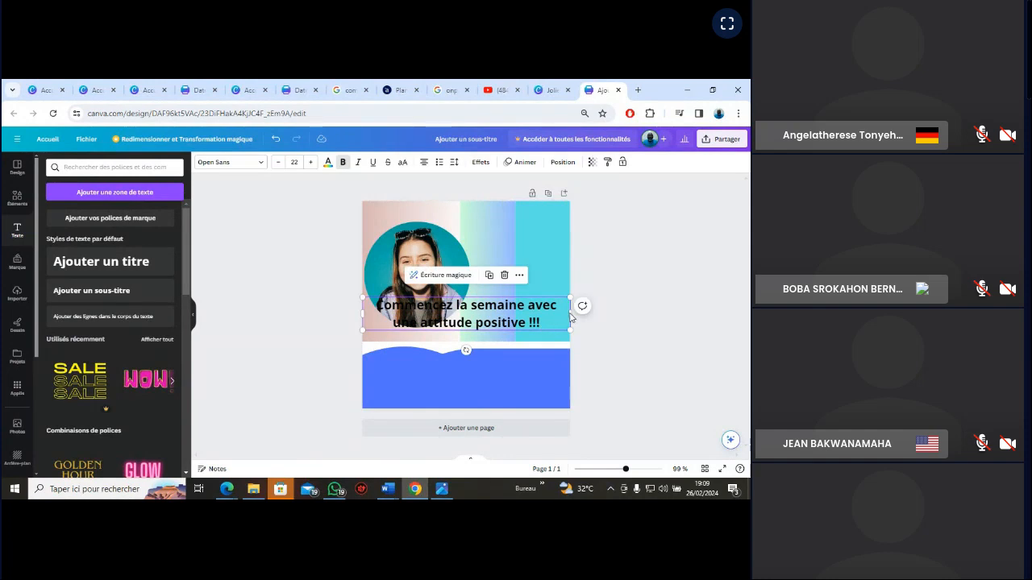
left_click_drag(570, 312, 511, 308)
left_click_drag(420, 314, 467, 313)
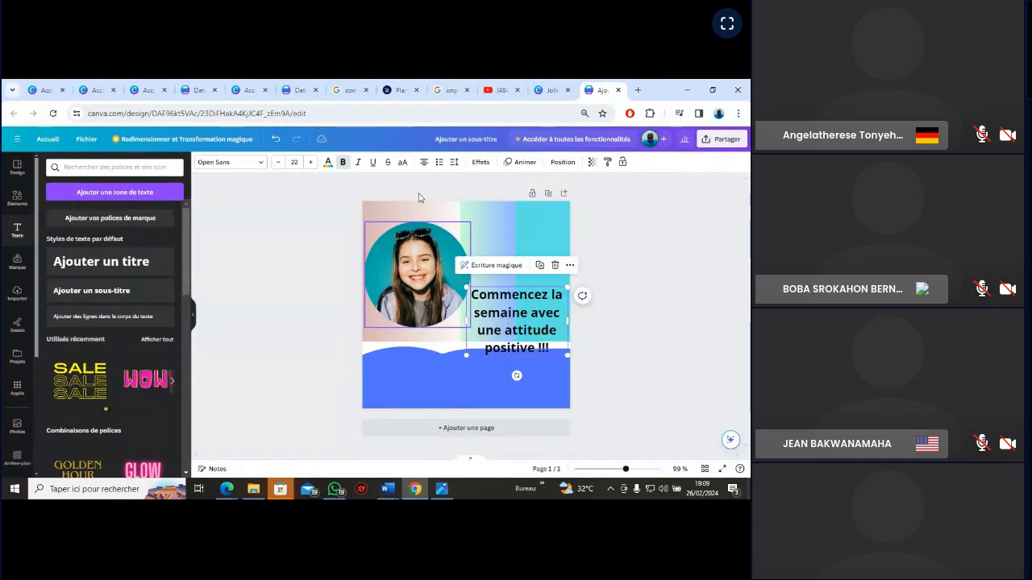
Reduce the slogan's font size to 18
left_click(277, 164)
left_click(277, 163)
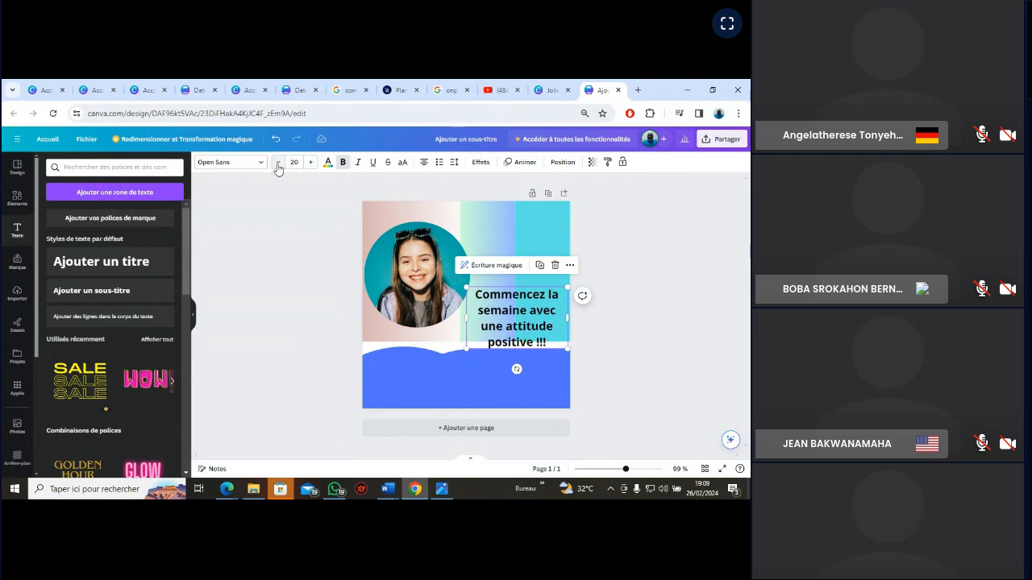
left_click(278, 164)
left_click(277, 163)
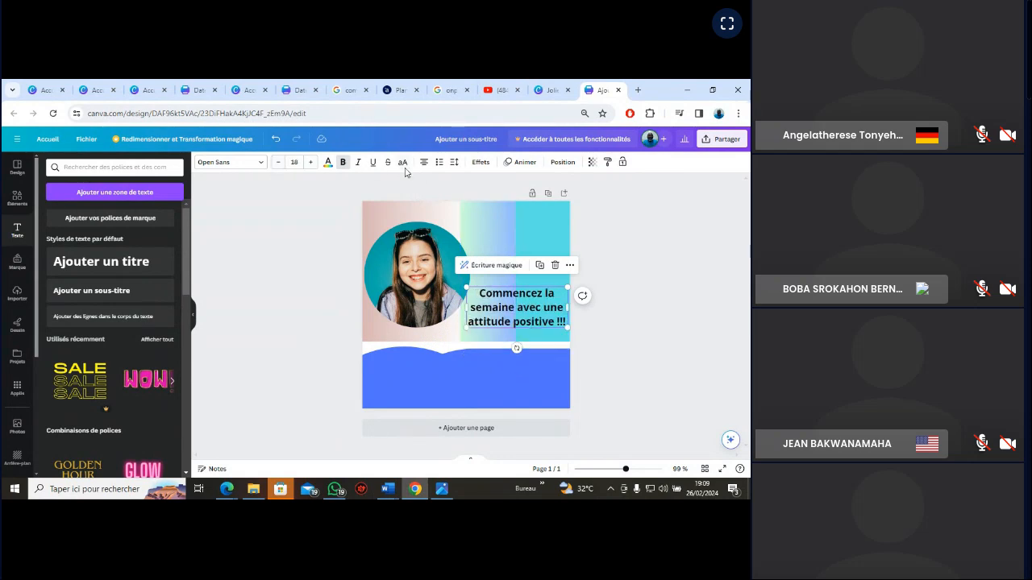
Set the slogan's font to HK Grotesk and compare it with the lettering in the VGN_EXERCICE reference image
left_click(261, 164)
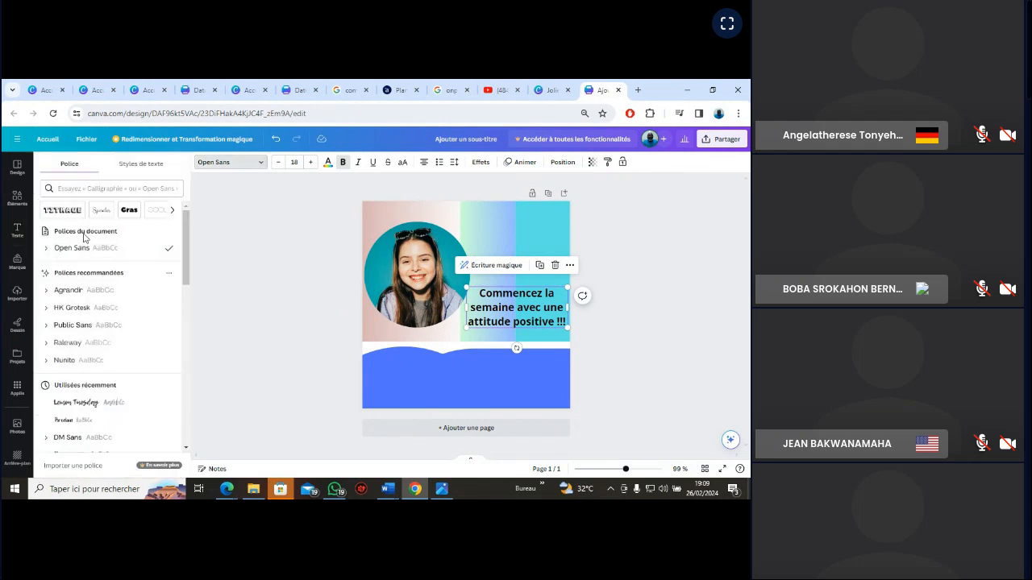
left_click(76, 312)
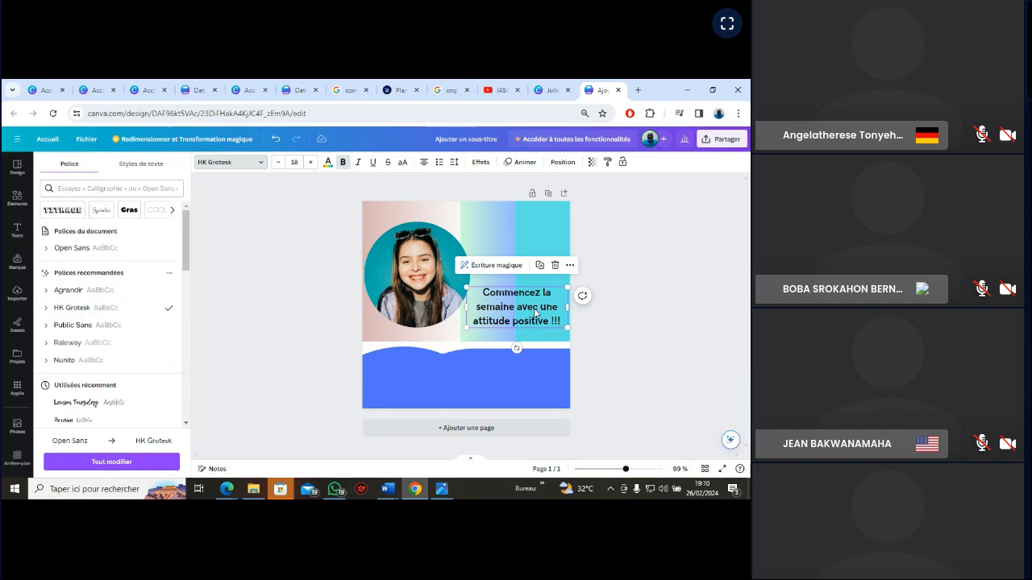
left_click(342, 162)
left_click(444, 490)
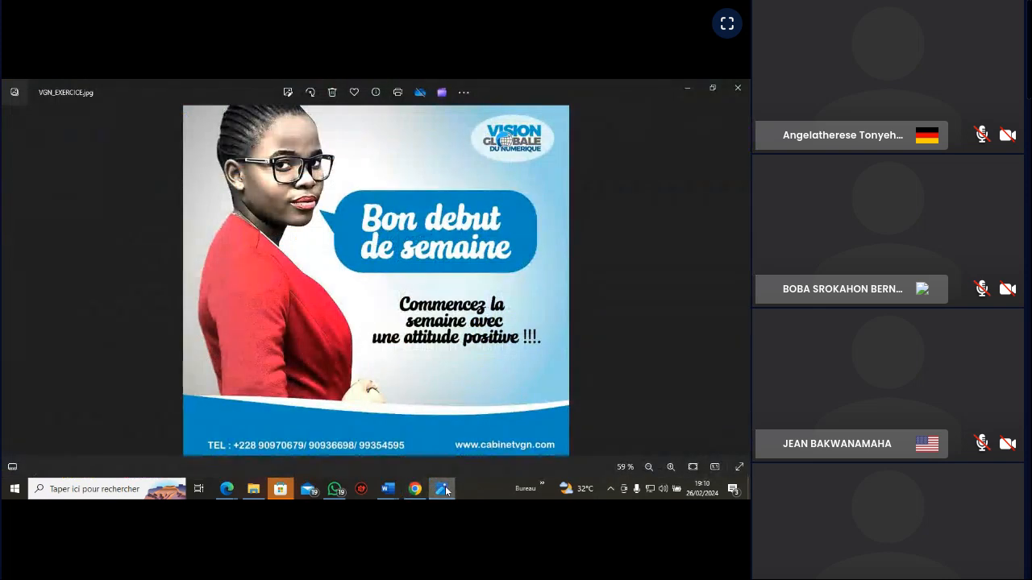
left_click(443, 489)
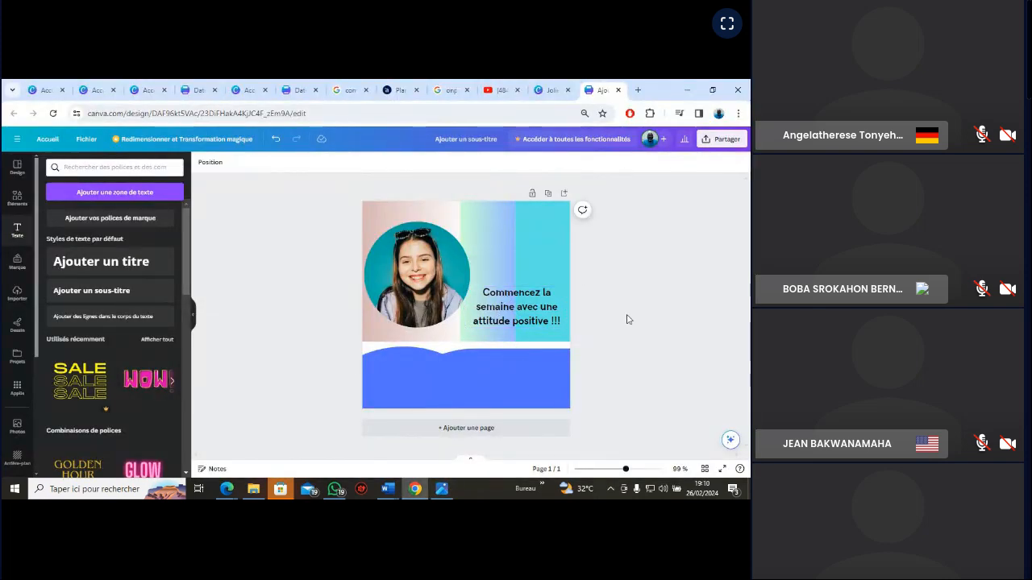
left_click(442, 489)
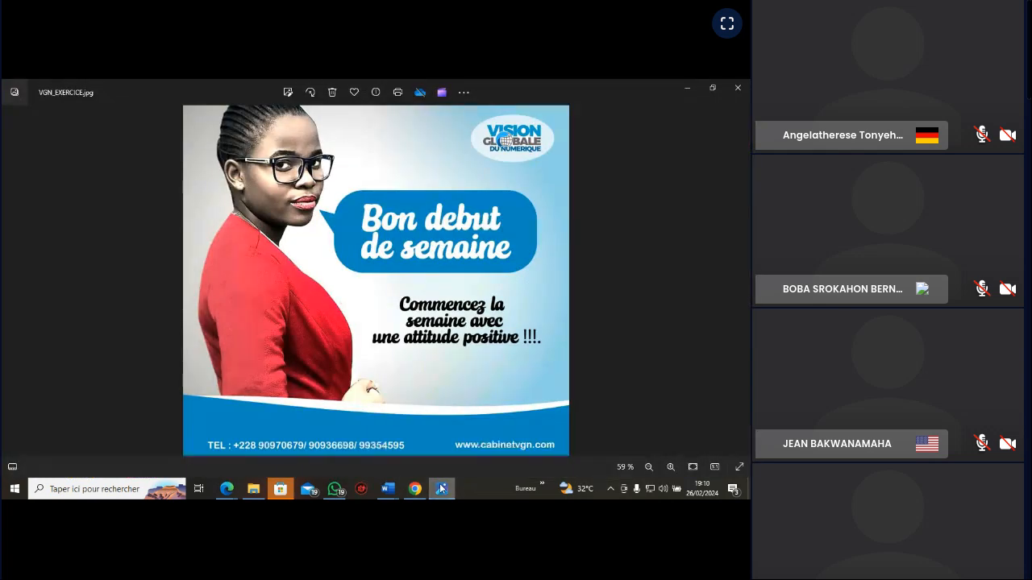
left_click(442, 489)
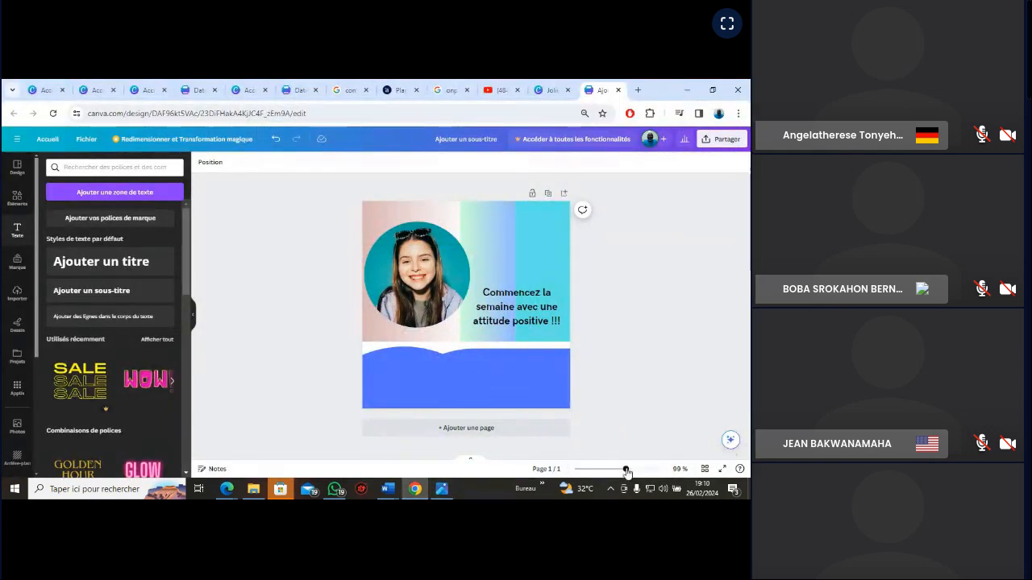
Move the slogan text slightly down and to the left, just above the card's blue band
left_click_drag(626, 469, 634, 470)
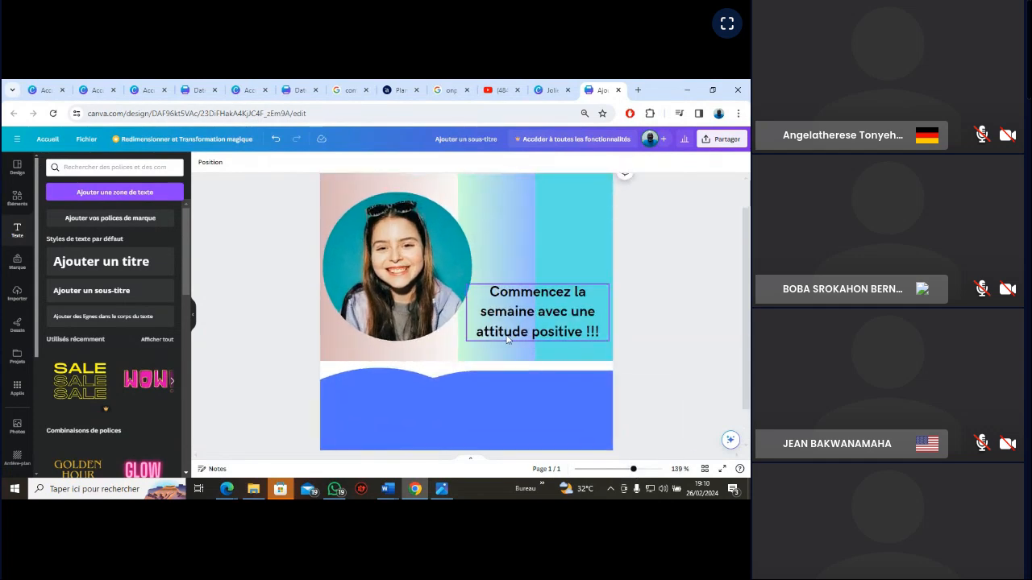
left_click(550, 325)
left_click_drag(550, 324, 542, 334)
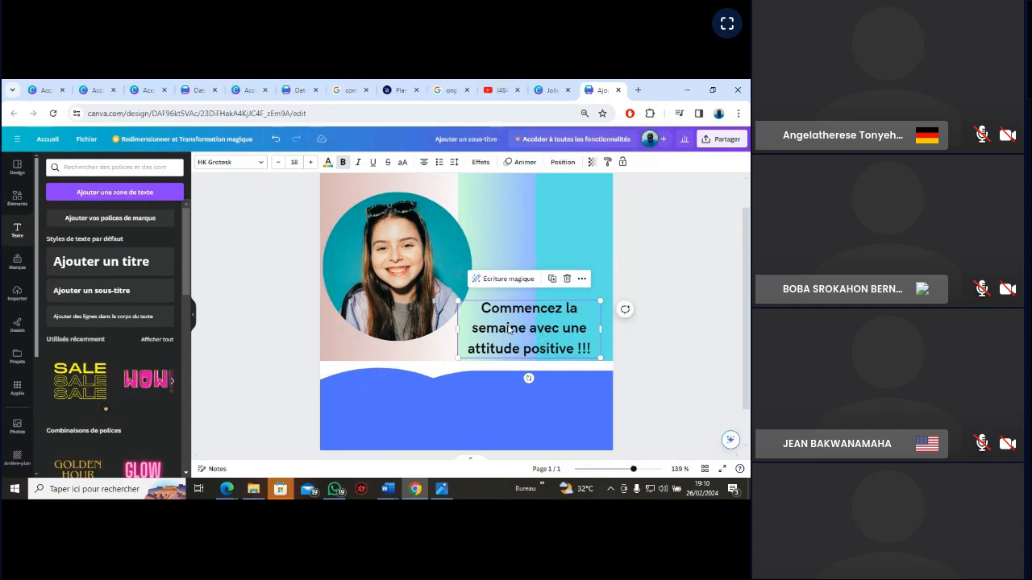
Change the slogan's font to Archivo Black and reduce its size to 16
left_click(260, 163)
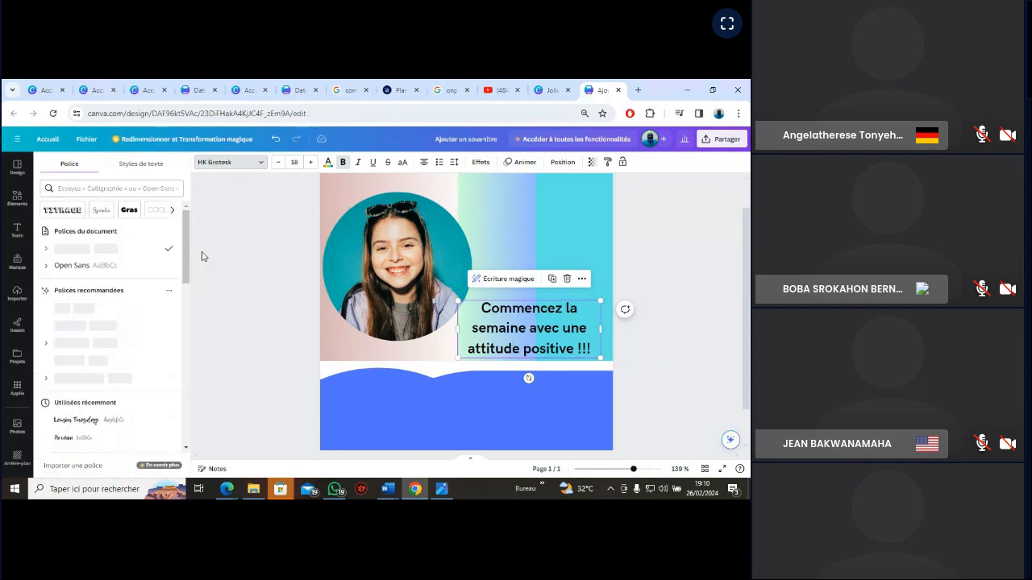
left_click_drag(188, 272, 187, 295)
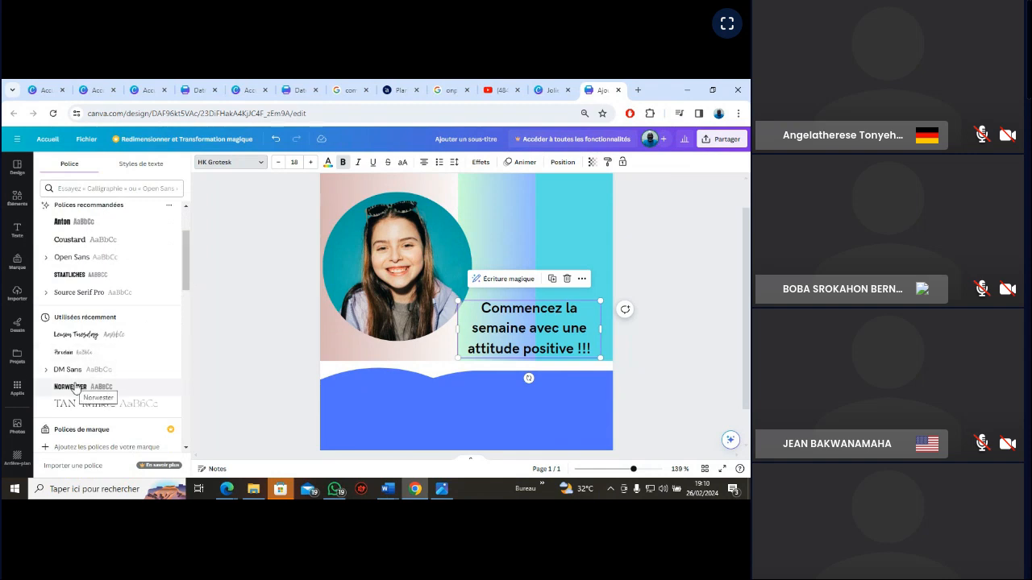
left_click_drag(185, 272, 184, 313)
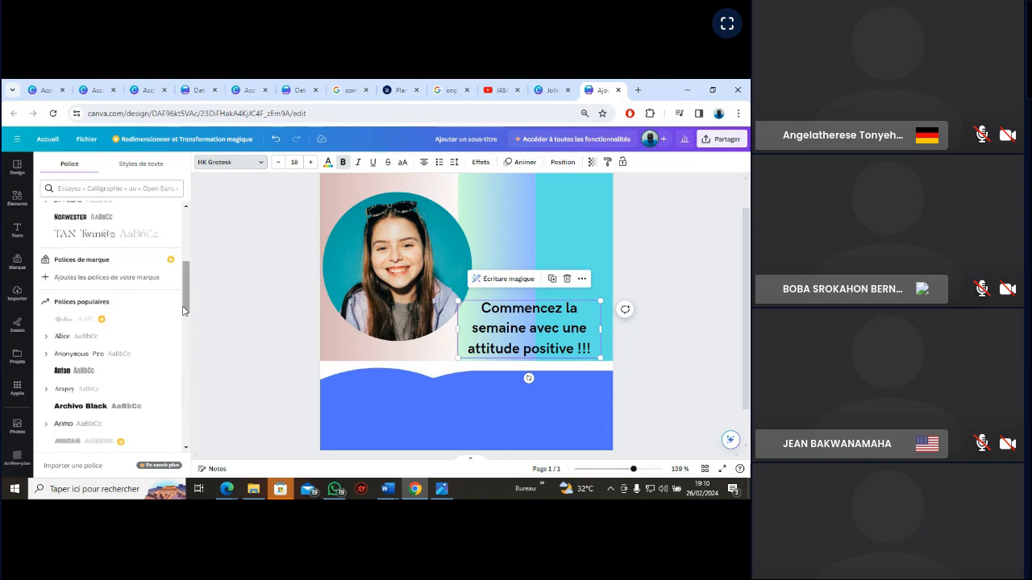
left_click(95, 407)
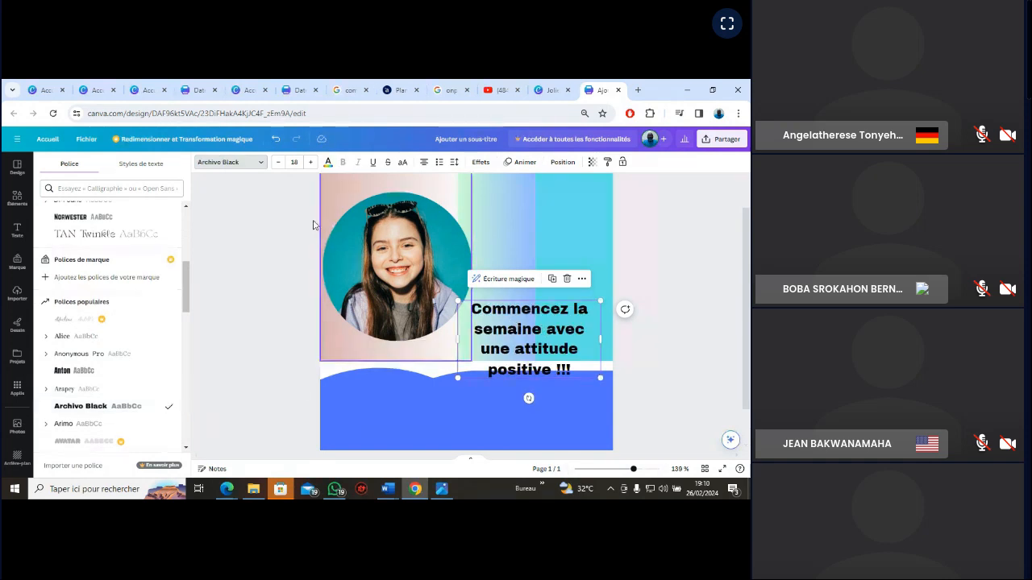
left_click(276, 162)
left_click(276, 162)
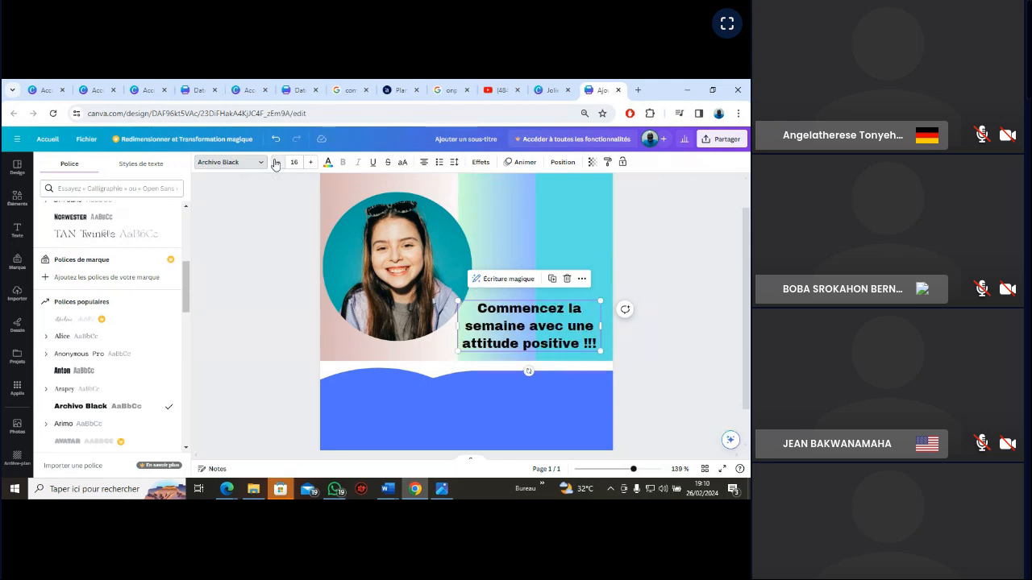
left_click(683, 324)
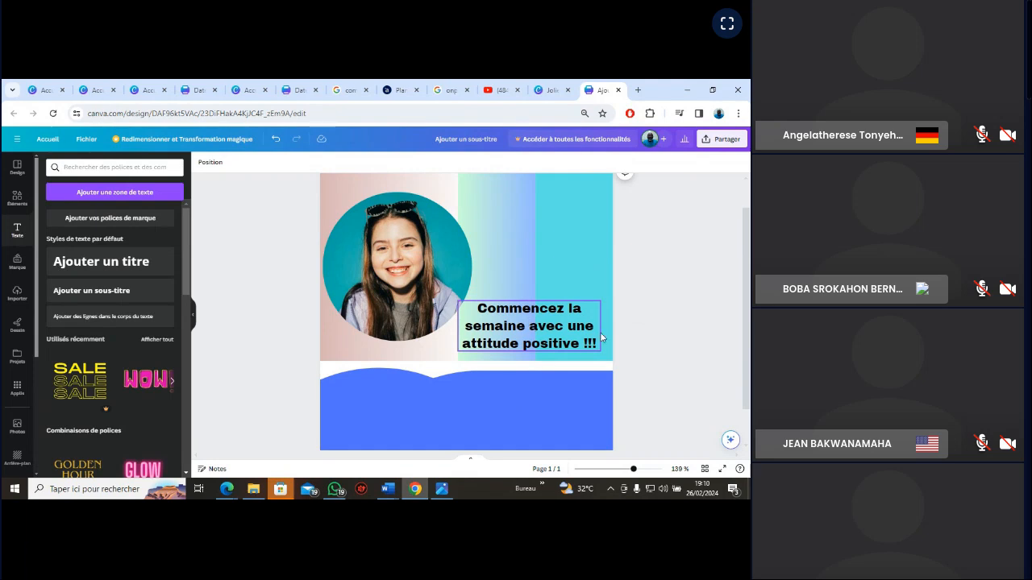
Check the VGN_EXERCICE reference image for the slogan's placement and nudge the slogan slightly lower on the card
left_click(442, 489)
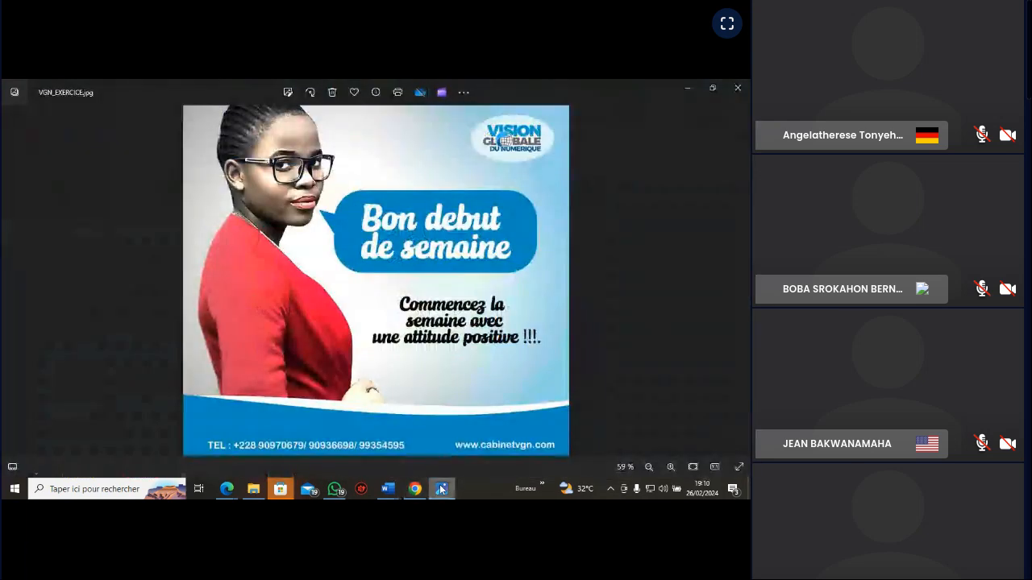
left_click(442, 489)
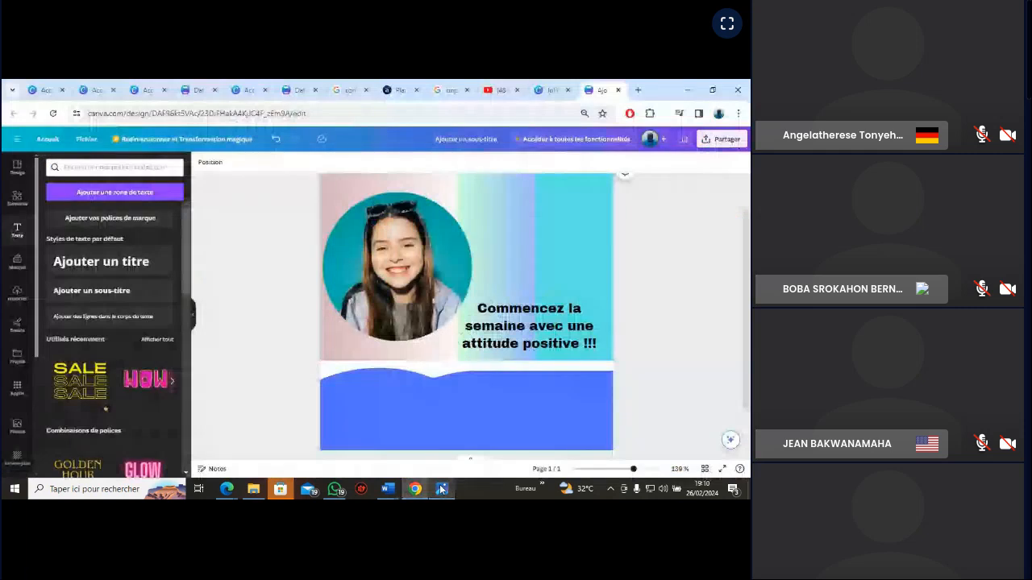
left_click_drag(527, 325, 527, 329)
left_click(687, 339)
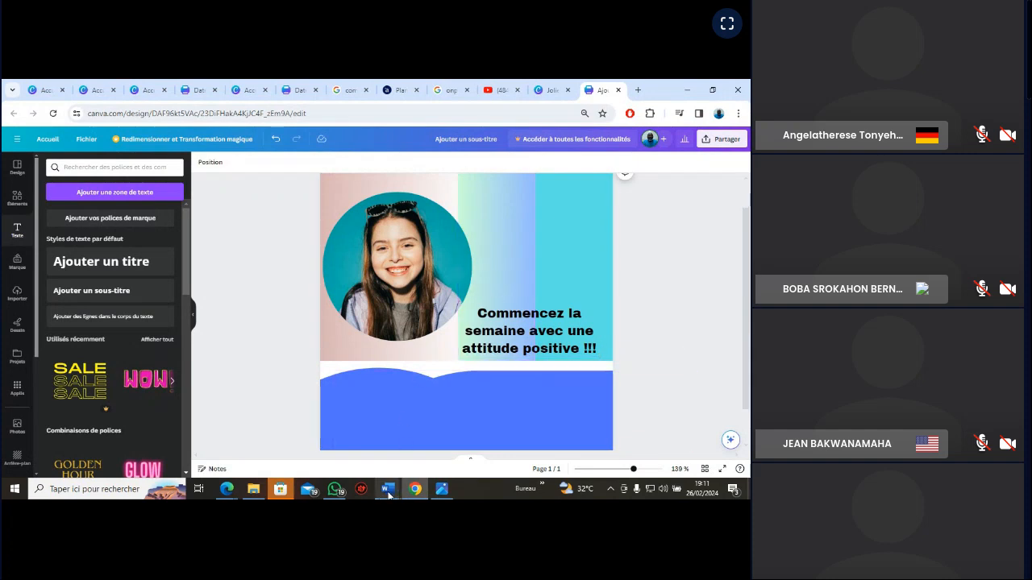
Consult the VGN_EXERCICE reference image for the remaining elements and open the library of imported images
mouse_move(390, 491)
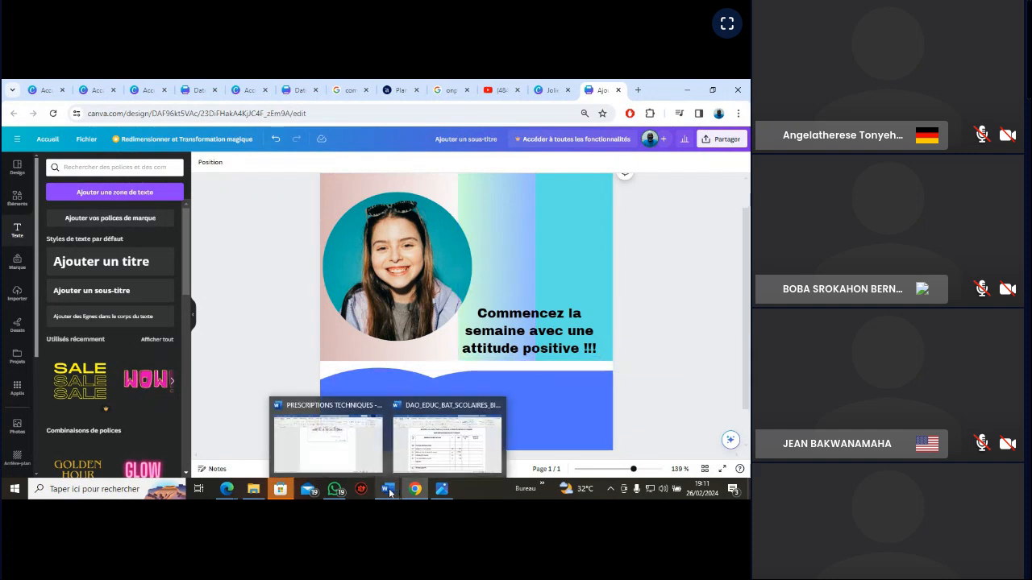
left_click(440, 489)
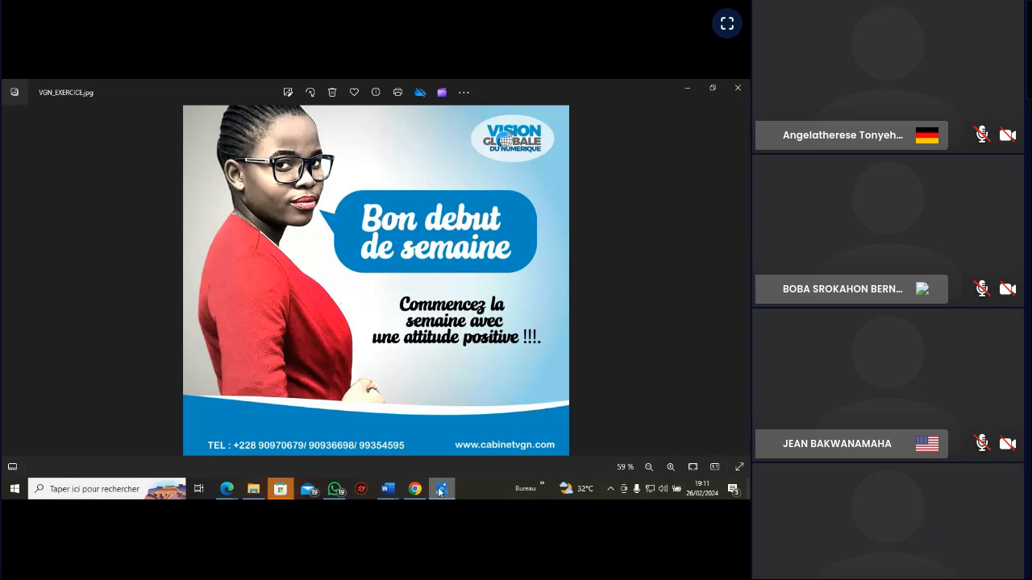
left_click(441, 489)
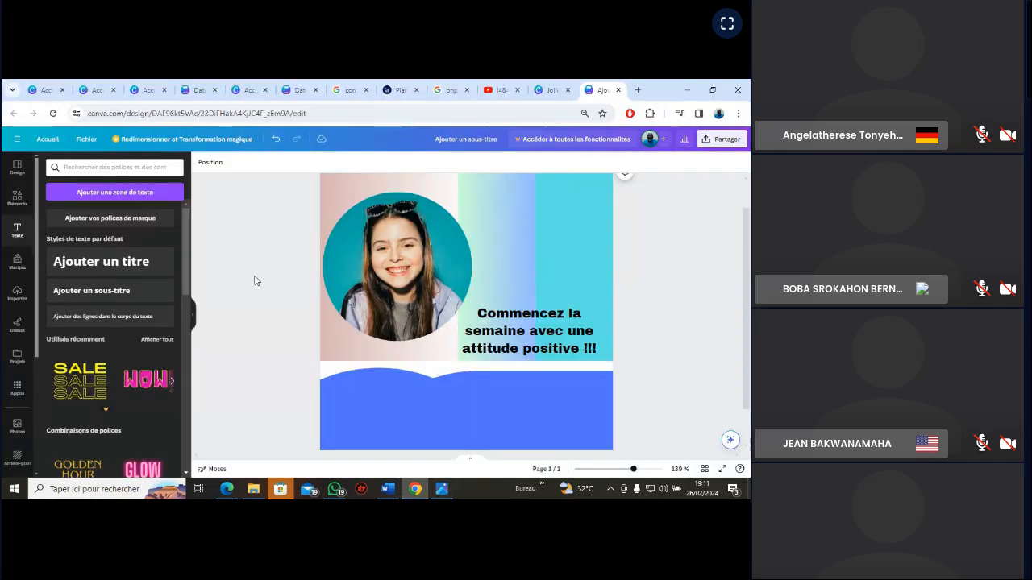
left_click(17, 294)
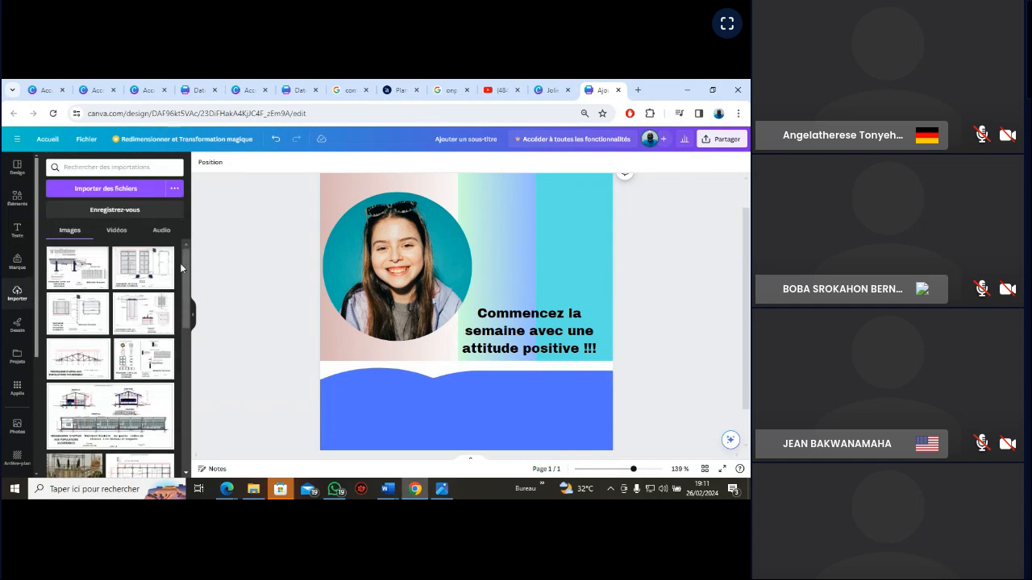
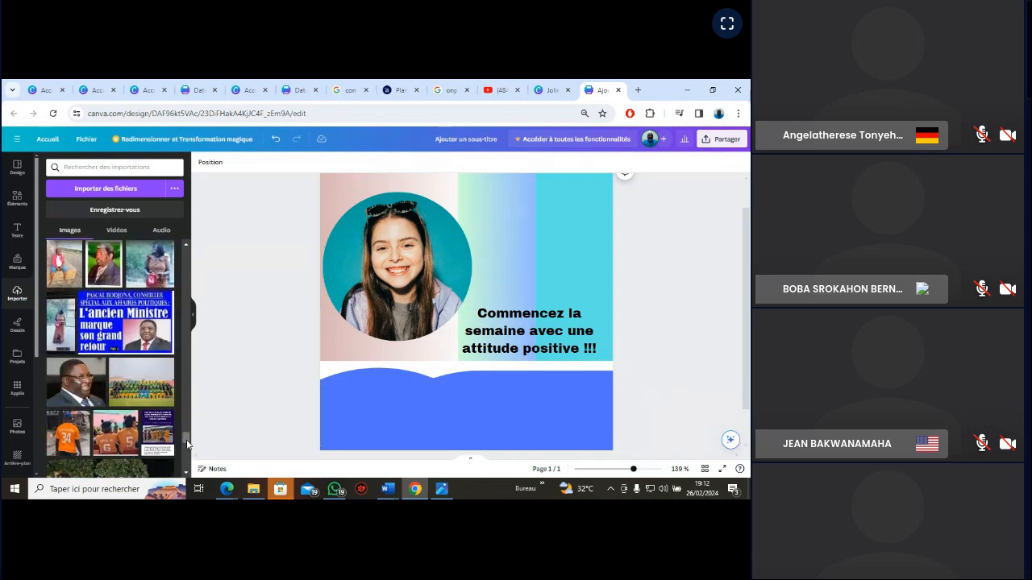
Browse the library of imported images for a logo to use on the poster
scroll(187, 455, "down", 3)
scroll(187, 451, "down", 5)
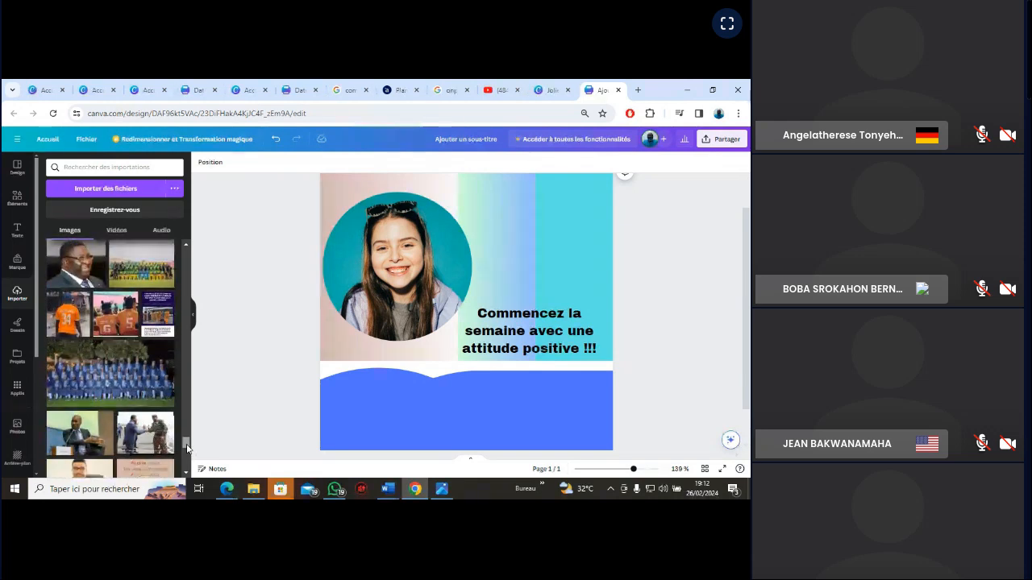
scroll(187, 455, "down", 4)
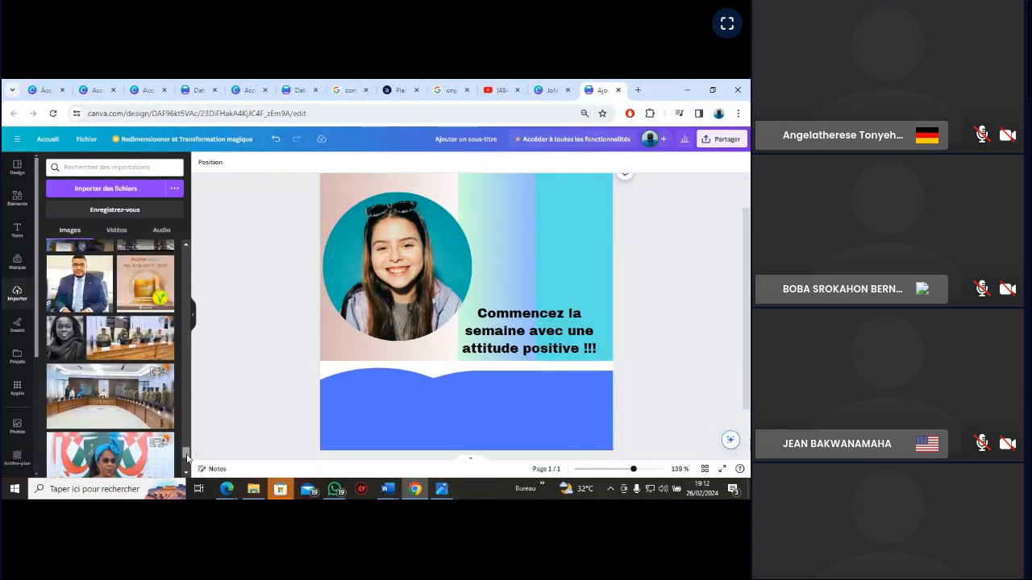
scroll(186, 456, "down", 8)
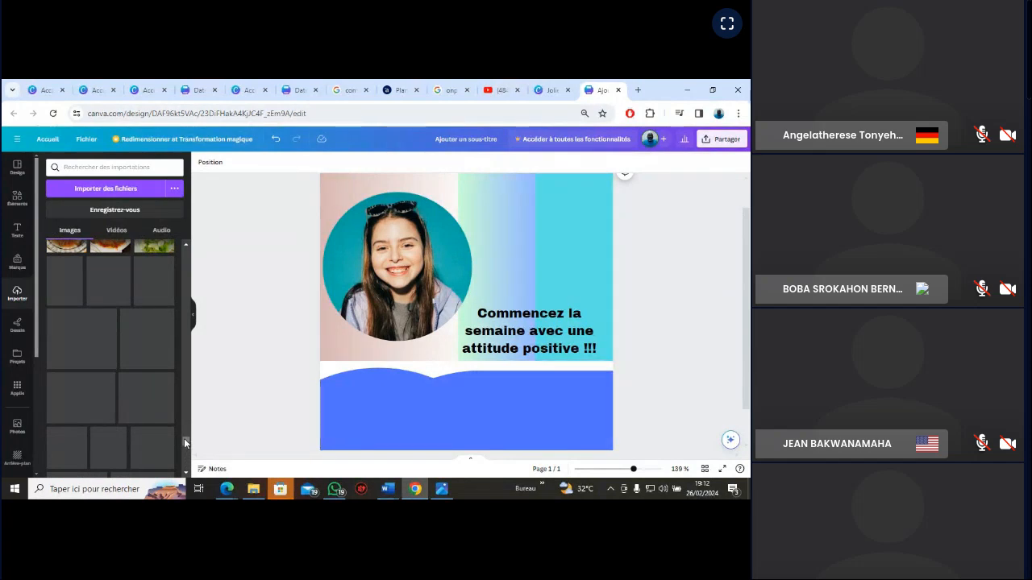
scroll(184, 441, "down", 3)
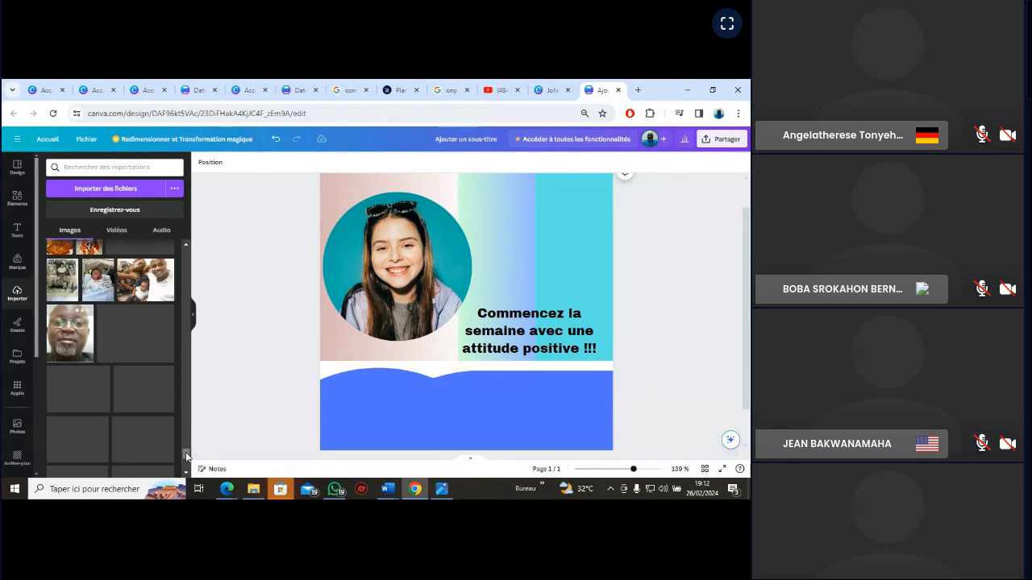
scroll(186, 457, "down", 5)
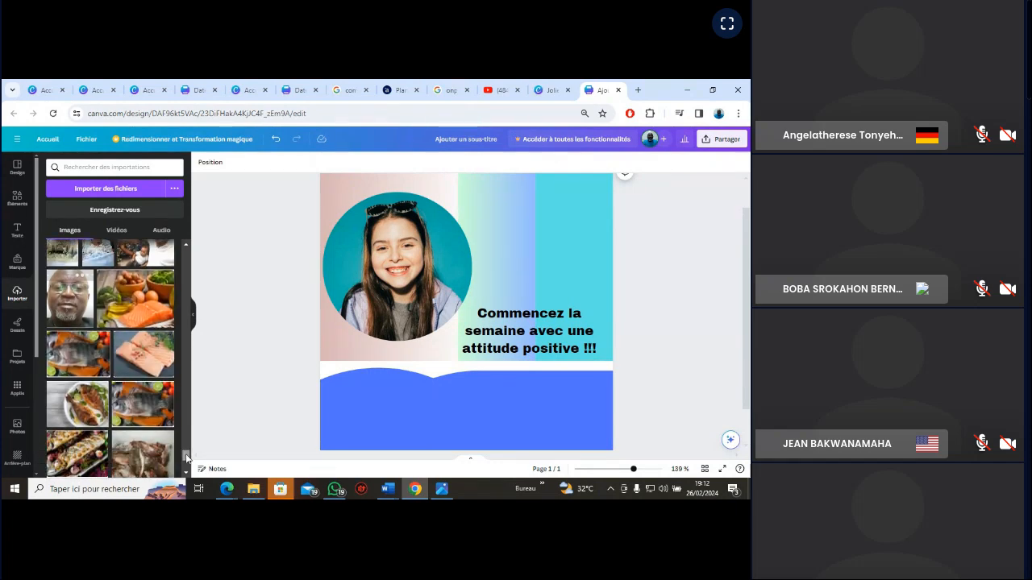
scroll(186, 462, "down", 1)
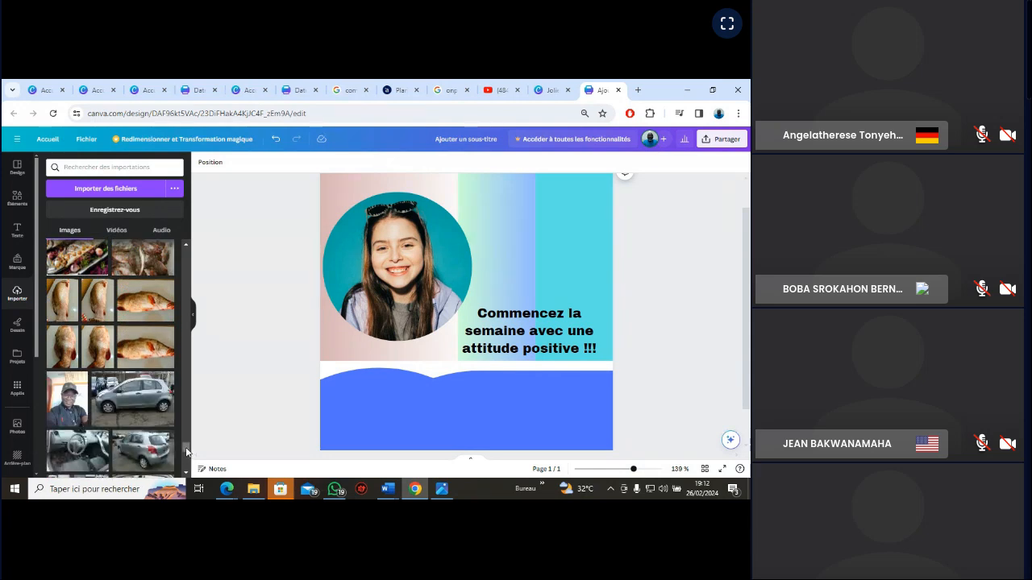
left_click_drag(187, 452, 187, 463)
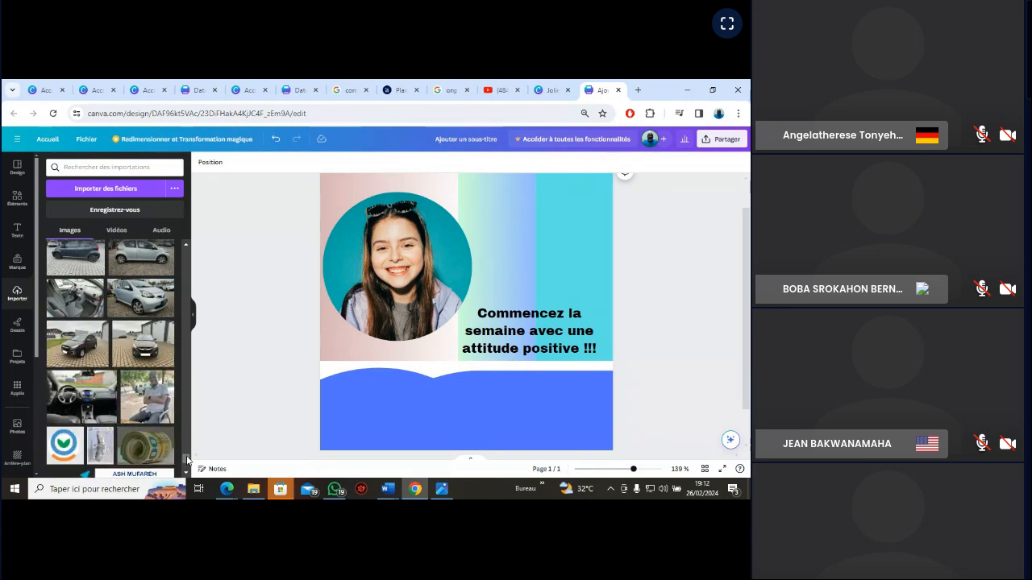
scroll(186, 461, "down", 3)
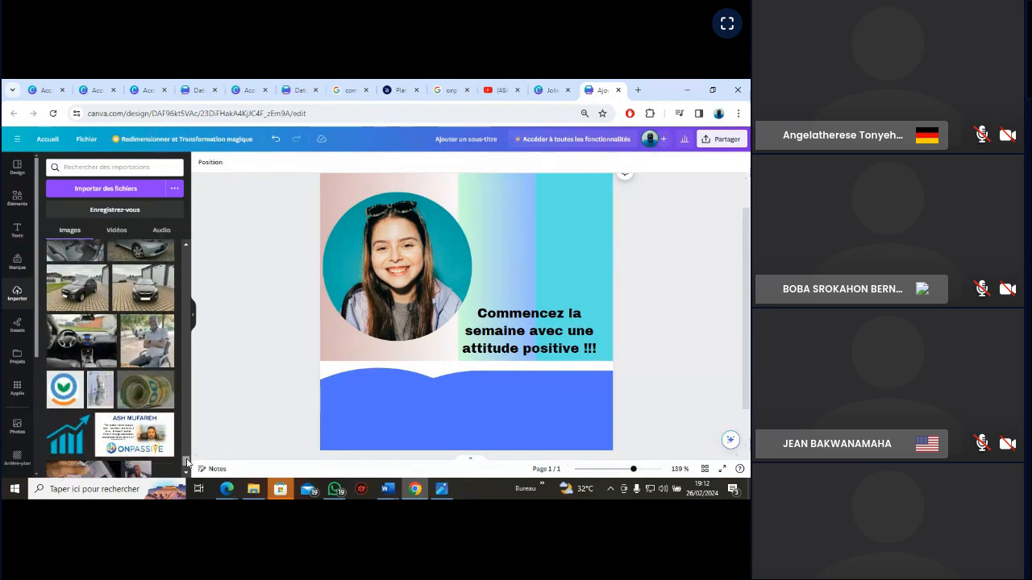
scroll(187, 466, "down", 1)
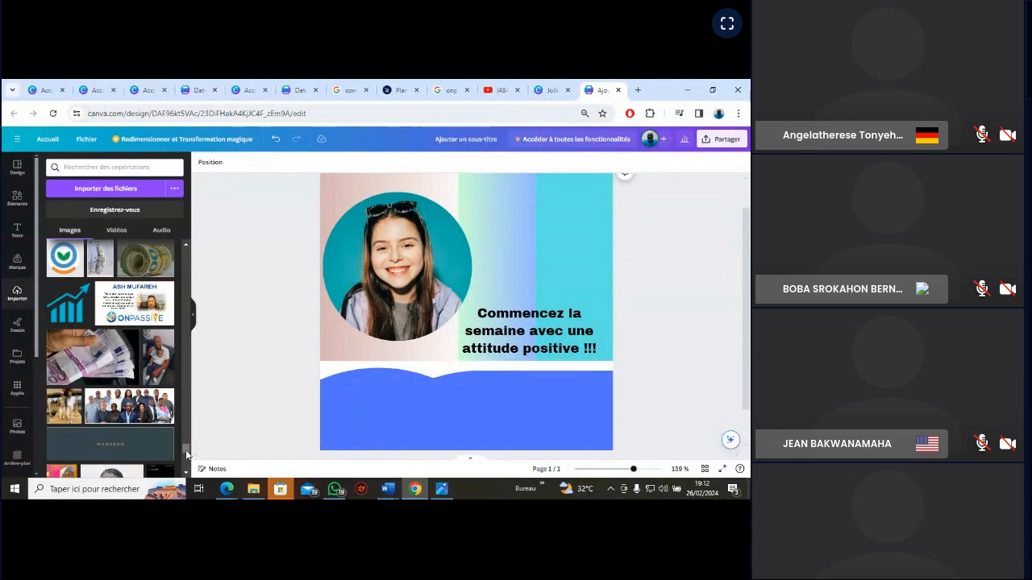
scroll(186, 457, "down", 5)
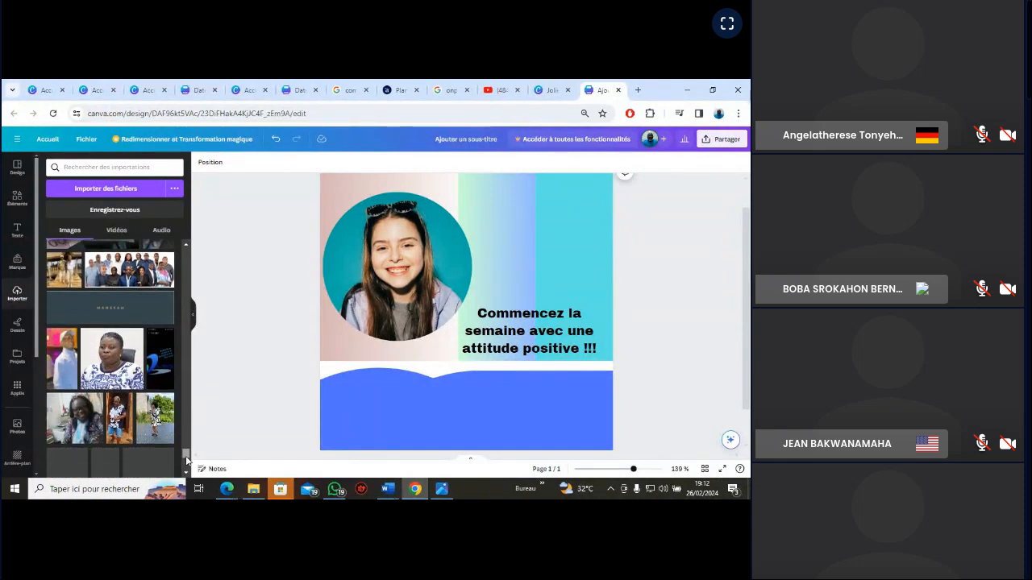
scroll(186, 460, "down", 1)
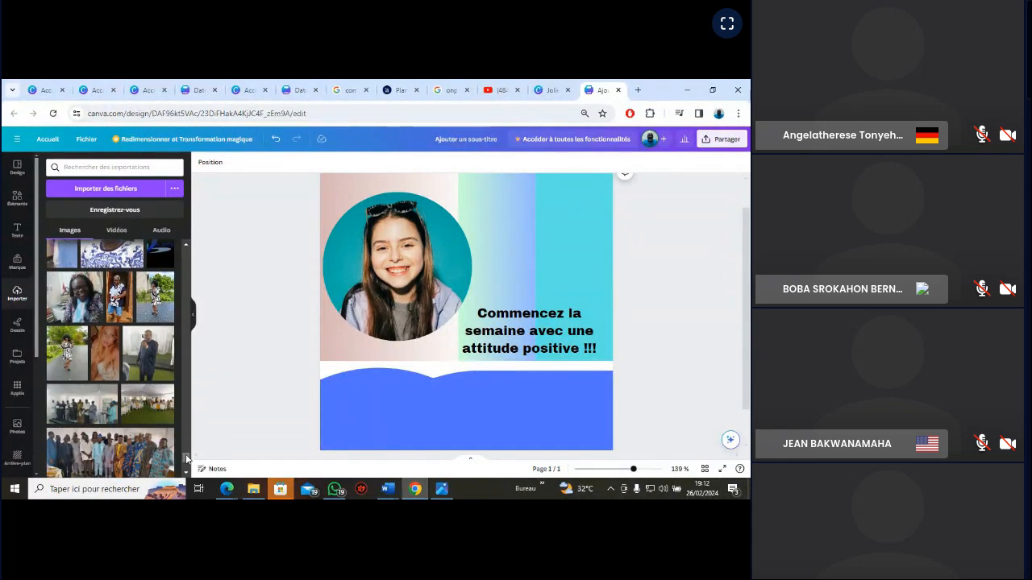
scroll(186, 459, "down", 3)
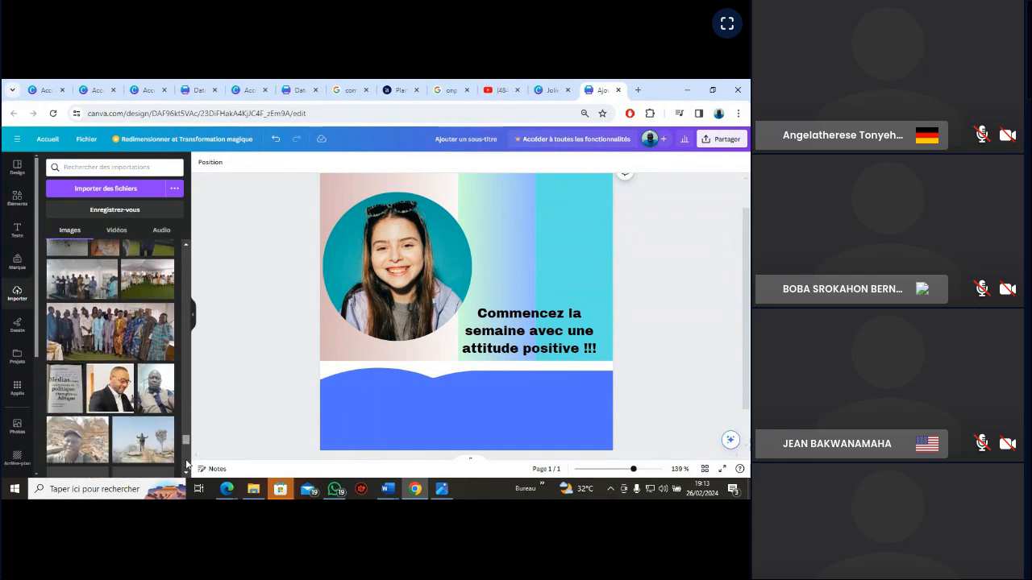
scroll(186, 468, "down", 1)
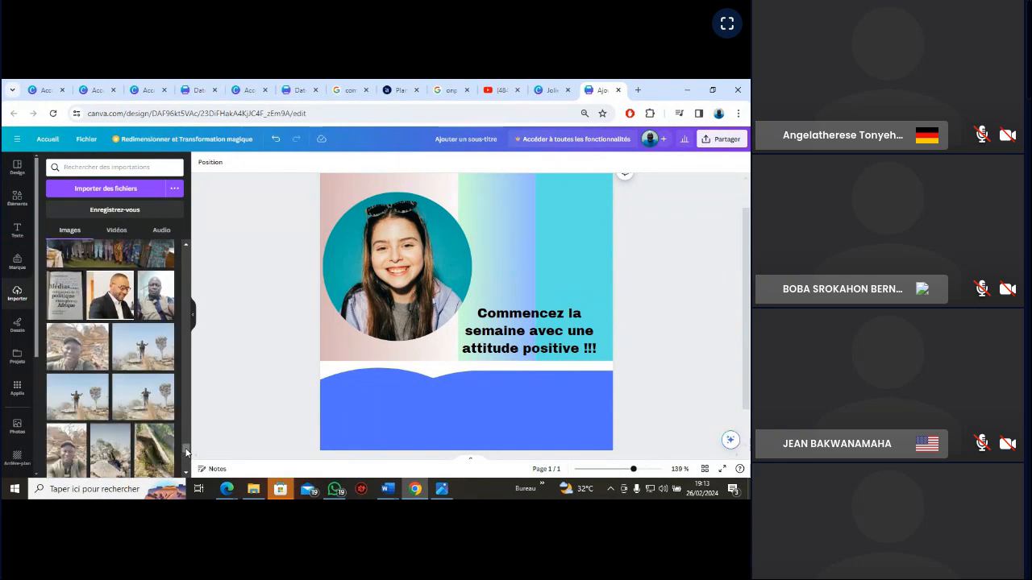
scroll(186, 459, "down", 1)
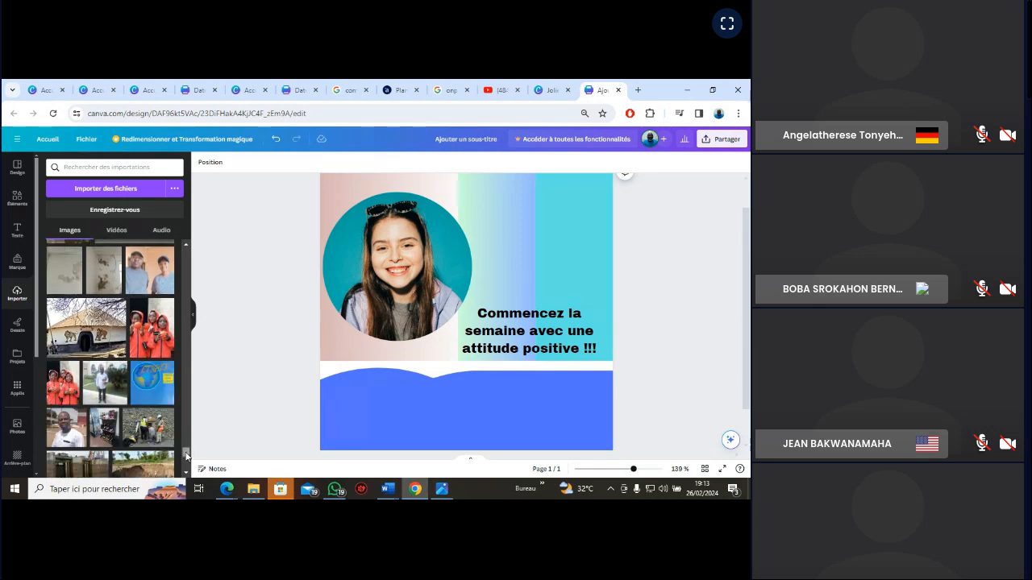
scroll(187, 457, "down", 2)
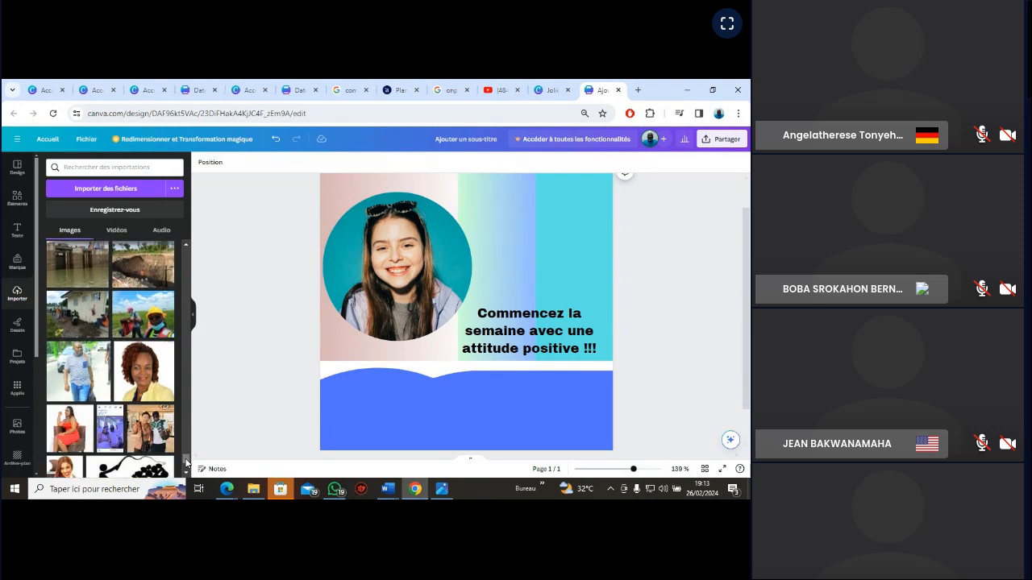
scroll(187, 462, "down", 2)
scroll(187, 465, "down", 1)
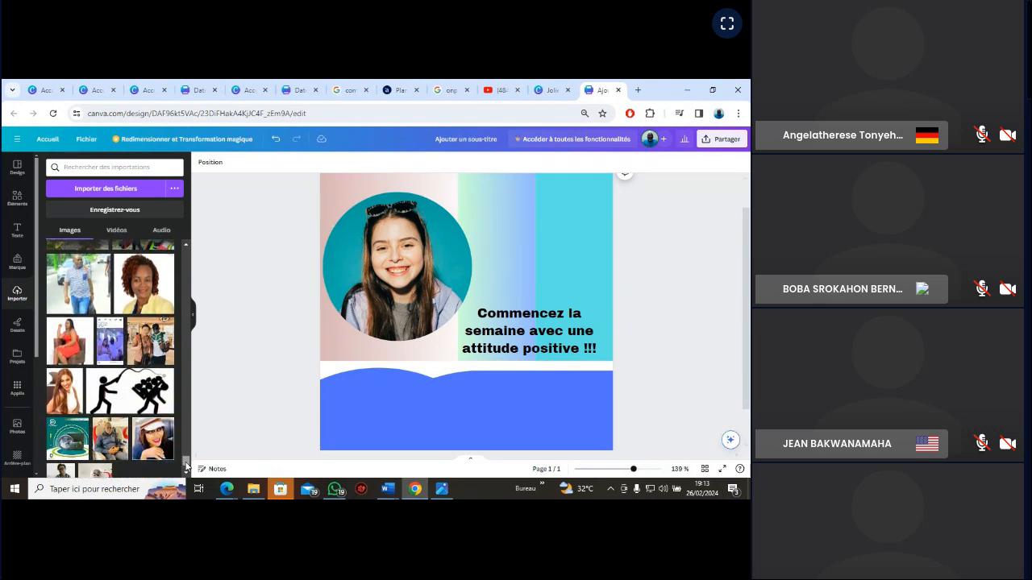
scroll(186, 464, "down", 2)
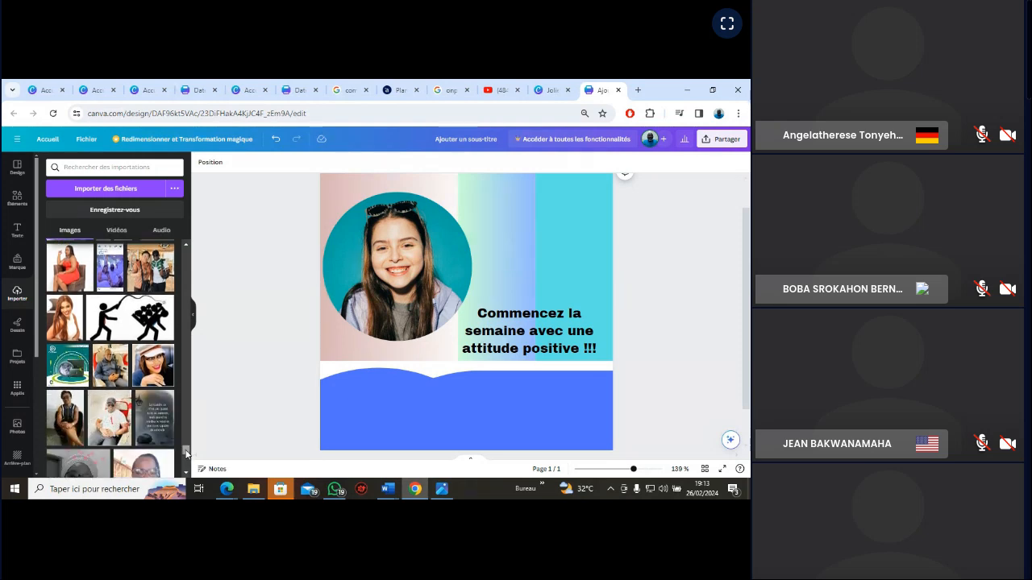
scroll(187, 463, "down", 2)
scroll(186, 458, "down", 3)
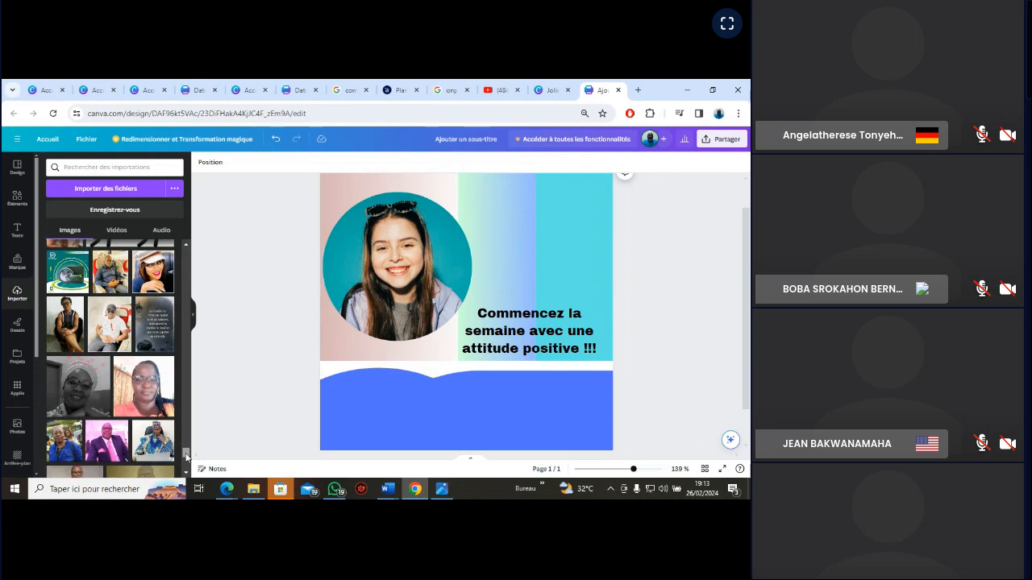
scroll(185, 459, "down", 2)
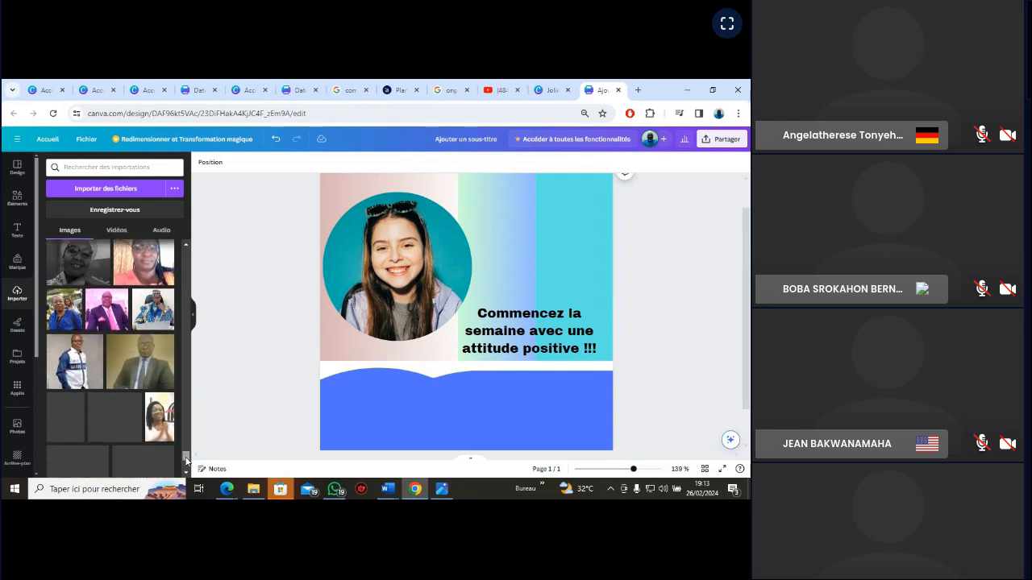
scroll(186, 462, "down", 3)
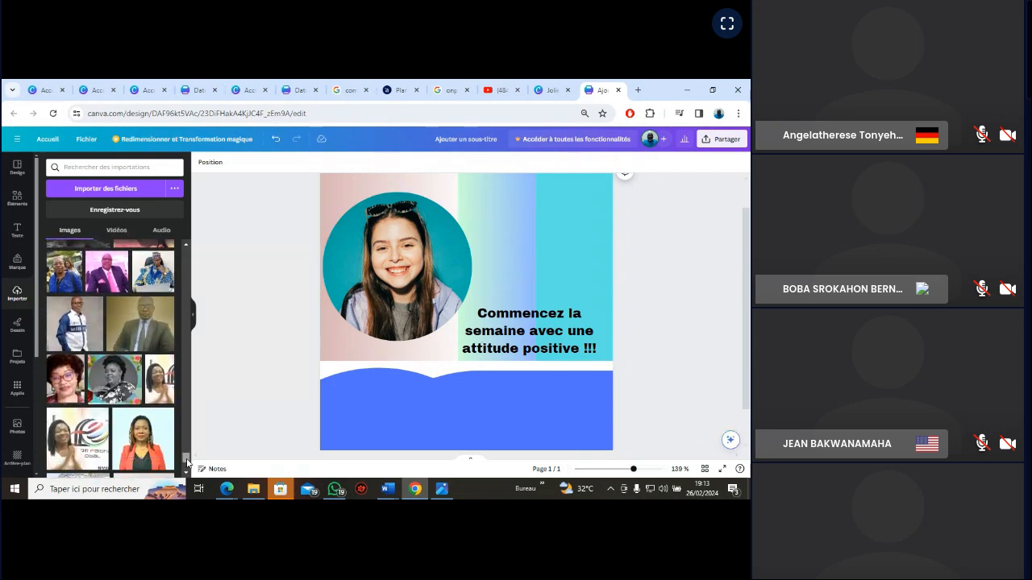
scroll(187, 465, "down", 4)
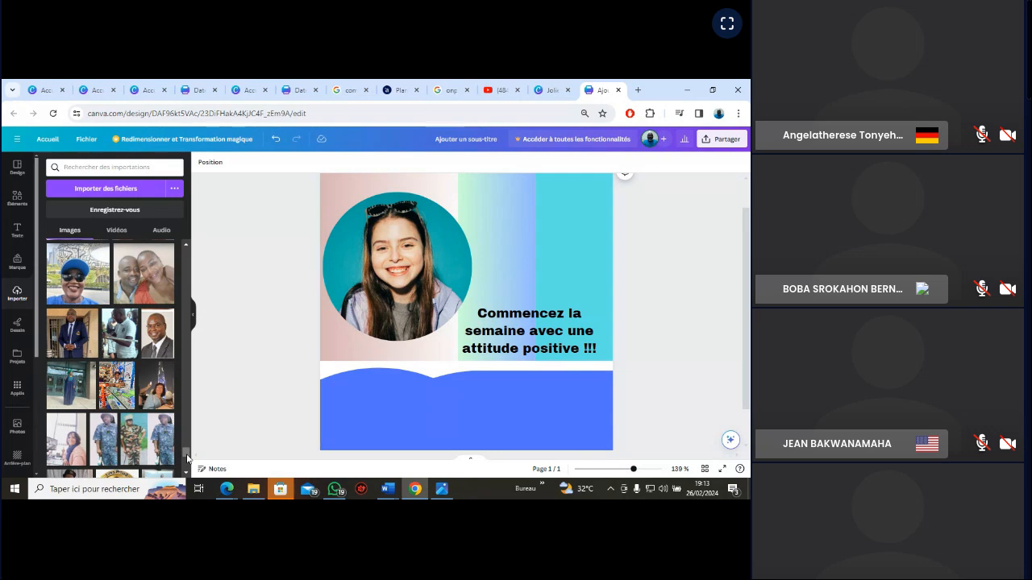
scroll(187, 460, "down", 5)
Add the imported round green-leaf logo to the card, shrink it and place it in the upper-right corner
left_click_drag(187, 466, 186, 397)
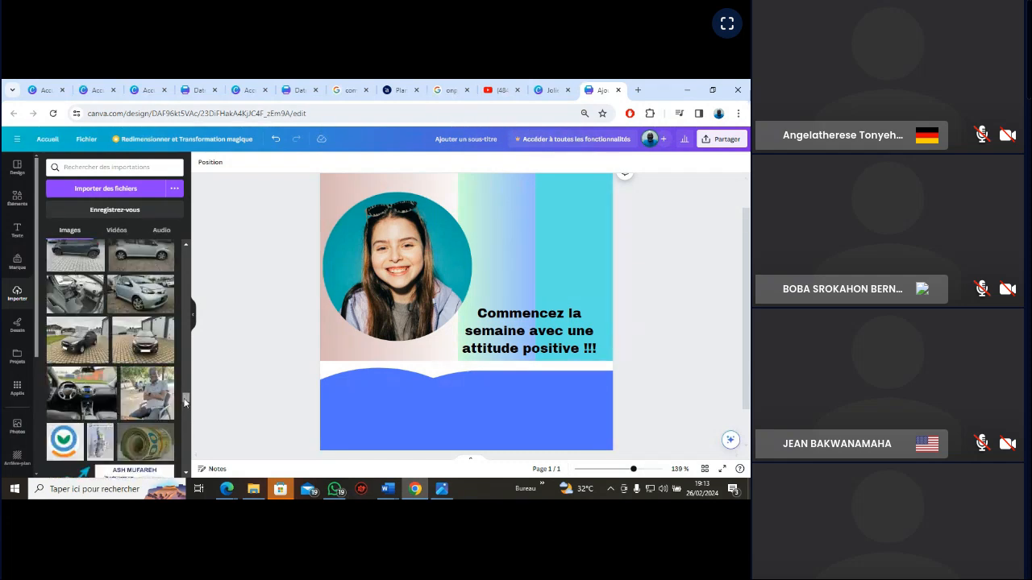
left_click(64, 443)
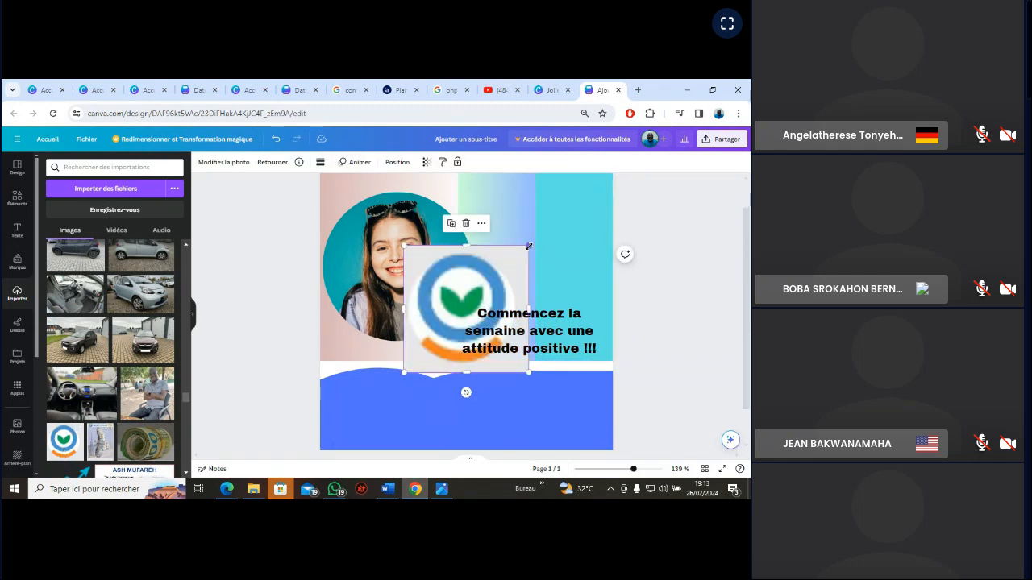
left_click_drag(524, 251, 461, 313)
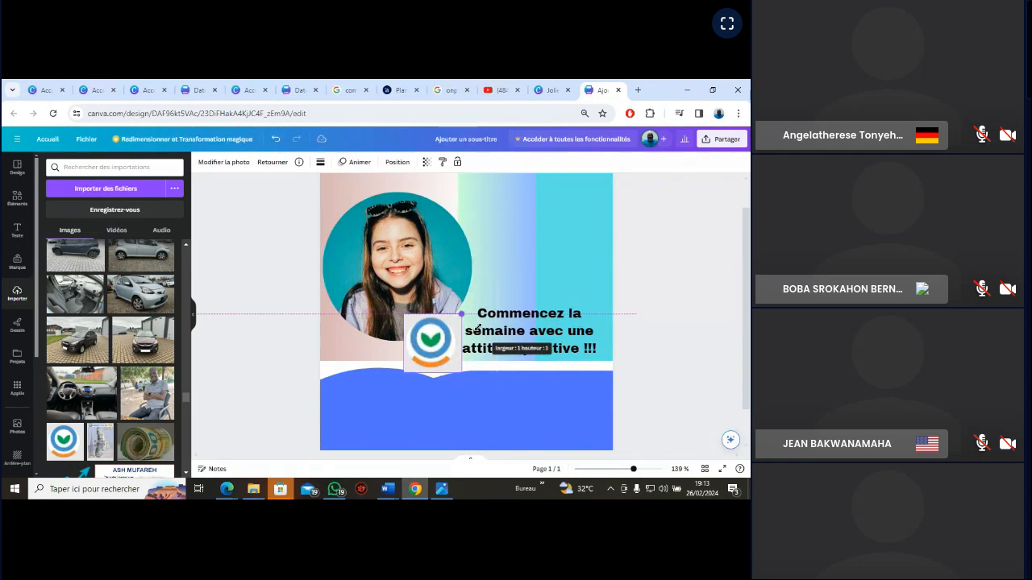
left_click_drag(440, 366, 569, 228)
left_click_drag(598, 184, 573, 209)
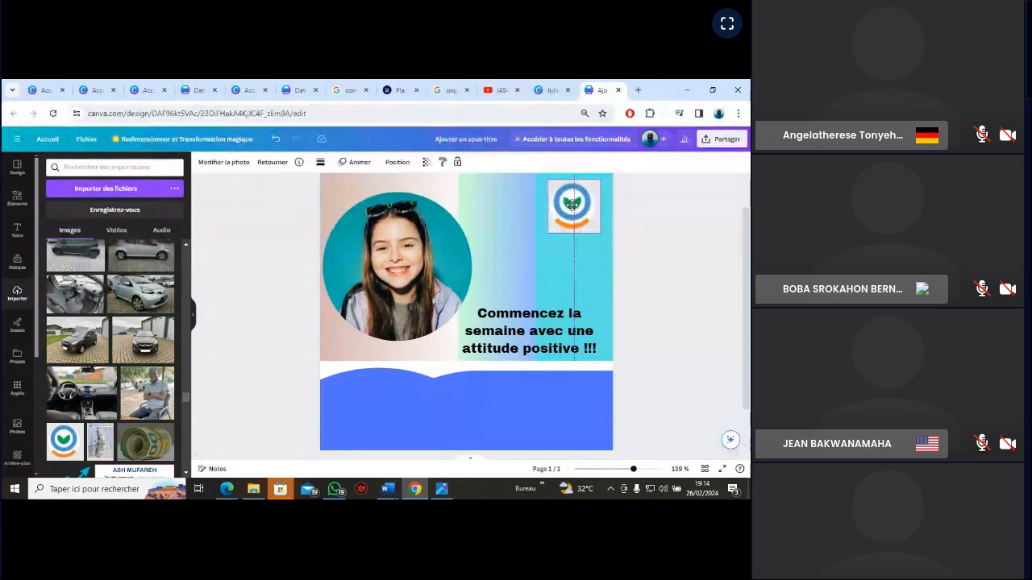
left_click(669, 246)
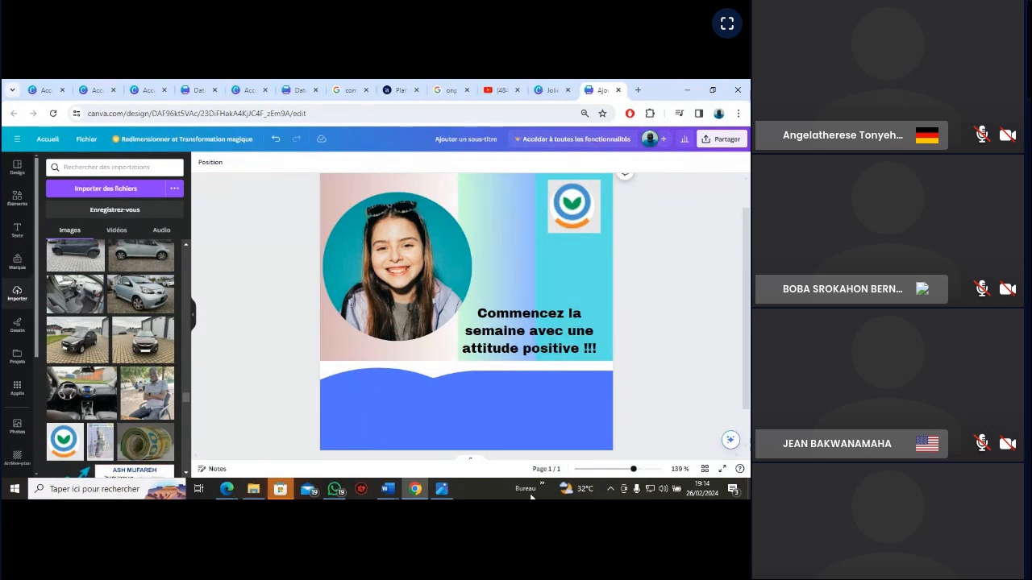
Check the logo on the VGN_EXERCICE reference image and add a square frame from the "cadre photo" elements to the card
left_click(442, 489)
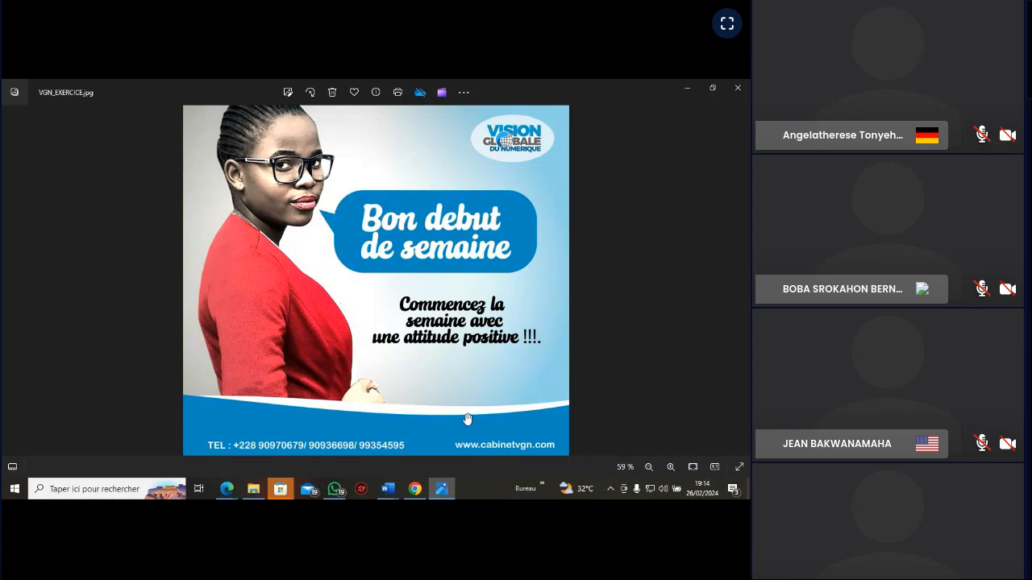
left_click(442, 490)
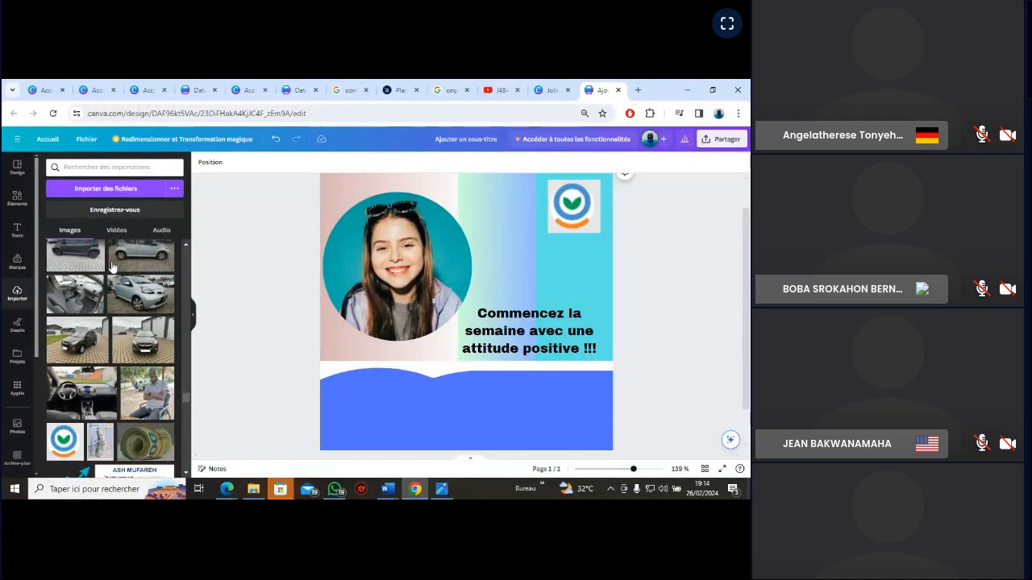
left_click(17, 197)
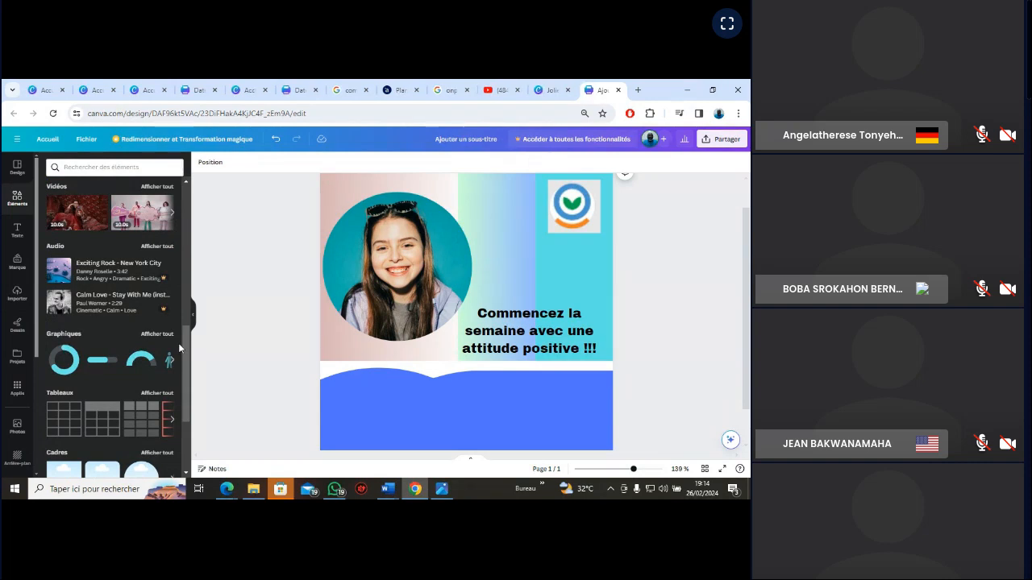
left_click_drag(182, 343, 183, 207)
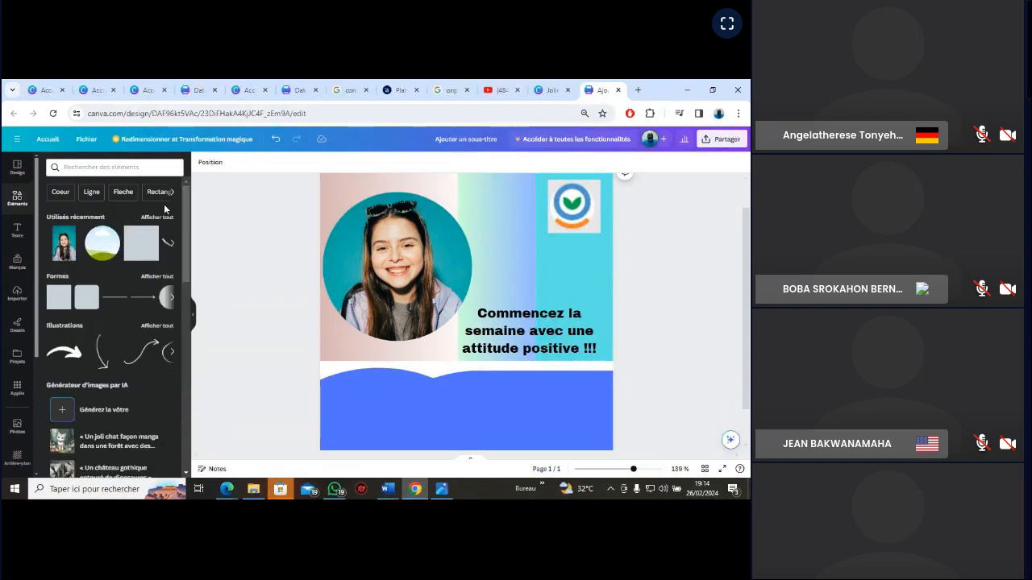
left_click(84, 166)
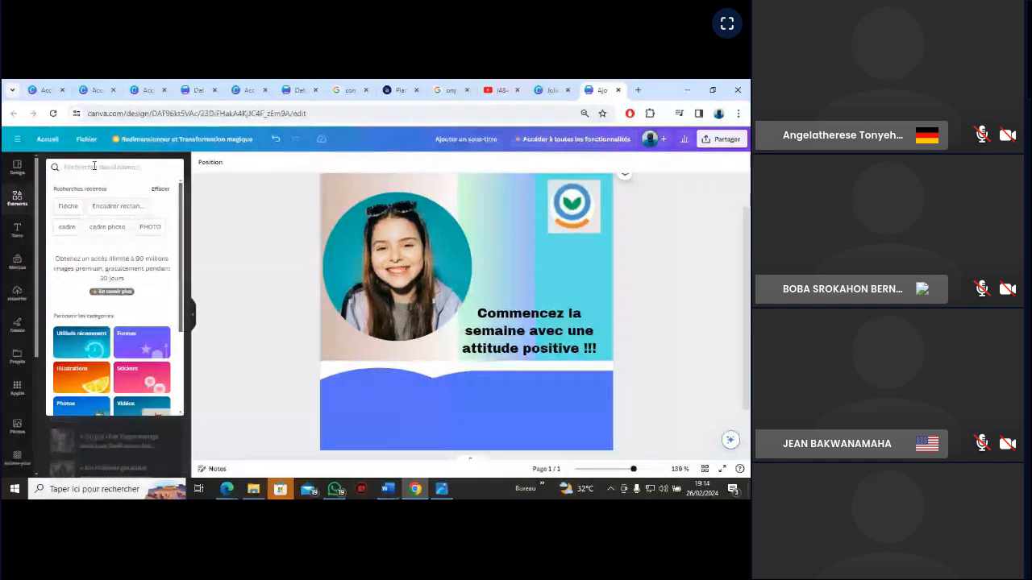
left_click(105, 229)
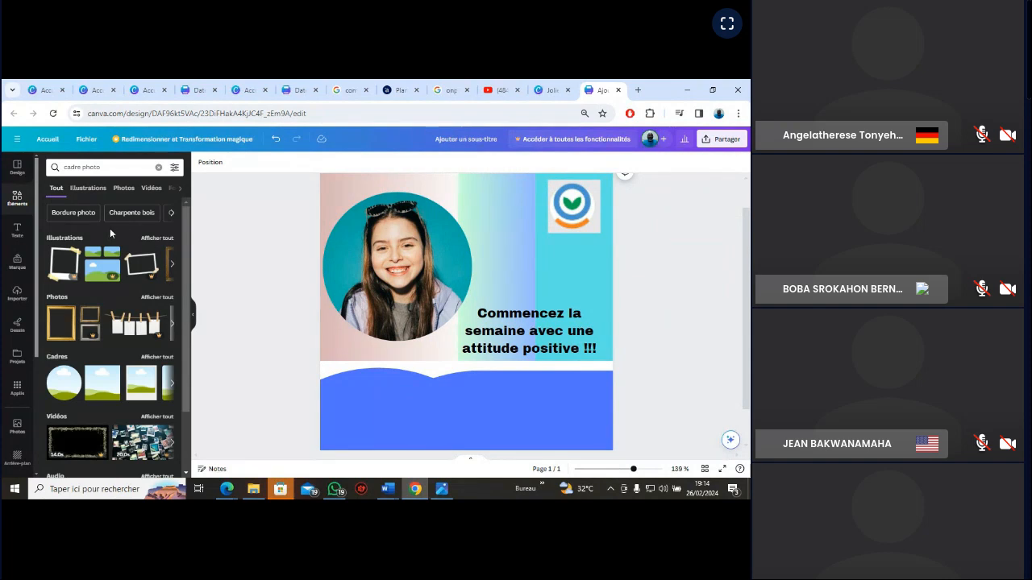
left_click(110, 387)
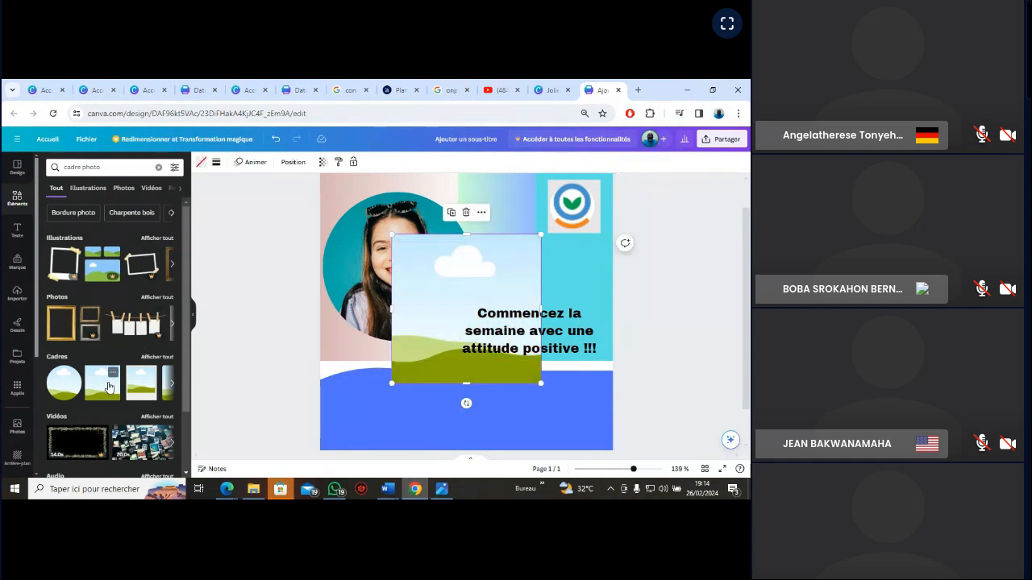
Fit the green-leaf logo into the small square frame and adjust its position in the card's upper-right corner
mouse_move(570, 218)
left_mouse_down()
mouse_move(483, 300)
mouse_move(543, 235)
mouse_move(503, 263)
mouse_move(523, 257)
mouse_move(454, 317)
mouse_move(448, 338)
mouse_move(577, 207)
left_mouse_up()
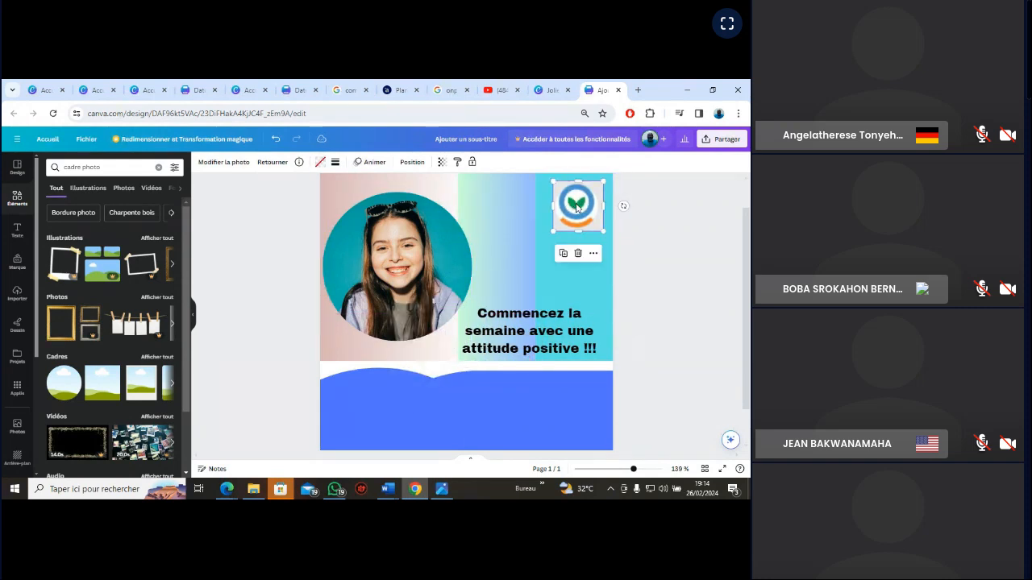
left_click(667, 242)
left_click(582, 226)
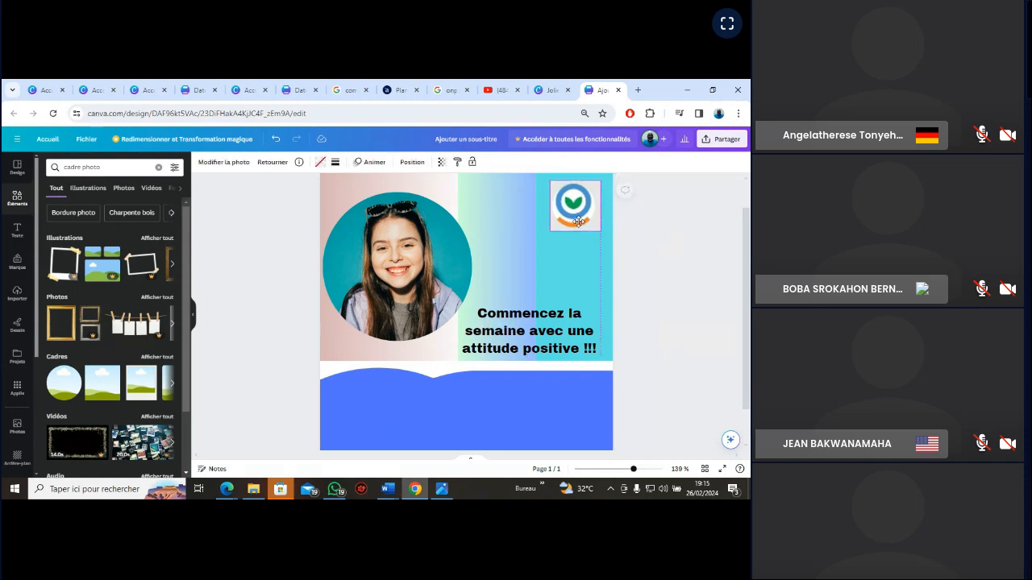
Move the framed green-leaf logo flush into the card's upper-right corner
left_click(673, 233)
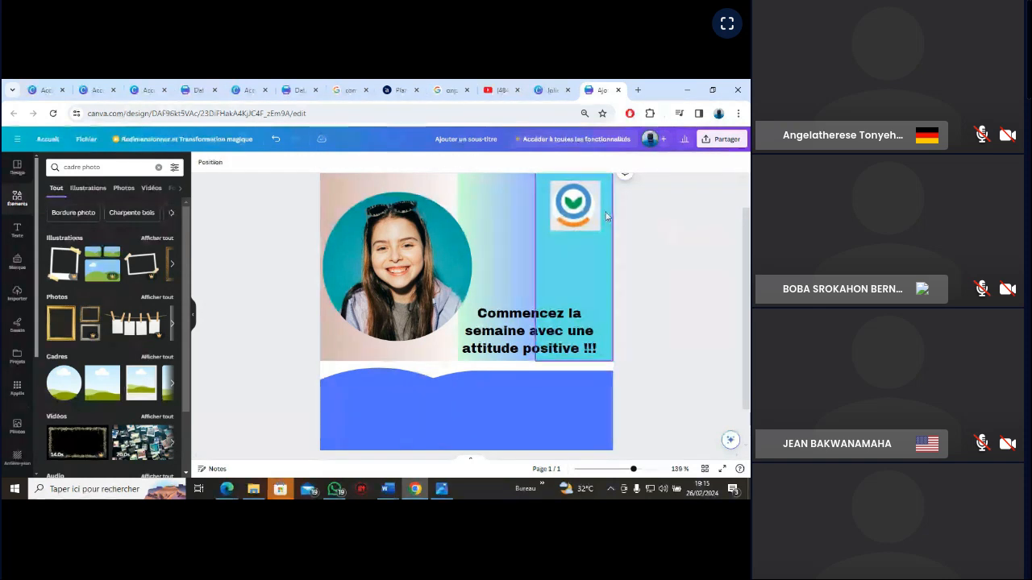
left_click(577, 211)
left_click_drag(577, 211, 591, 204)
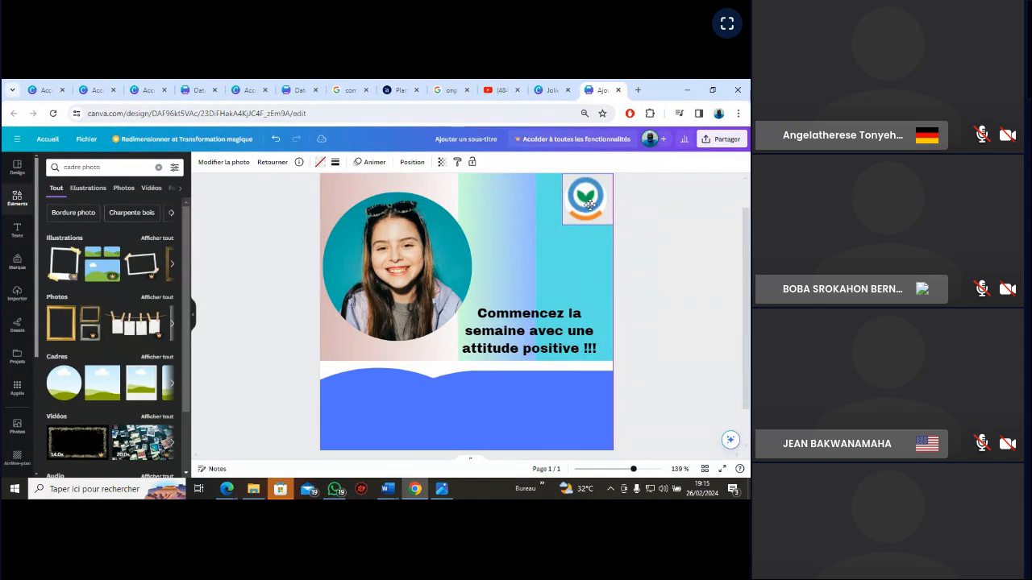
left_click(699, 223)
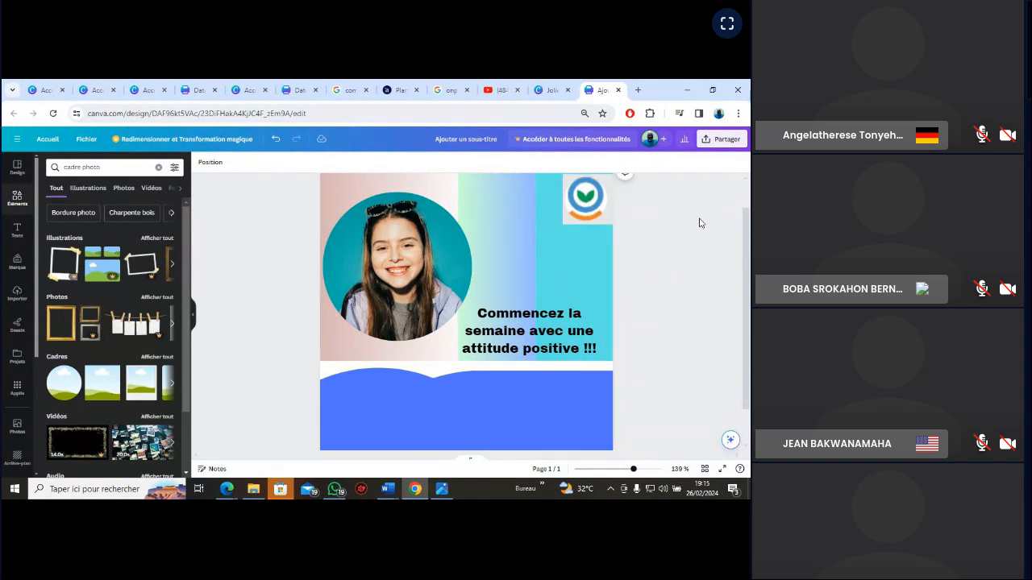
left_click(598, 193)
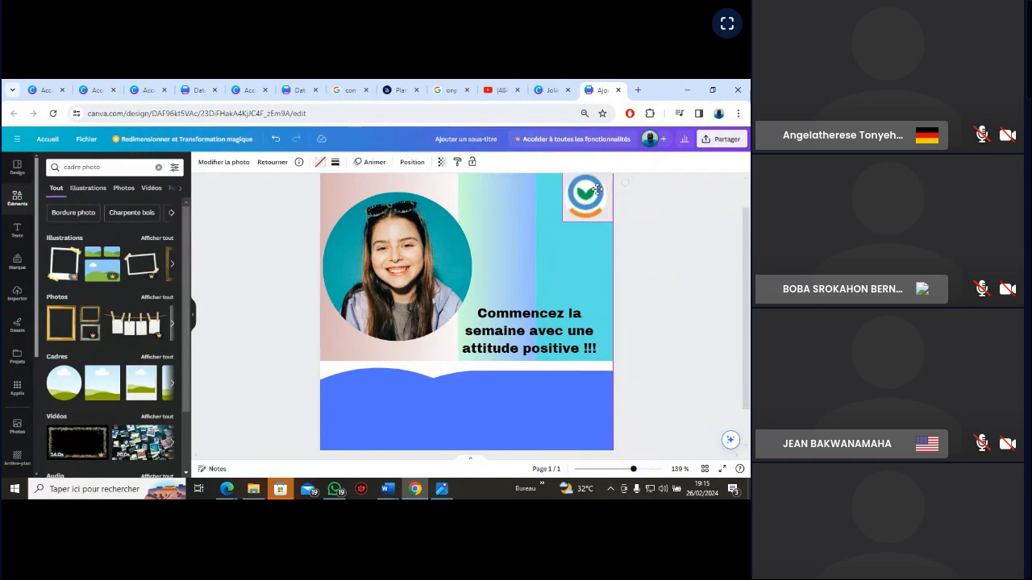
left_click_drag(596, 190, 596, 192)
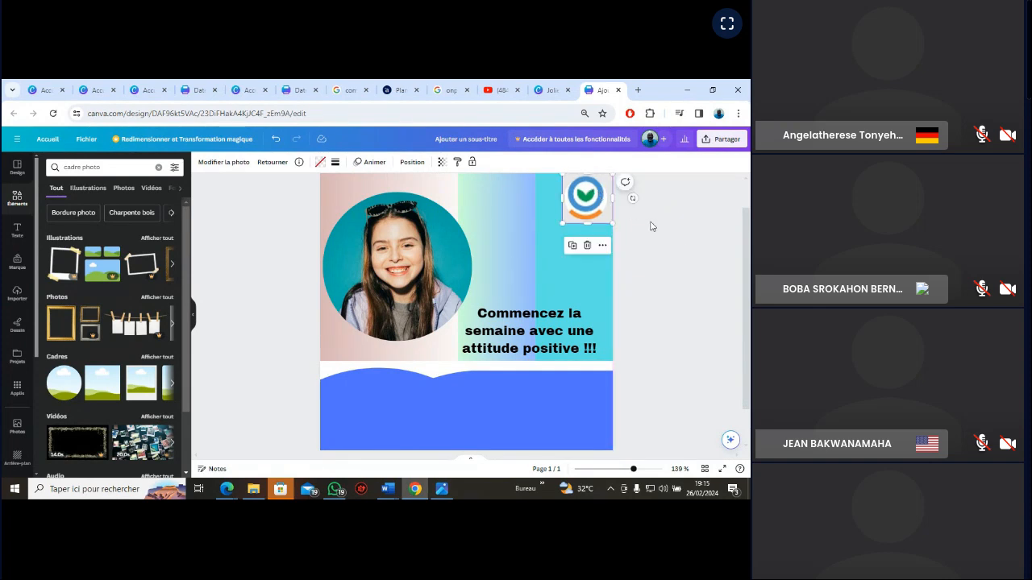
left_click(679, 246)
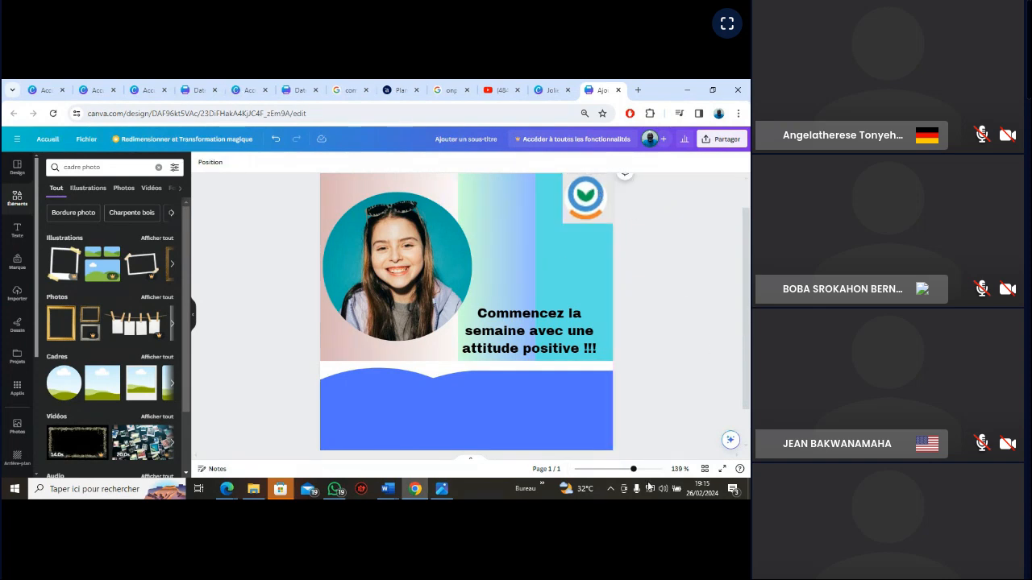
Nudge the framed logo upward to align it closely with the card's top edge
left_click_drag(635, 471, 641, 471)
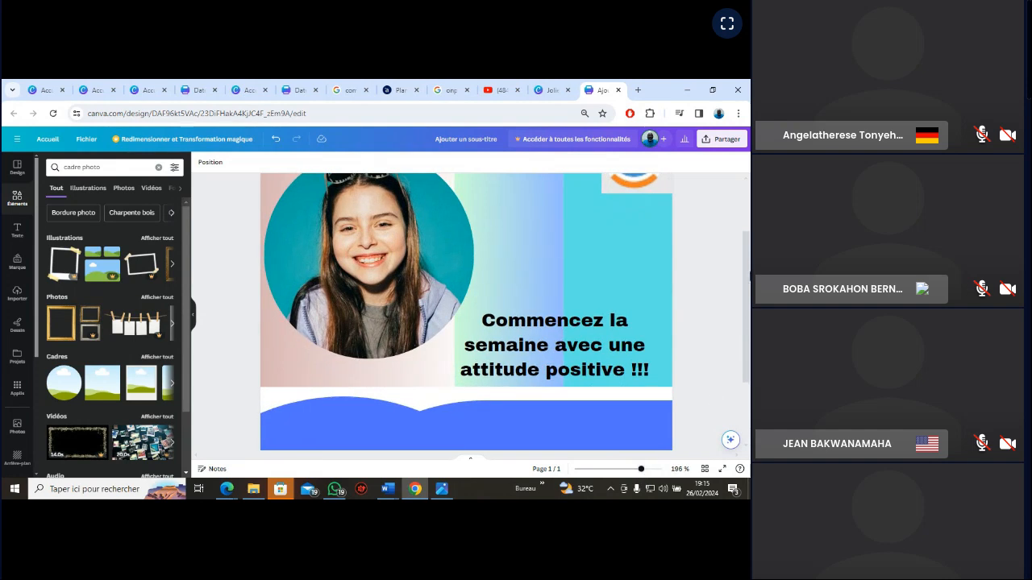
scroll(627, 240, "up", 3)
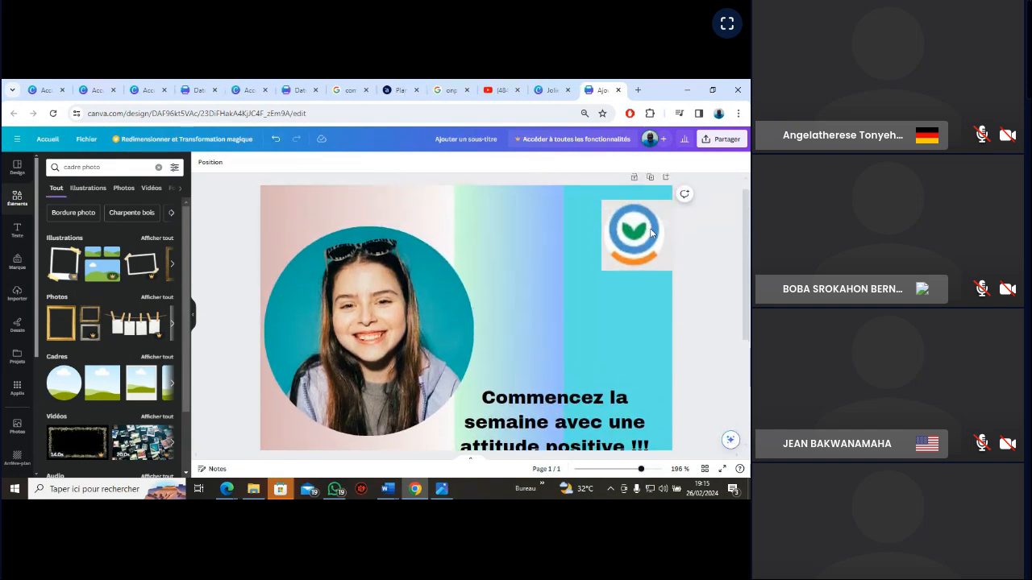
left_click_drag(627, 241, 626, 230)
left_click(723, 291)
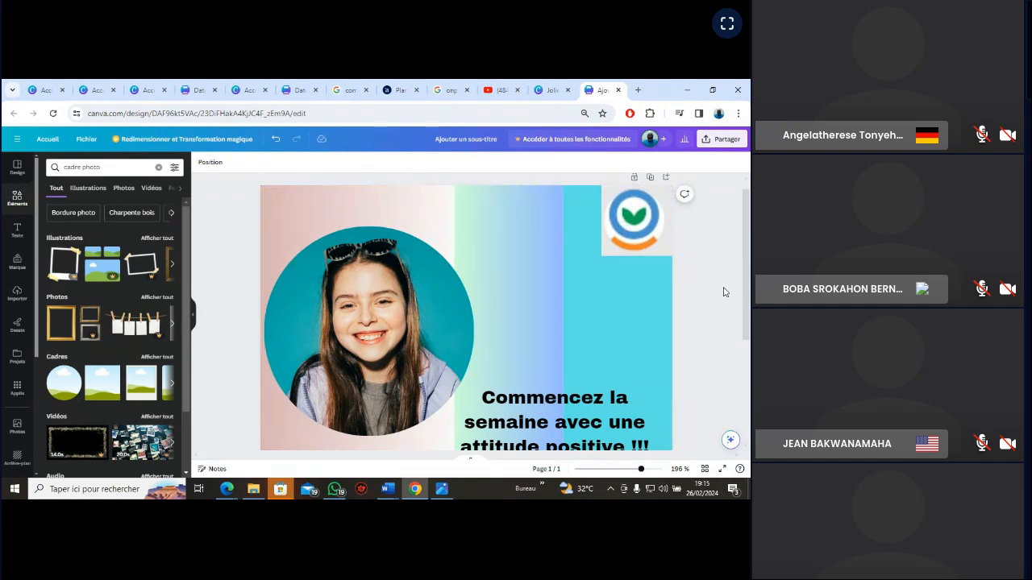
Inspect the whole card and compare its layout with the VGN_EXERCICE reference image
scroll(747, 216, "up", 1)
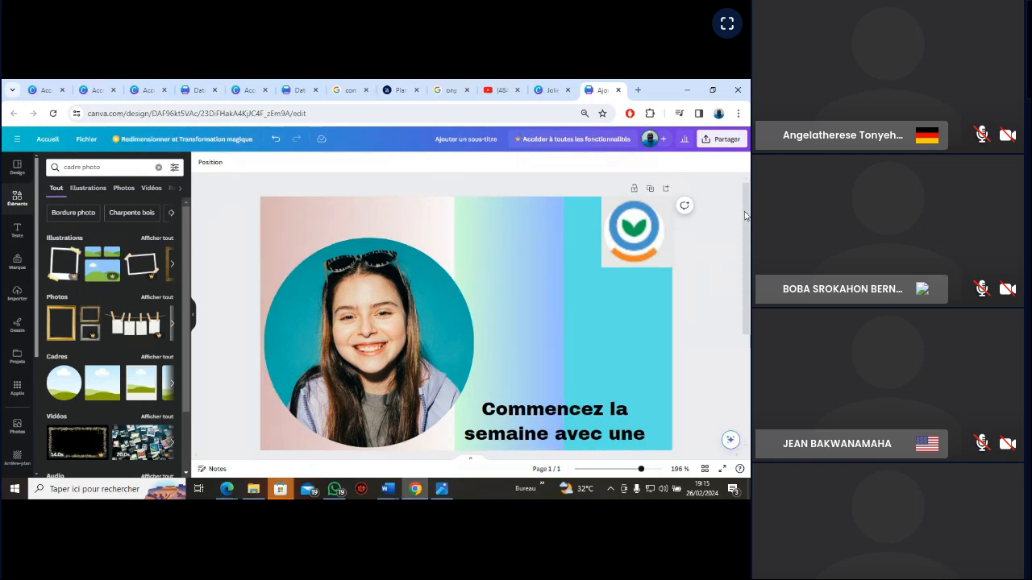
scroll(747, 216, "down", 2)
scroll(746, 229, "up", 1)
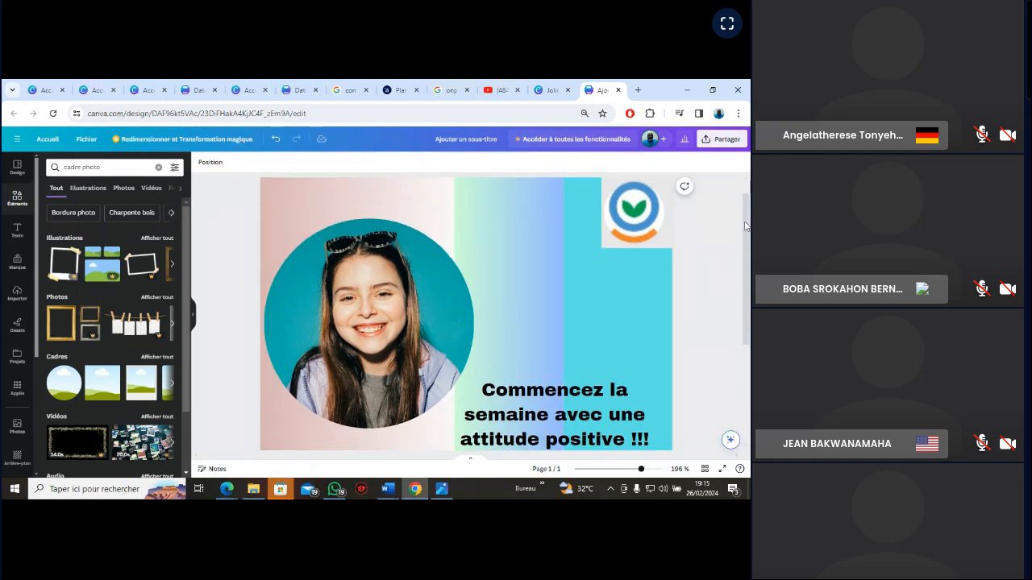
scroll(746, 233, "down", 5)
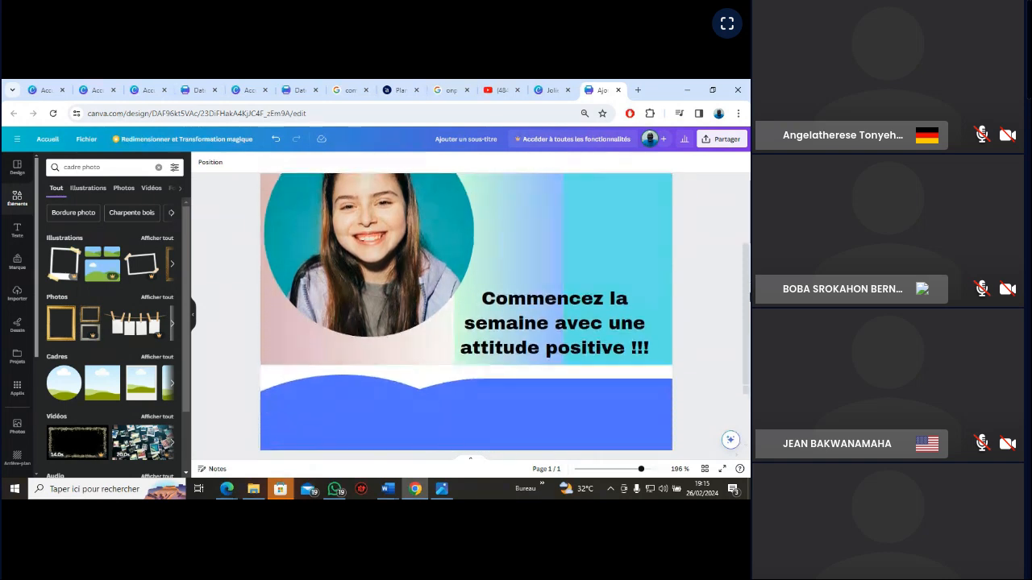
left_click_drag(641, 473, 631, 469)
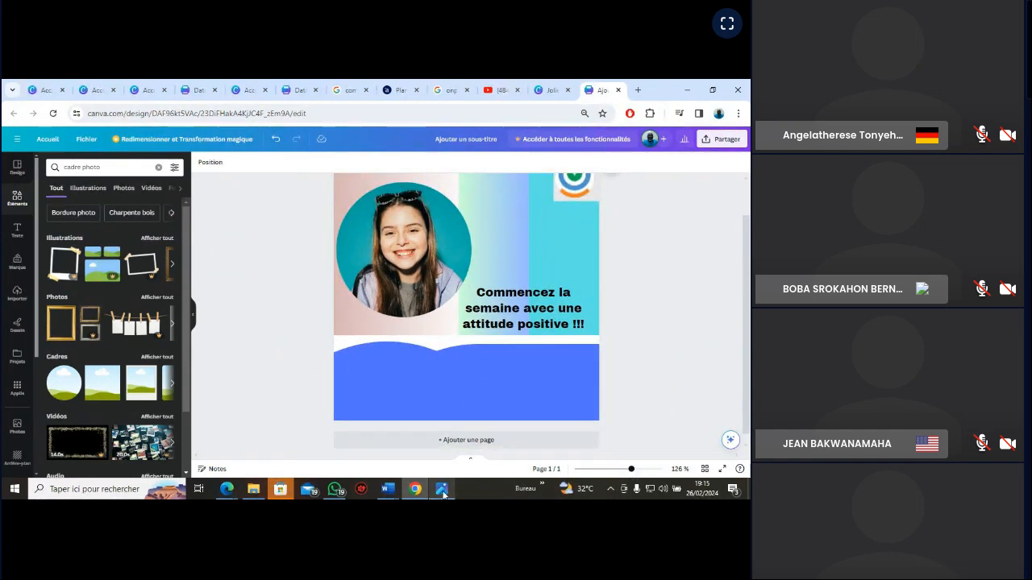
mouse_move(444, 494)
left_click(441, 439)
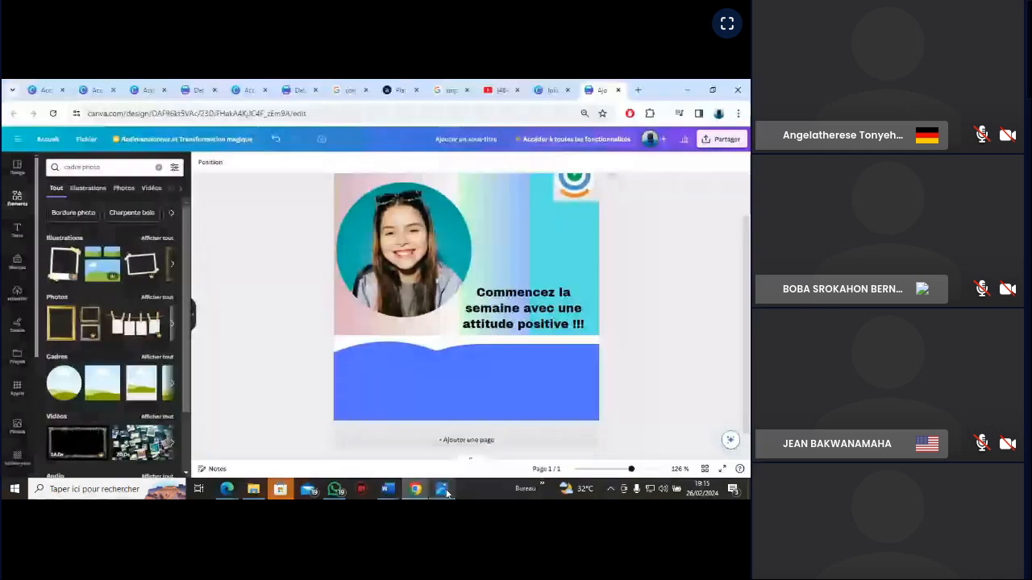
left_click(444, 491)
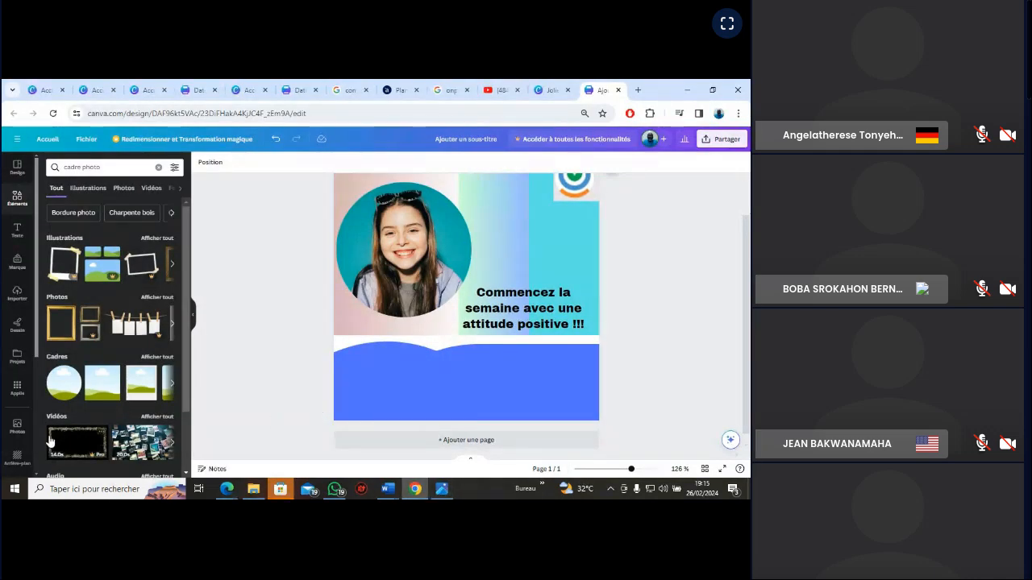
Browse the apps catalogue, covering the personal apps, the AI apps, the content-creation apps and the external content sources
left_click(17, 388)
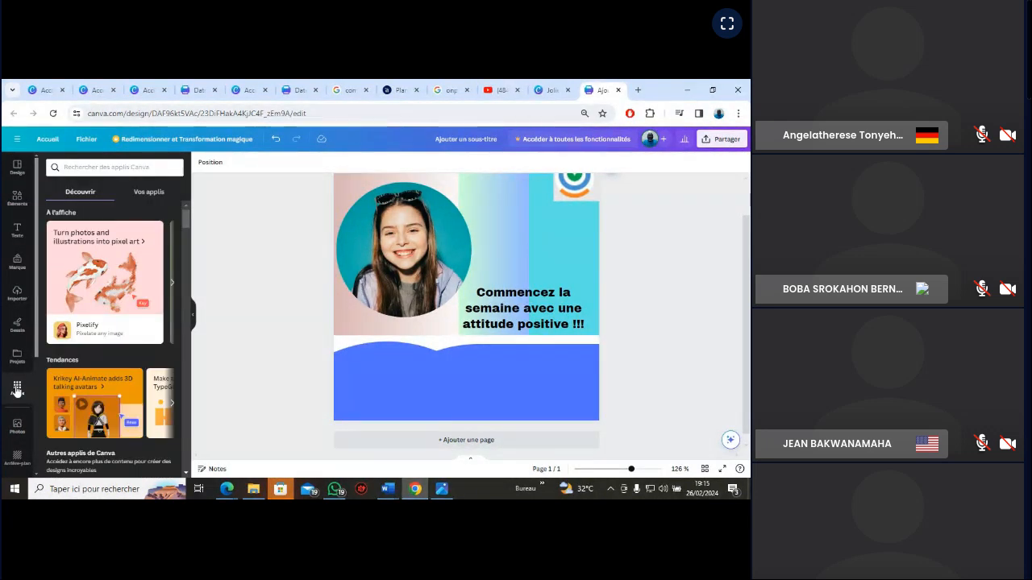
left_click(151, 193)
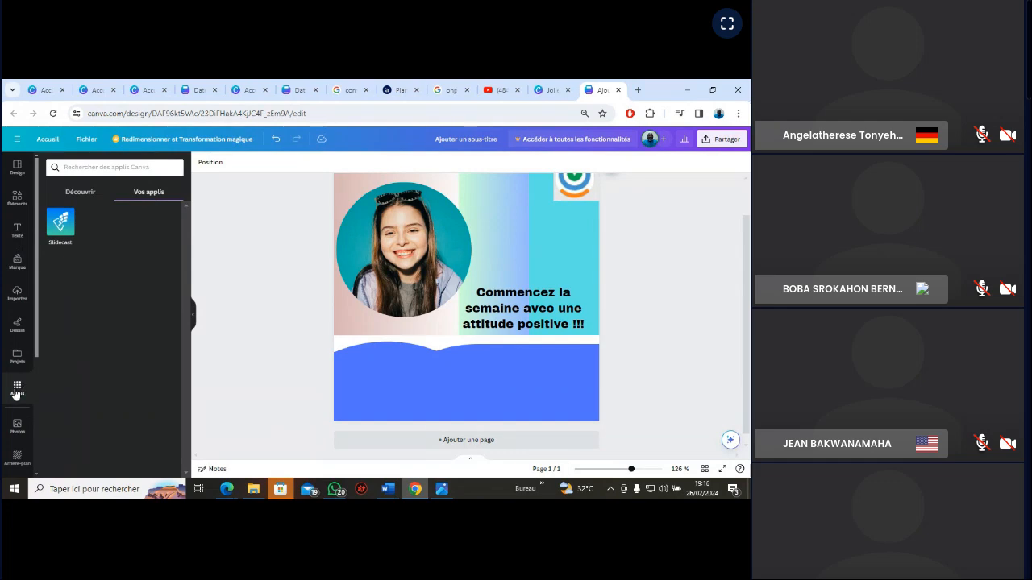
left_click(76, 194)
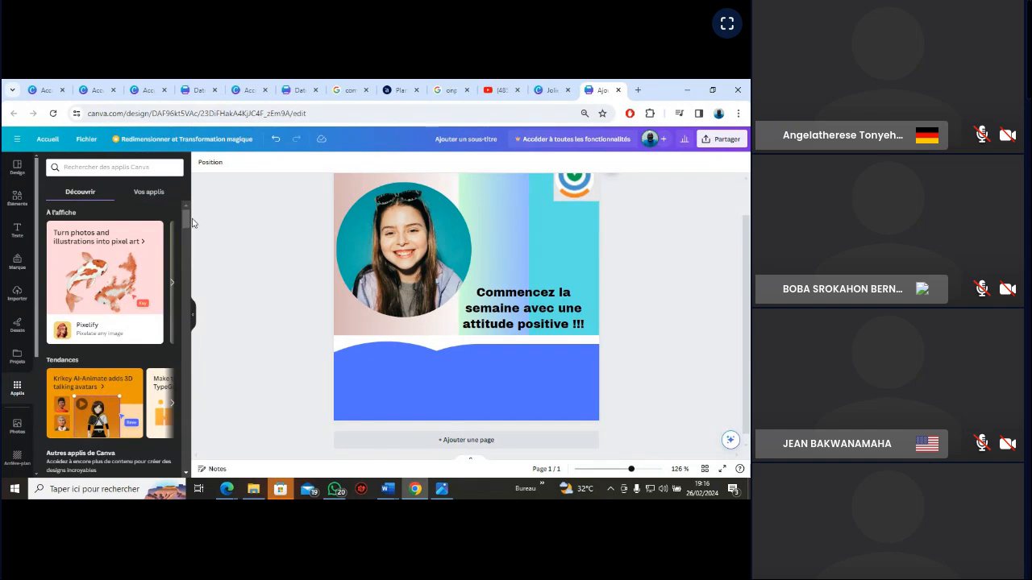
scroll(187, 226, "down", 2)
left_click_drag(187, 230, 186, 250)
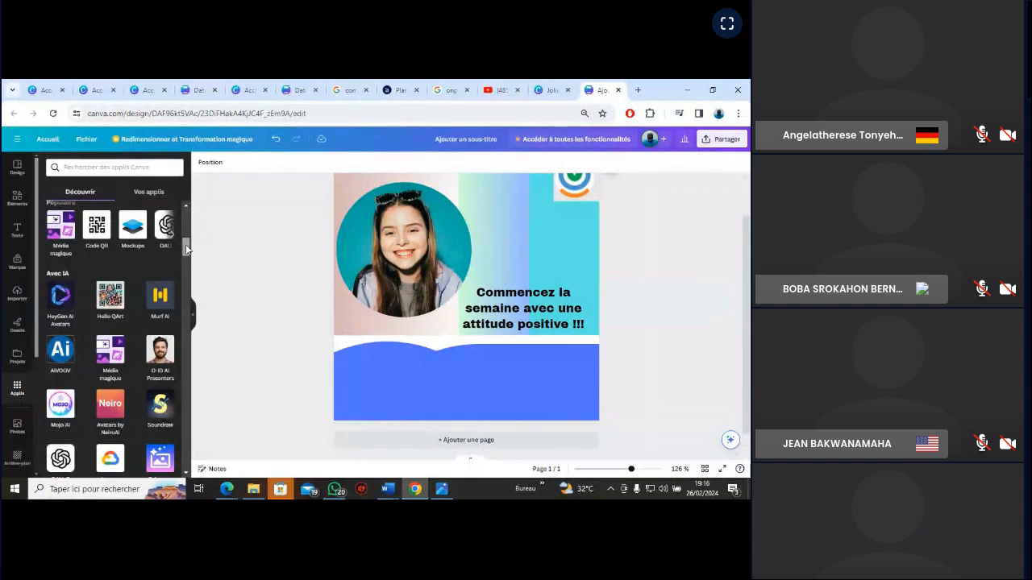
left_click_drag(186, 249, 190, 312)
scroll(190, 313, "down", 2)
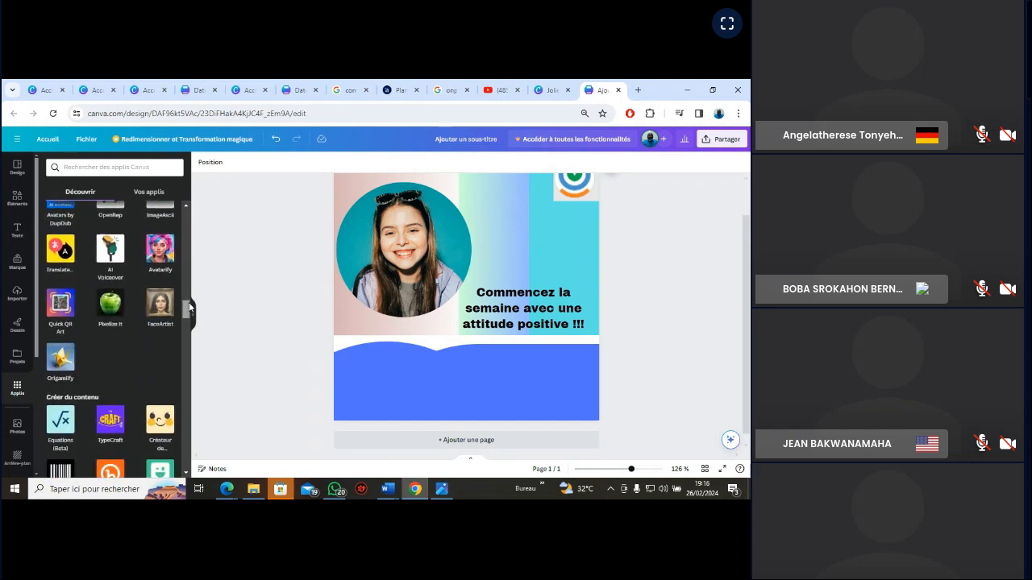
scroll(187, 312, "down", 2)
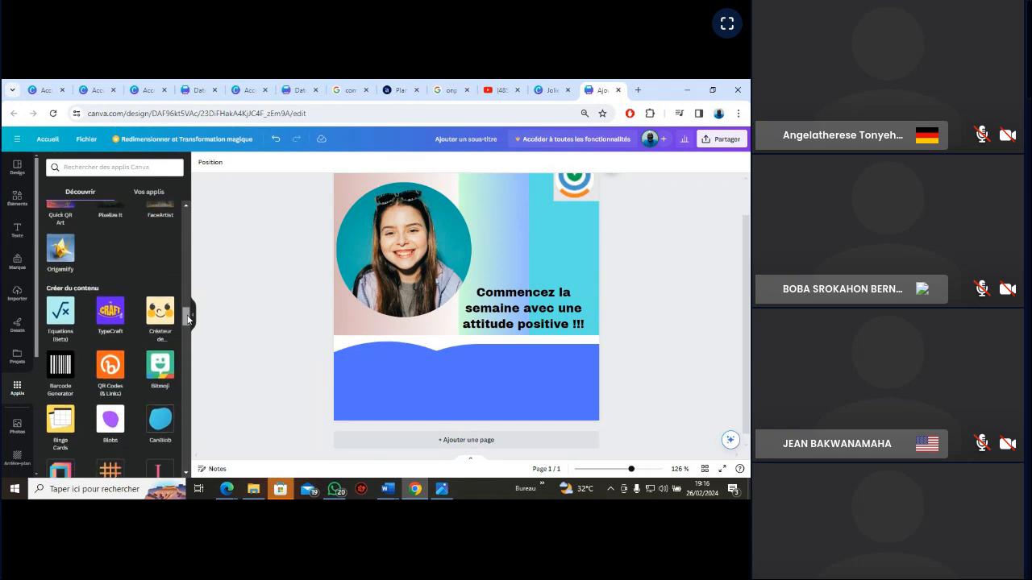
left_click_drag(188, 323, 184, 360)
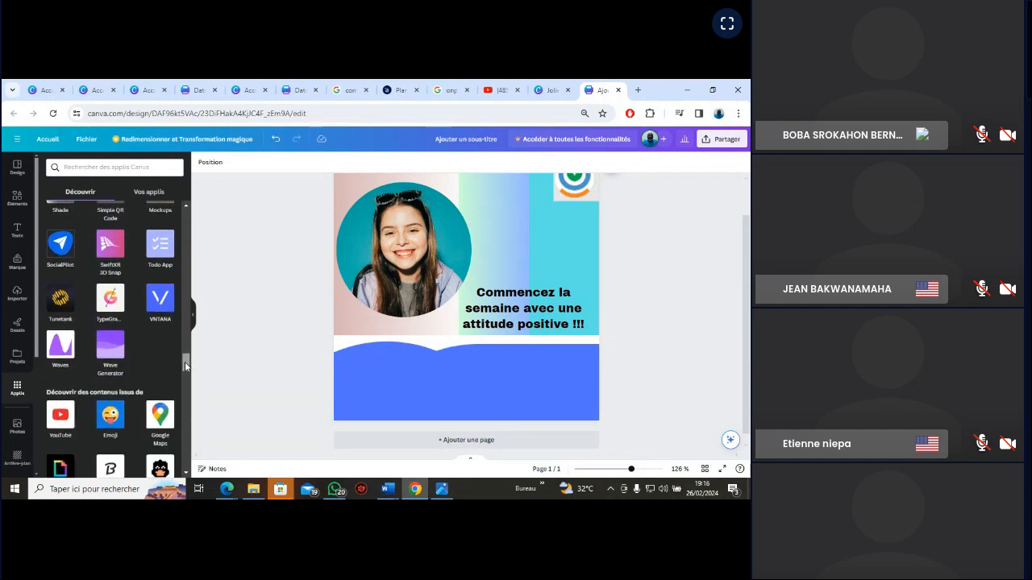
Open the YouTube app and look through the videos it offers for the design
left_click(62, 417)
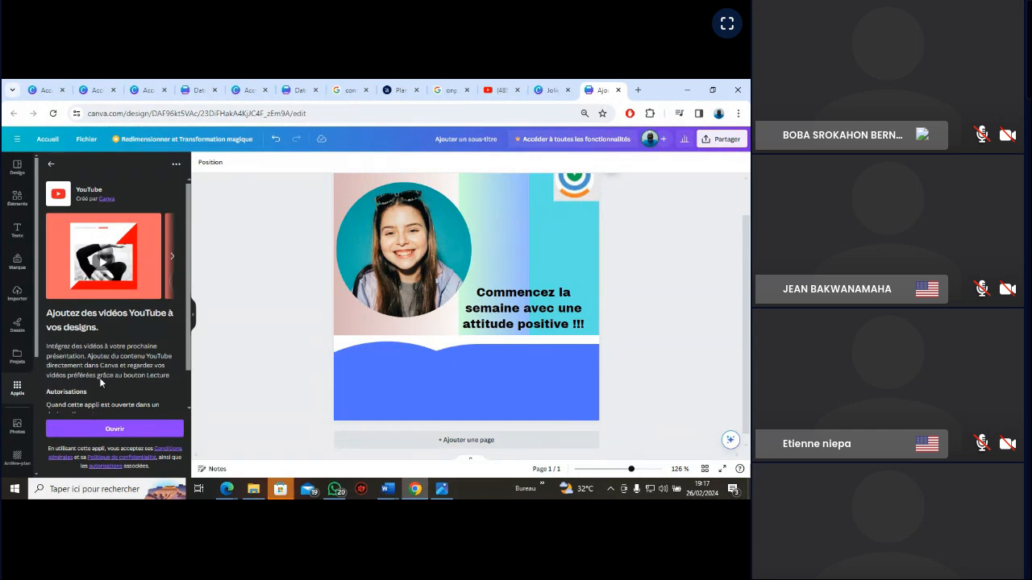
left_click(113, 433)
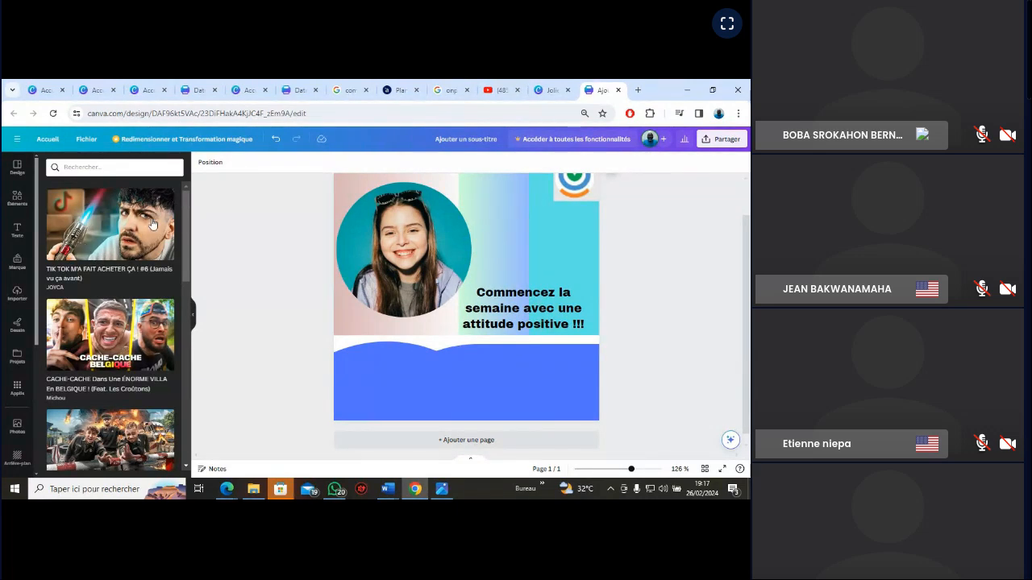
left_click_drag(190, 256, 192, 351)
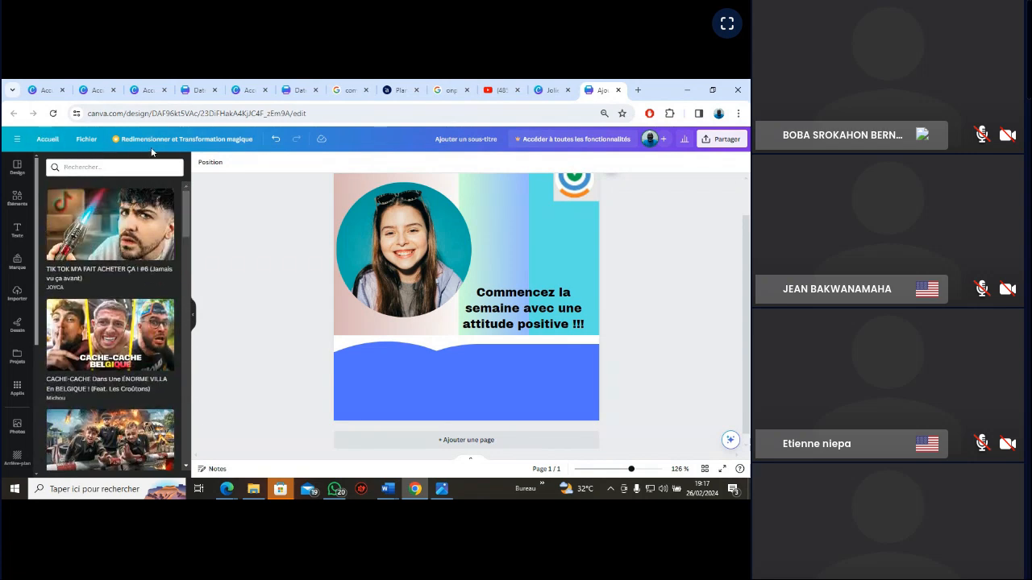
Undo the recent position changes of the framed logo in the card's upper-right corner
left_click(276, 138)
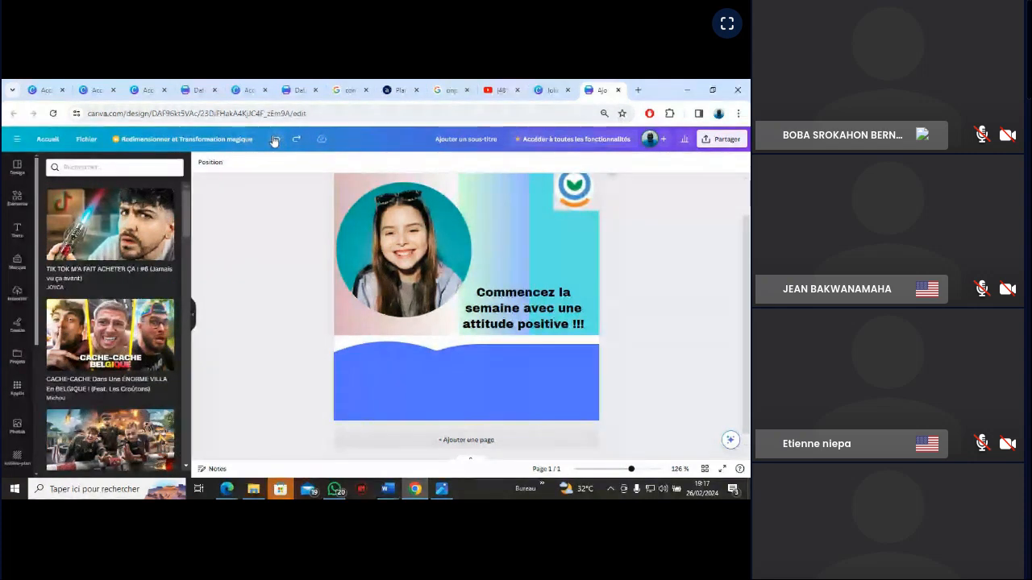
left_click(276, 142)
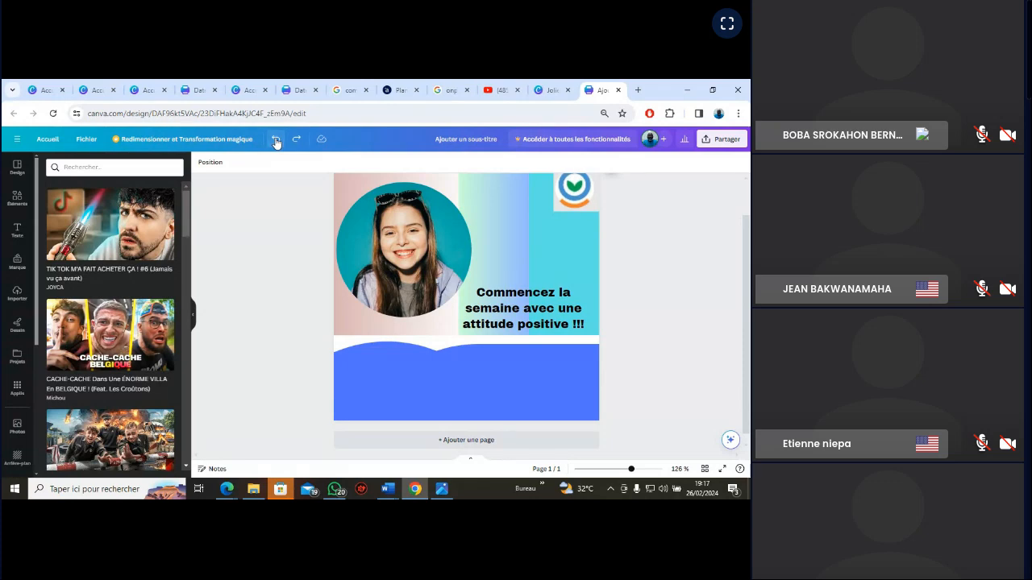
left_click(275, 140)
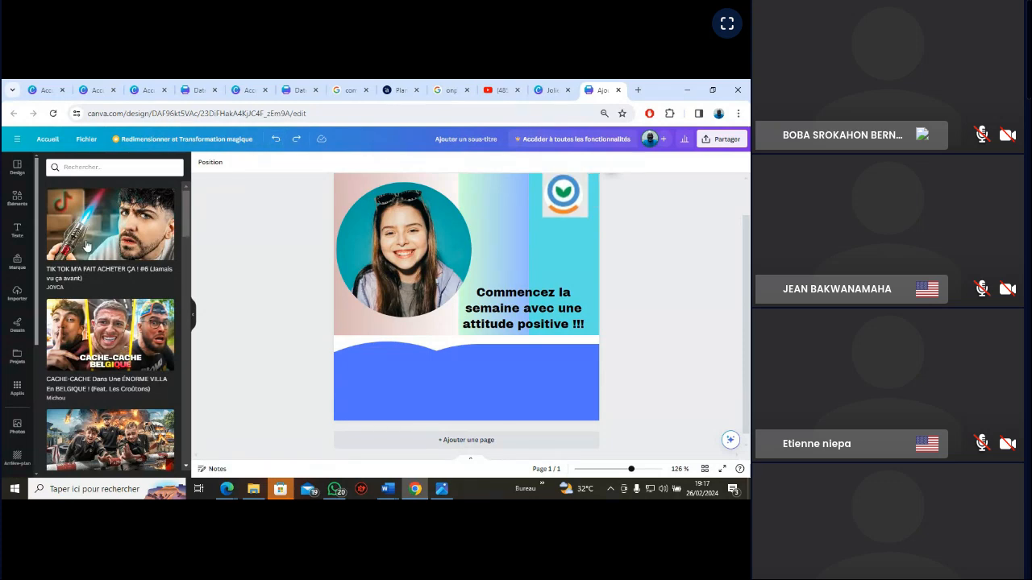
left_click(18, 201)
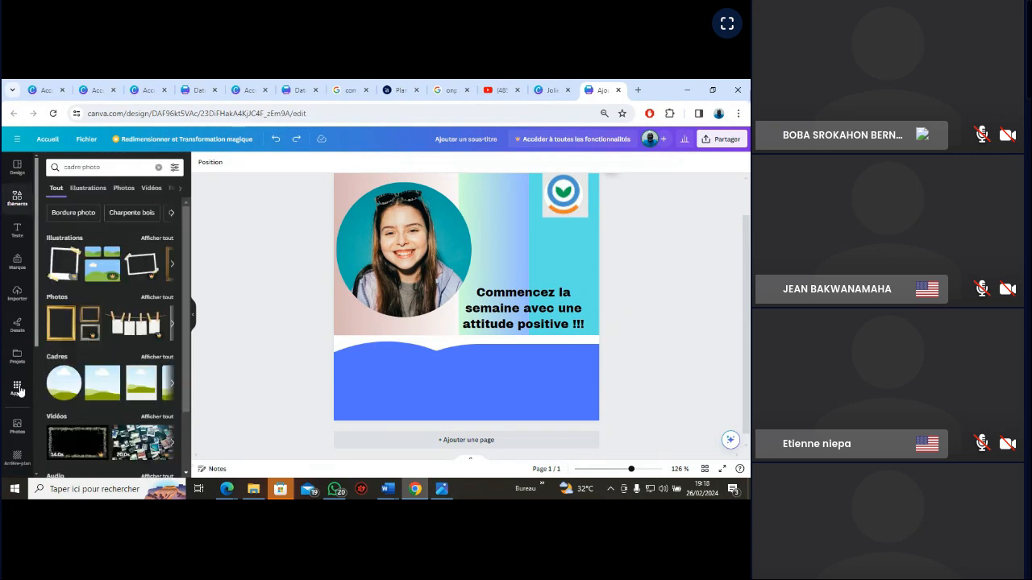
left_click(18, 390)
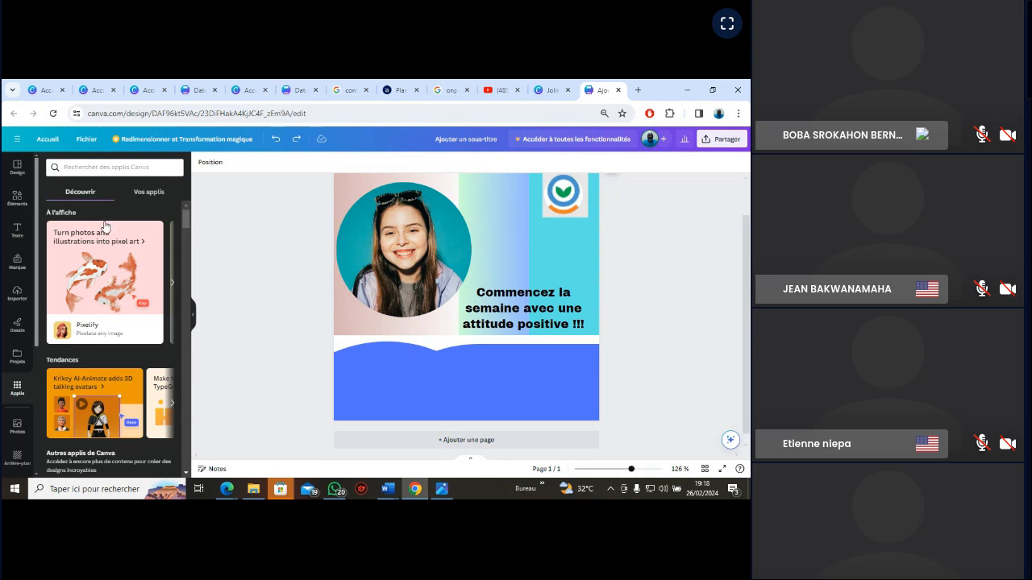
left_click(17, 231)
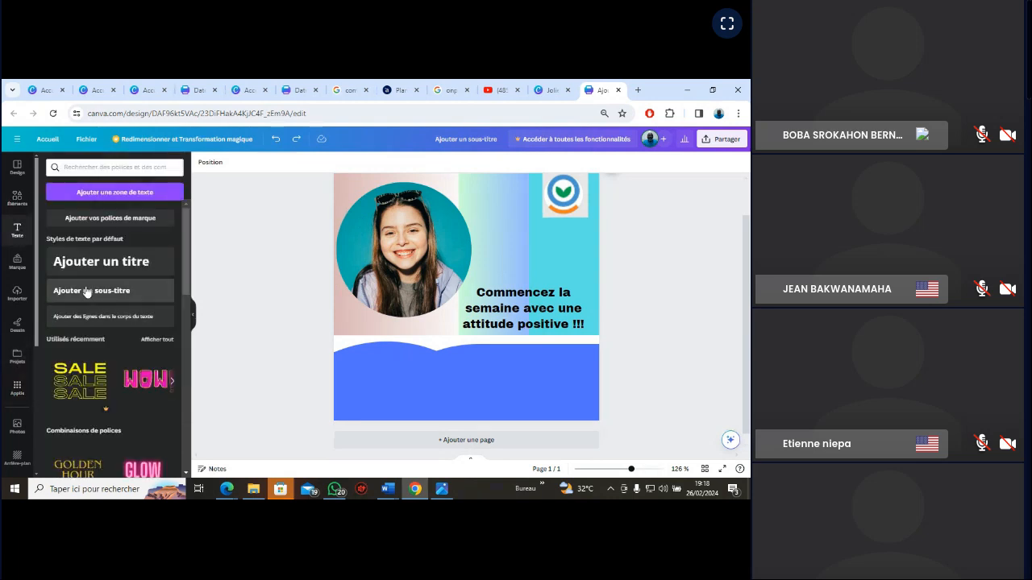
left_click(17, 389)
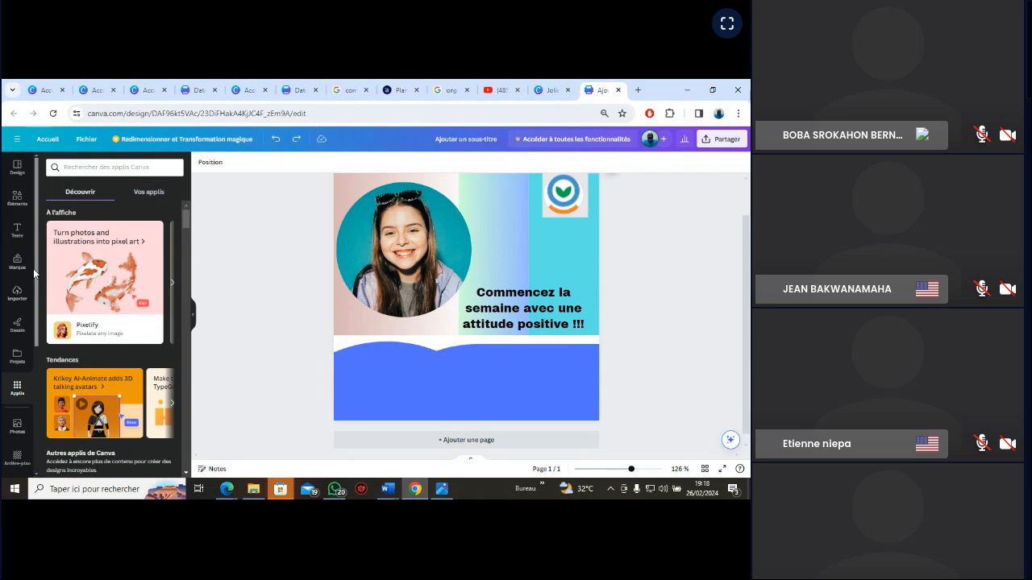
left_click_drag(36, 278, 35, 409)
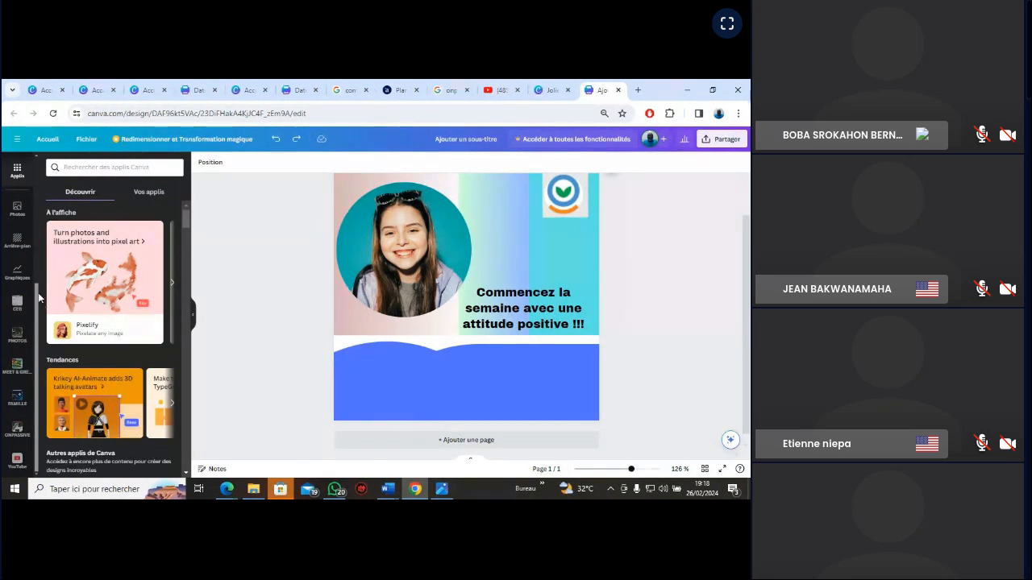
left_click_drag(38, 292, 35, 266)
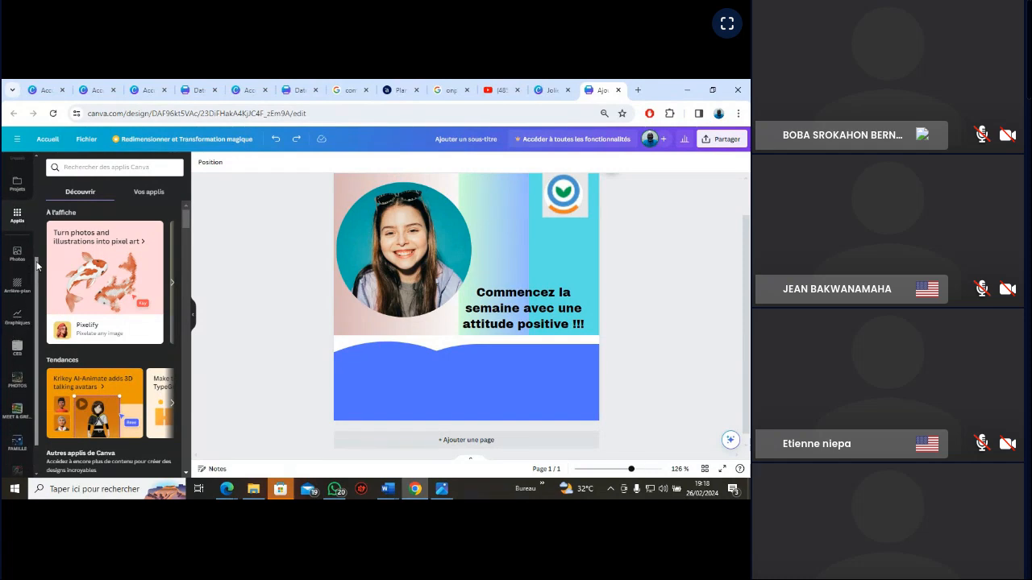
left_click_drag(37, 267, 37, 243)
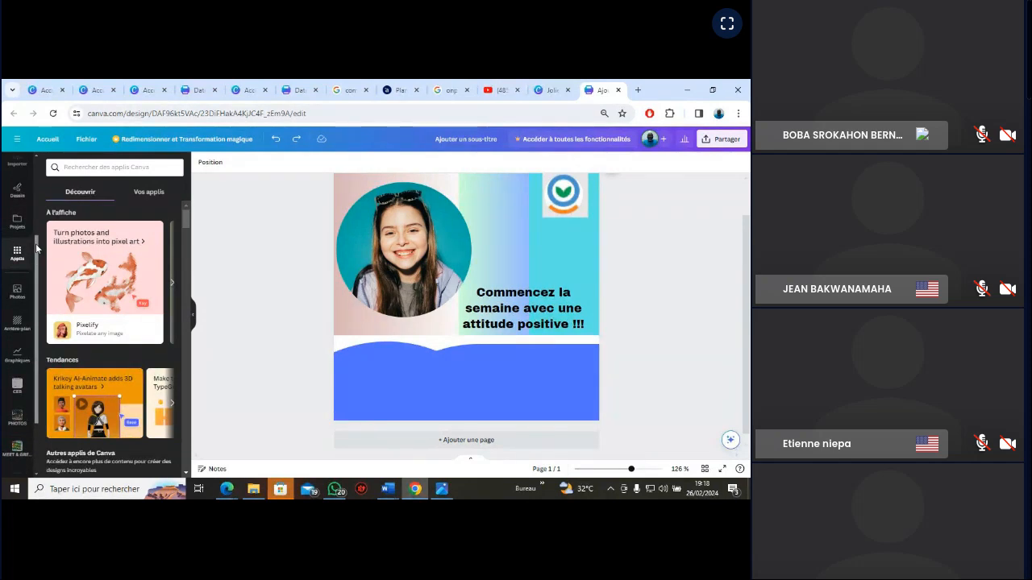
Browse the apps catalogue, covering the featured apps and the list of AI apps
left_click_drag(36, 244, 37, 227)
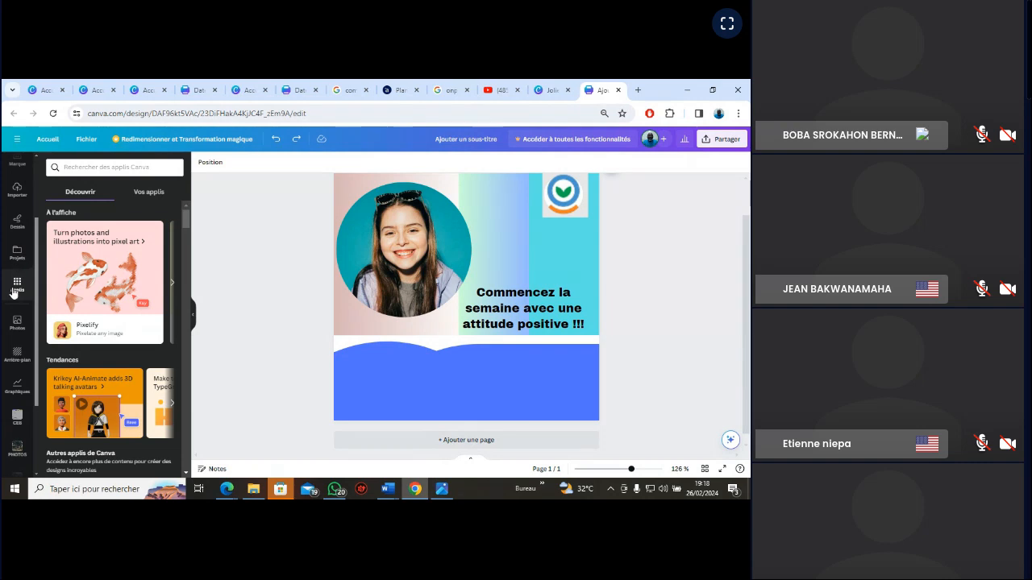
left_click(173, 288)
left_click(174, 288)
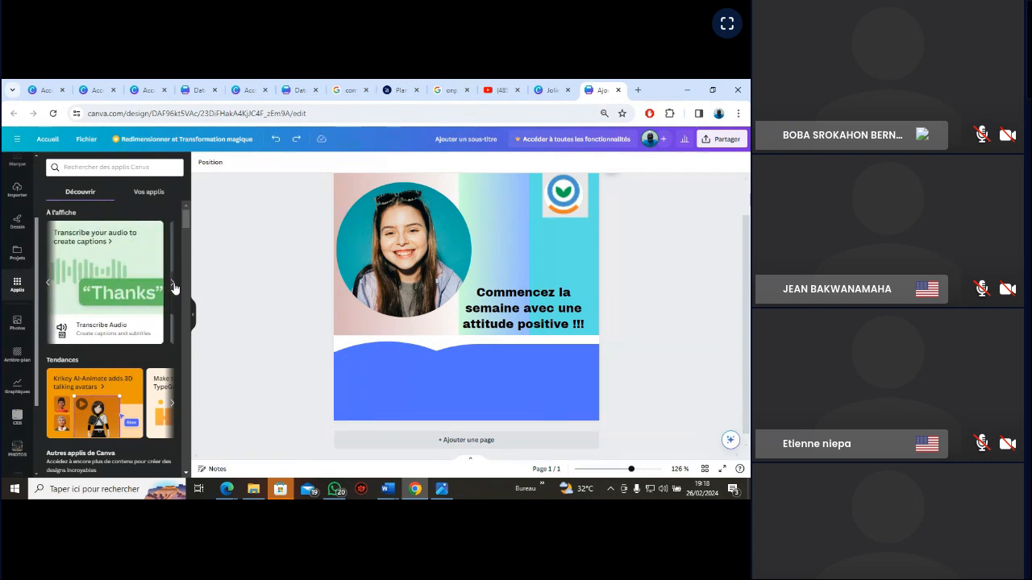
left_click(174, 287)
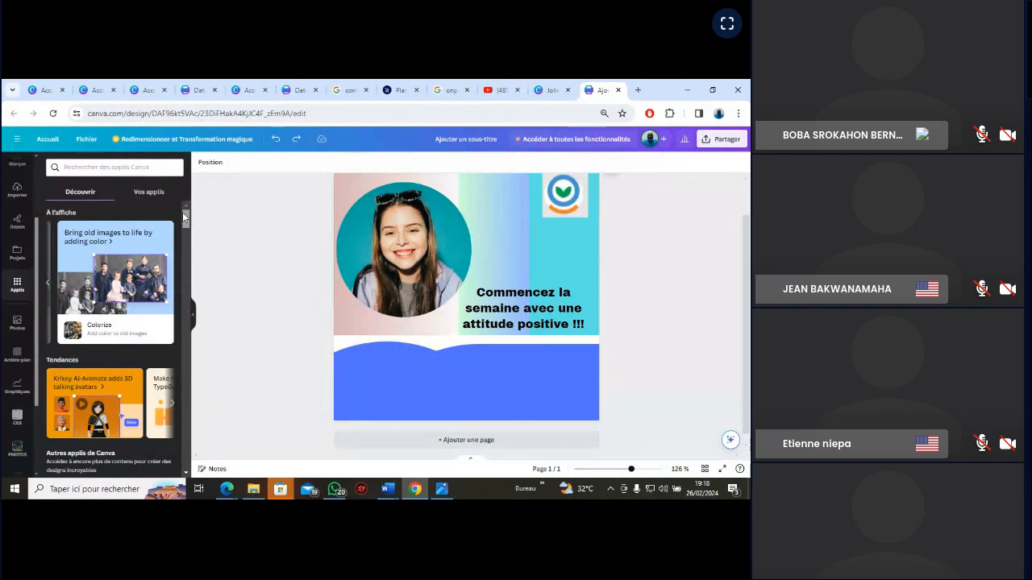
left_click_drag(183, 216, 185, 256)
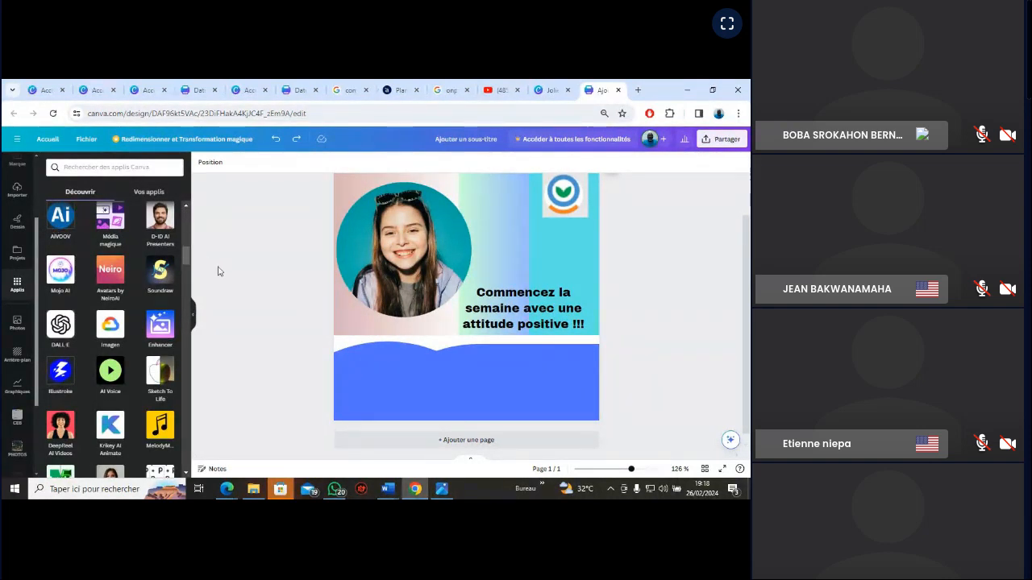
left_click_drag(186, 260, 188, 276)
scroll(190, 279, "down", 4)
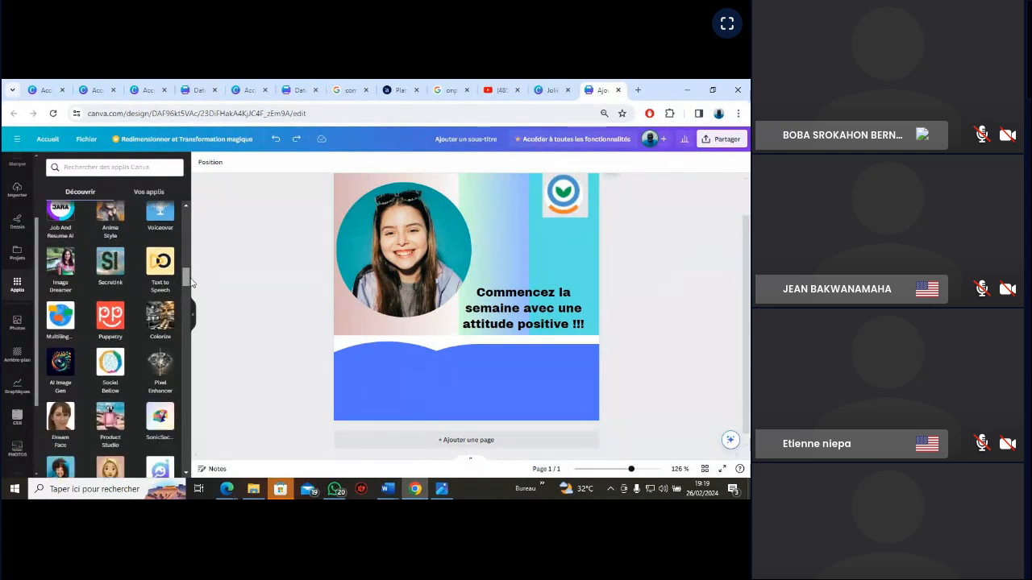
left_click_drag(191, 285, 190, 216)
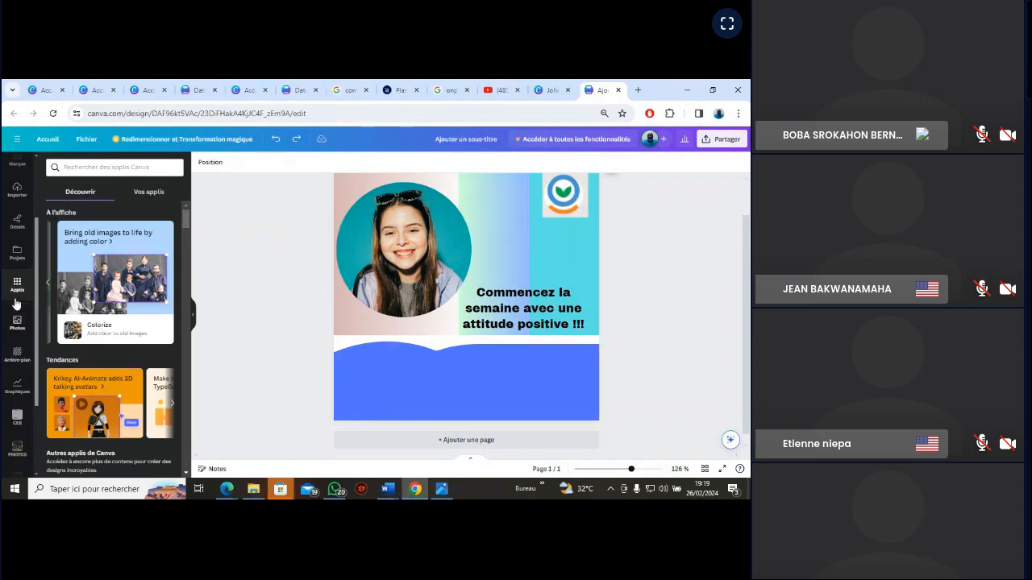
Look through the editor's brand identity, drawing and uploaded images sections
scroll(37, 216, "up", 3)
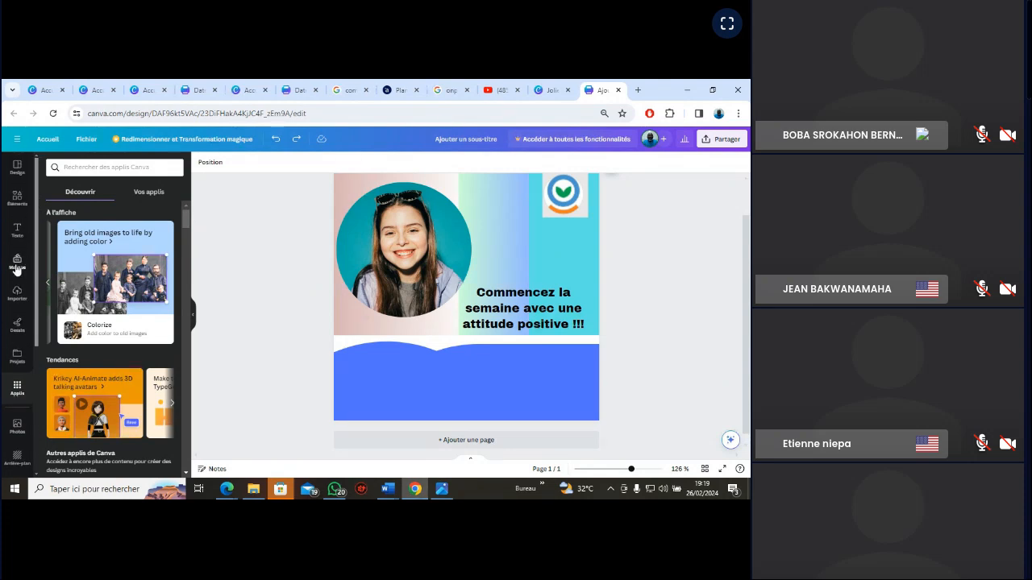
left_click(17, 263)
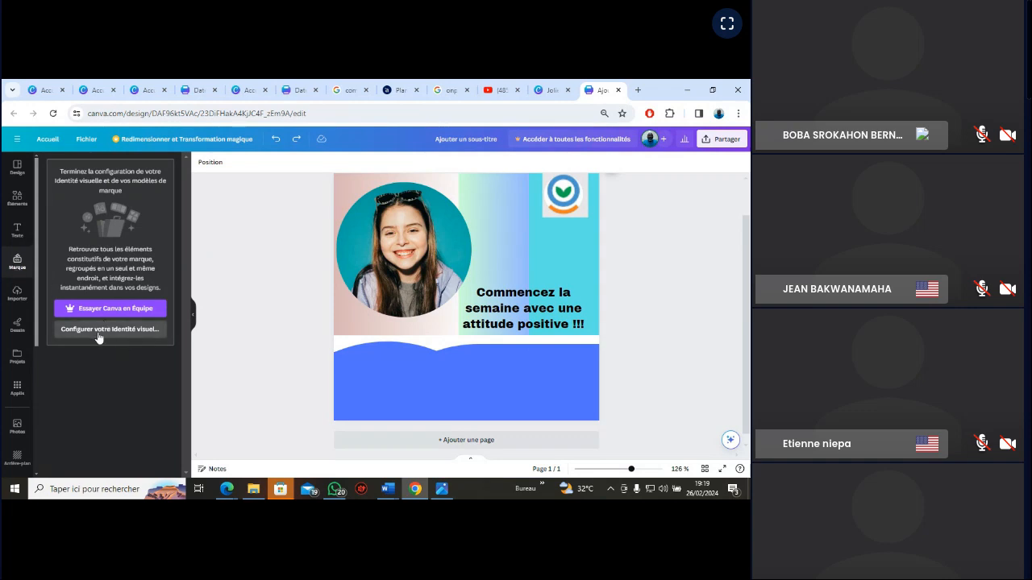
left_click(15, 329)
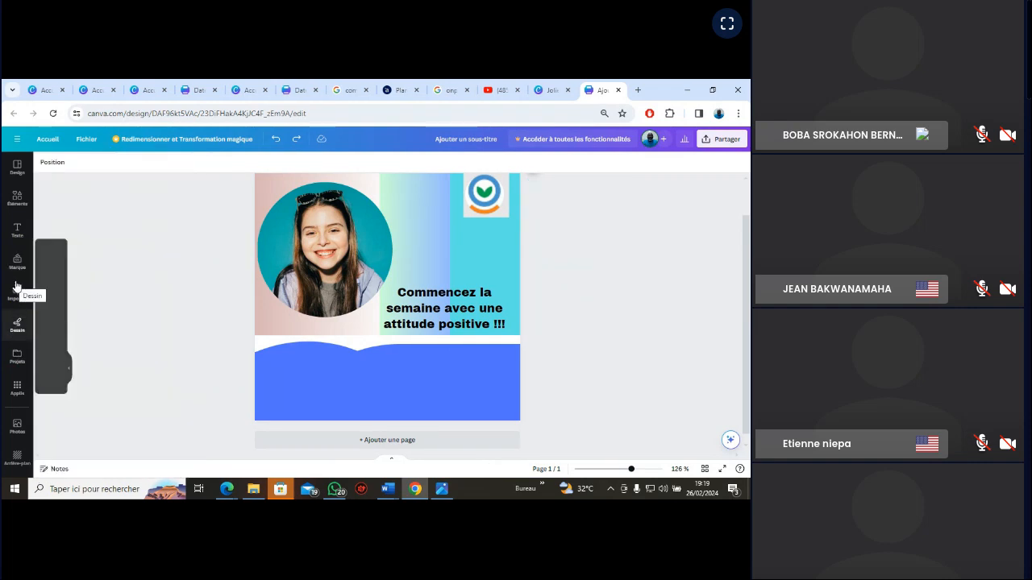
left_click(16, 295)
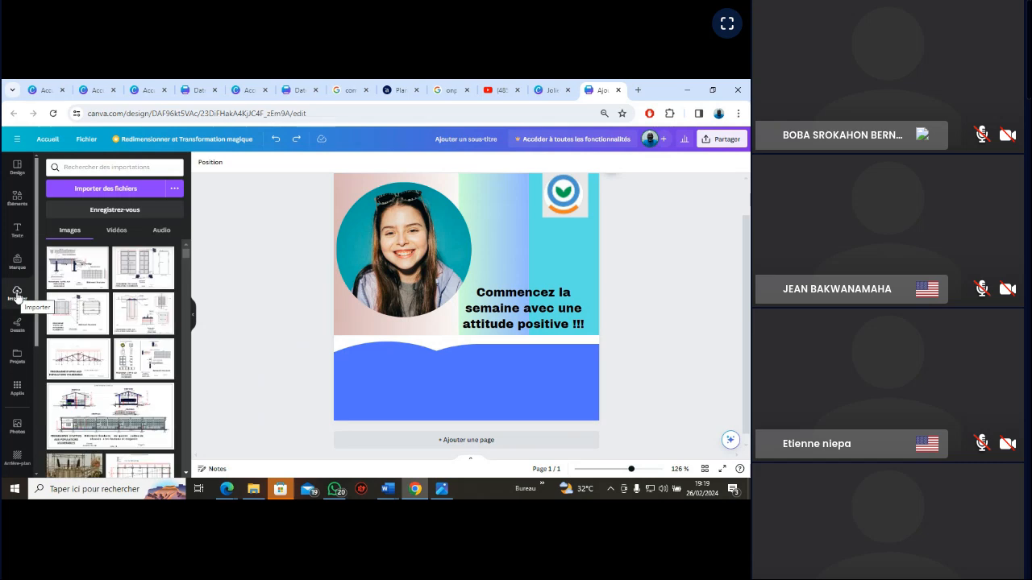
Add a subtitle text box to the card reading "Tél :" followed by the contact's phone number
left_click(17, 233)
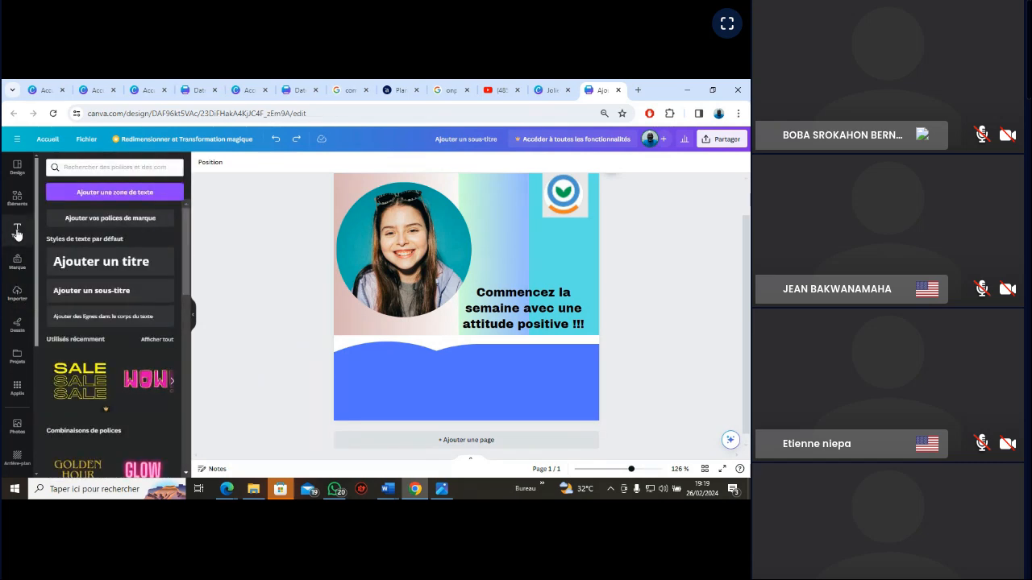
left_click(93, 294)
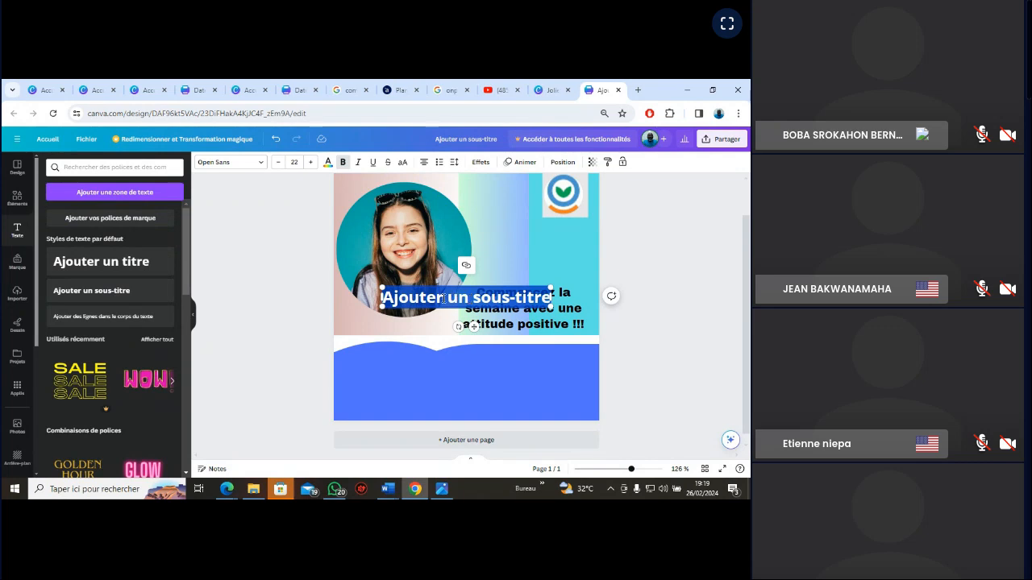
key("BackSpace")
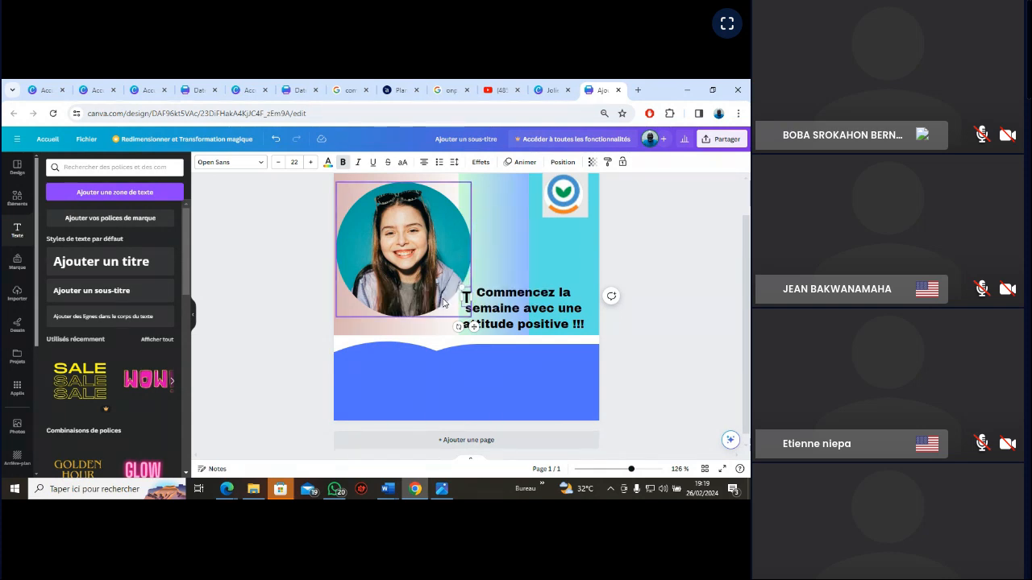
type("Tél::")
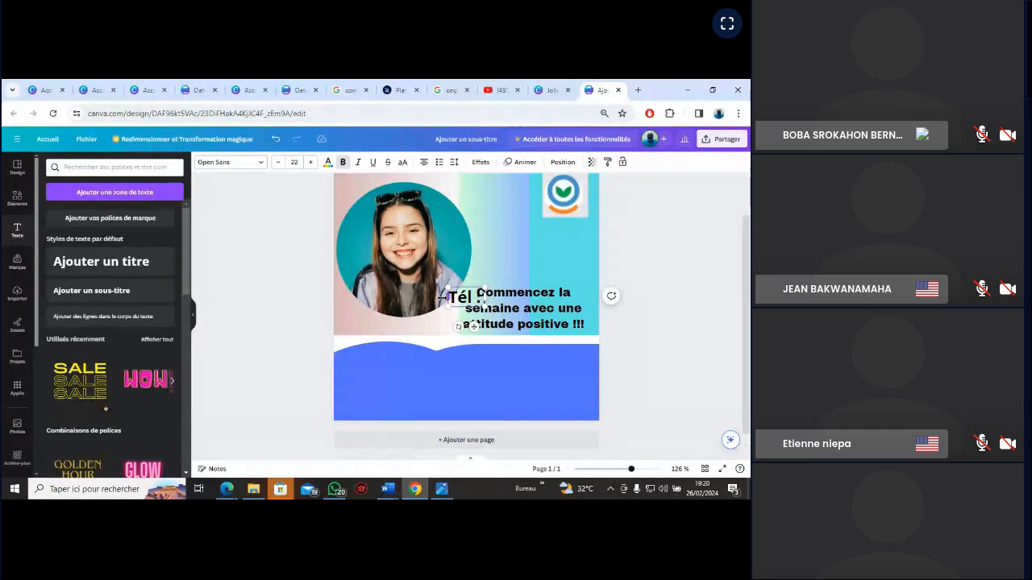
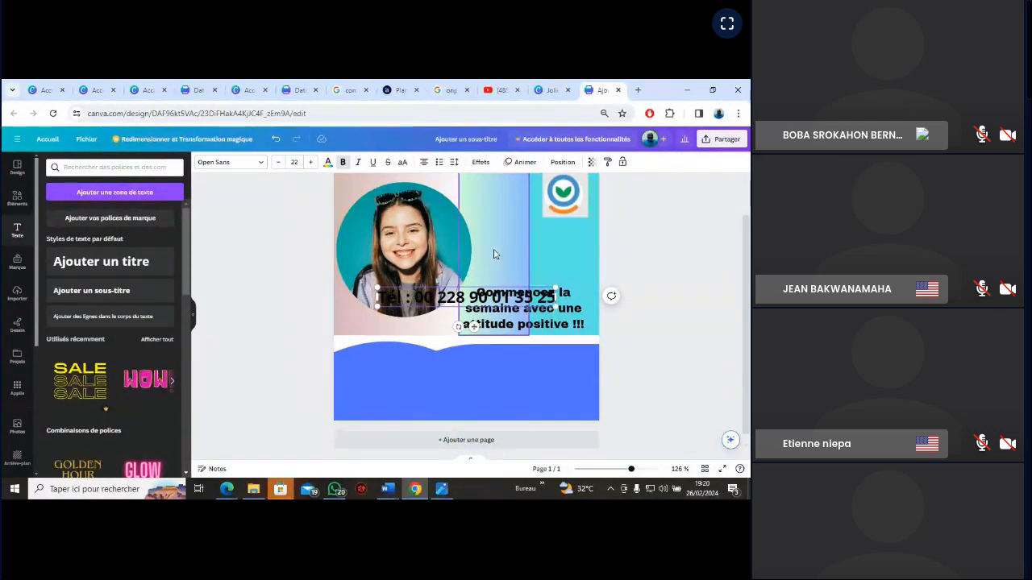
Move the phone number line into the blue band near the card's lower edge and reduce its font size to 11
left_click(481, 274)
left_click(423, 302)
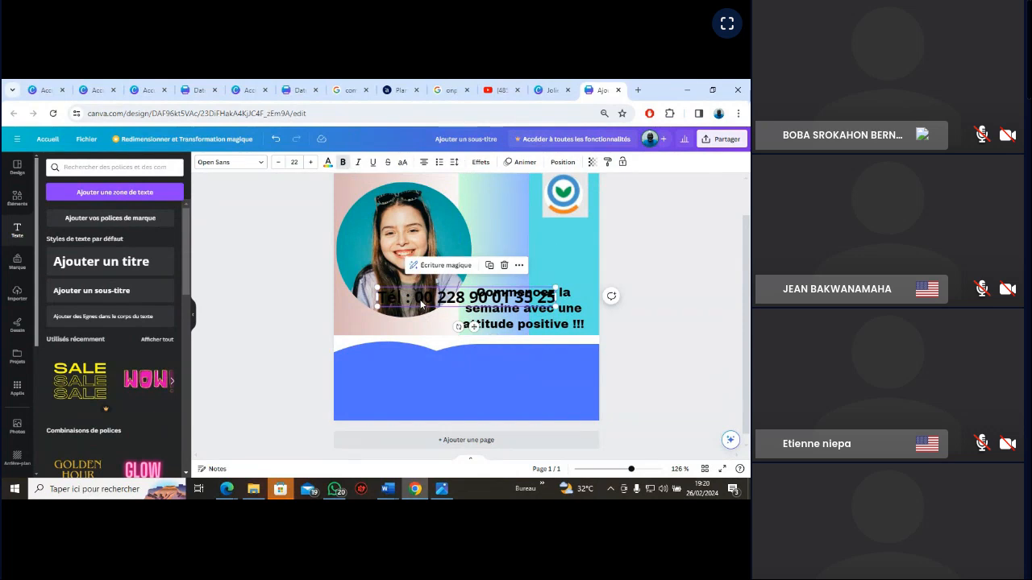
left_click_drag(420, 299, 381, 409)
left_click(278, 162)
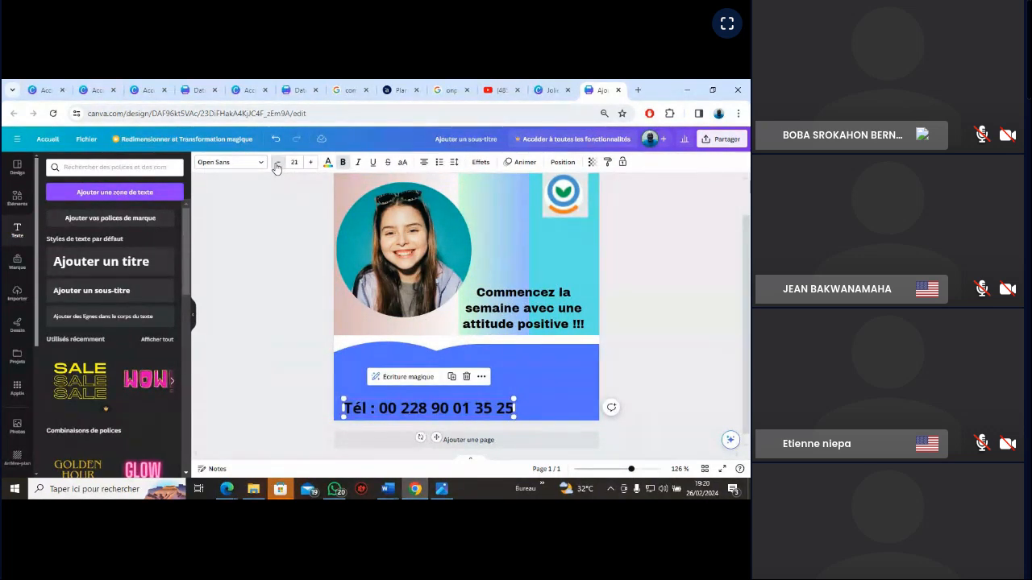
left_click(278, 162)
left_click(277, 162)
left_click(278, 162)
left_click(277, 162)
left_click(277, 162)
left_click(278, 162)
left_click(277, 162)
left_click(278, 162)
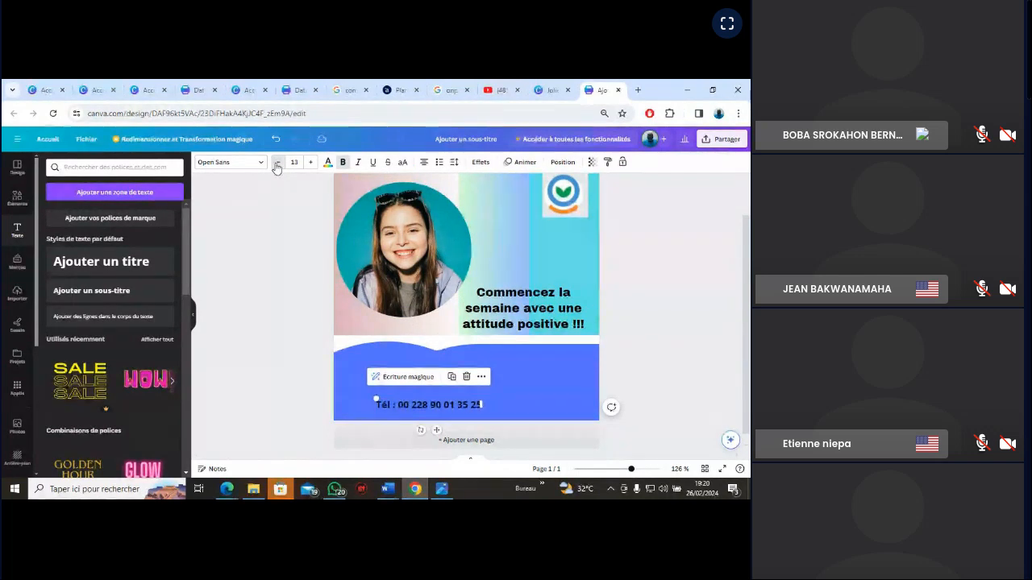
left_click(277, 162)
left_click(277, 162)
left_click(498, 403)
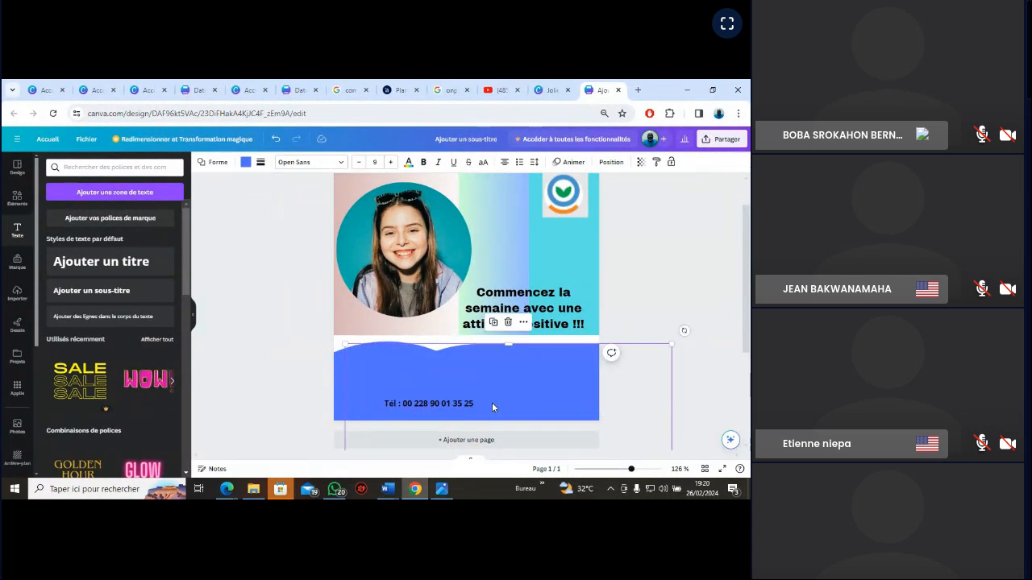
Append a slash and the contact's second phone number to the "Tél :" line in the blue band
scroll(480, 407, "down", 3)
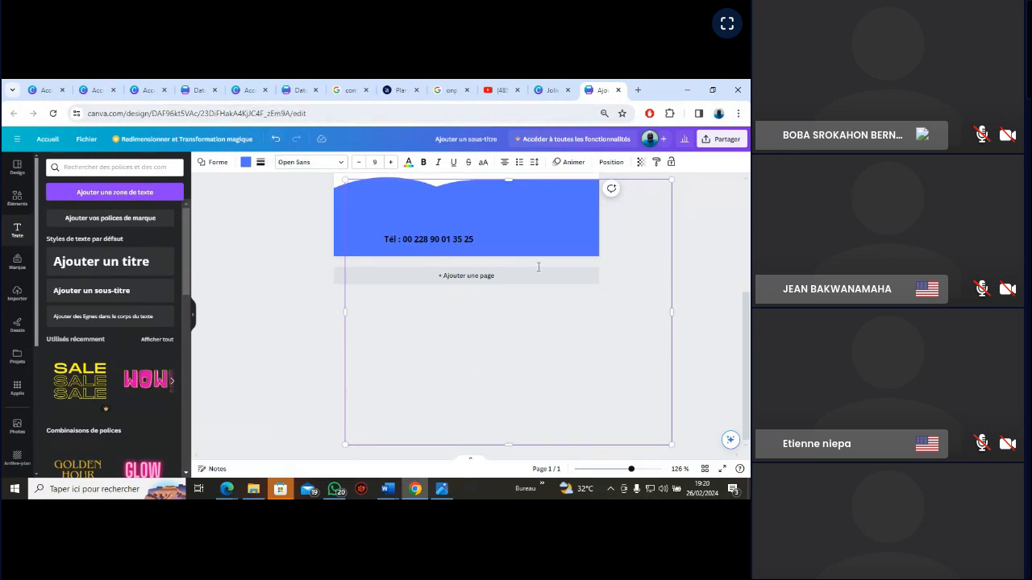
left_click_drag(747, 324, 743, 270)
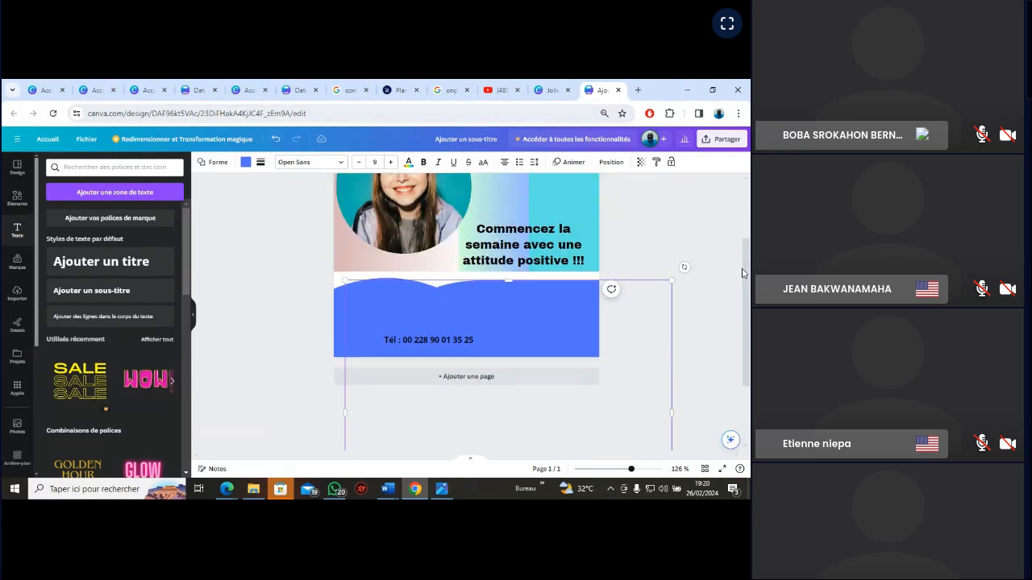
left_click(681, 220)
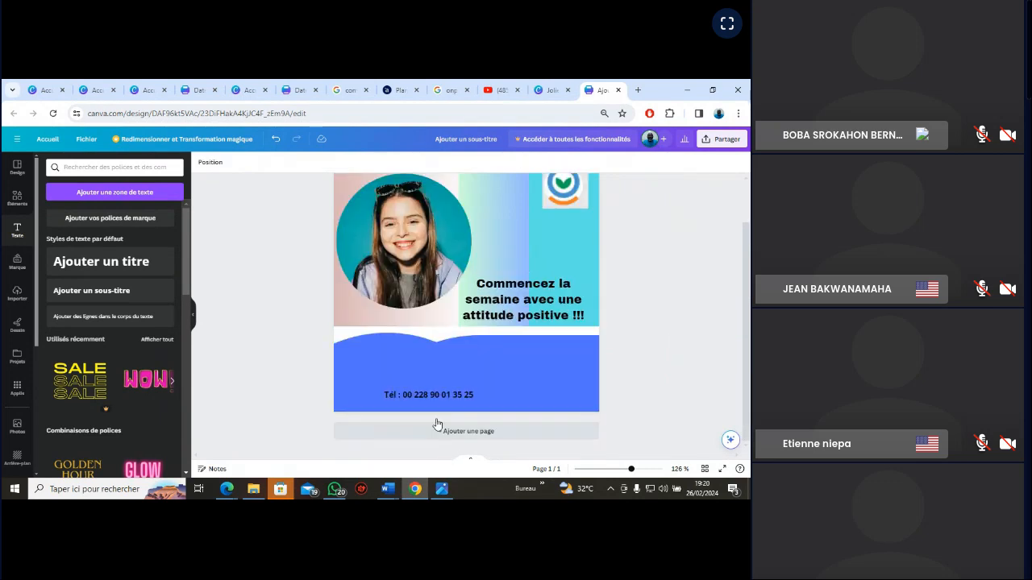
left_click(436, 394)
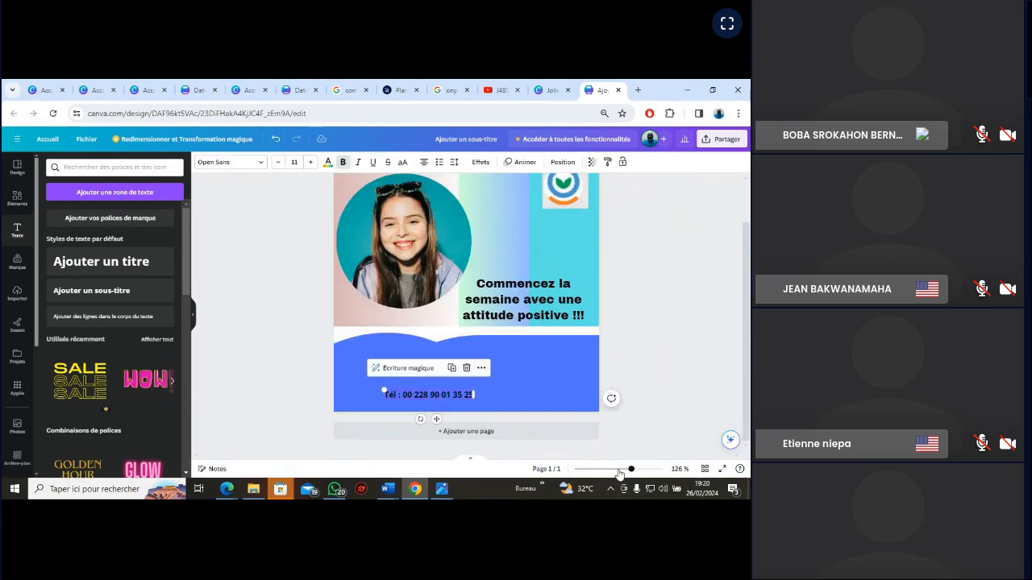
left_click_drag(631, 470, 641, 471)
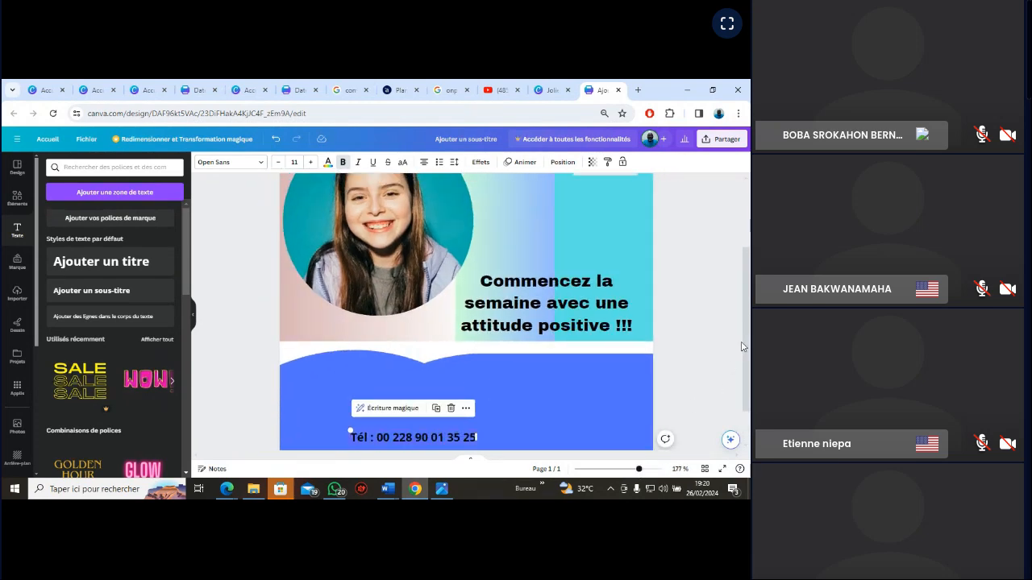
left_click_drag(744, 347, 746, 391)
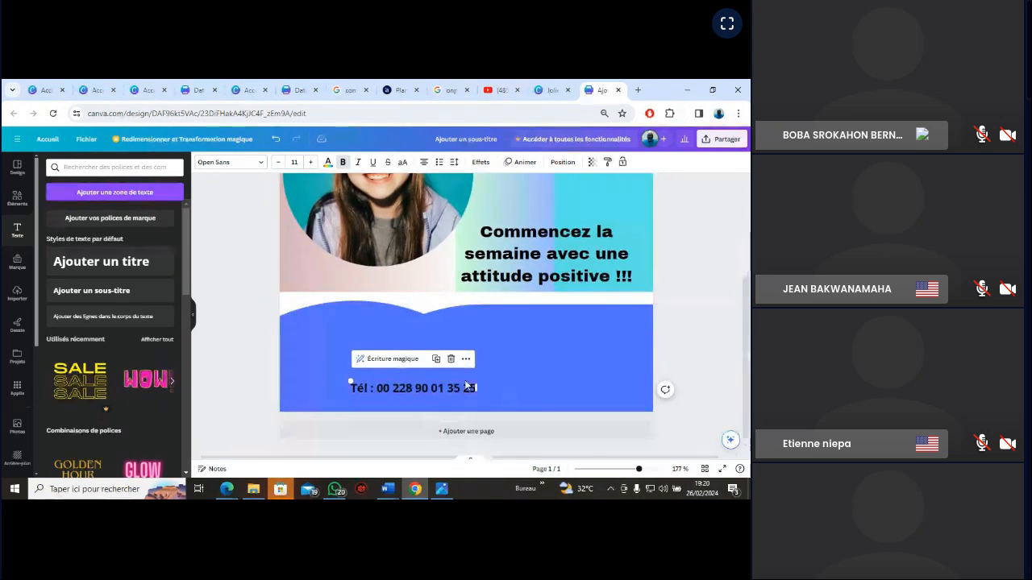
double_click(471, 390)
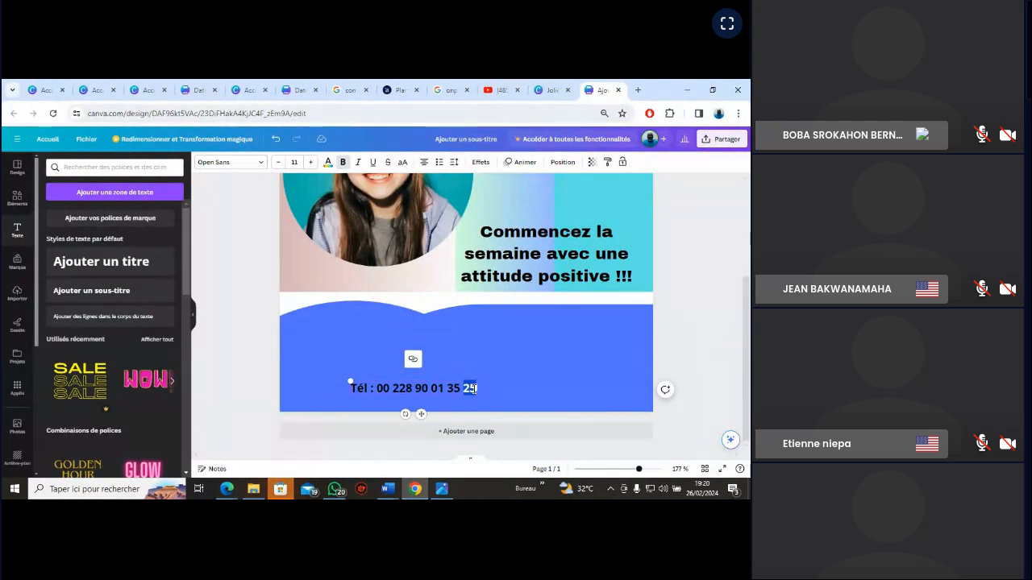
left_click(474, 389)
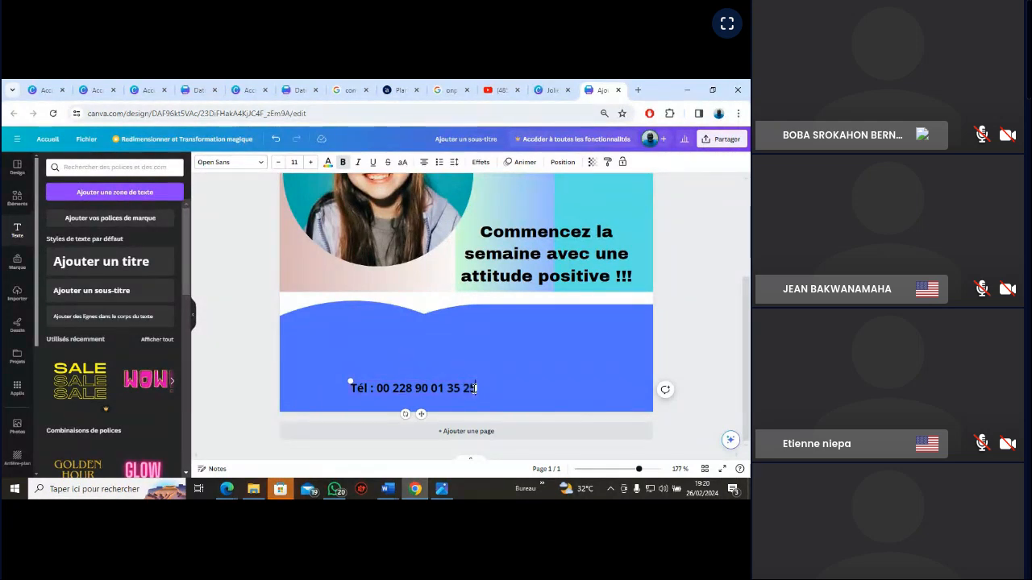
type("25")
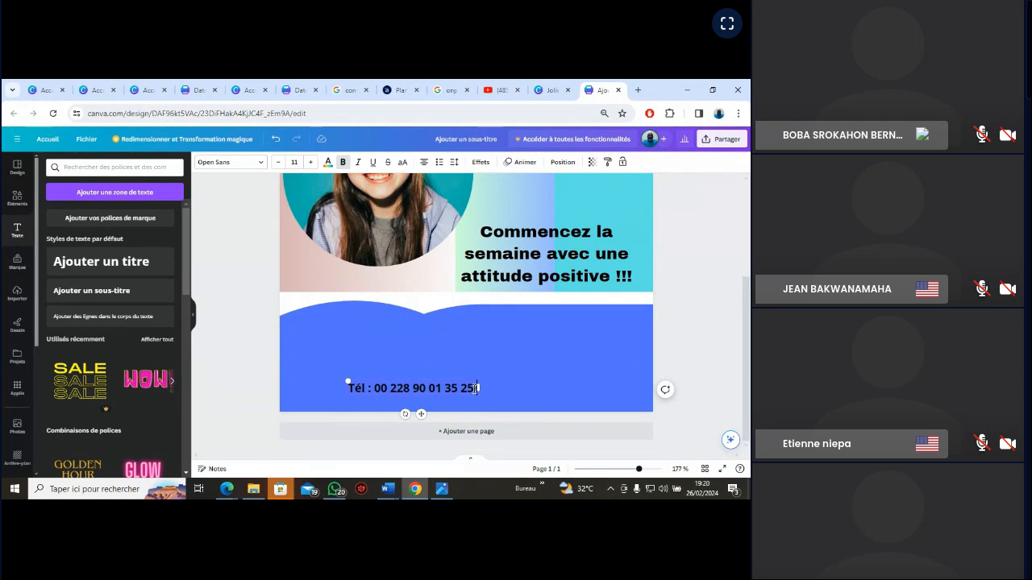
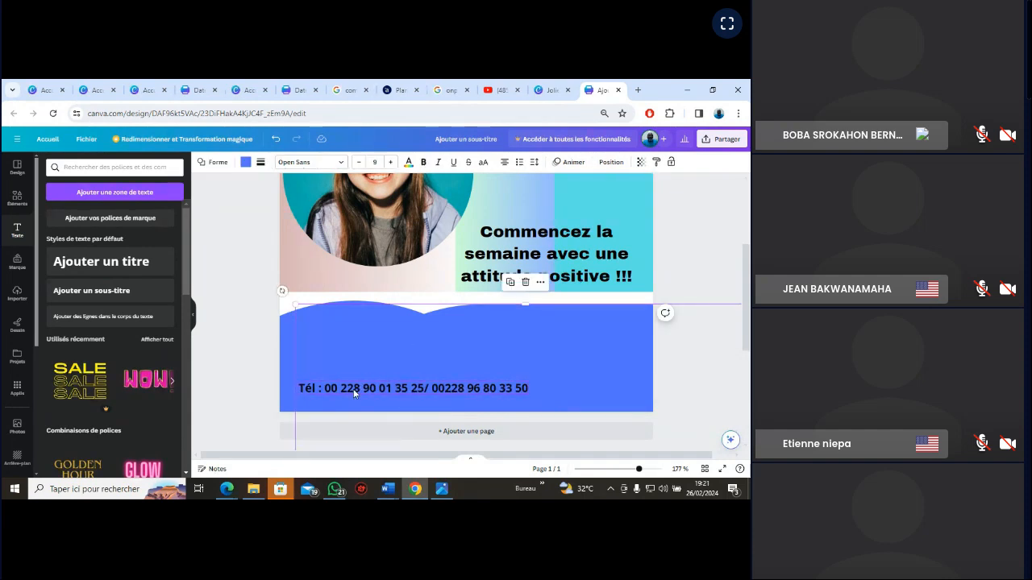
Reduce the phone line's font size to 9 and move it into the card's lower-left corner
left_click_drag(353, 393, 336, 405)
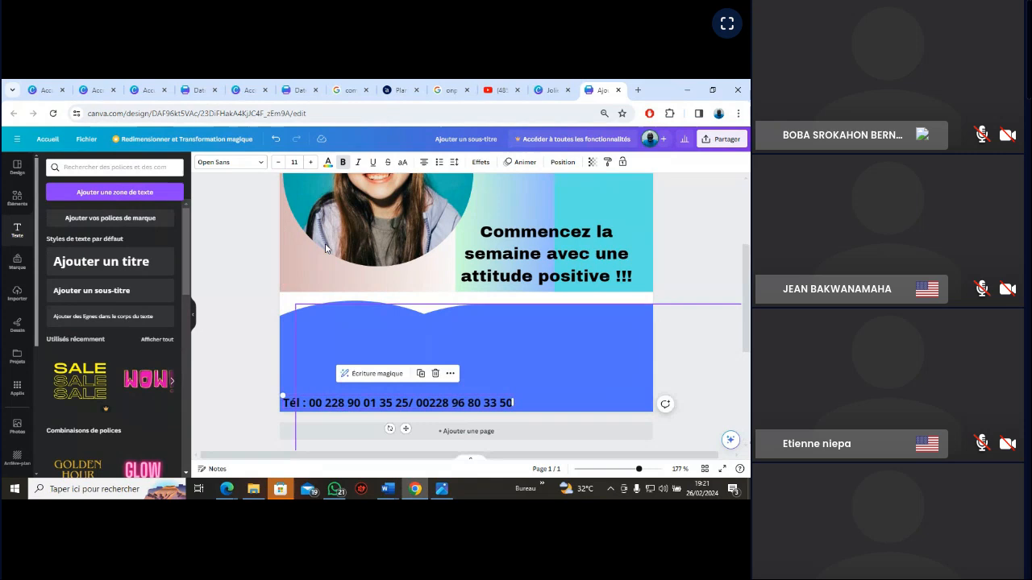
left_click(279, 163)
left_click(279, 163)
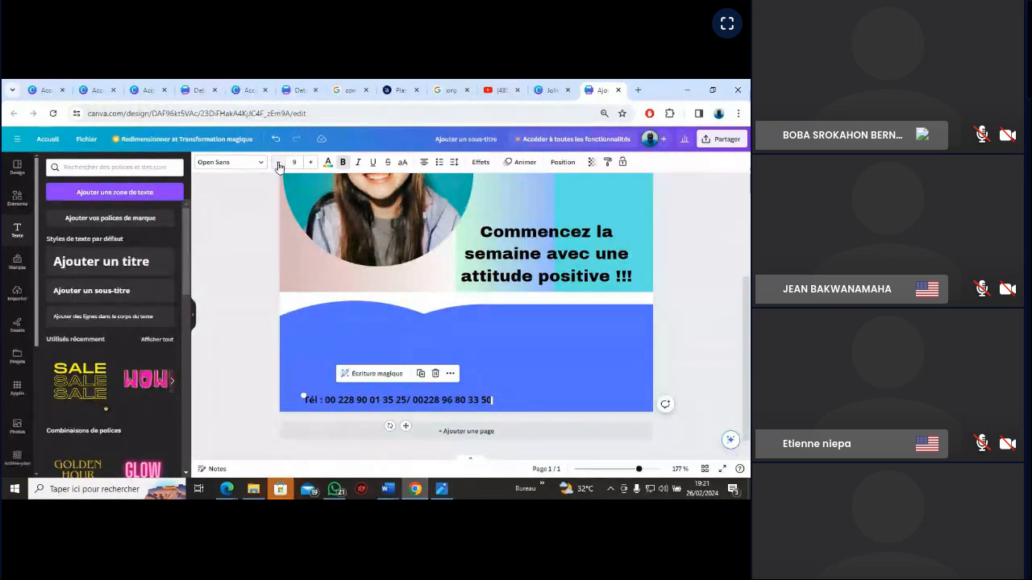
left_click_drag(388, 400, 362, 406)
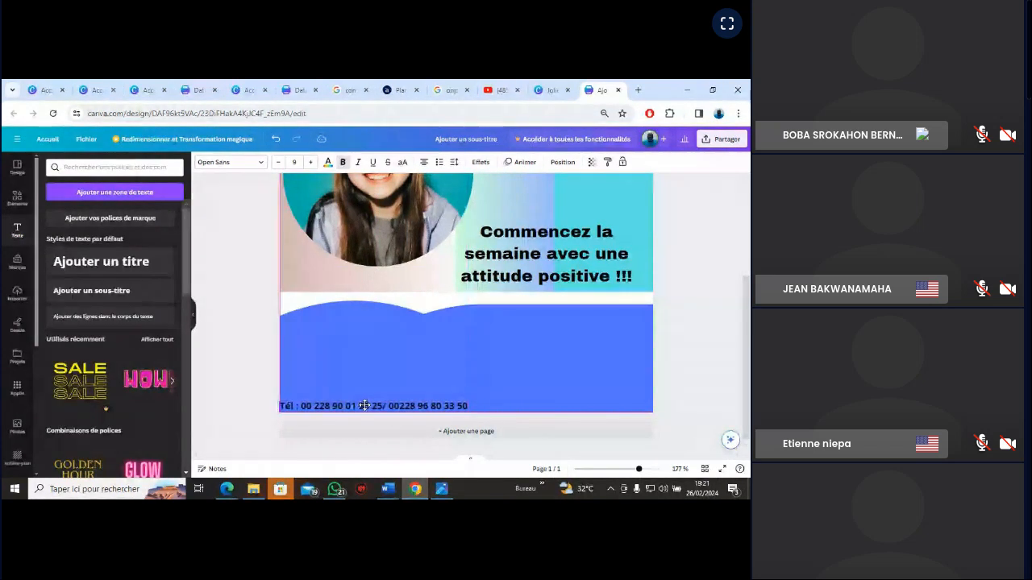
left_click(497, 359)
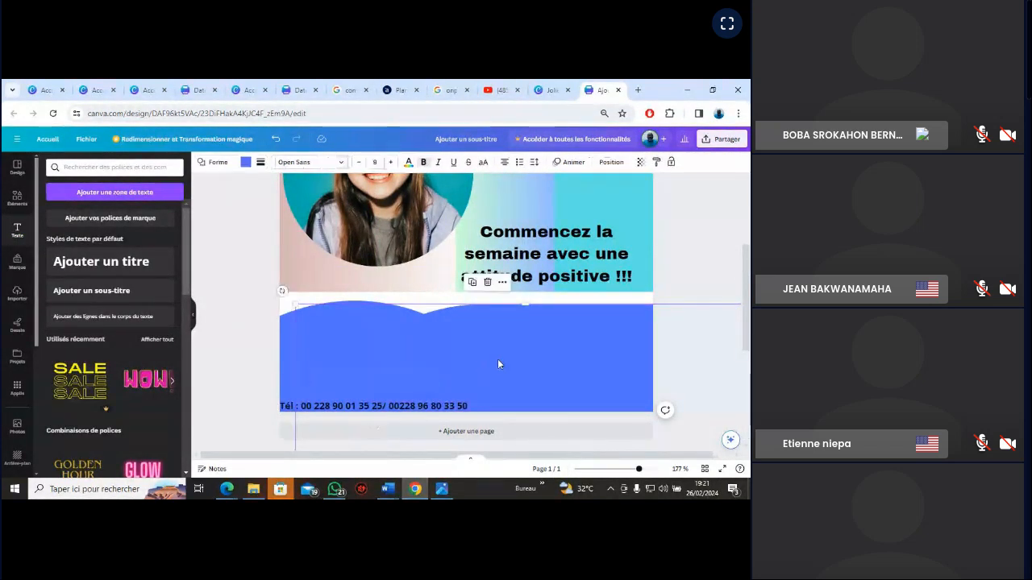
left_click(442, 489)
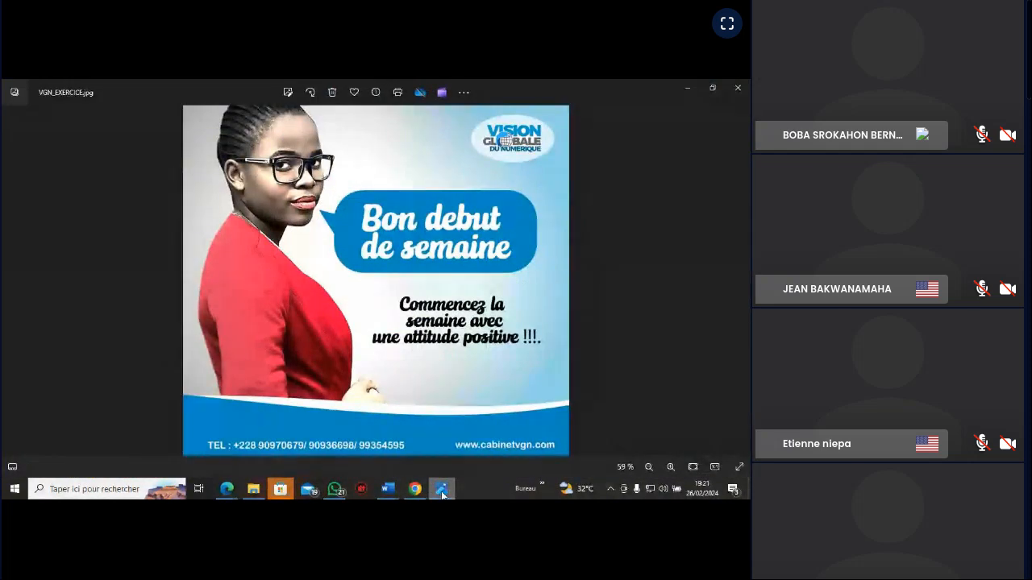
left_click(442, 492)
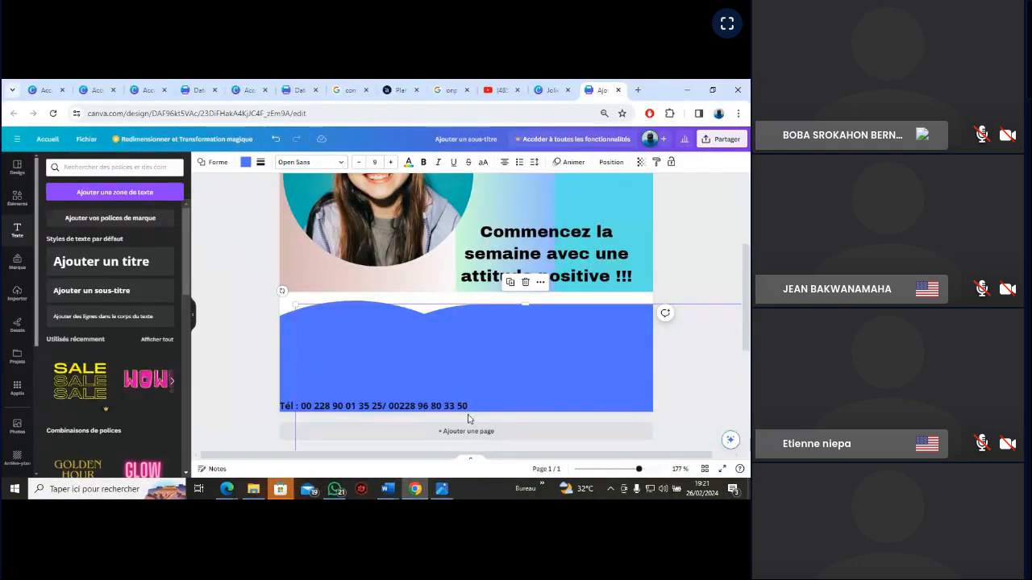
left_click(125, 290)
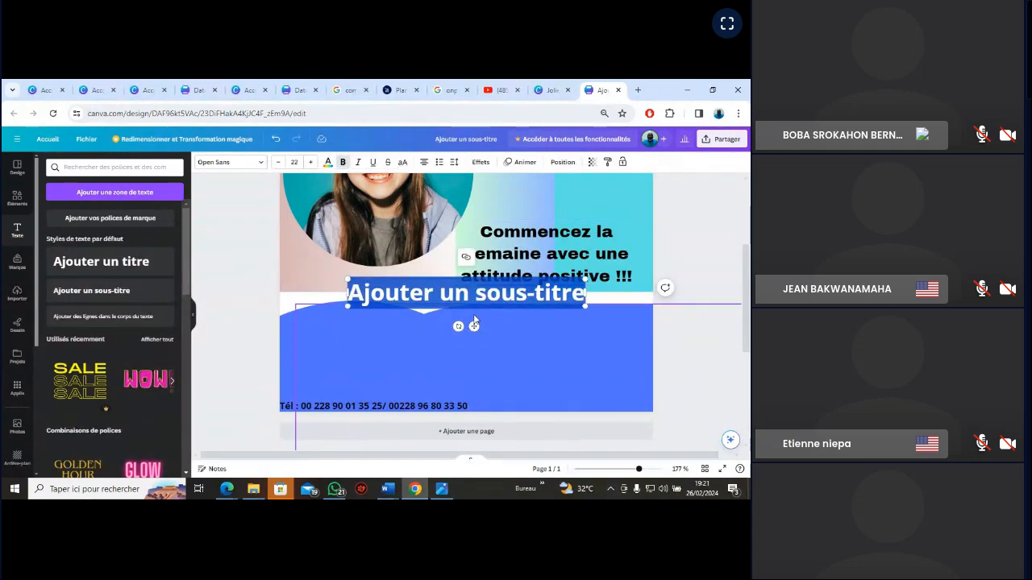
type("WW")
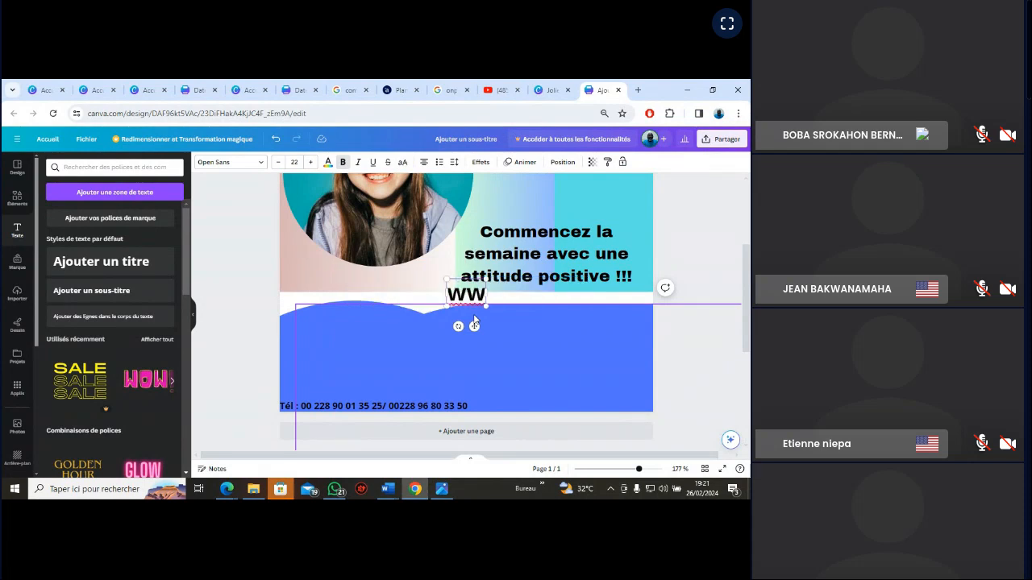
type("W")
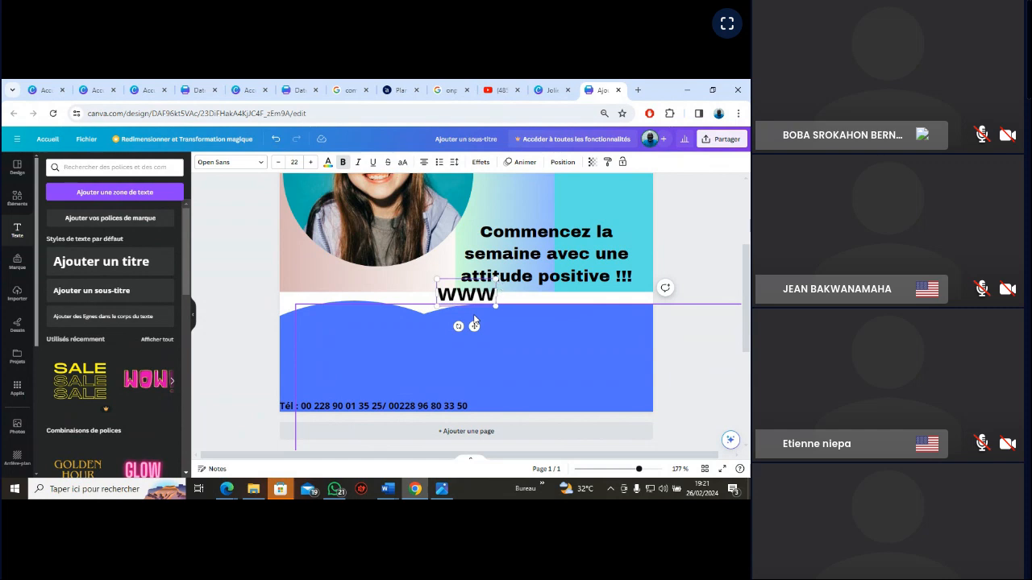
type(".")
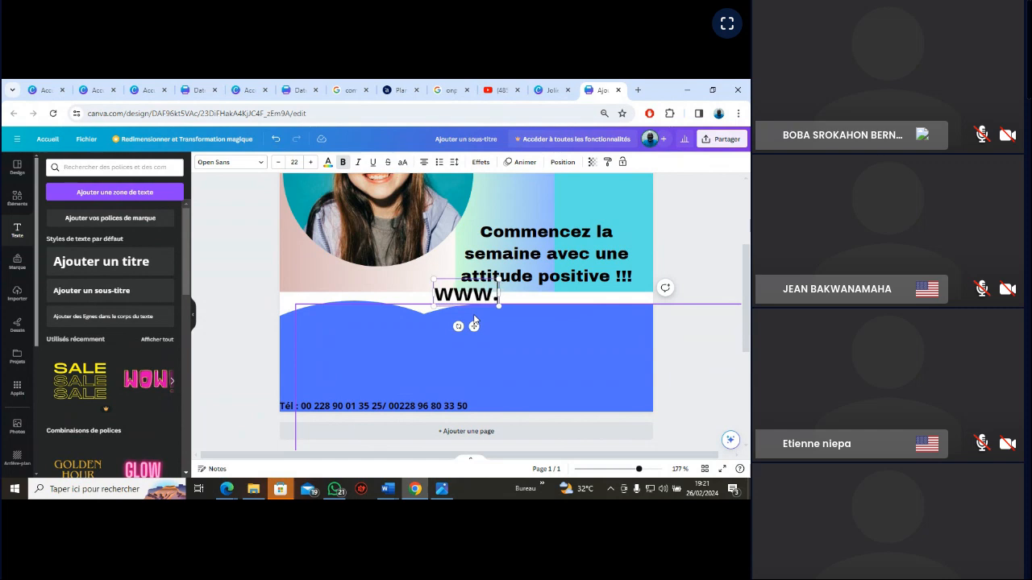
type("onpa")
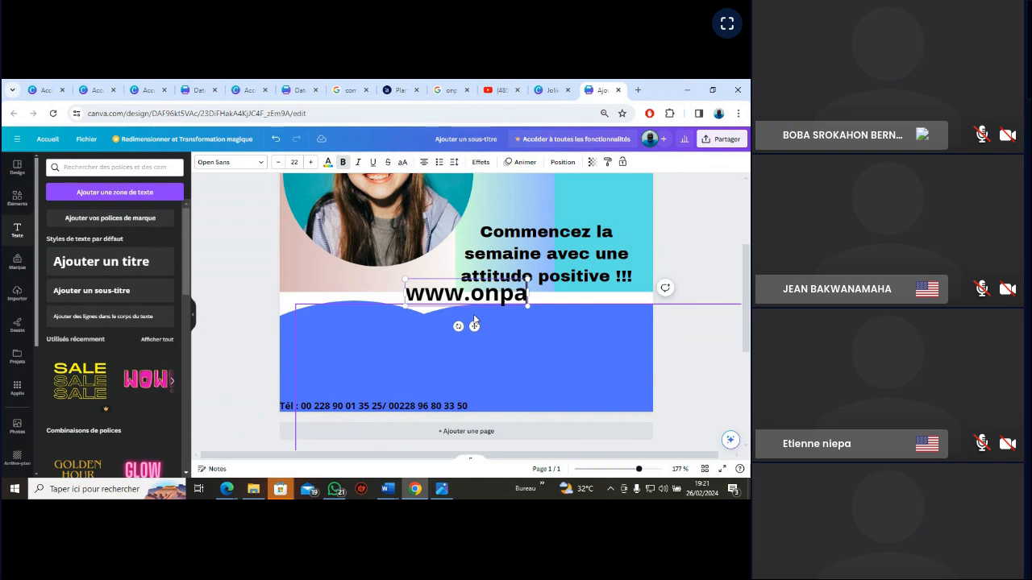
type("ssive")
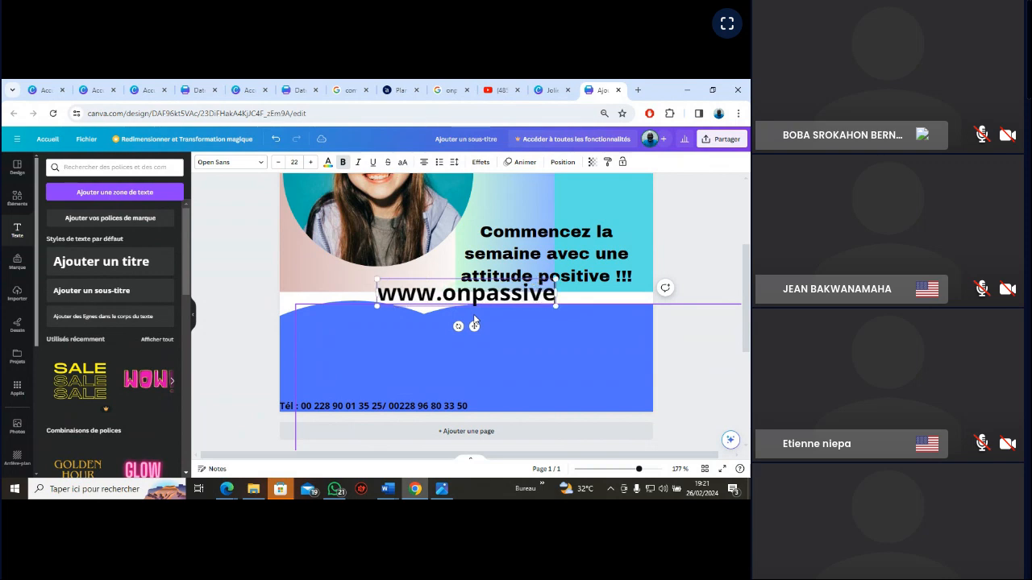
type(".com")
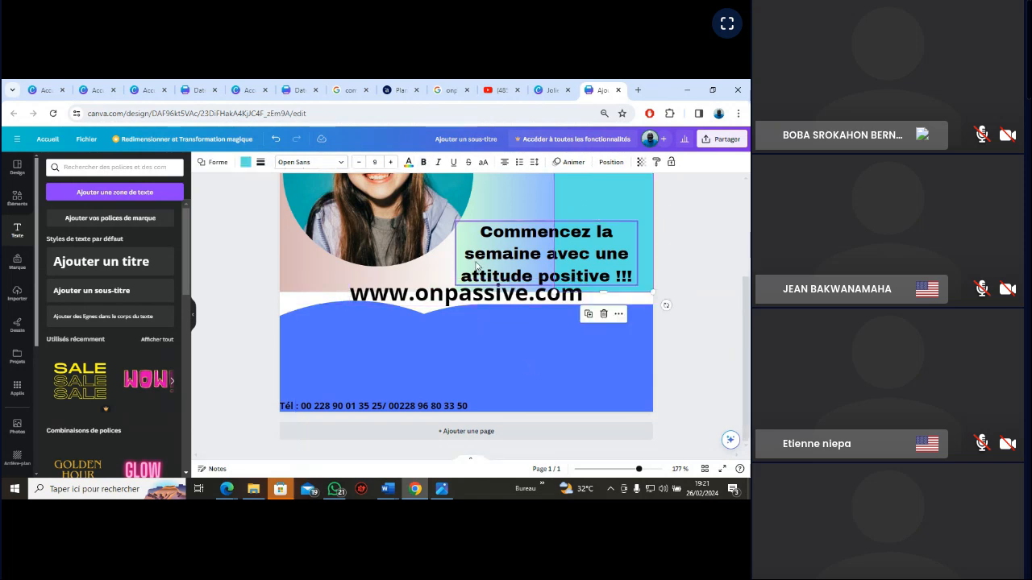
Reduce the website text's font size to 9 and place it at the blue band's lower-right corner, level with the phone line
left_click_drag(419, 303, 543, 408)
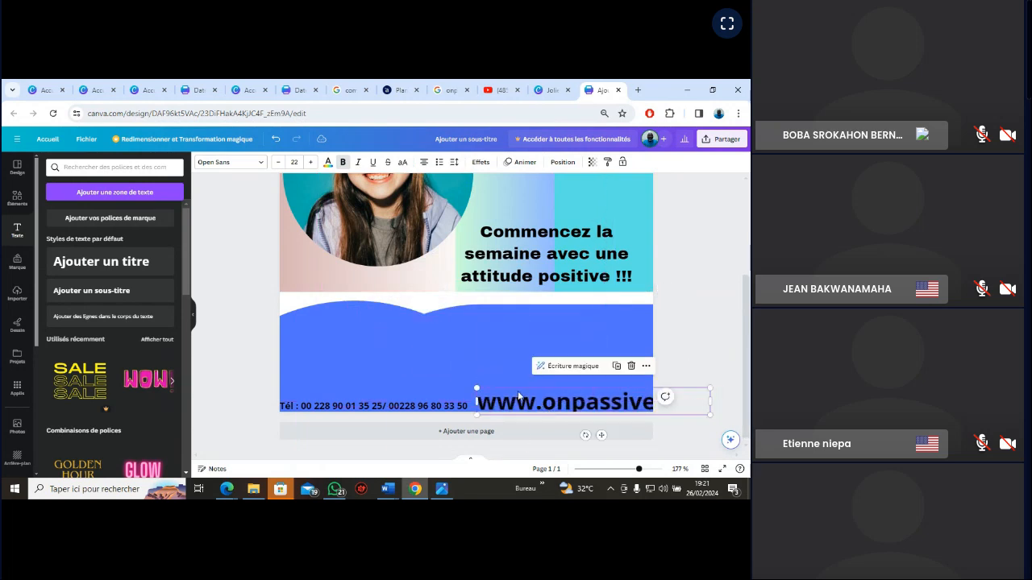
left_click(277, 162)
left_click(277, 162)
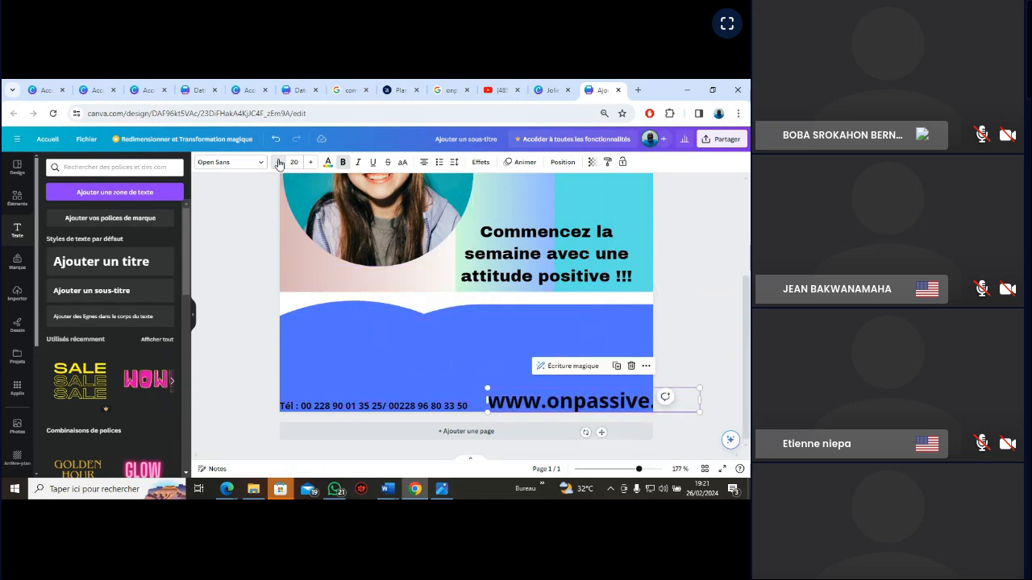
left_click(277, 163)
left_click(277, 162)
left_click_drag(542, 399, 508, 397)
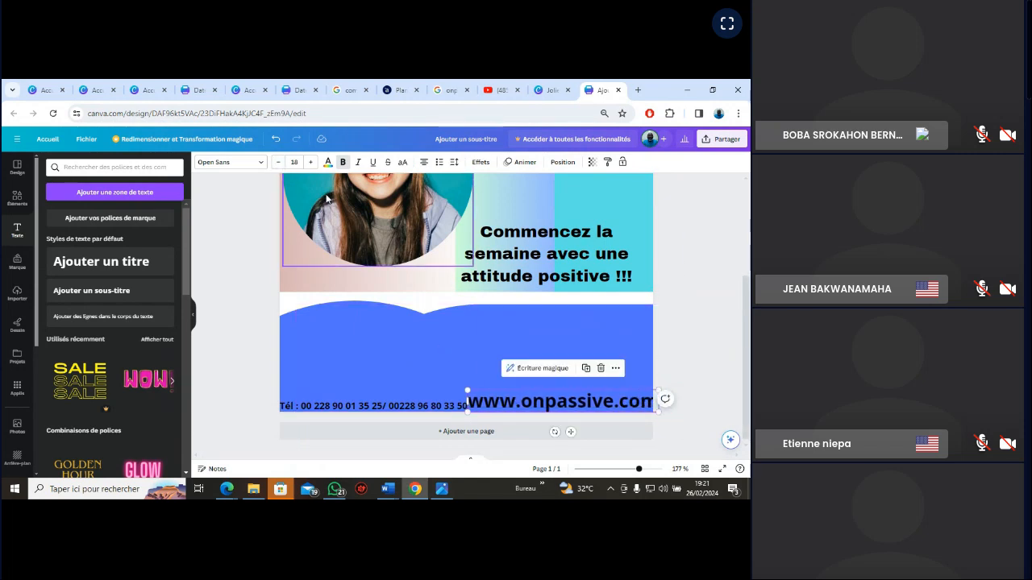
left_click(277, 162)
left_click(277, 162)
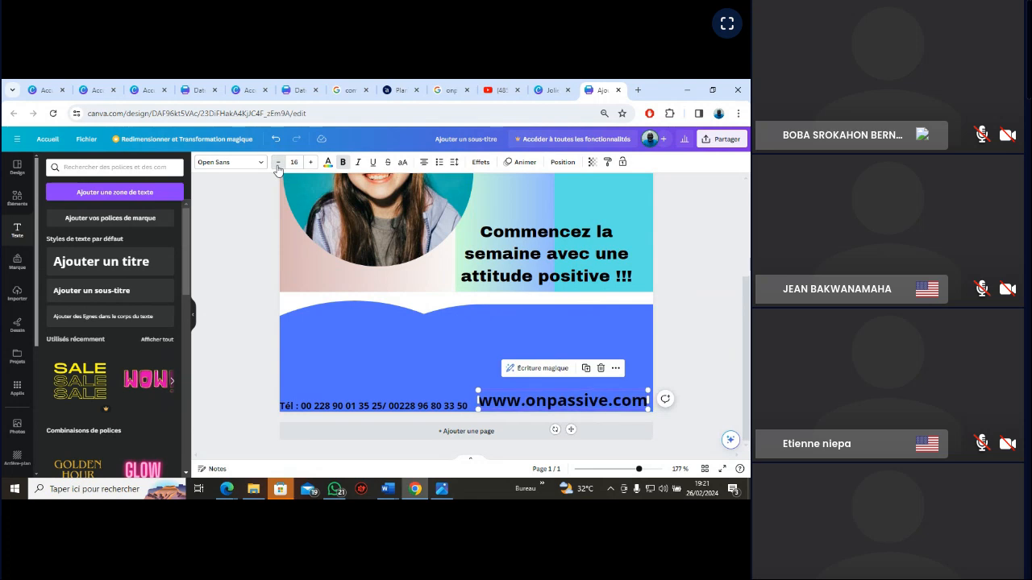
left_click(277, 162)
left_click(278, 162)
left_click(277, 162)
left_click(278, 162)
left_click(277, 162)
left_click(277, 162)
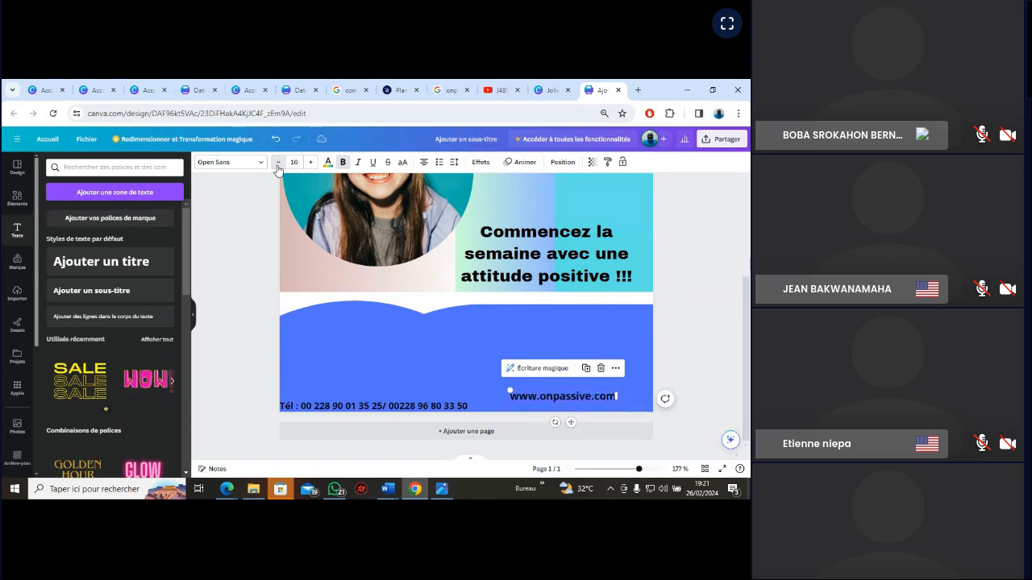
left_click(277, 162)
left_click(435, 361)
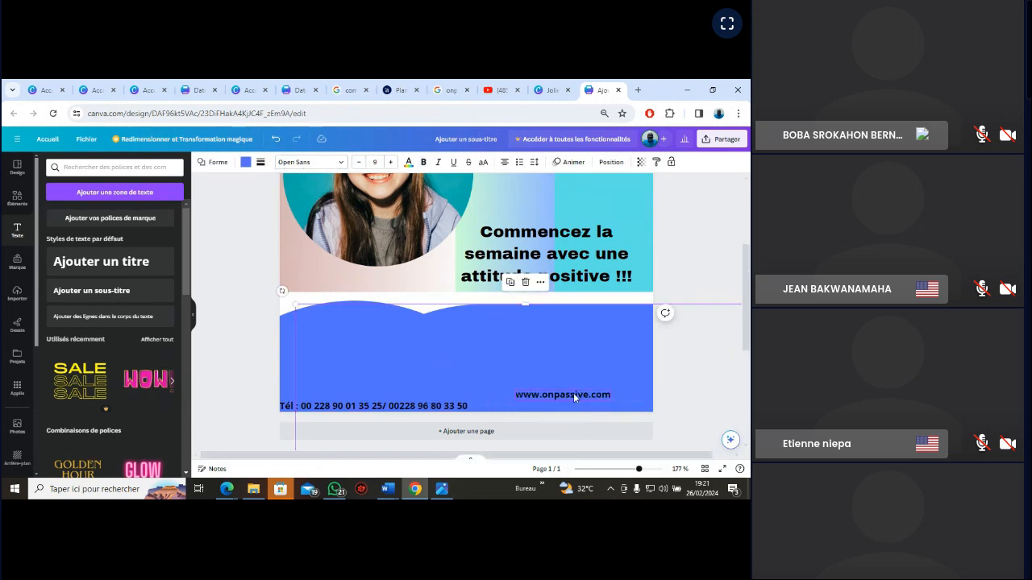
left_click_drag(575, 398, 606, 407)
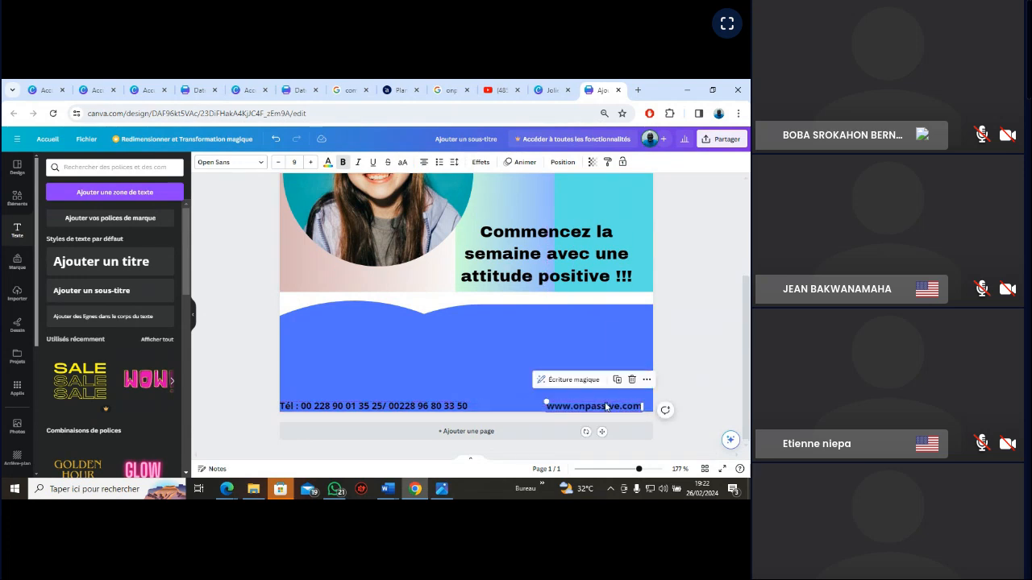
Change the text colour of the "Tél :" phone line in the blue band to white (#ffffff)
left_click(419, 408)
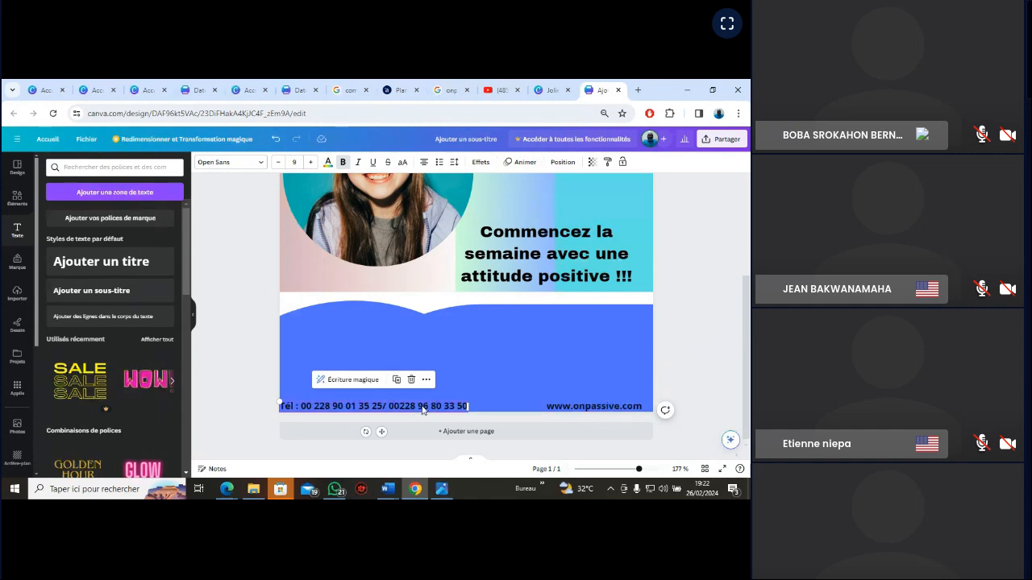
left_click(599, 410)
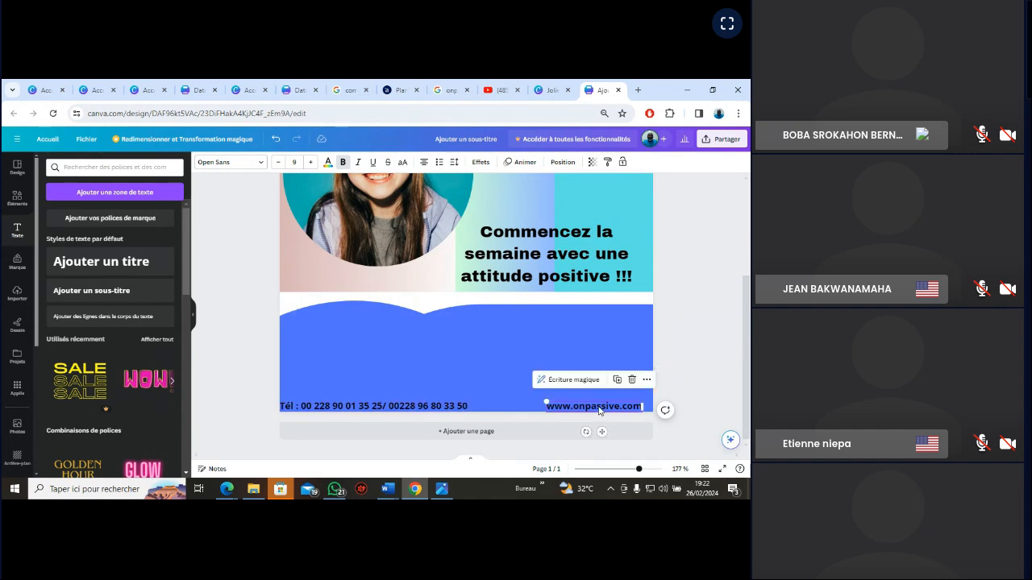
left_click(428, 409)
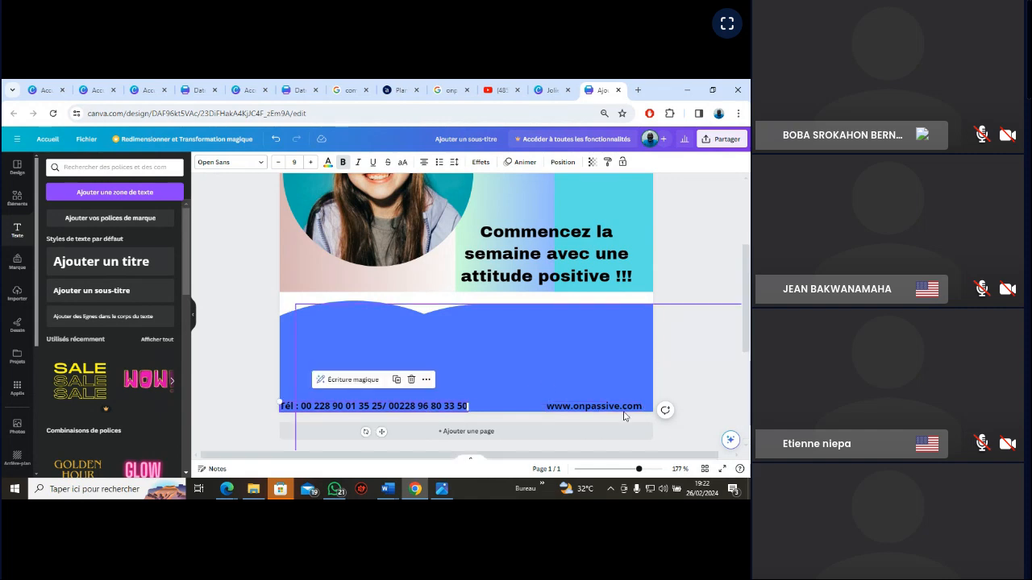
left_click(328, 162)
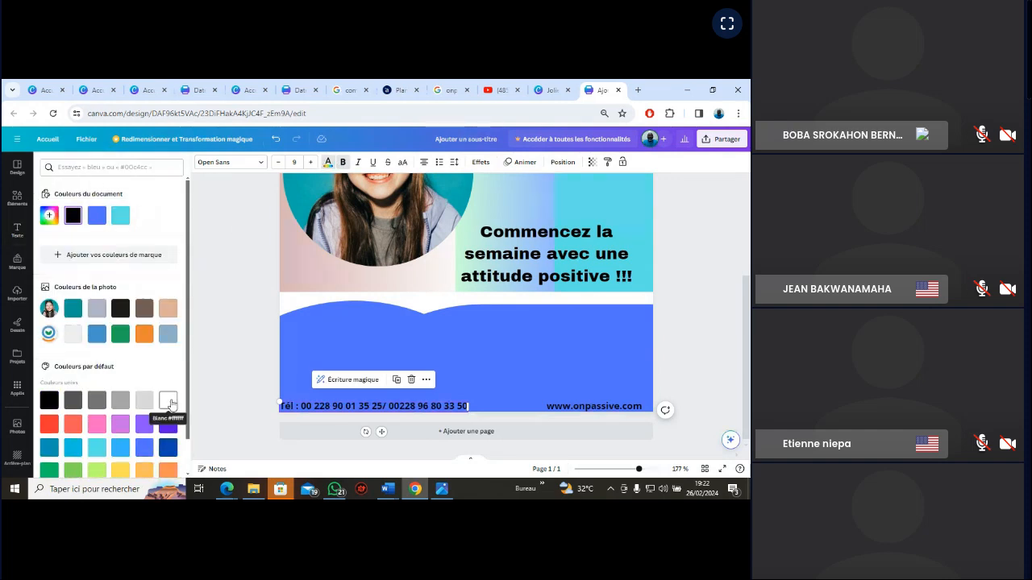
left_click(173, 401)
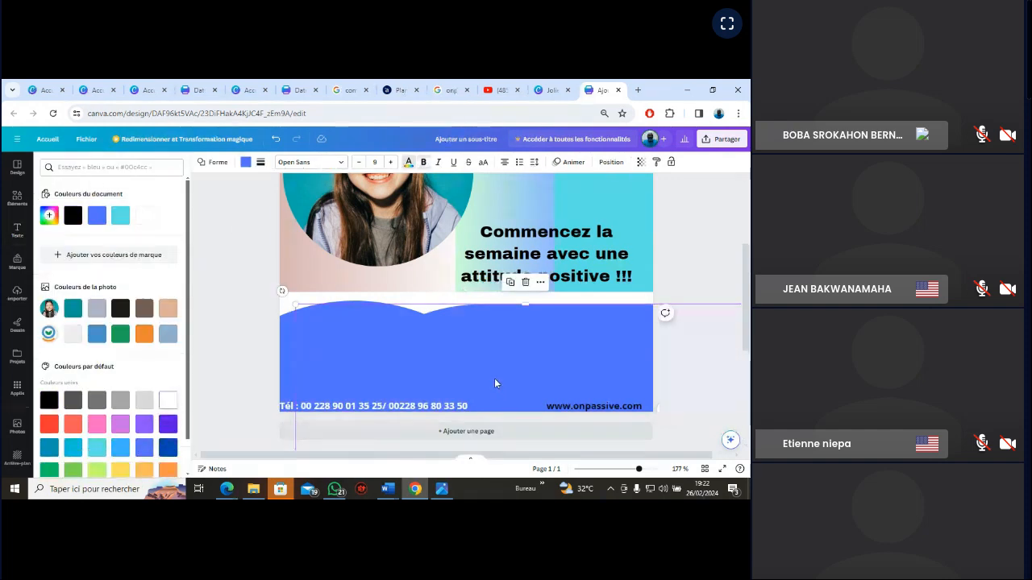
double_click(586, 407)
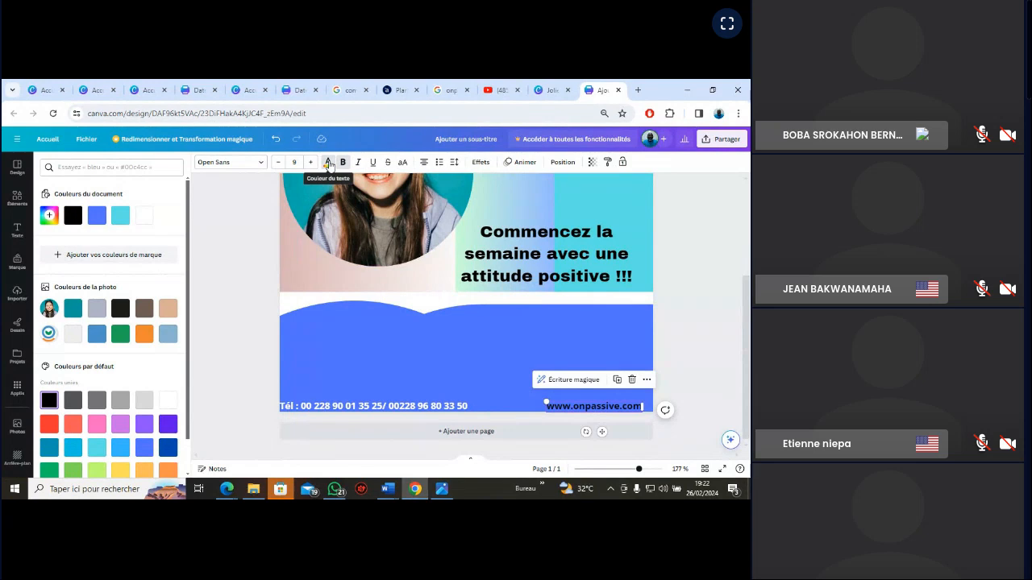
left_click(329, 164)
left_click(711, 247)
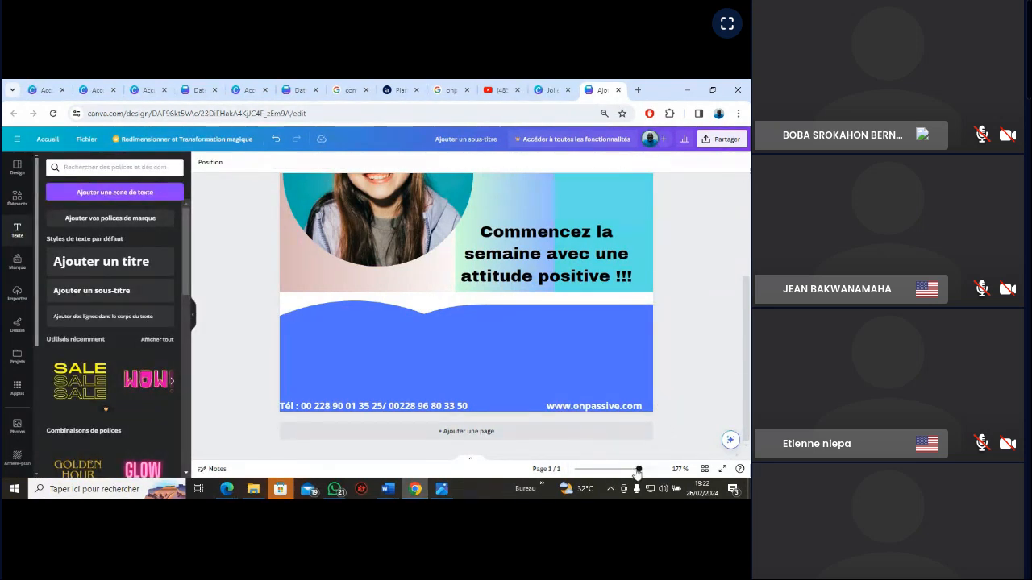
Replace the "cadre photo" element search with "forme ronde"
left_click_drag(638, 473, 629, 474)
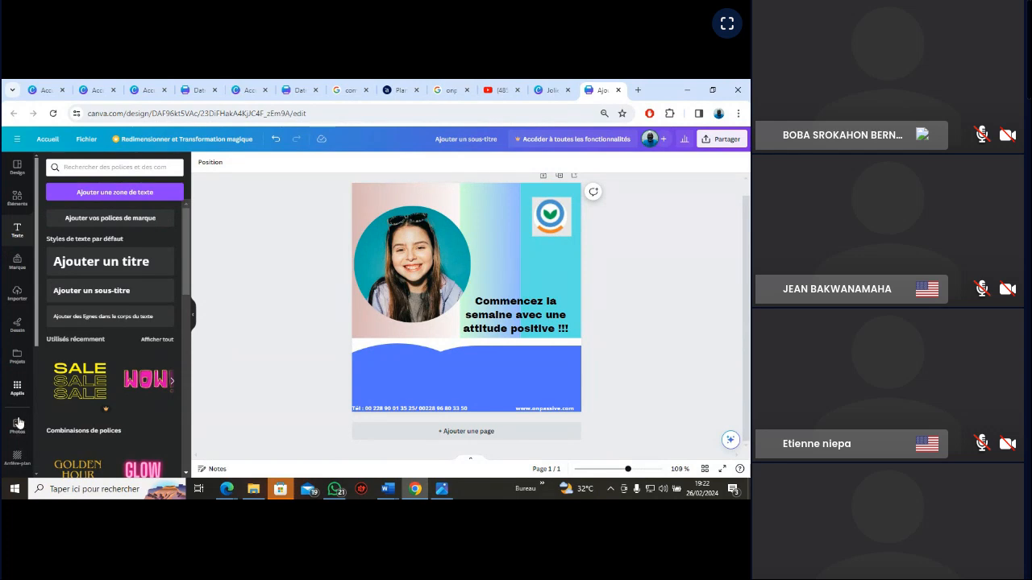
left_click(16, 199)
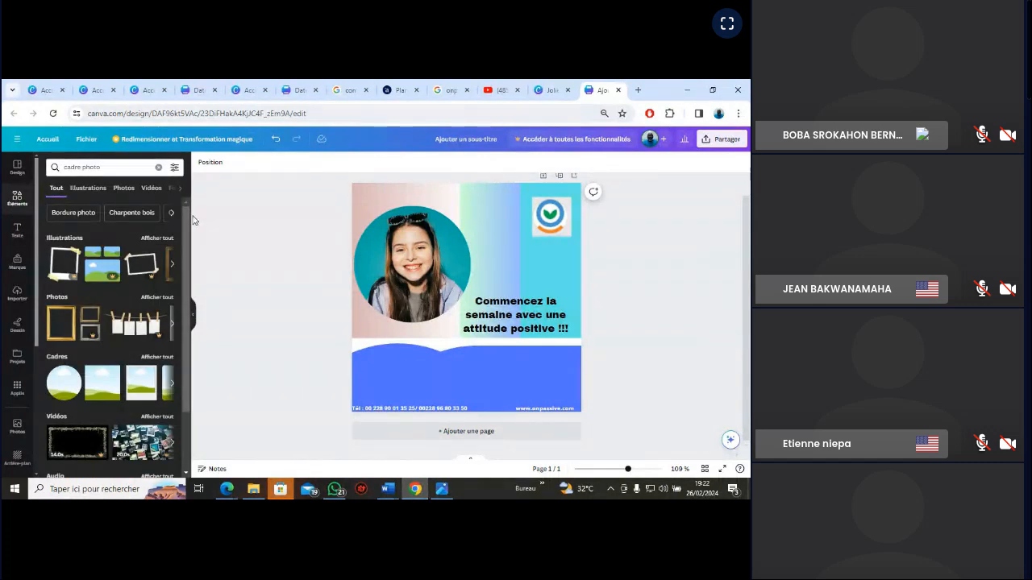
scroll(183, 347, "down", 2)
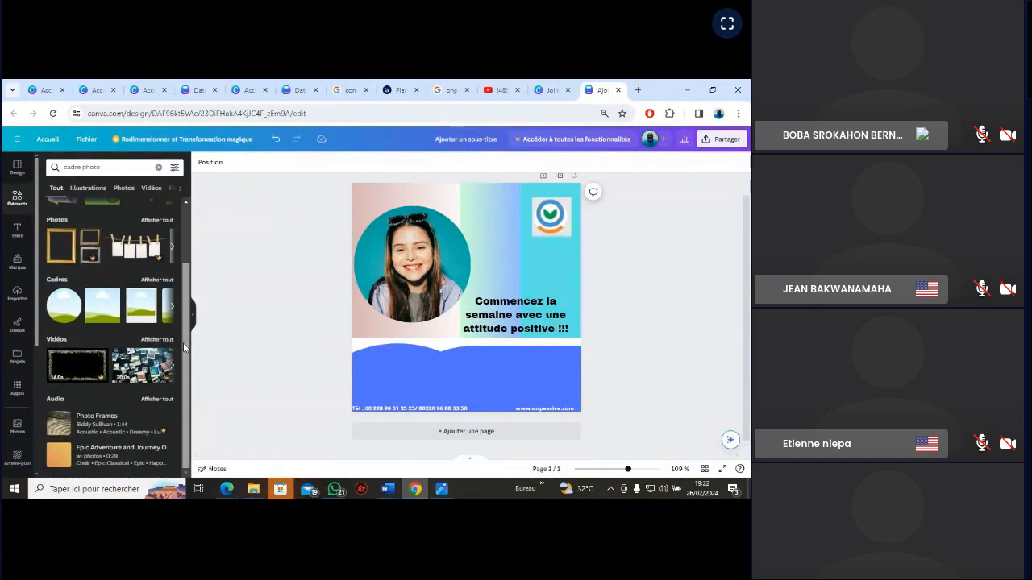
scroll(184, 346, "up", 2)
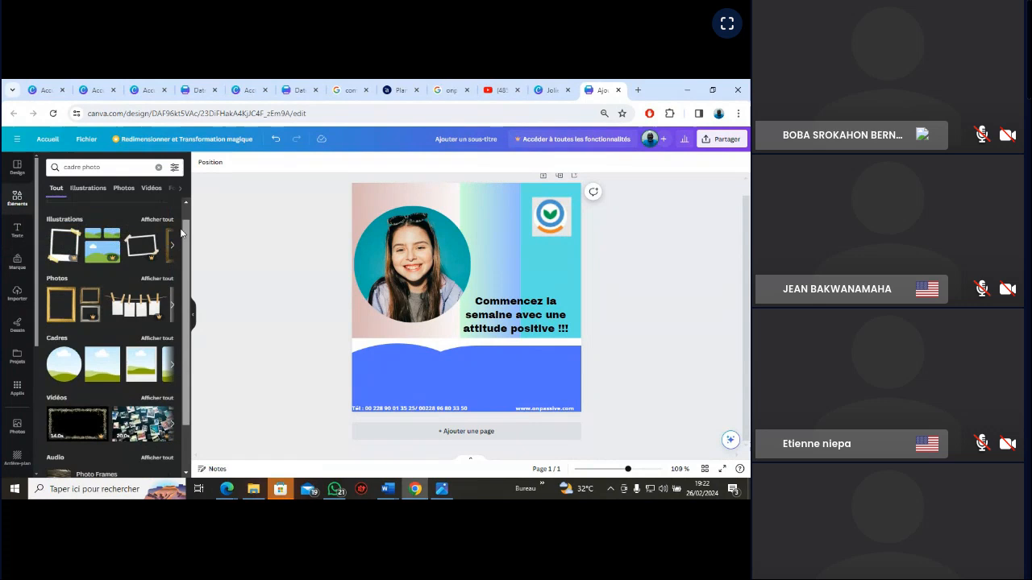
left_click(110, 168)
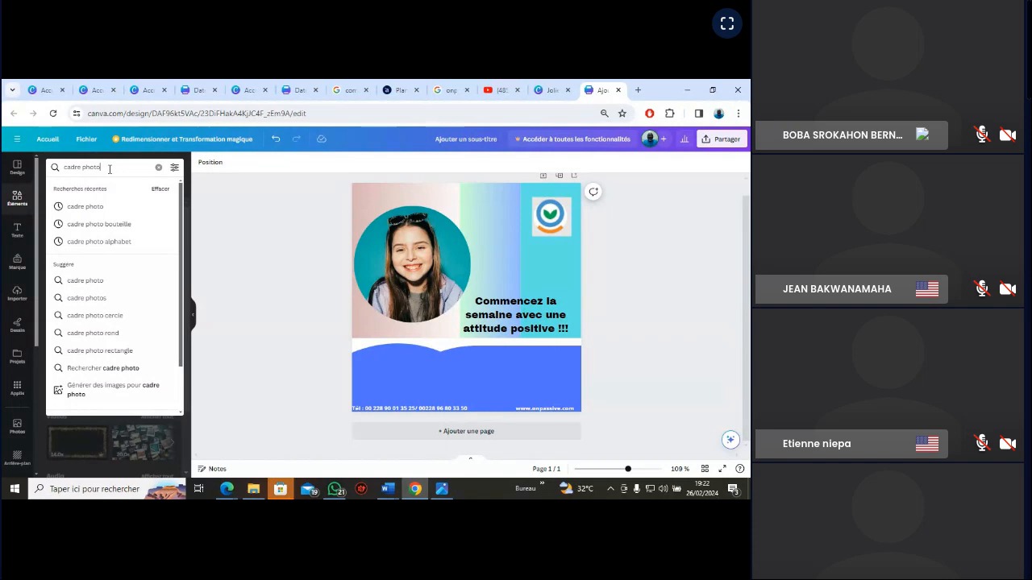
type("form")
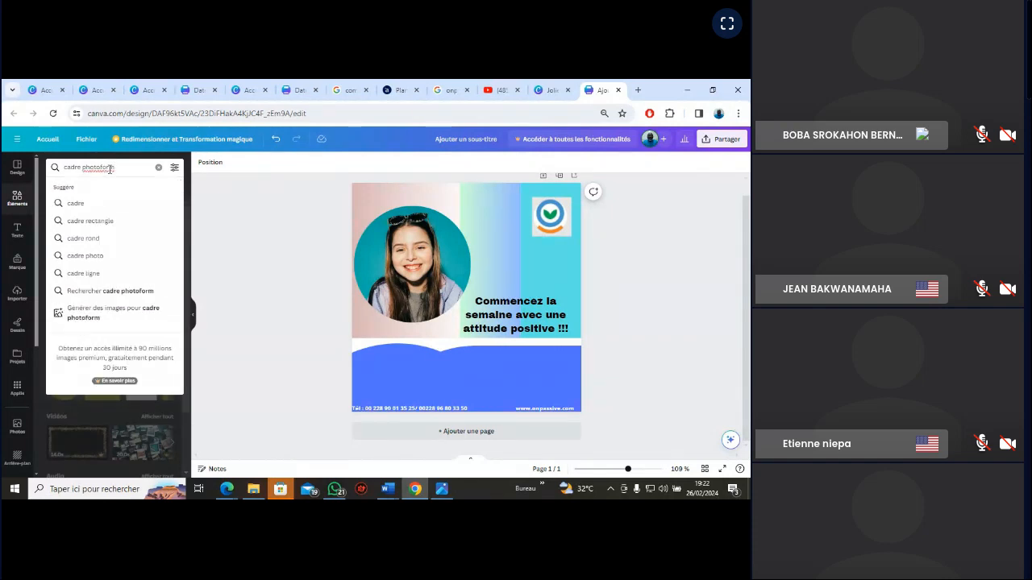
key("BackSpace")
key("BackSpace")
key("BackSpace")
key("BackSpace")
key("BackSpace")
key("BackSpace")
key("BackSpace")
key("BackSpace")
key("BackSpace")
key("BackSpace")
key("BackSpace")
key("BackSpace")
key("BackSpace")
key("BackSpace")
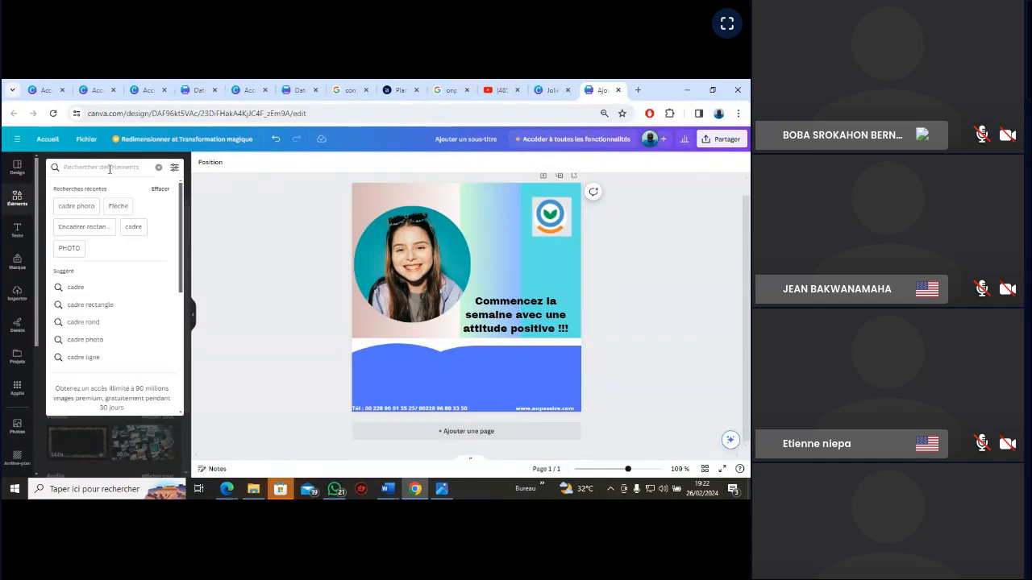
type("forme")
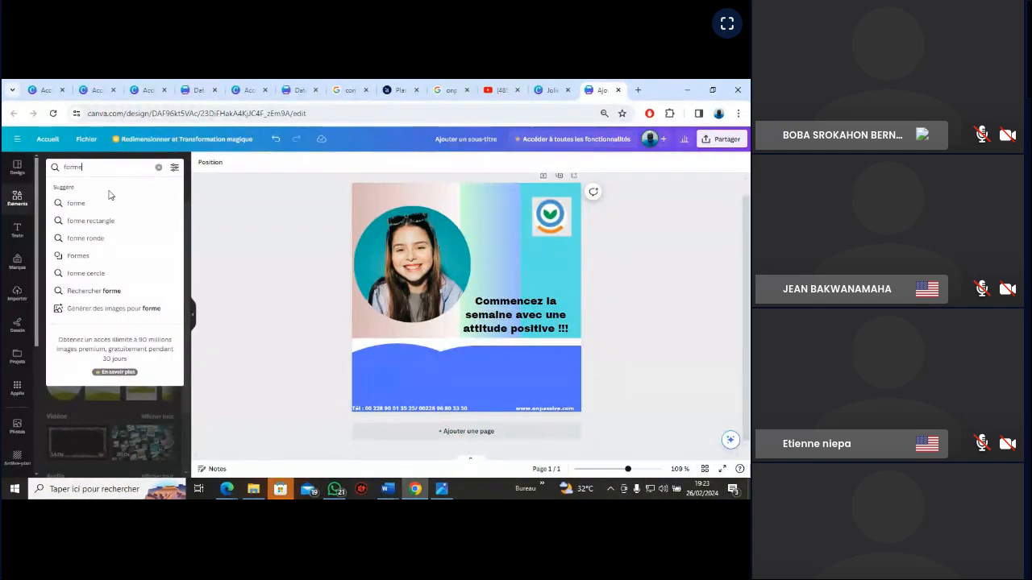
left_click(79, 241)
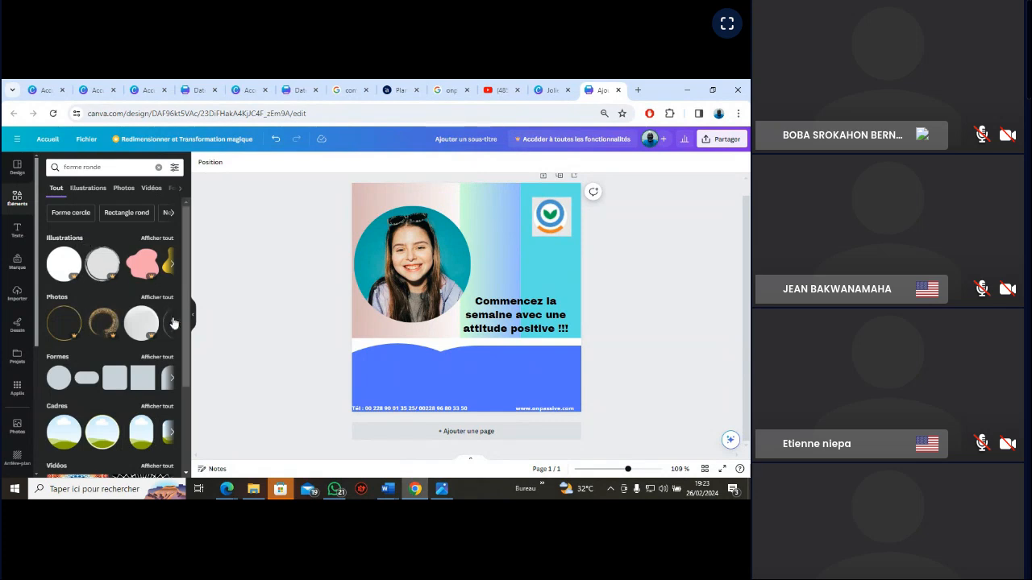
Browse the full set of "Cadres" results for "forme ronde" and add the rounded speech-bubble frame to the card
scroll(186, 362, "down", 1)
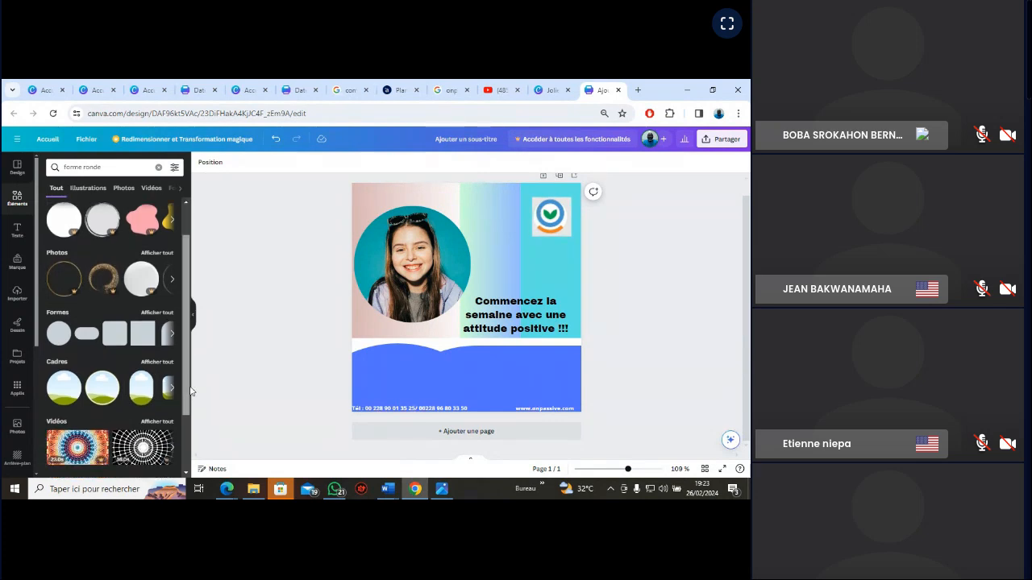
left_click(172, 388)
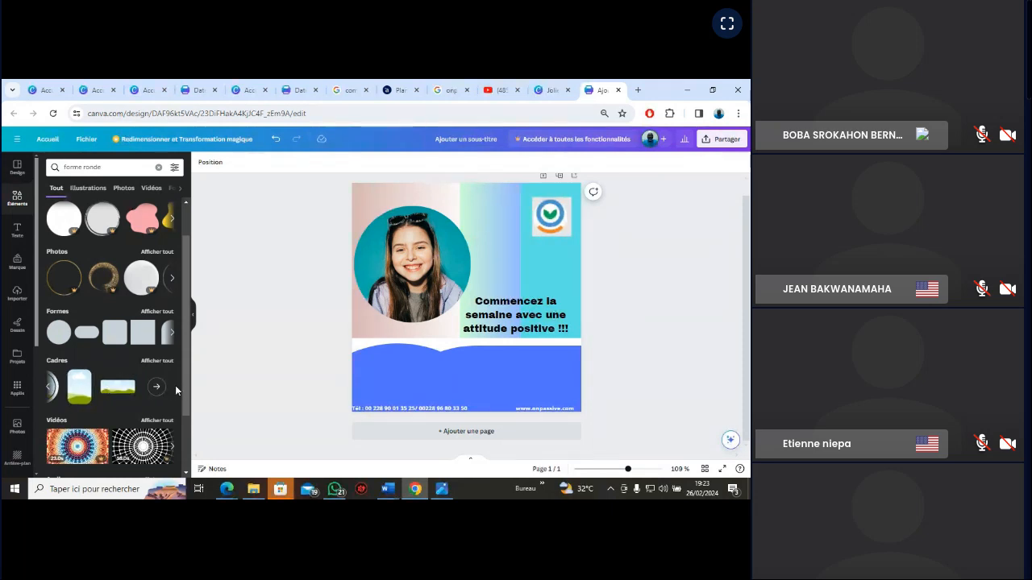
left_click(164, 390)
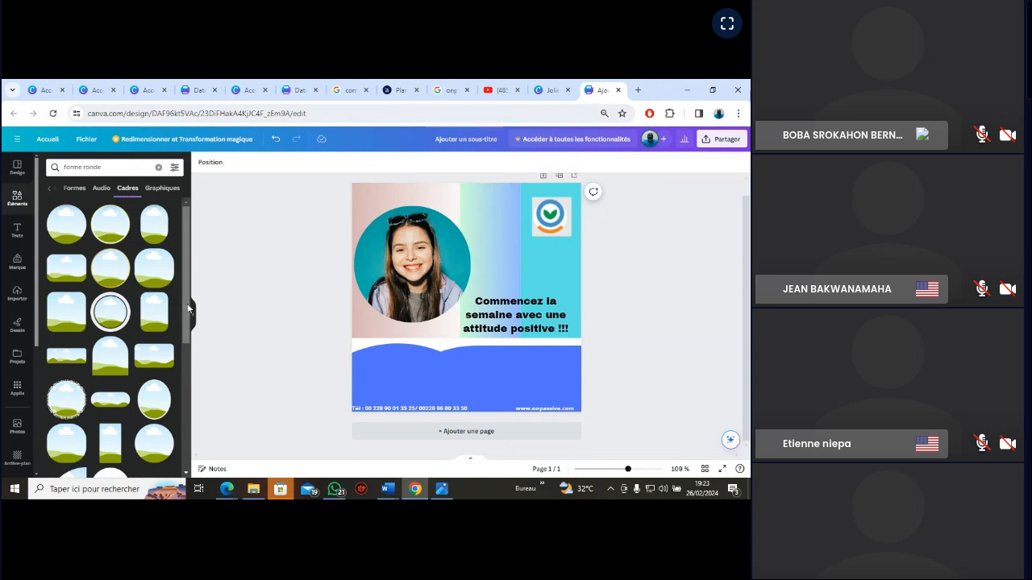
scroll(179, 319, "down", 3)
scroll(184, 374, "down", 3)
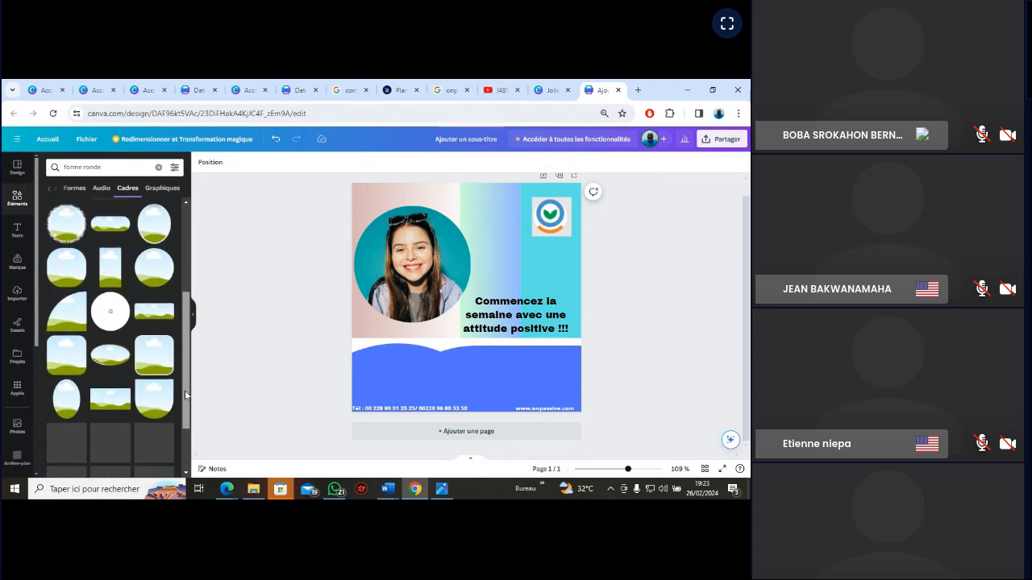
scroll(185, 386, "down", 2)
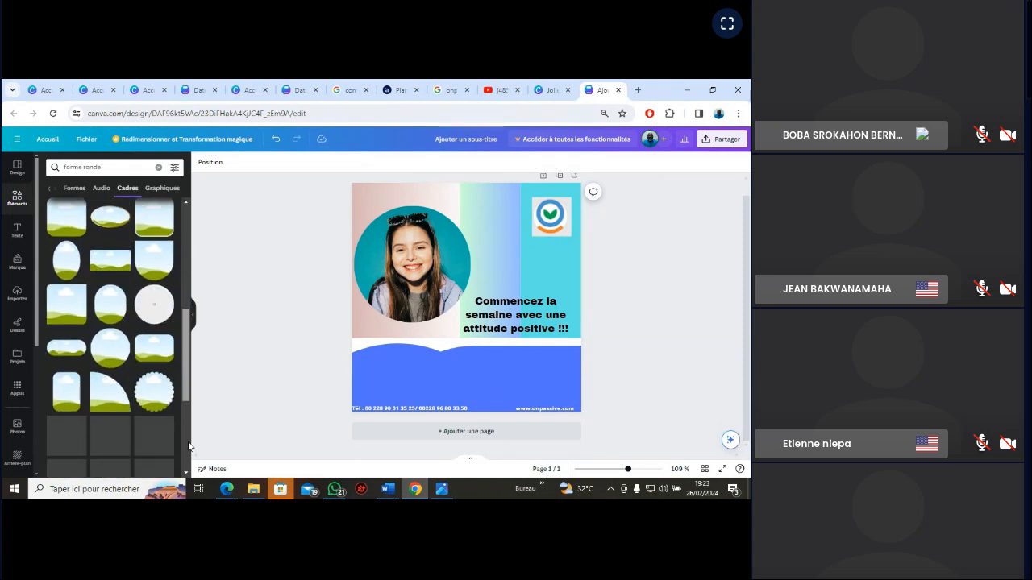
scroll(187, 397, "down", 3)
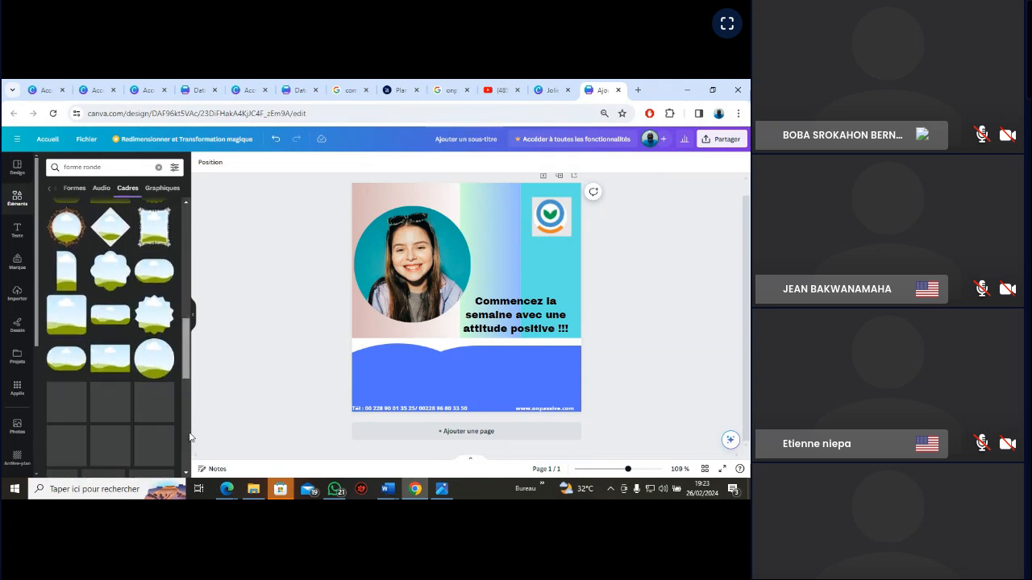
scroll(185, 369, "down", 3)
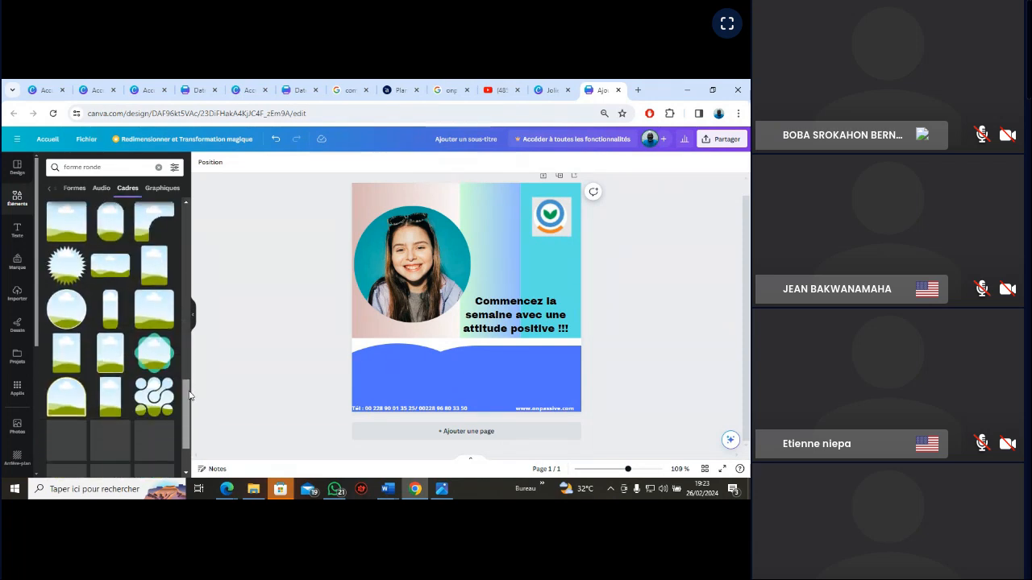
scroll(188, 369, "down", 2)
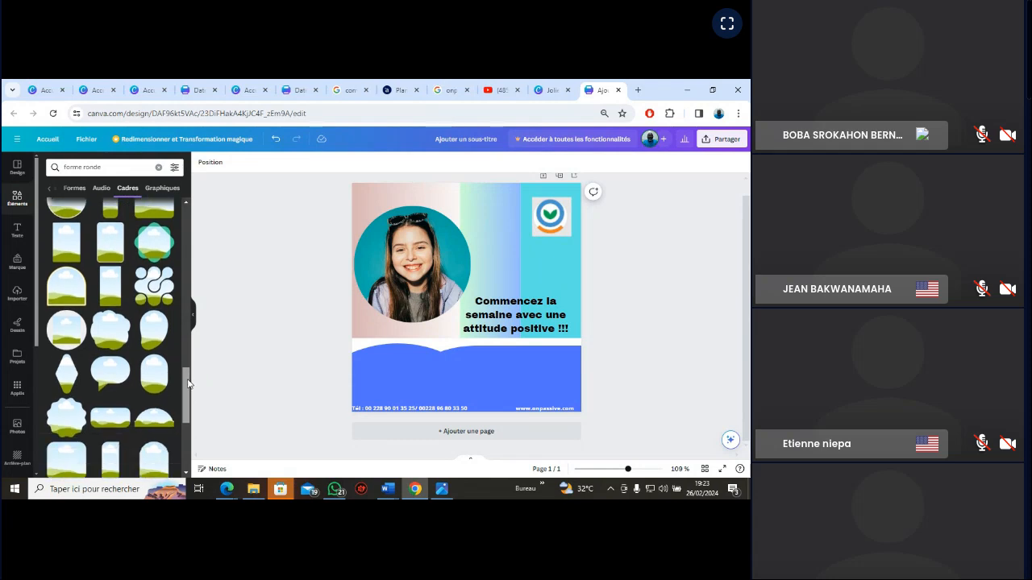
left_click(110, 359)
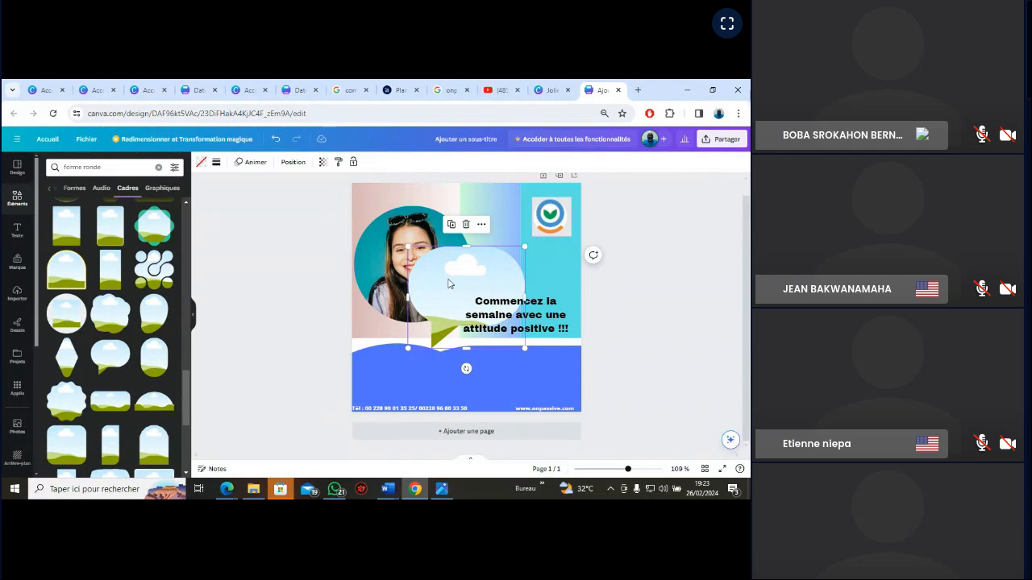
Shrink the speech-bubble frame and place it beside the woman's head, between the portrait and the logo above the slogan
left_click_drag(449, 284, 443, 199)
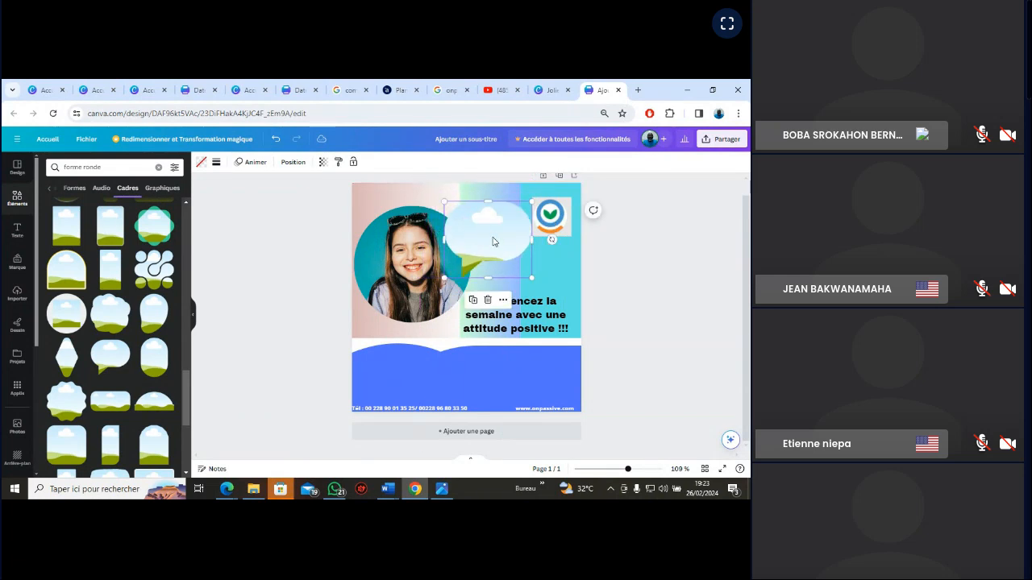
left_click_drag(496, 242, 478, 232)
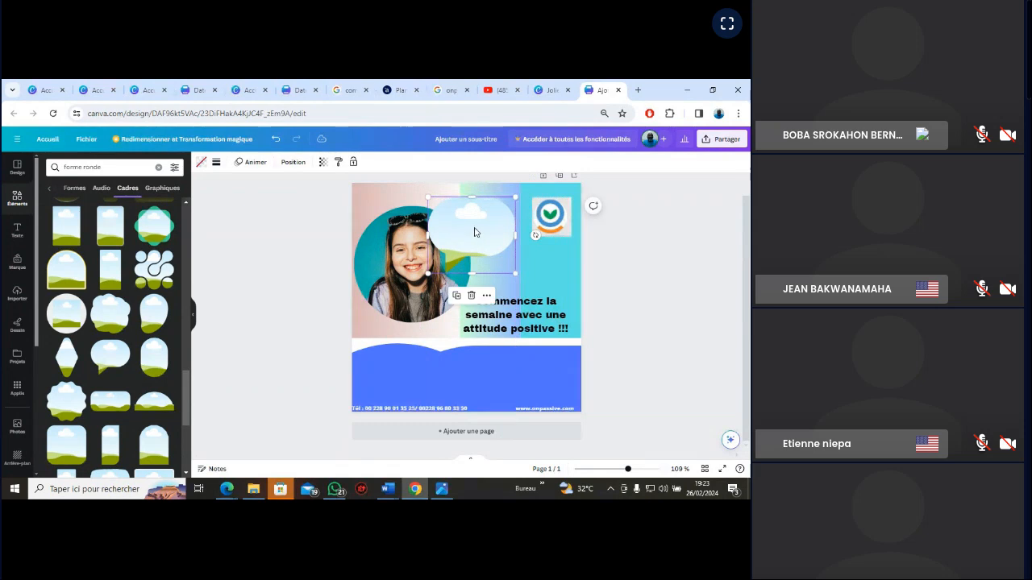
left_click_drag(427, 196, 438, 206)
left_click_drag(468, 247, 462, 235)
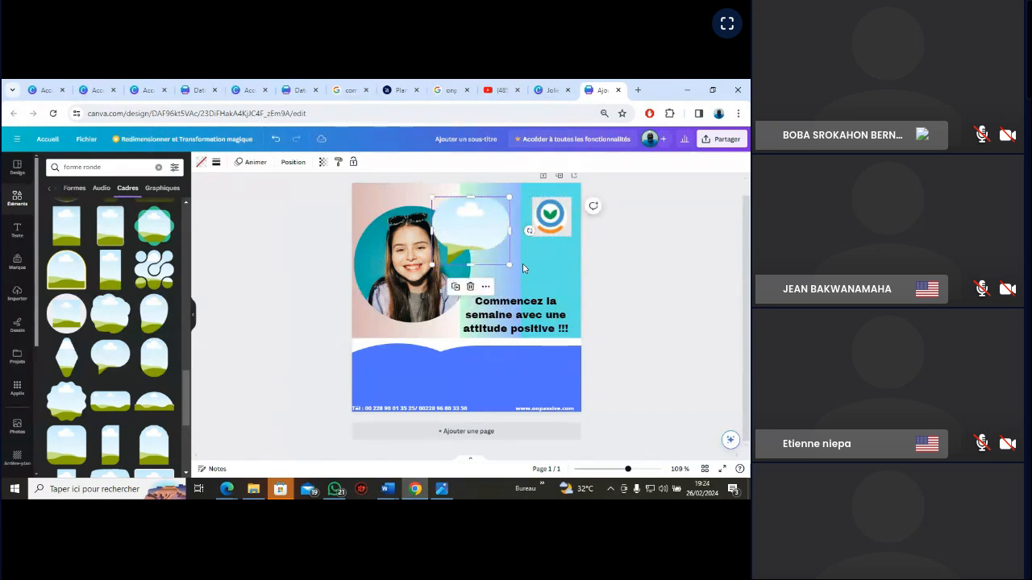
left_click(201, 164)
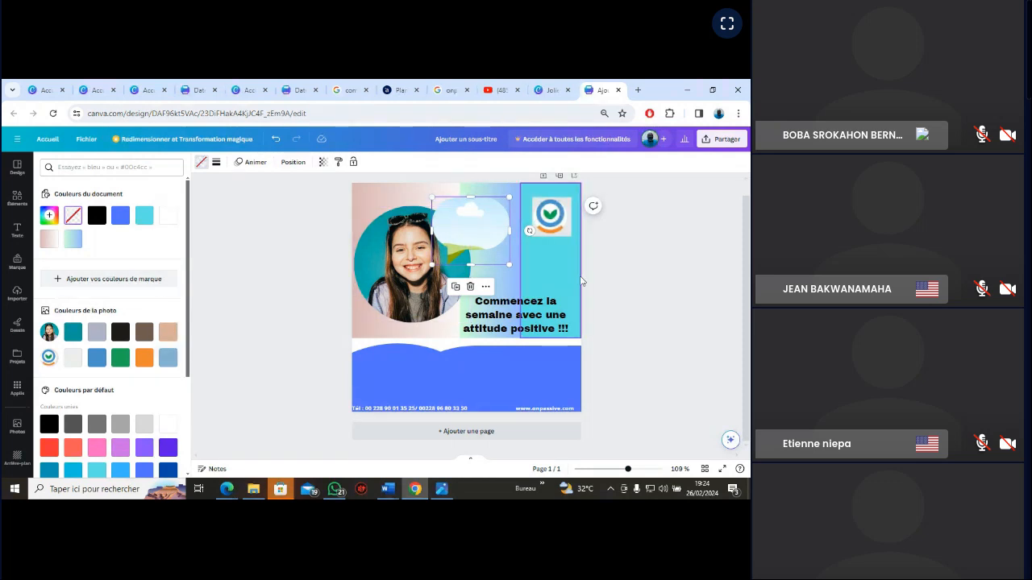
left_click(650, 288)
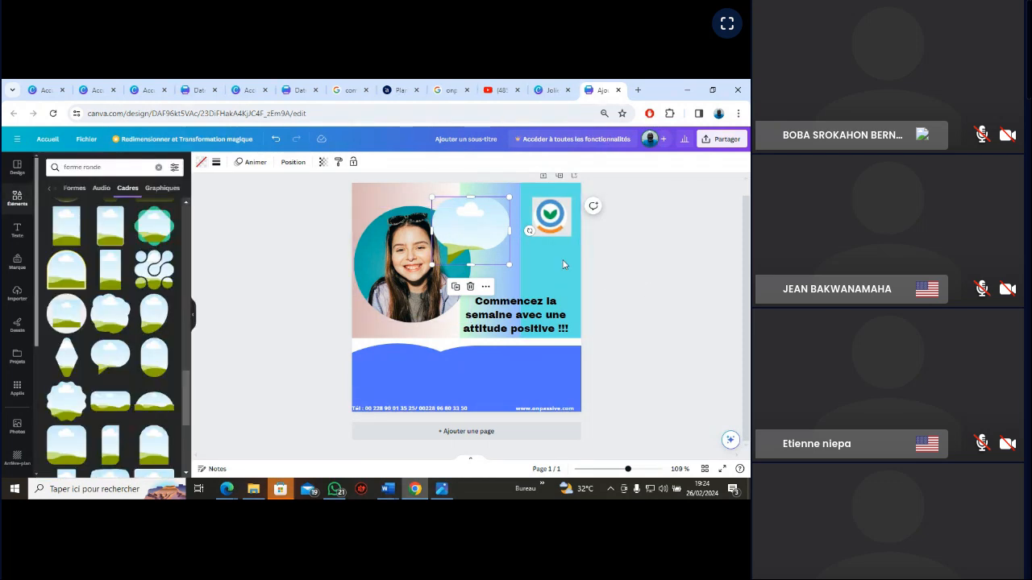
left_click(281, 260)
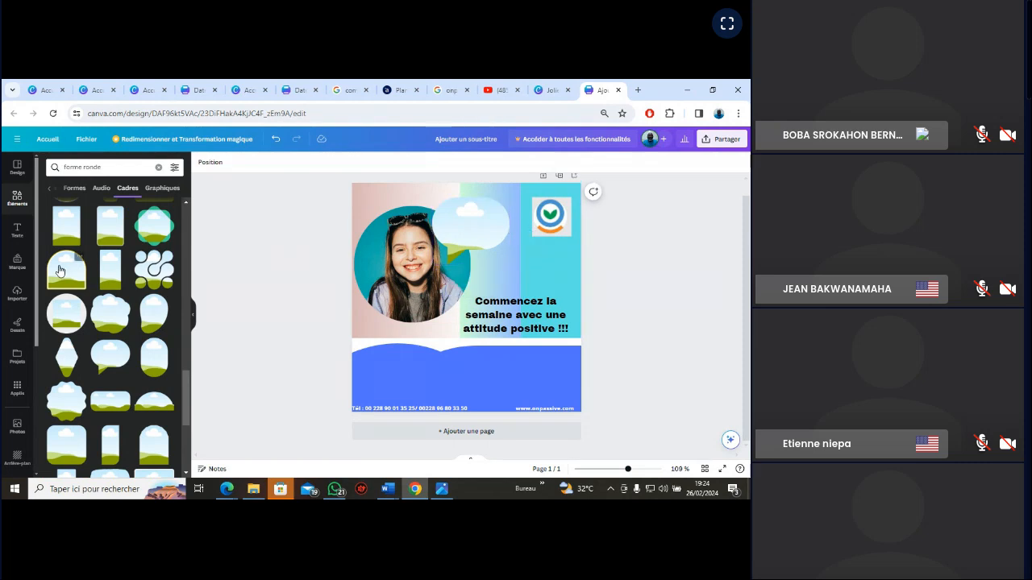
Add a subtitle text box to the card and, following the VGN_EXERCICE reference image, replace its text with "Bon début de semaine"
left_click(17, 232)
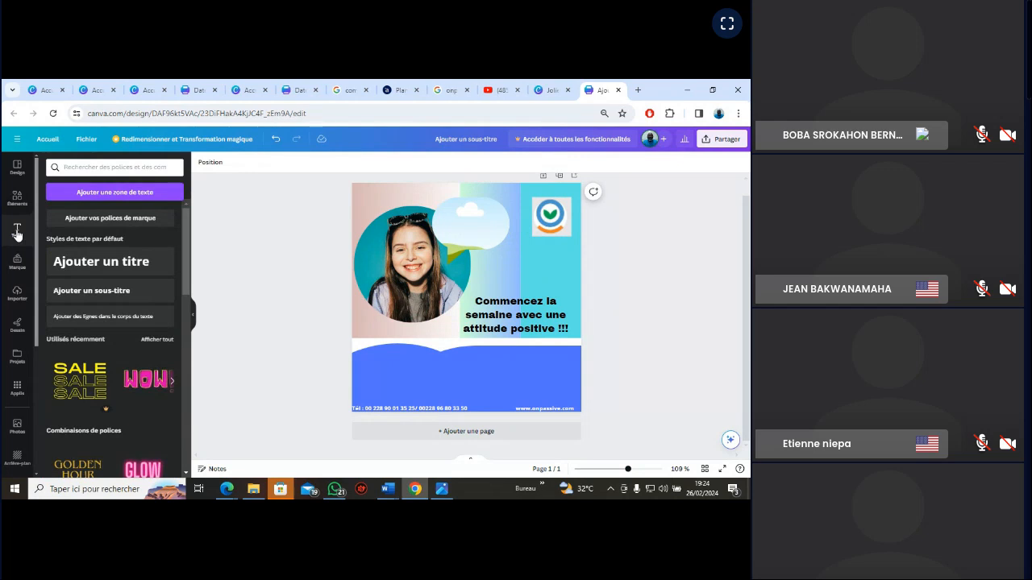
left_click(92, 290)
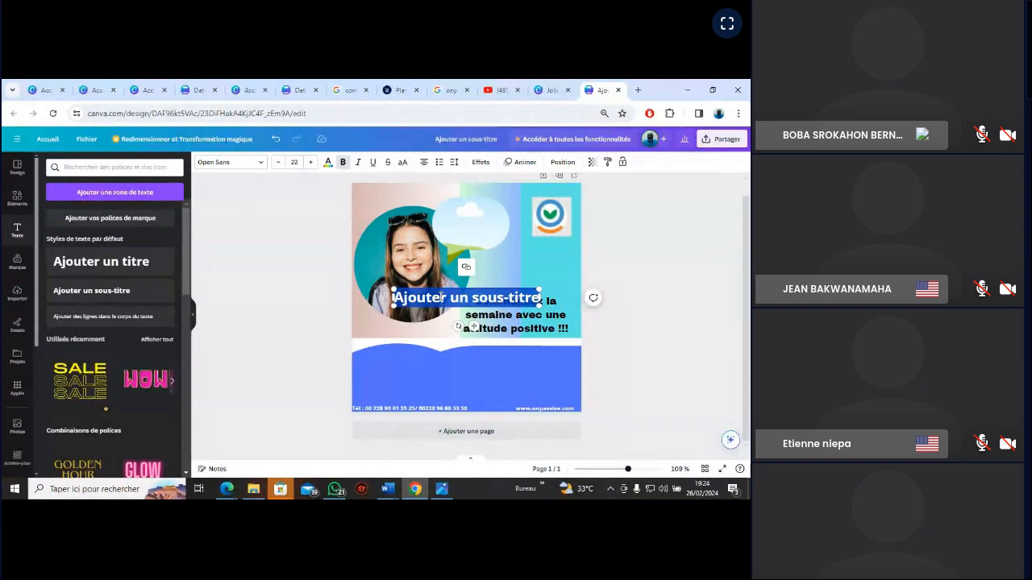
left_click(441, 491)
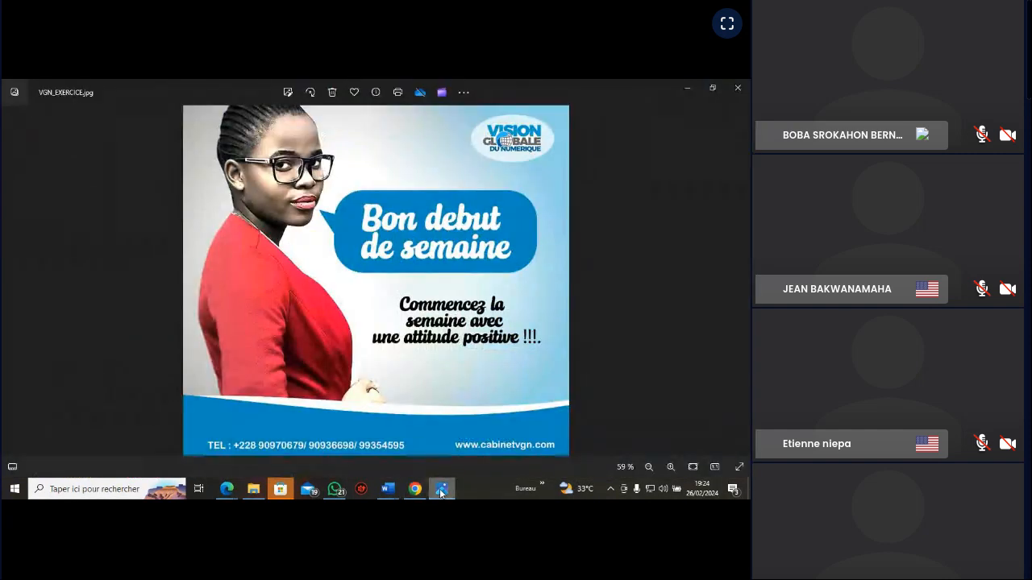
left_click(441, 491)
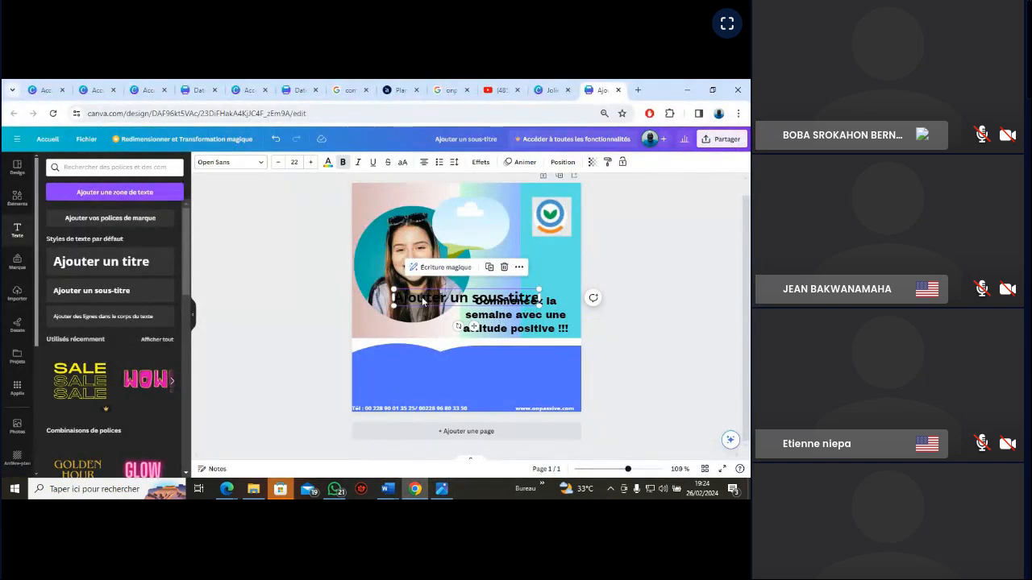
double_click(403, 301)
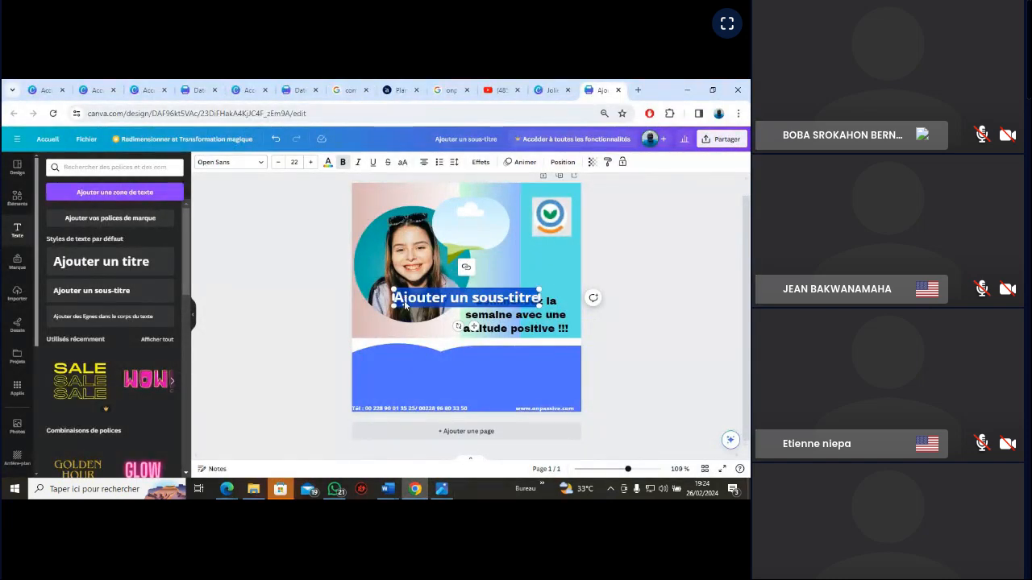
type("Bon déb")
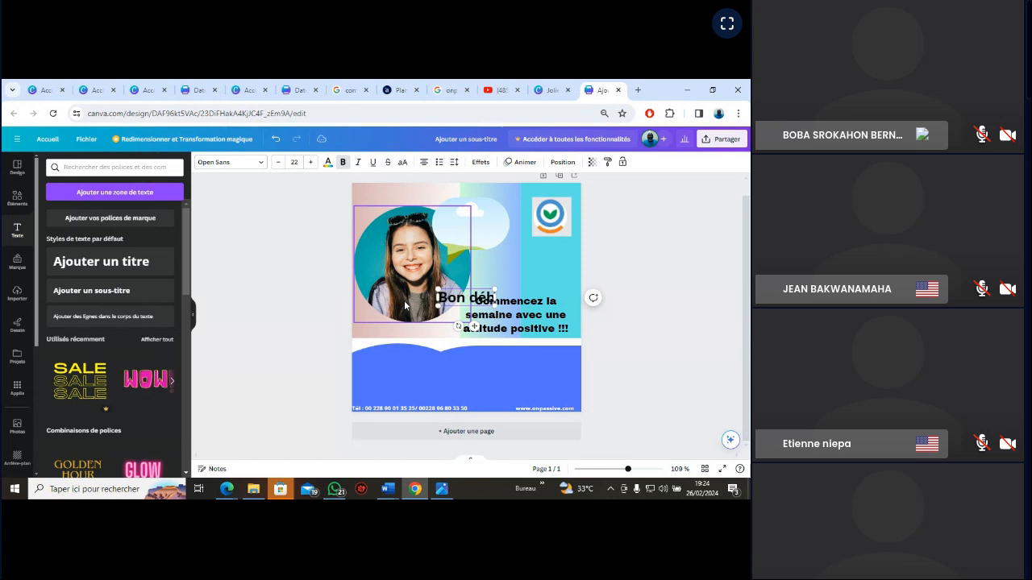
type("ut de")
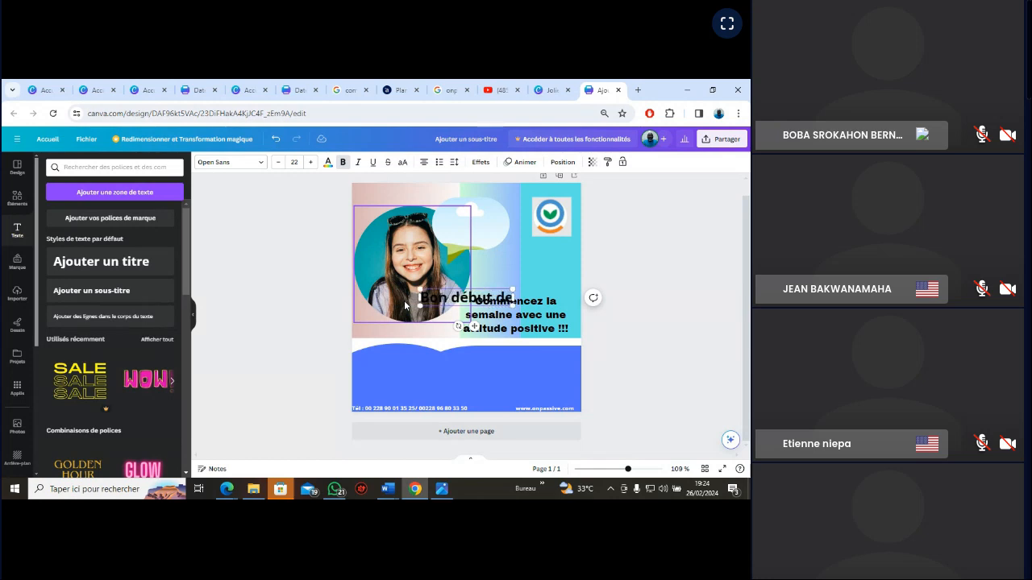
type(" semaine")
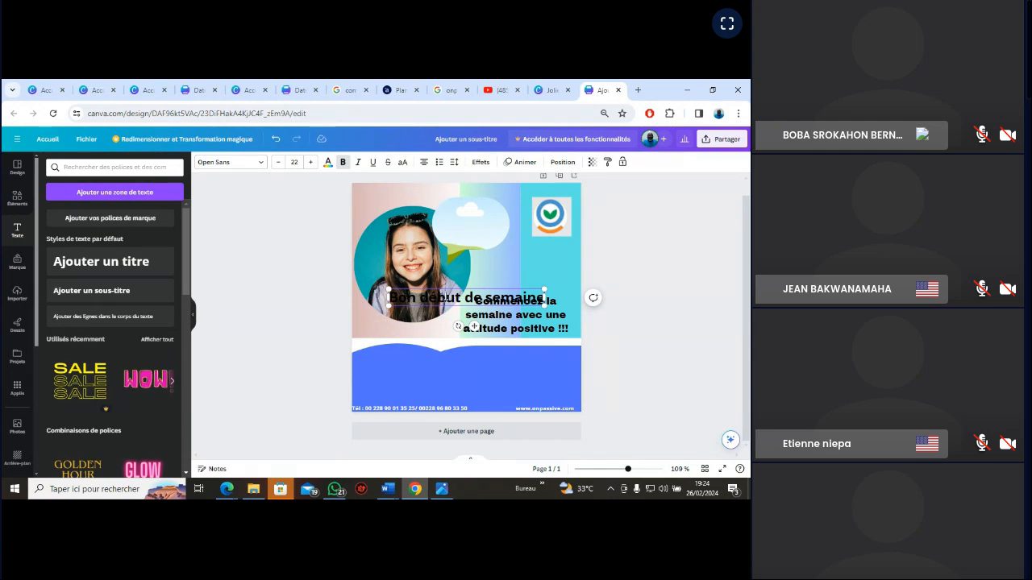
Shrink the "Bon début de semaine" text to size 15.3, wrap it onto two lines and place it inside the speech bubble
left_click_drag(546, 289, 549, 264)
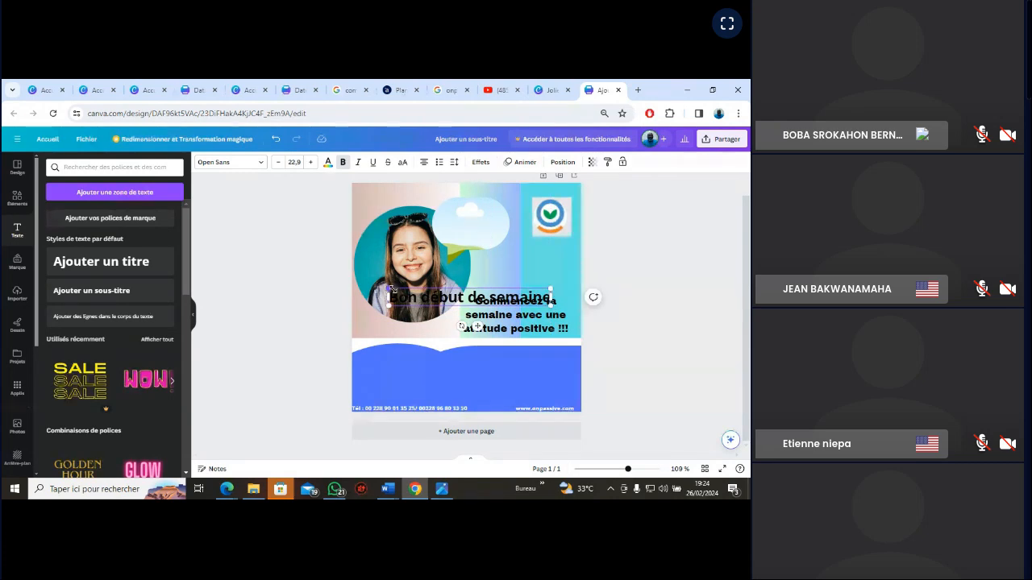
left_click_drag(391, 289, 456, 295)
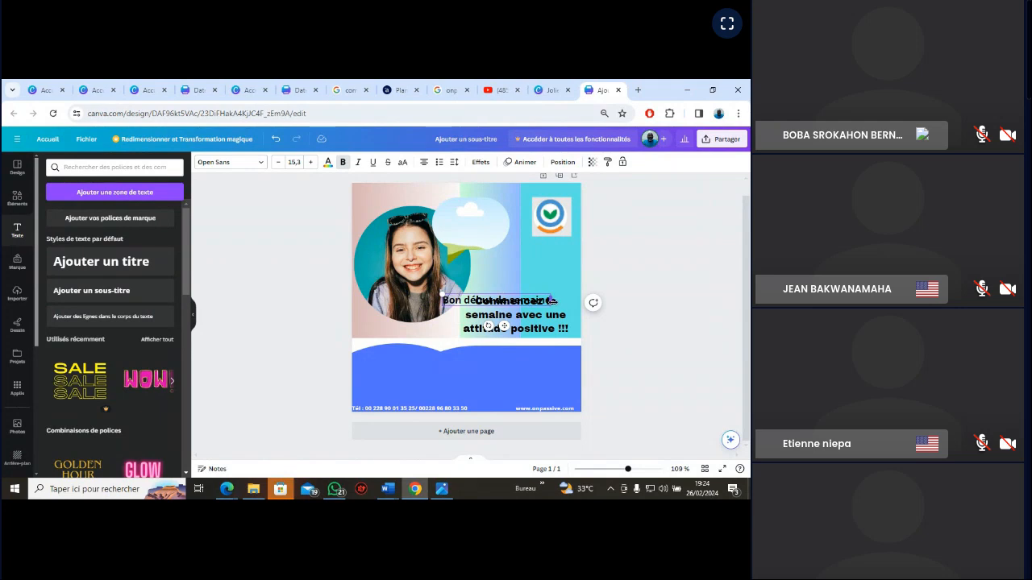
left_click_drag(551, 300, 500, 311)
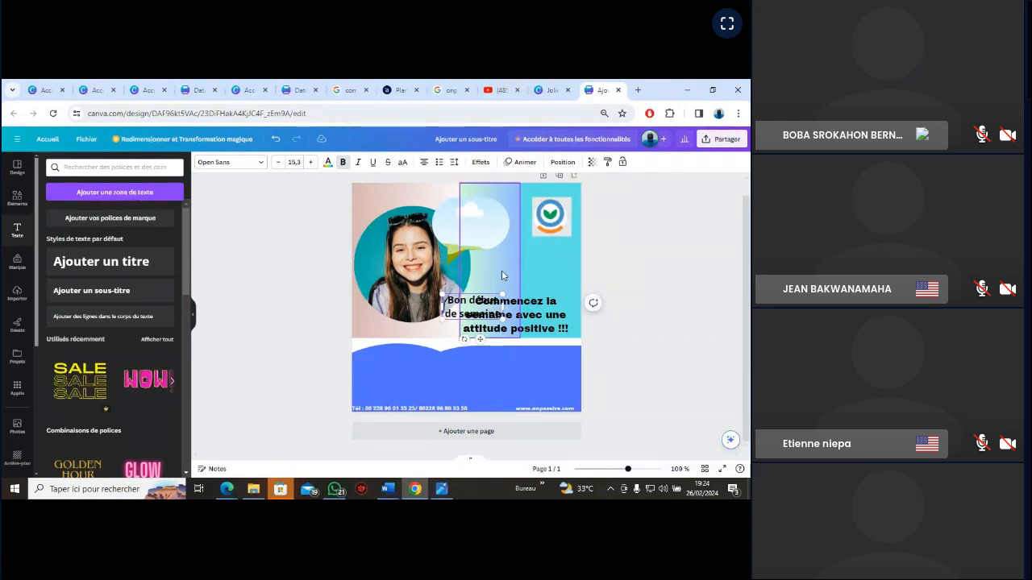
left_click(462, 308)
left_click_drag(449, 308, 448, 227)
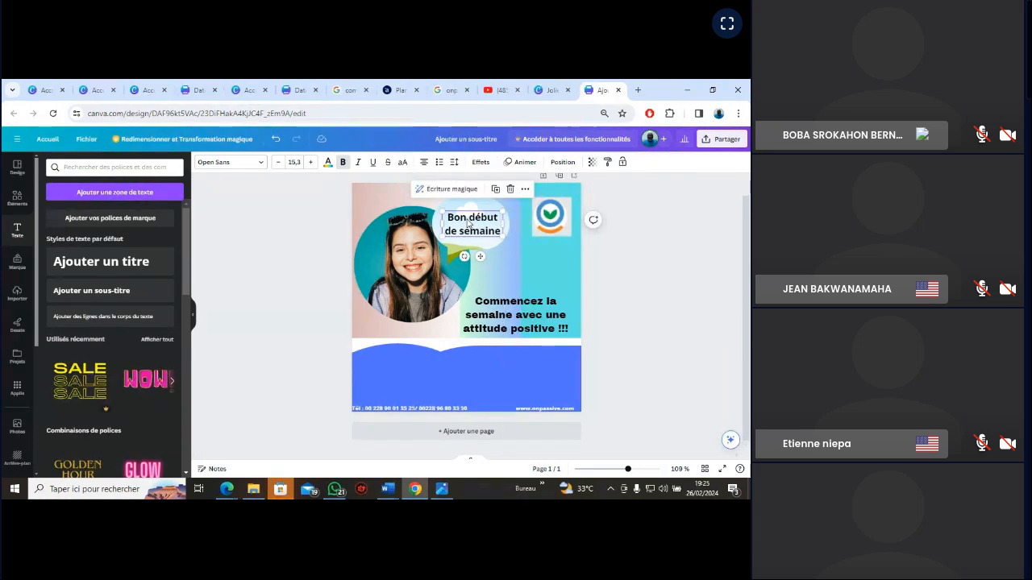
Enlarge the "Bon début de semaine" text to size 16.9 and centre it within the speech bubble
left_click(466, 219)
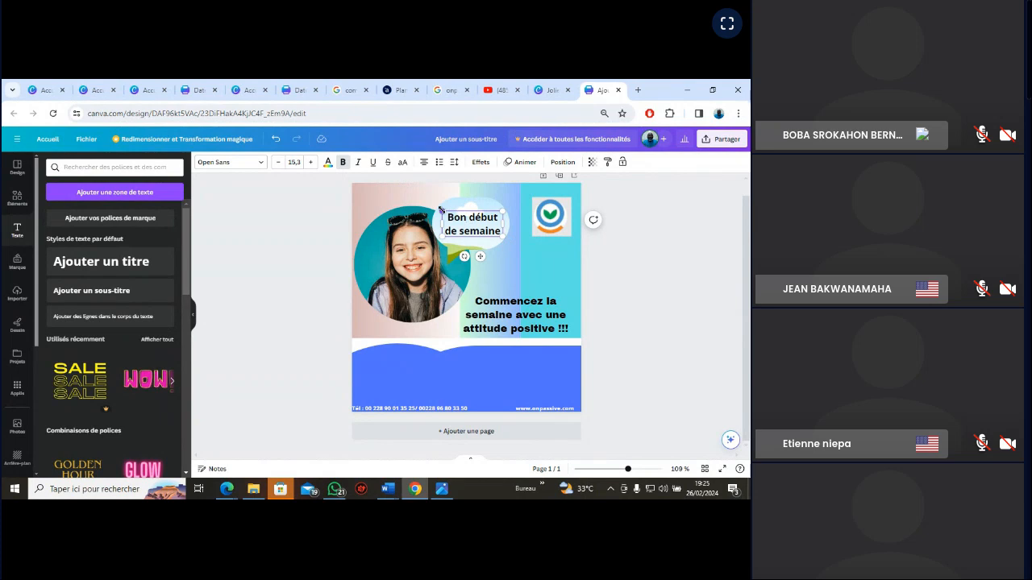
left_click_drag(440, 209, 434, 204)
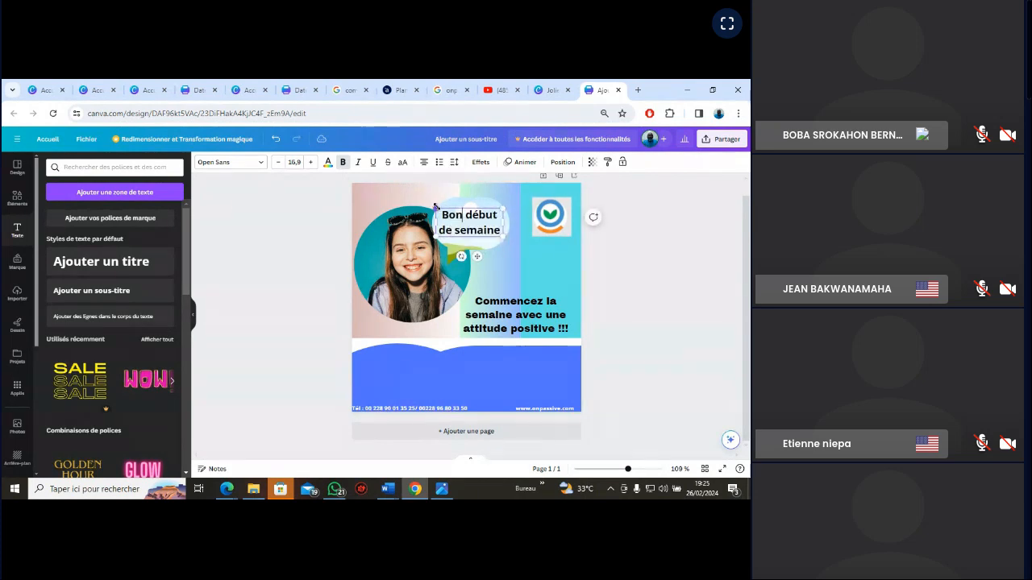
left_click(481, 247)
left_click(474, 226)
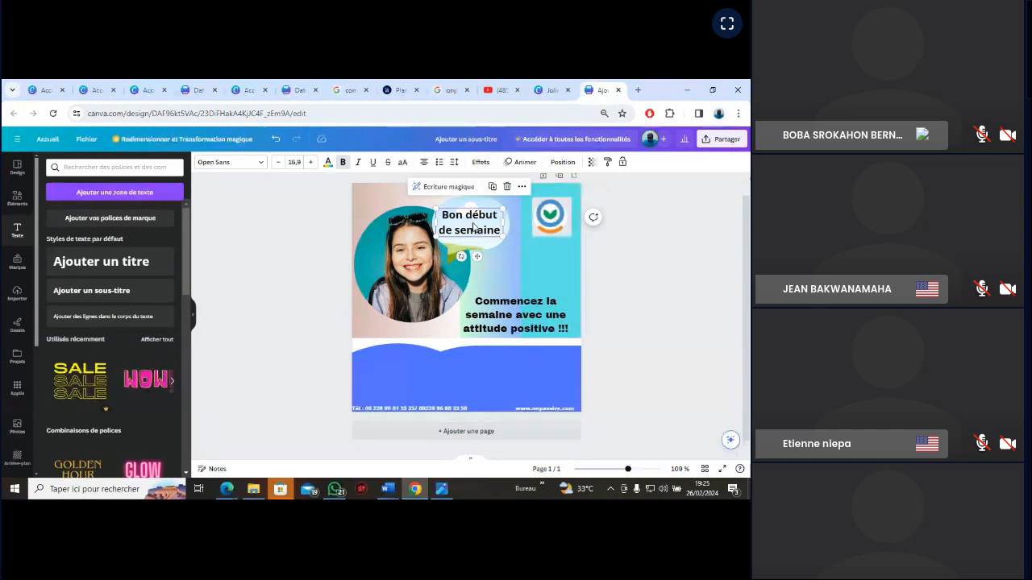
left_click_drag(472, 223, 482, 230)
left_click(643, 297)
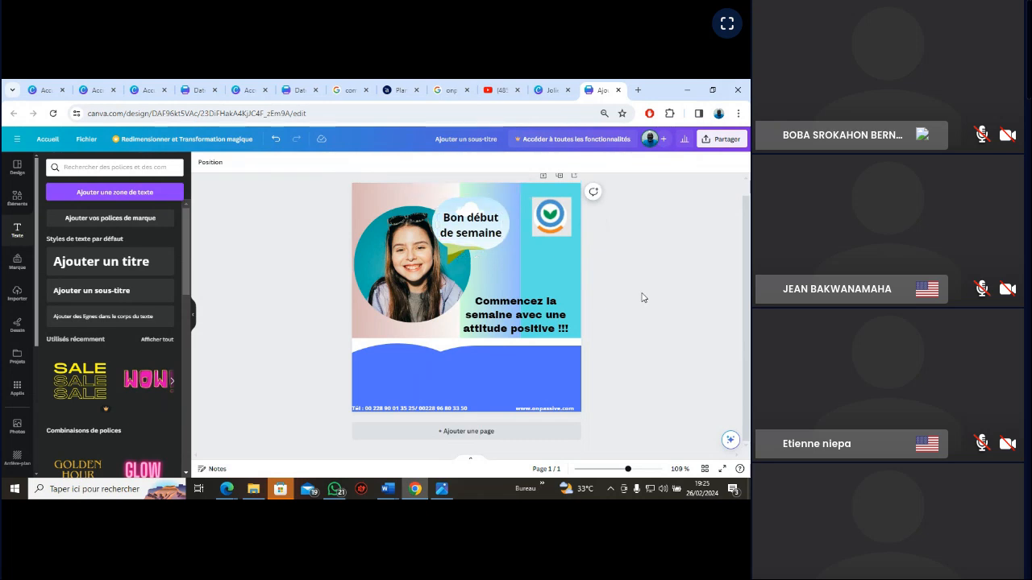
left_click_drag(477, 239, 476, 236)
left_click(653, 293)
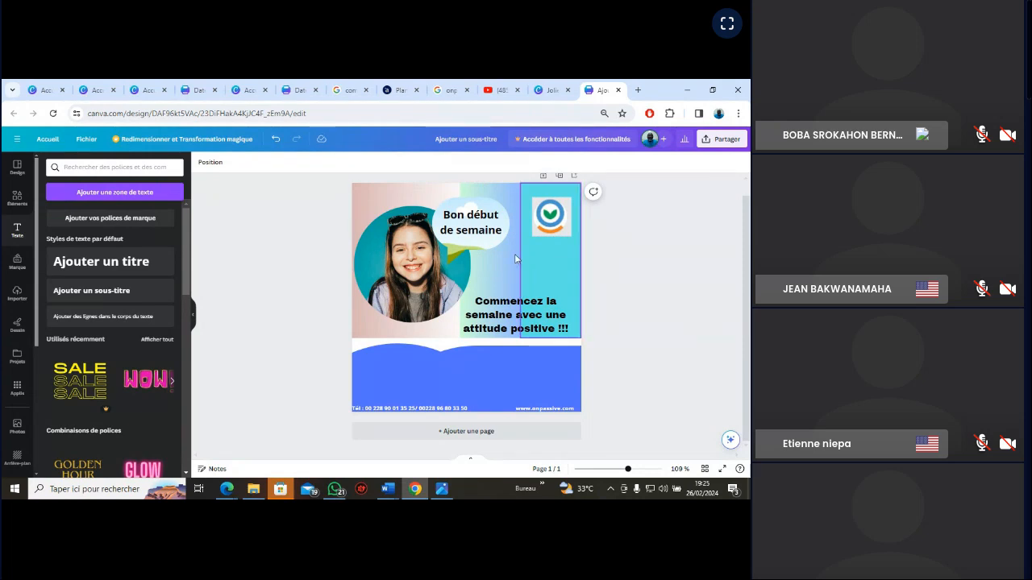
Rotate the speech-bubble frame to 20° so its tail points toward the woman's face
left_click(482, 249)
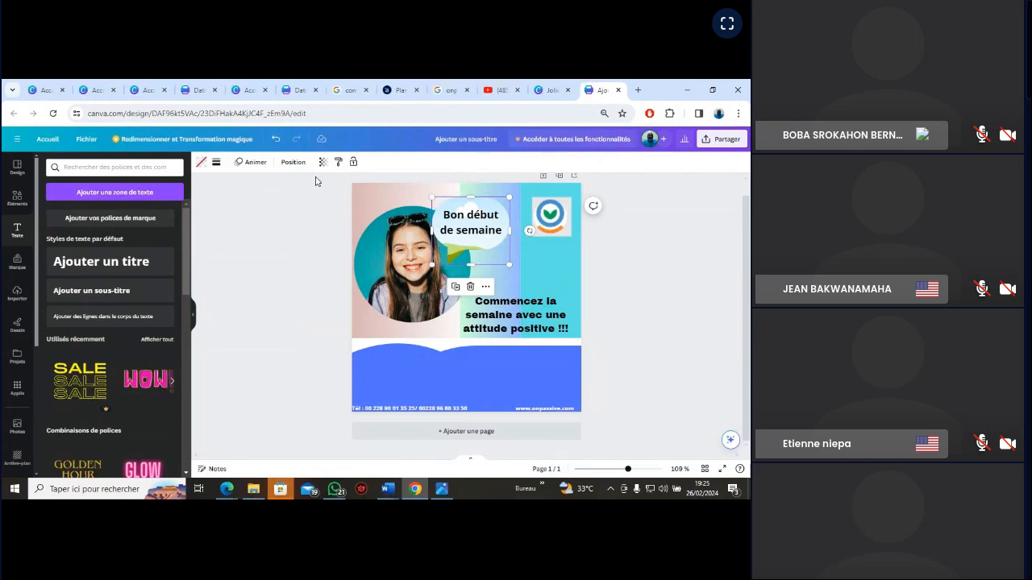
left_click(291, 162)
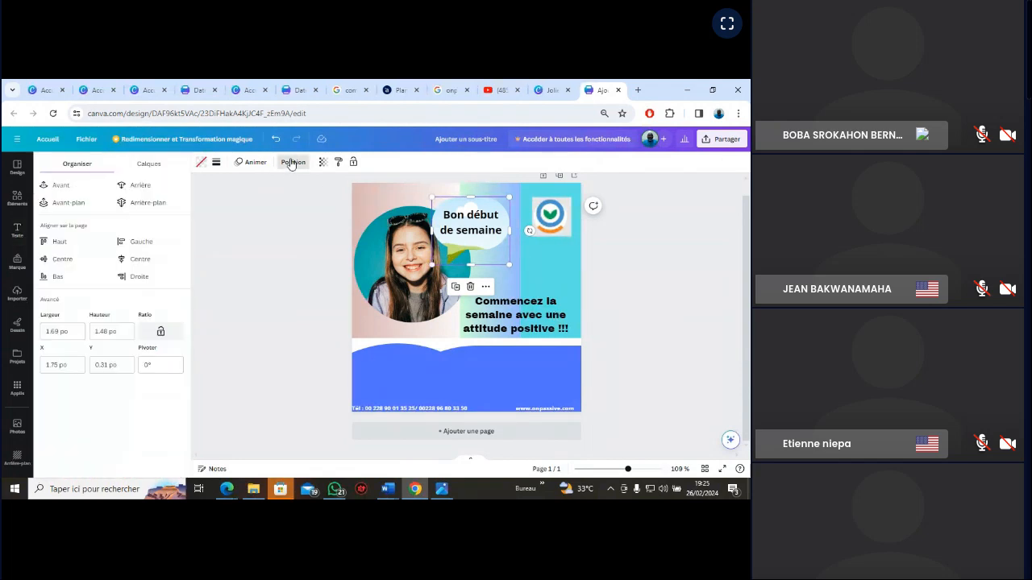
left_click(208, 318)
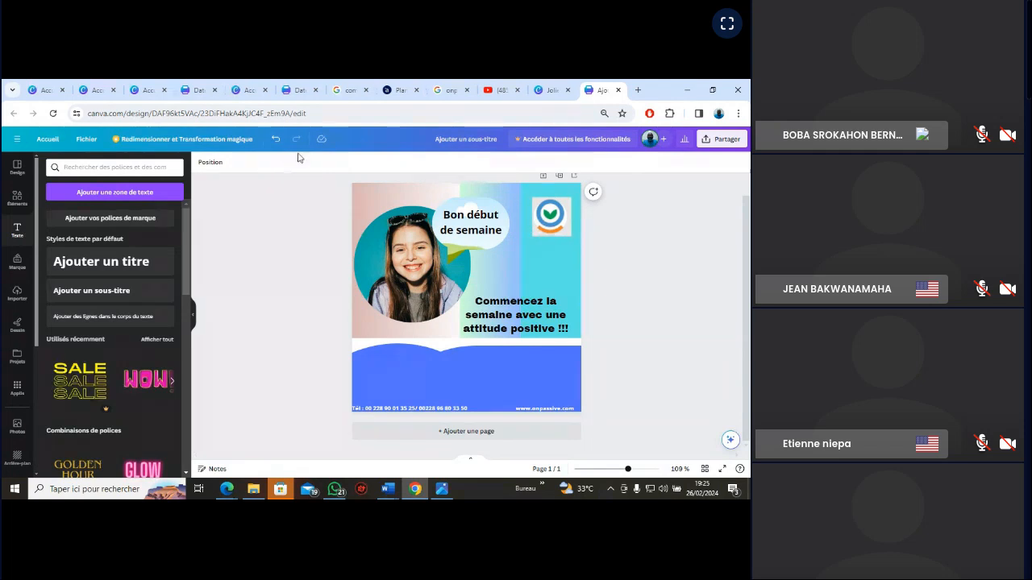
left_click(467, 234)
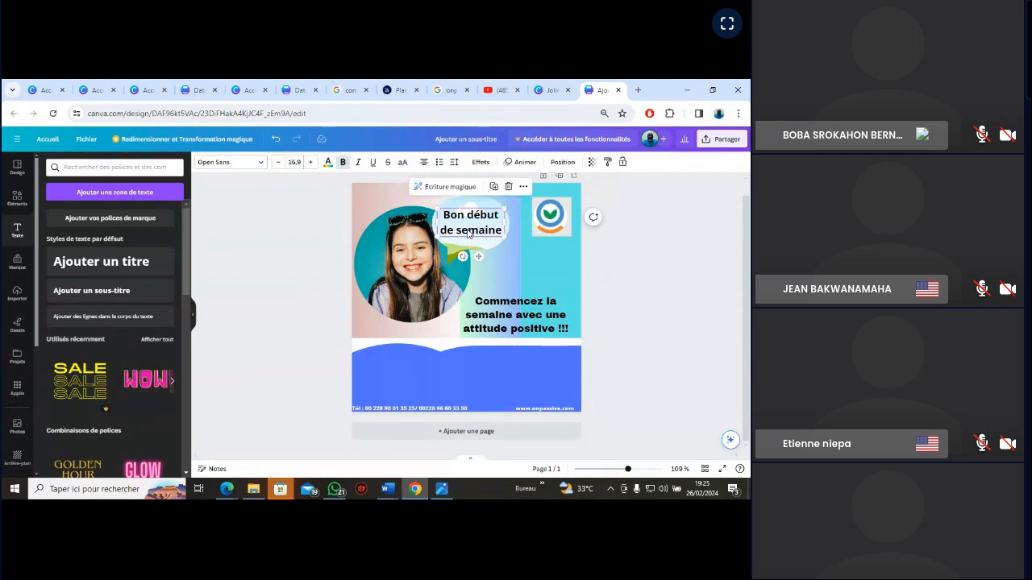
left_click(461, 249)
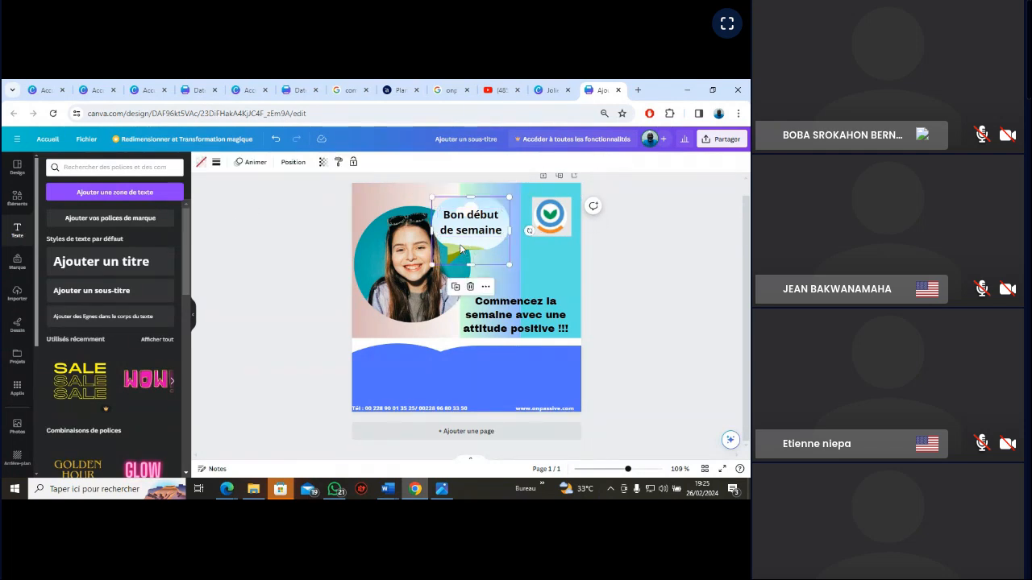
left_click(294, 165)
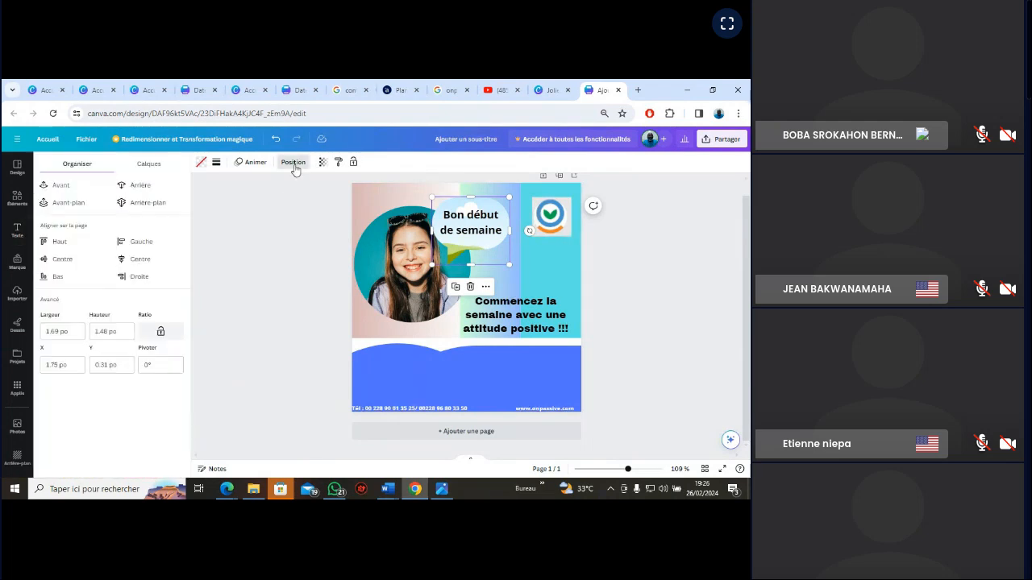
left_click(146, 364)
type("0")
double_click(142, 364)
type("0")
key("Return")
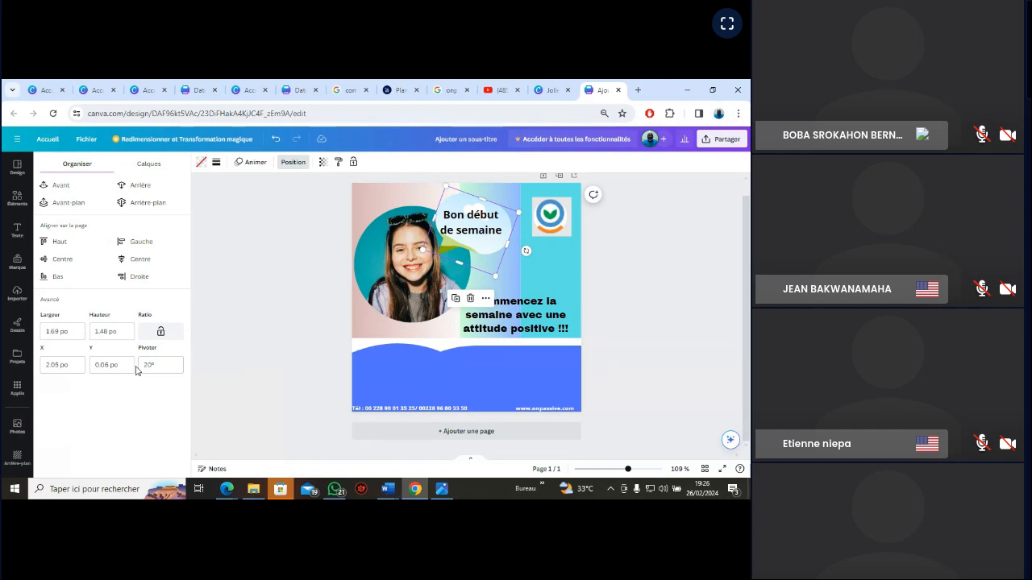
left_click(644, 281)
left_click(642, 279)
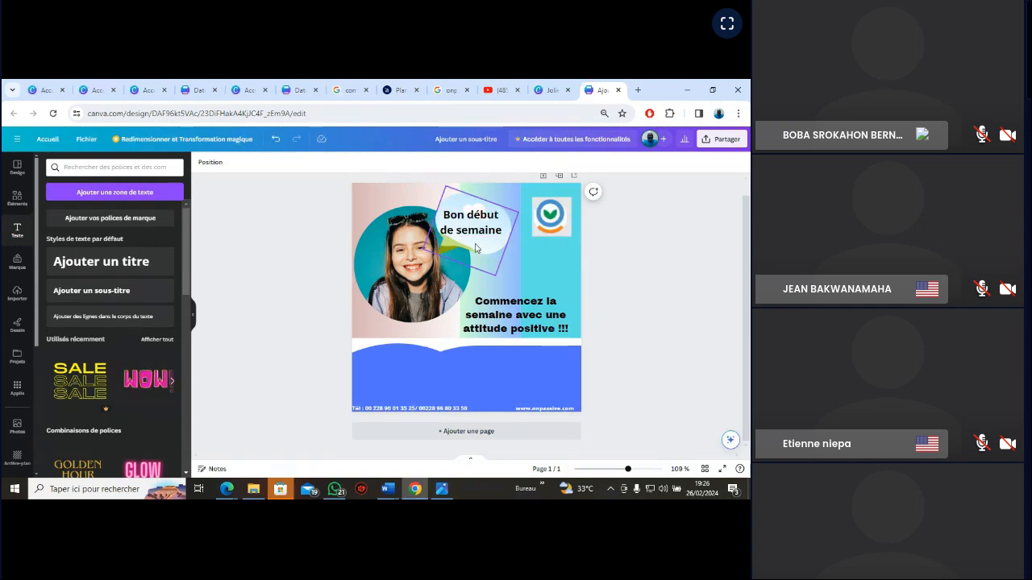
Reposition the rotated speech bubble and its greeting text slightly lower, beside the woman's face
left_click(475, 249)
mouse_move(475, 248)
left_mouse_down()
mouse_move(469, 255)
mouse_move(475, 236)
left_mouse_up()
left_click(474, 232)
left_click(671, 268)
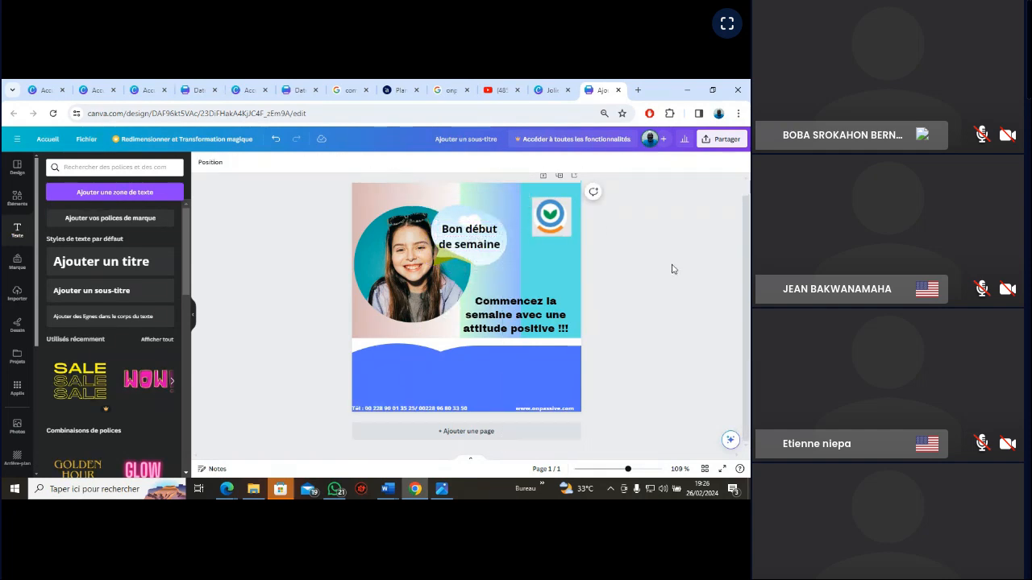
Nudge the "Bon début de semaine" text upward until it sits centred inside the rotated speech bubble
left_click(470, 231)
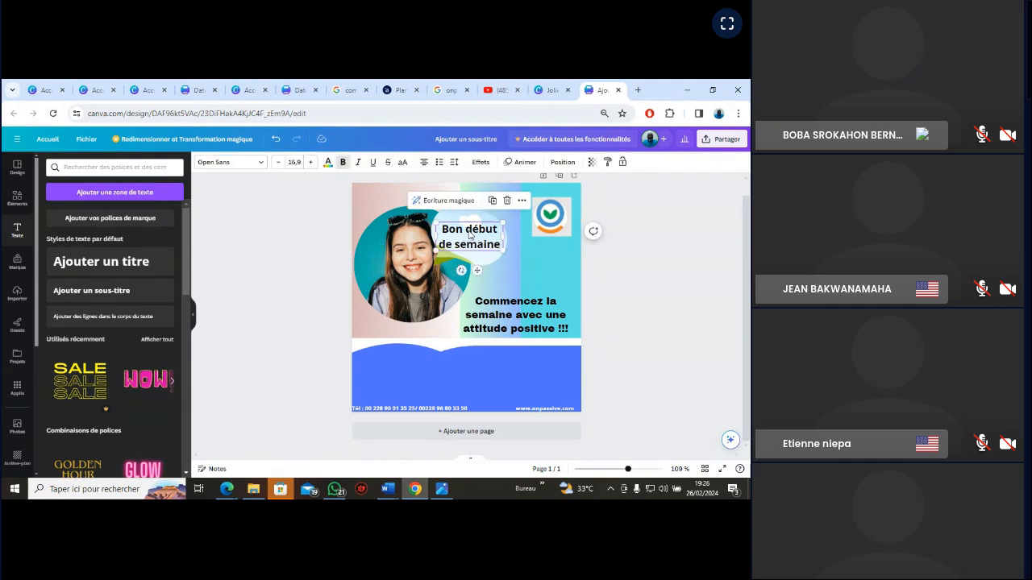
left_click_drag(469, 231, 468, 229)
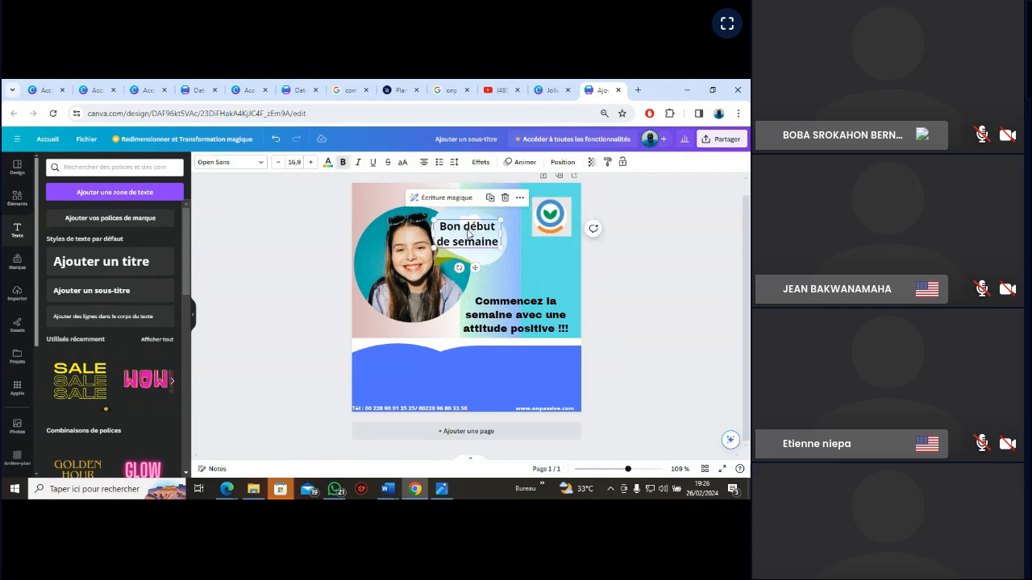
left_click(686, 248)
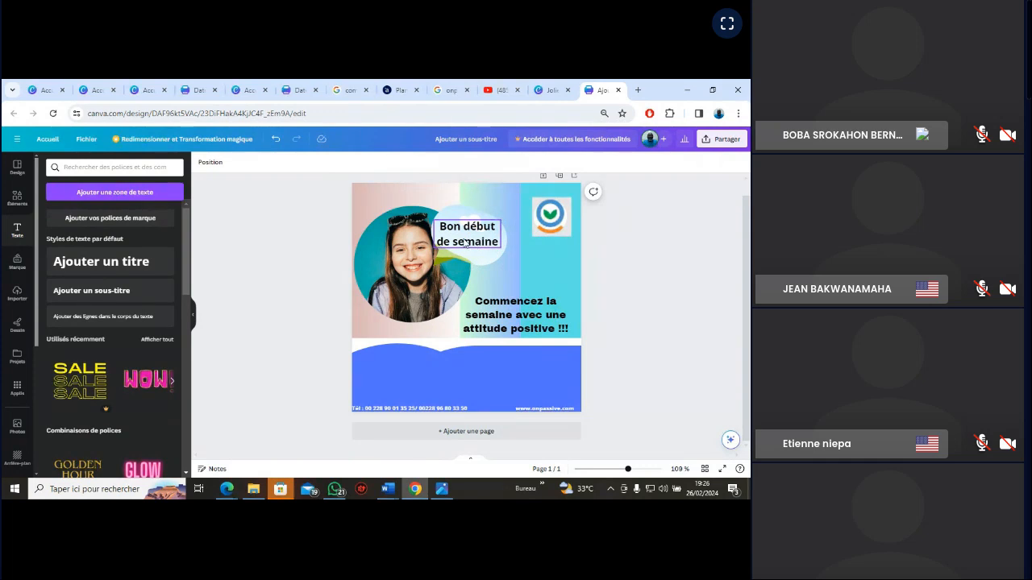
left_click(463, 241)
left_click_drag(463, 241, 465, 239)
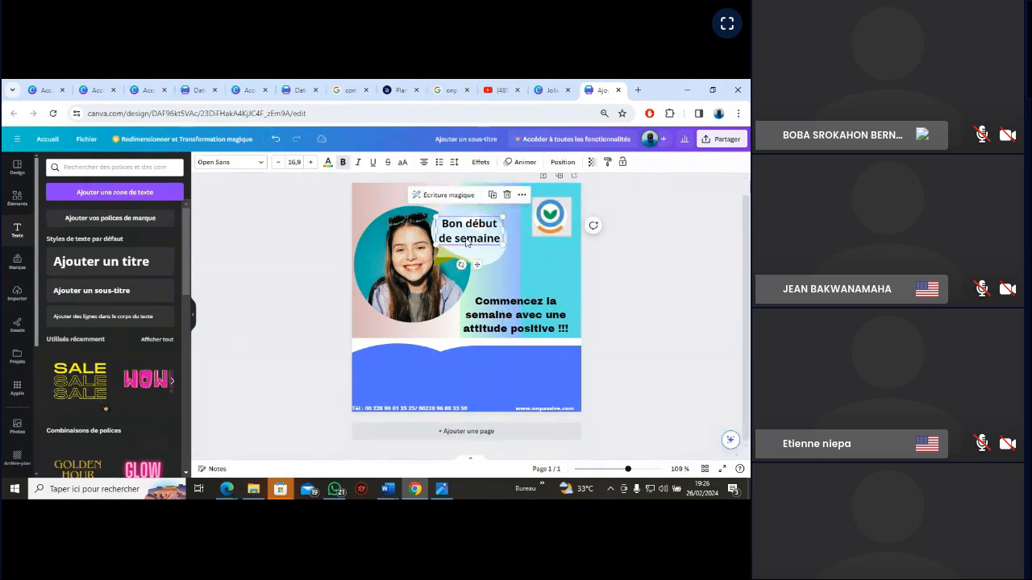
left_click(660, 285)
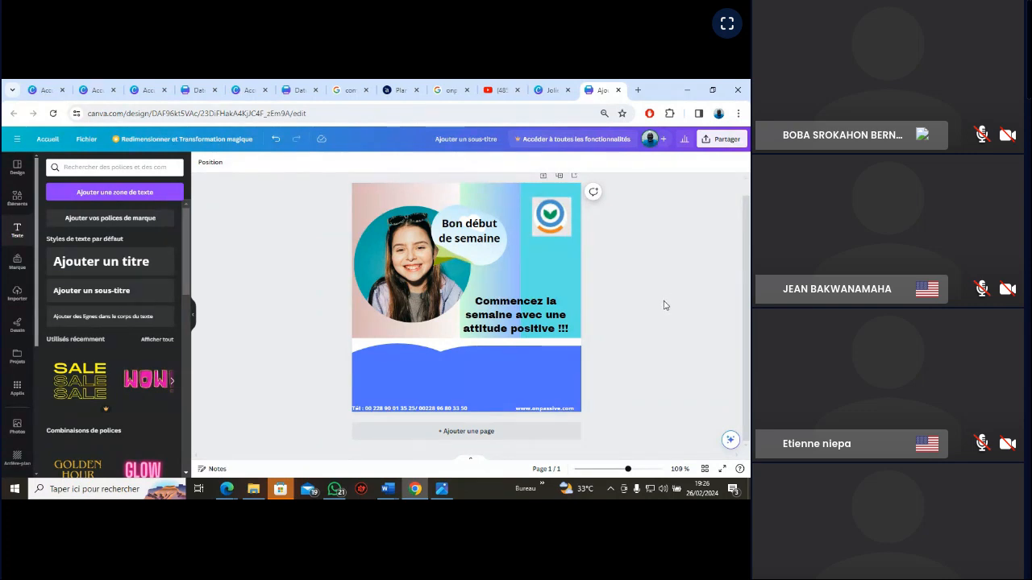
Enlarge the logo image and fit it into the card's upper-right corner, flush with the edges
left_click(555, 216)
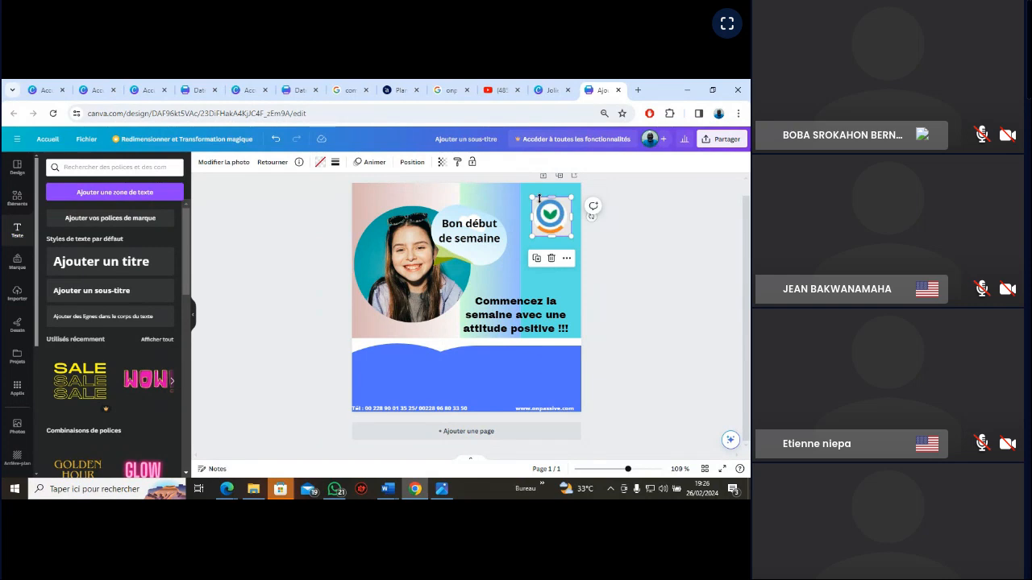
left_click_drag(539, 197, 523, 186)
left_click_drag(551, 231, 560, 227)
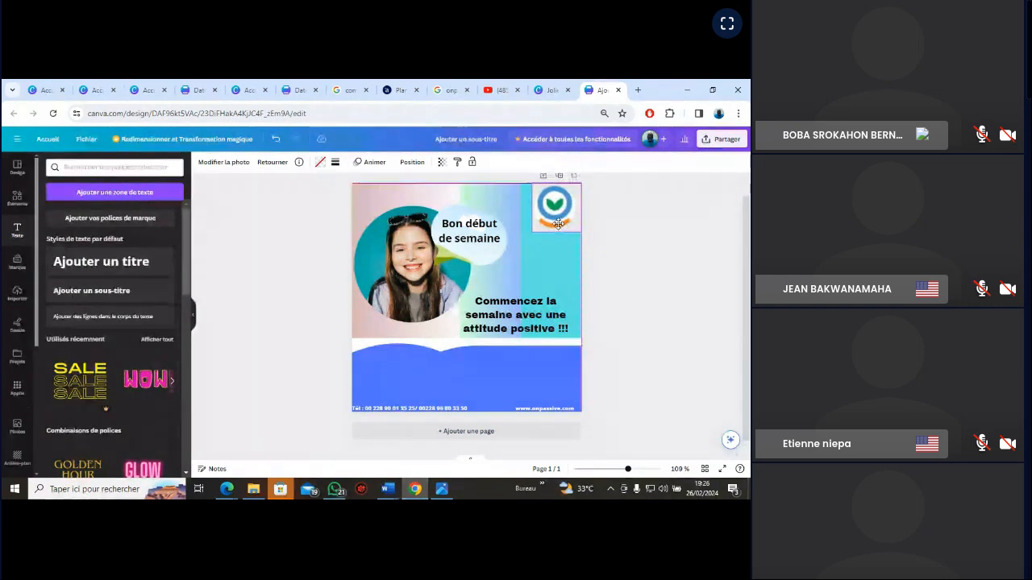
left_click(655, 252)
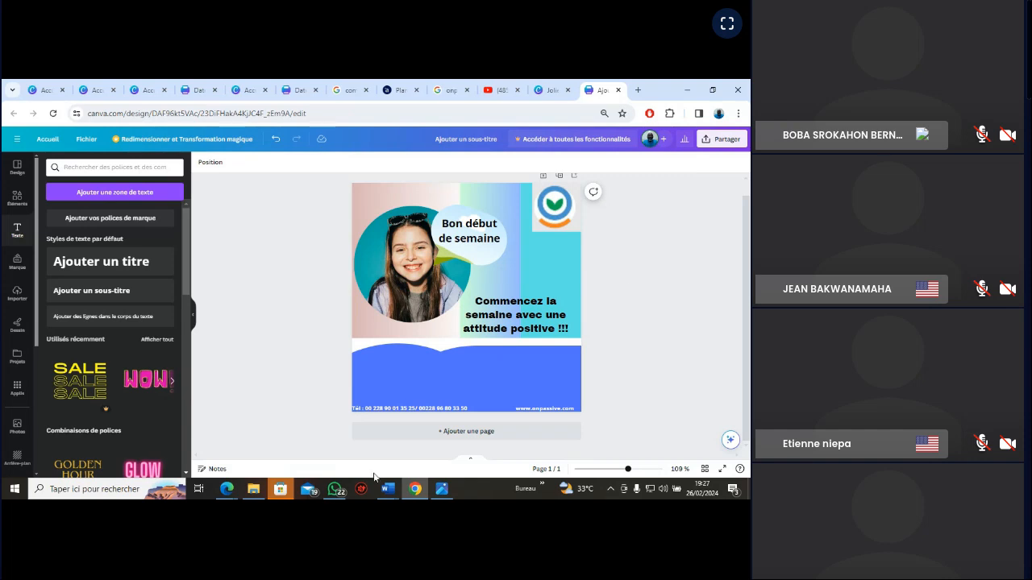
Switch to the OCONNECT meeting window in Edge
left_click(228, 494)
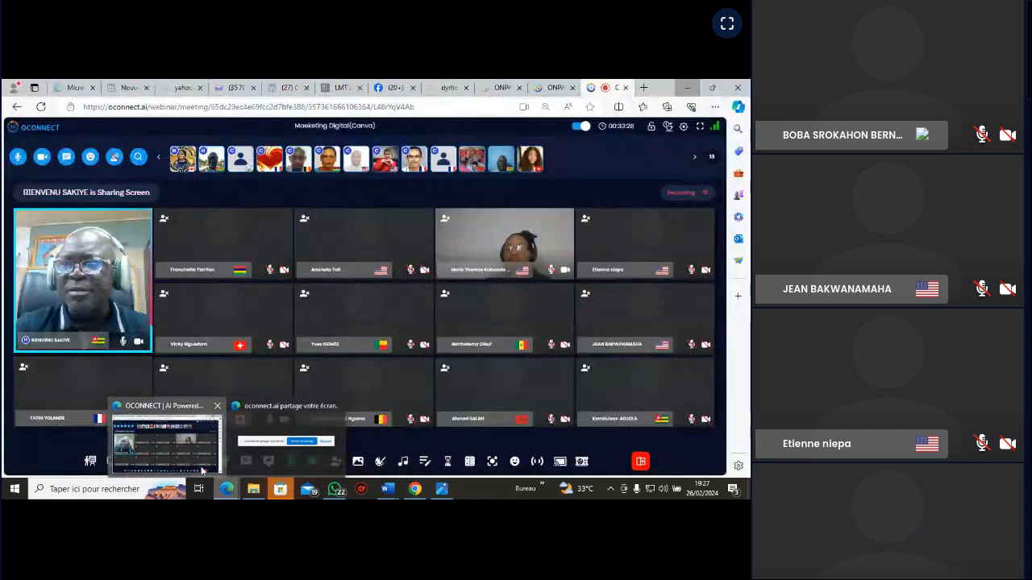
left_click(204, 474)
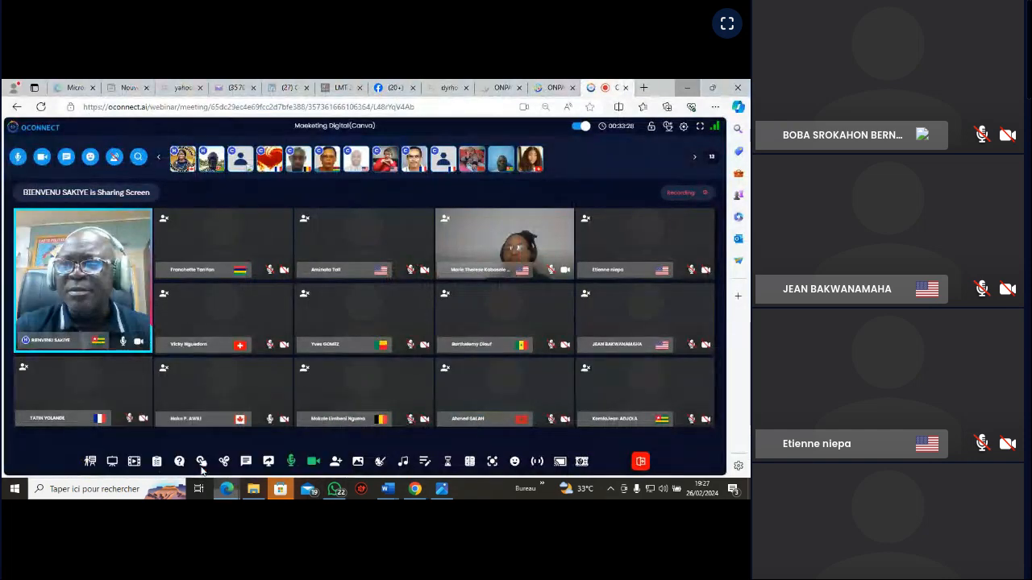